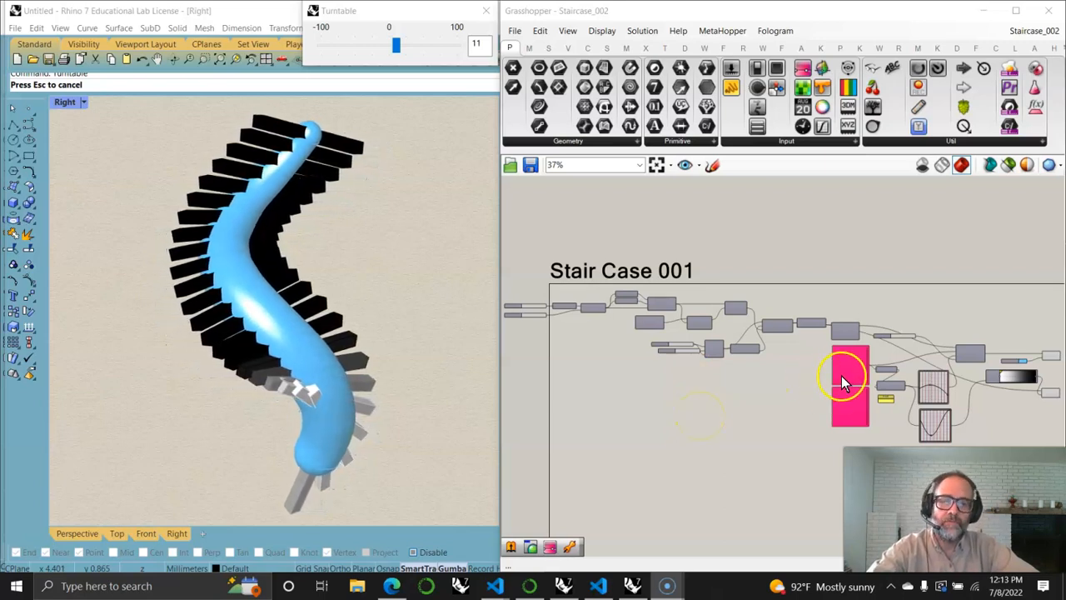
# Set the number slider that feeds the Pi factor at the start of the Stair Case 001 definition to 2.00.
pyautogui.moveTo(846, 373)
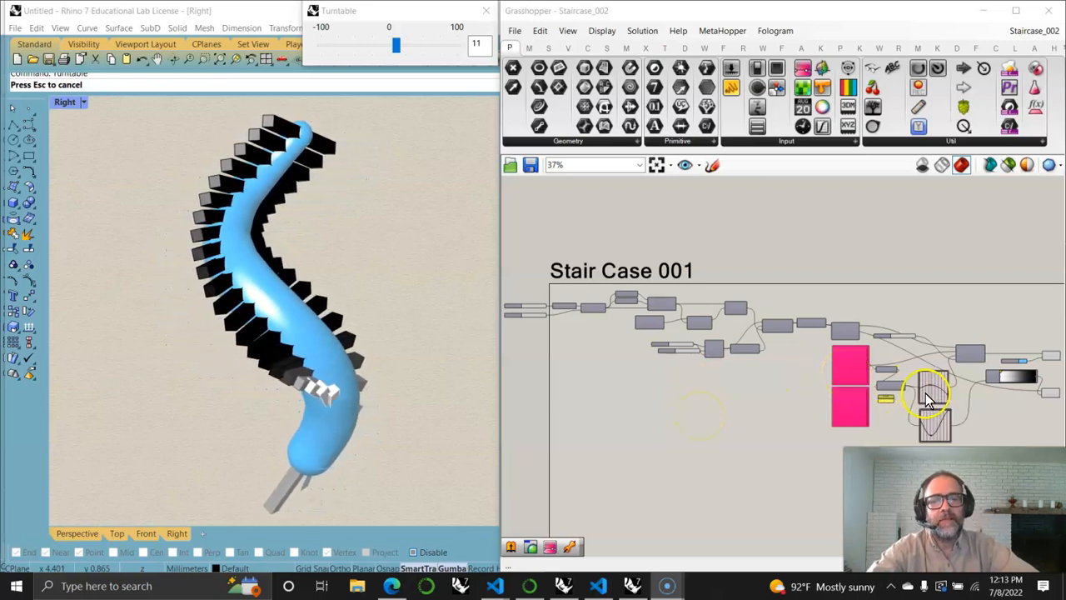
pyautogui.moveTo(929, 391)
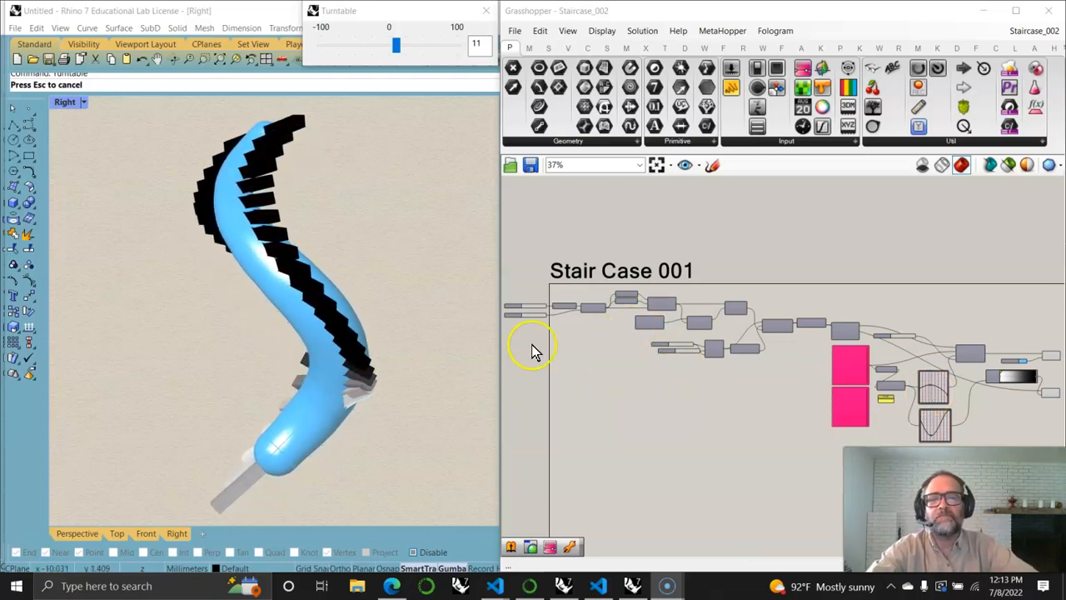
pyautogui.scroll(10, 555, 359)
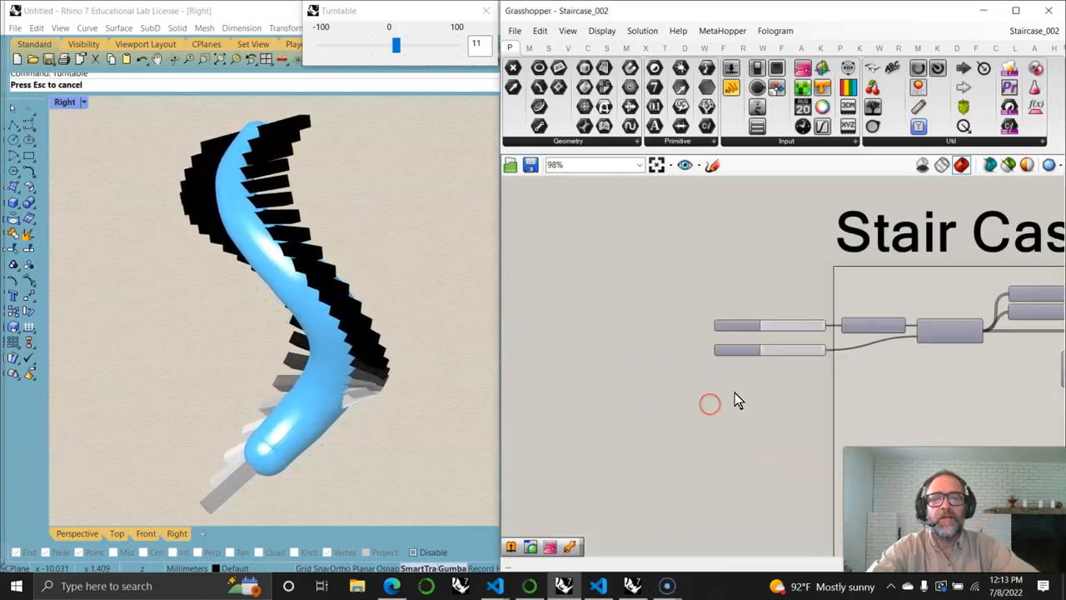
pyautogui.moveTo(729, 395); pyautogui.dragTo(769, 384, button='right')
pyautogui.moveTo(783, 281); pyautogui.dragTo(829, 293)
pyautogui.scroll(-3, 960, 379)
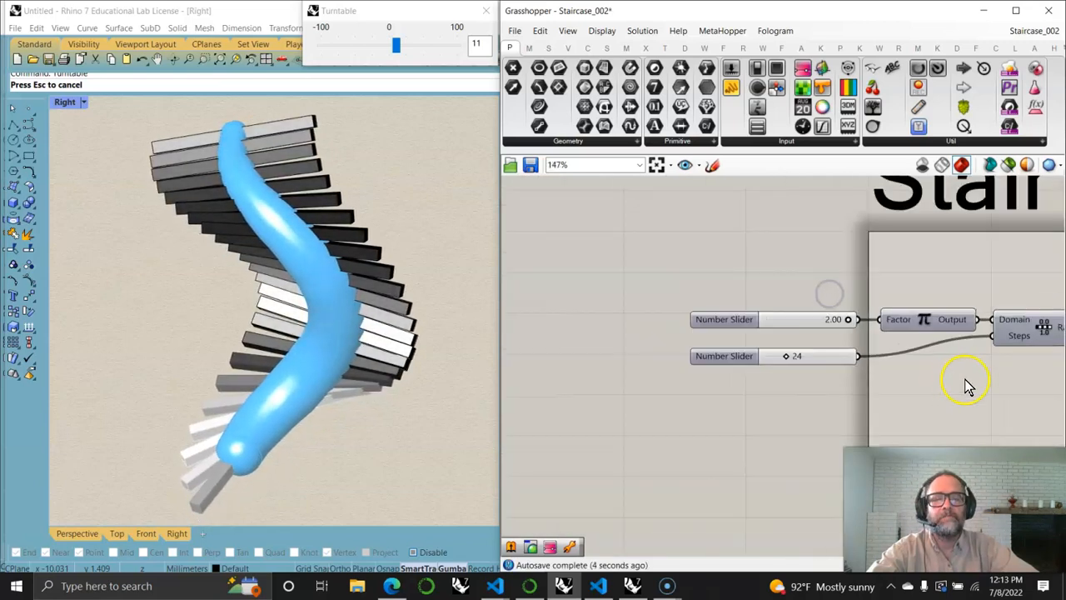
# Set the Box component's Y size slider to 1.695 and the slider above it to 0.133.
pyautogui.moveTo(962, 377); pyautogui.dragTo(724, 343, button='right')
pyautogui.moveTo(935, 346); pyautogui.dragTo(721, 337, button='right')
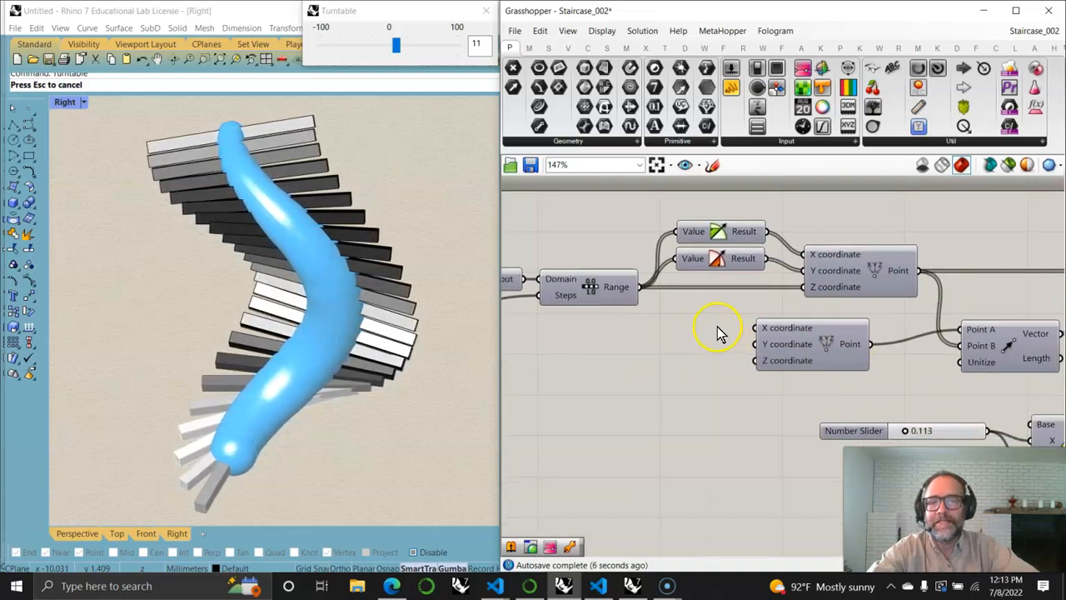
pyautogui.moveTo(908, 393); pyautogui.dragTo(600, 351, button='right')
pyautogui.moveTo(671, 474); pyautogui.dragTo(752, 446, button='right')
pyautogui.moveTo(768, 392)
pyautogui.mouseDown()
pyautogui.moveTo(784, 393)
pyautogui.moveTo(769, 395)
pyautogui.mouseUp()
pyautogui.click(686, 370)
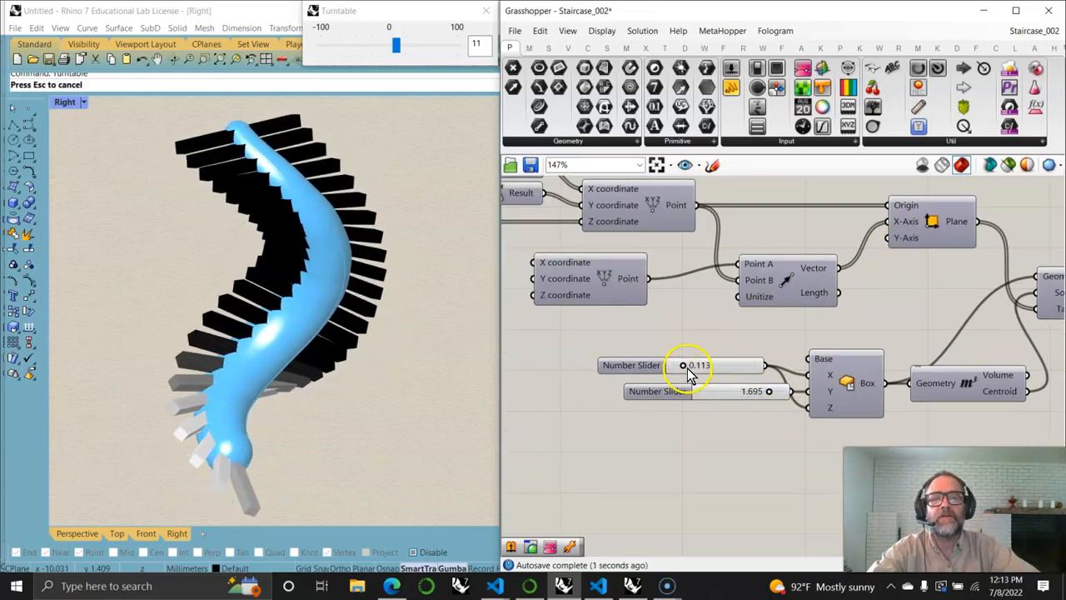
pyautogui.moveTo(688, 370); pyautogui.dragTo(704, 371)
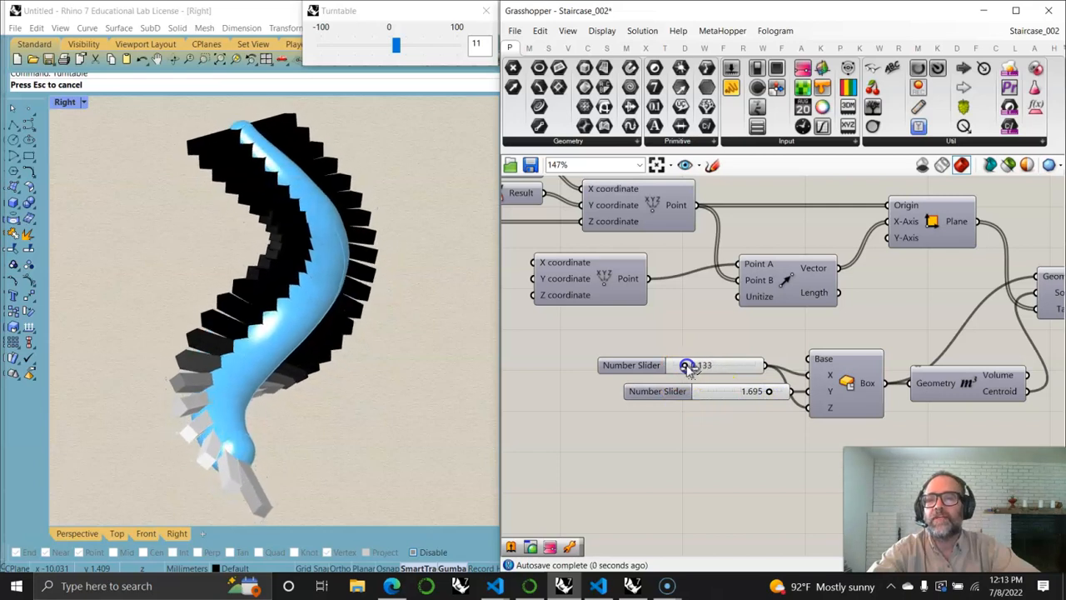
# Reshape the curve in the Graph Mapper that drives the pipe radii by moving its middle and end handles.
pyautogui.moveTo(931, 327); pyautogui.dragTo(718, 292, button='right')
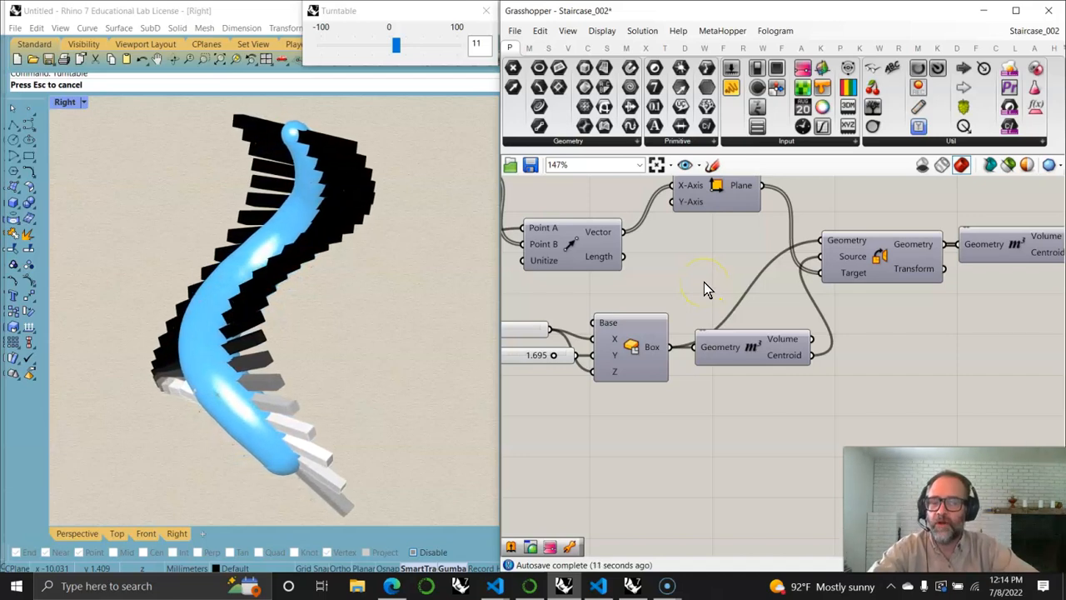
pyautogui.moveTo(704, 281); pyautogui.dragTo(648, 307, button='right')
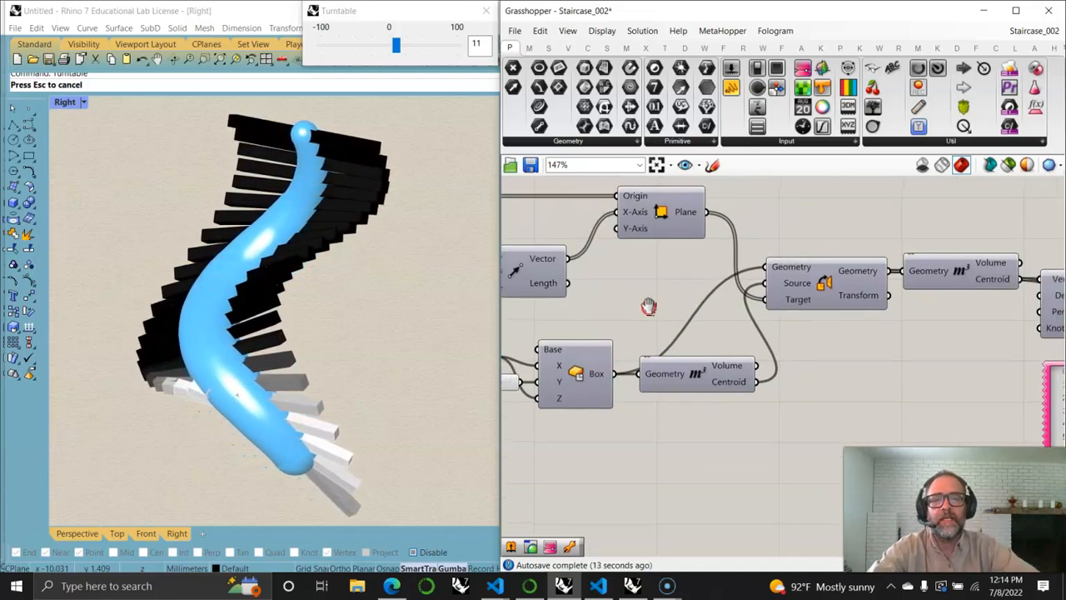
pyautogui.moveTo(866, 334); pyautogui.dragTo(642, 312, button='right')
pyautogui.moveTo(734, 415); pyautogui.dragTo(520, 313, button='right')
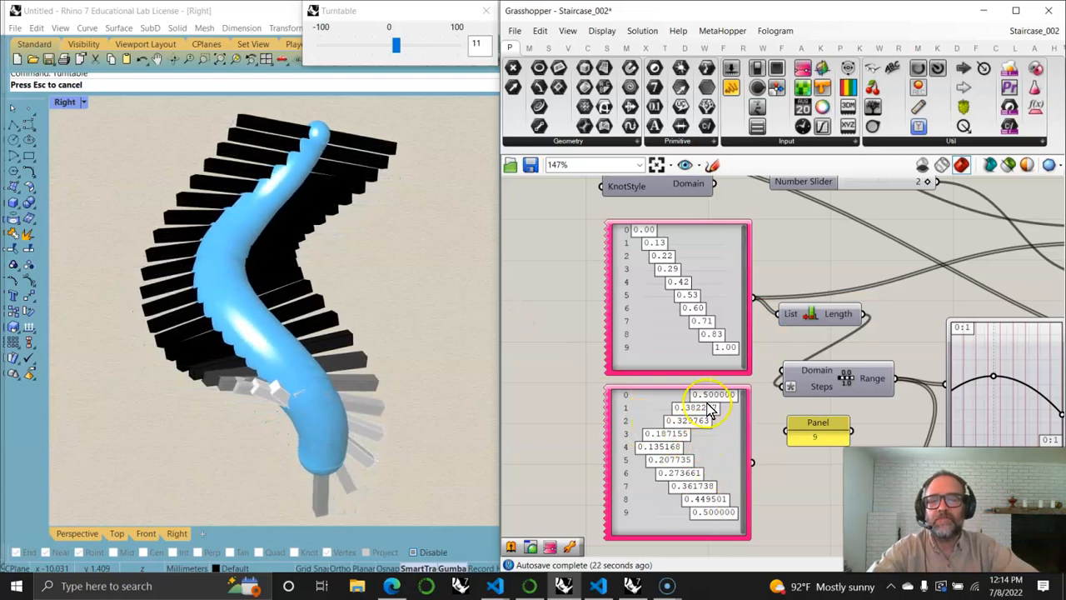
pyautogui.moveTo(803, 486); pyautogui.dragTo(555, 458, button='right')
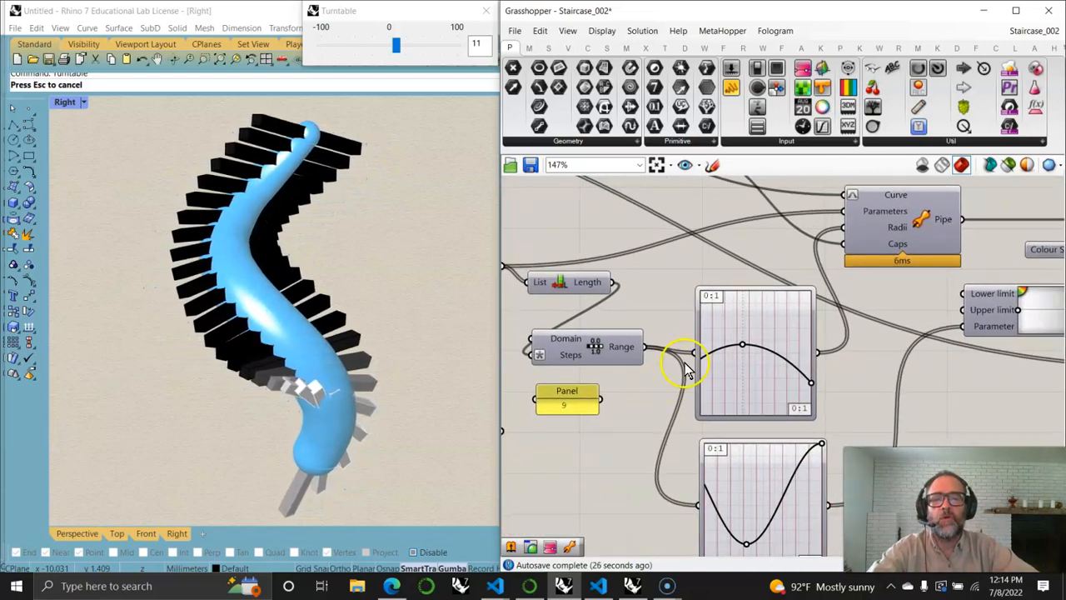
pyautogui.click(743, 347)
pyautogui.moveTo(743, 347)
pyautogui.mouseDown()
pyautogui.moveTo(738, 316)
pyautogui.moveTo(743, 344)
pyautogui.mouseUp()
pyautogui.moveTo(803, 381)
pyautogui.mouseDown()
pyautogui.moveTo(812, 380)
pyautogui.moveTo(791, 349)
pyautogui.moveTo(799, 368)
pyautogui.mouseUp()
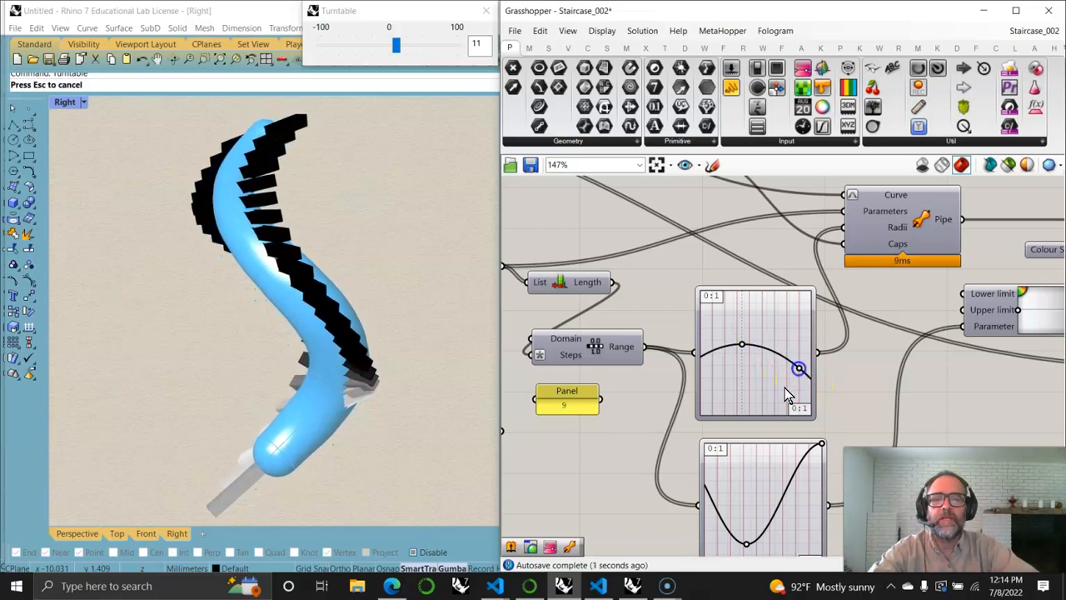
# Change the pipe radii Graph Mapper to a Sine graph and move its upper handle so the peak sits near the middle.
pyautogui.moveTo(747, 454); pyautogui.dragTo(664, 408, button='right')
pyautogui.rightClick(666, 330)
pyautogui.moveTo(714, 488)
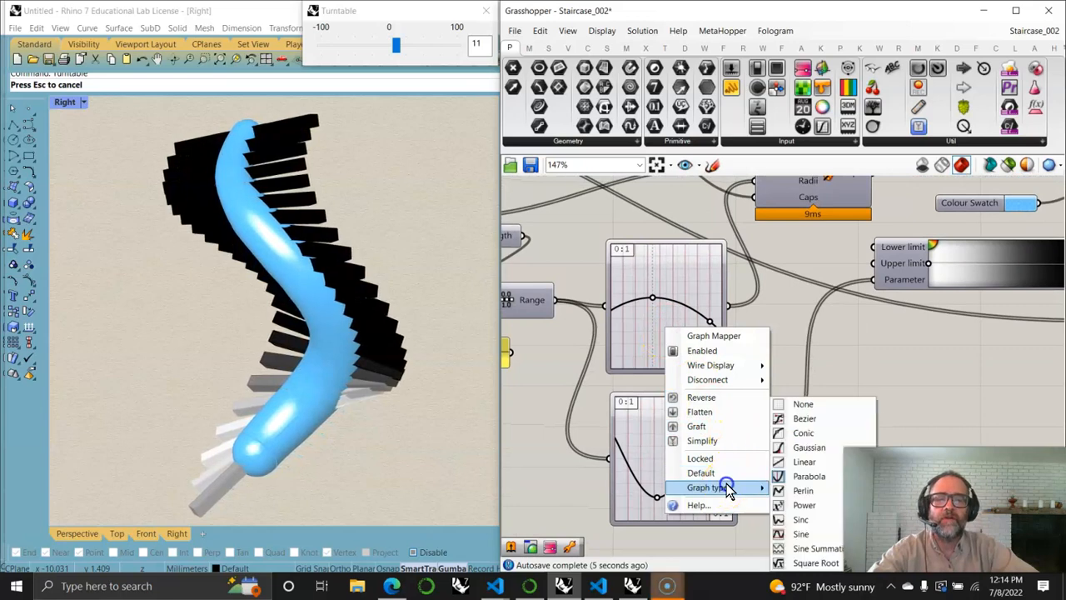
pyautogui.click(805, 535)
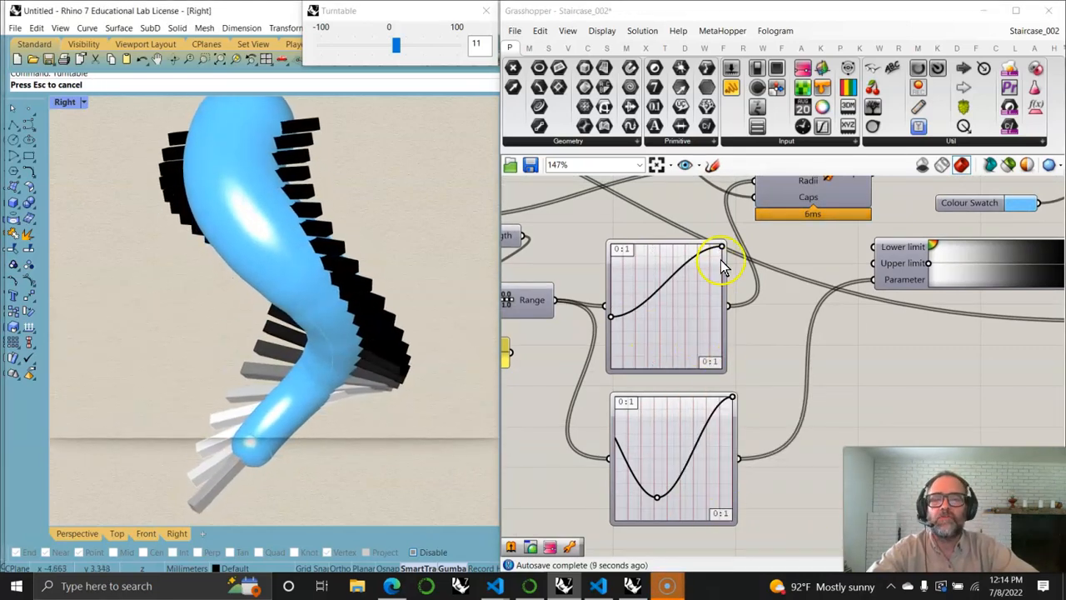
pyautogui.moveTo(725, 248); pyautogui.dragTo(660, 262)
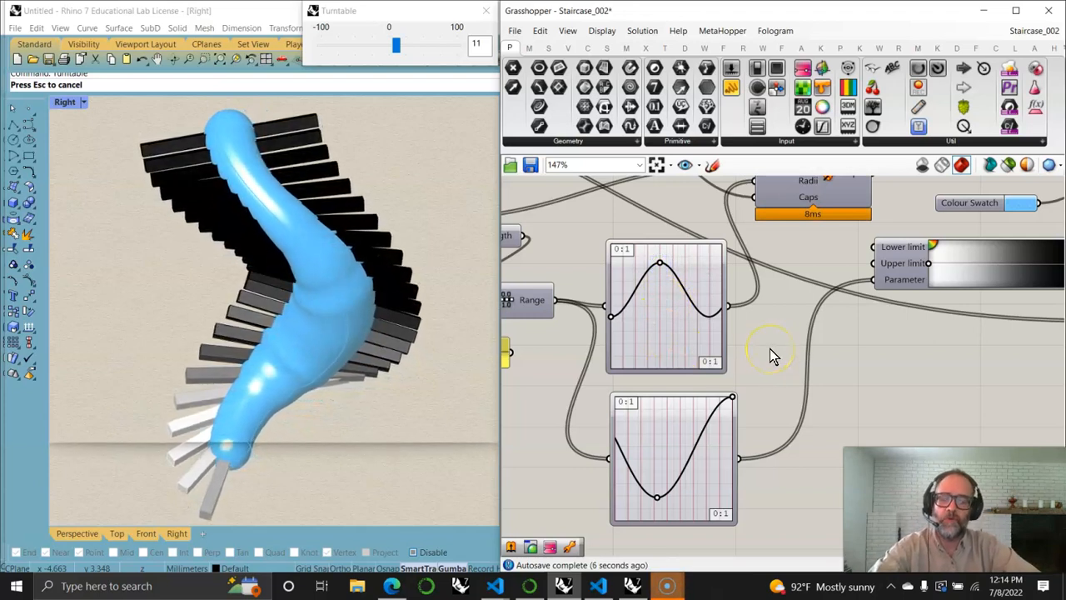
# Shift the low point of the step-colour Graph Mapper's curve to the middle so both ends are high.
pyautogui.moveTo(769, 345); pyautogui.dragTo(758, 270, button='right')
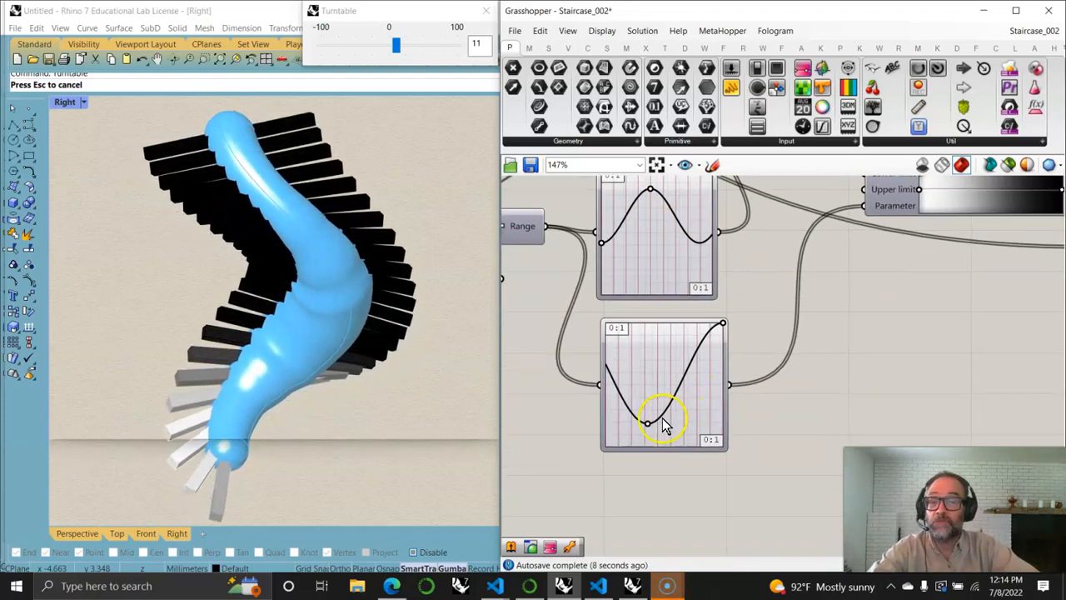
pyautogui.moveTo(655, 425)
pyautogui.mouseDown()
pyautogui.moveTo(671, 398)
pyautogui.moveTo(642, 381)
pyautogui.moveTo(660, 359)
pyautogui.moveTo(703, 402)
pyautogui.moveTo(696, 439)
pyautogui.moveTo(664, 428)
pyautogui.mouseUp()
pyautogui.click(722, 325)
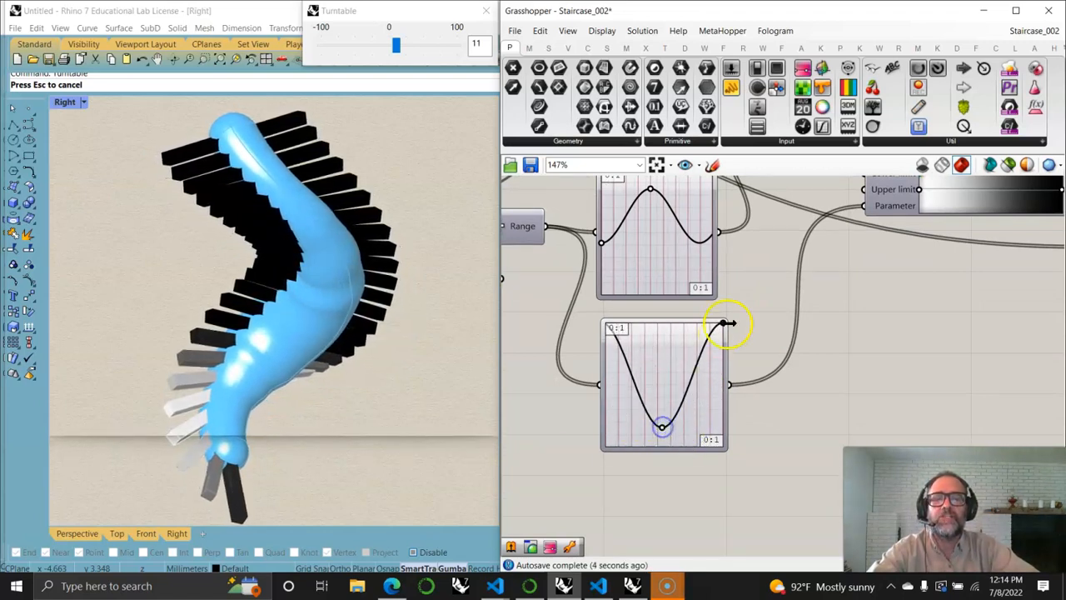
pyautogui.moveTo(634, 342); pyautogui.dragTo(687, 399, button='right')
pyautogui.moveTo(933, 315); pyautogui.dragTo(731, 402, button='right')
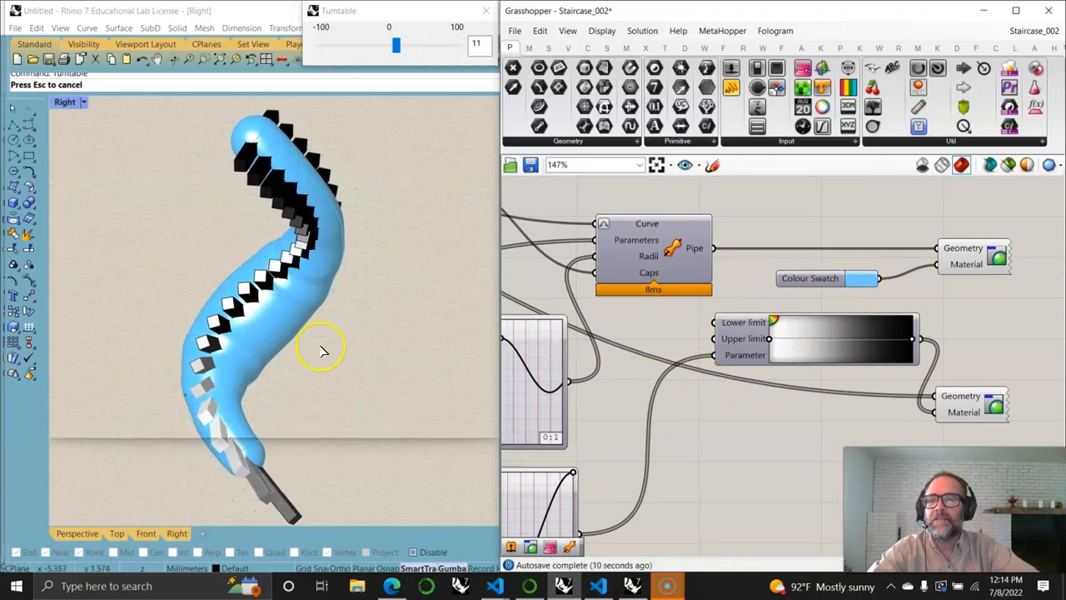
# Change the graph type of the Graph Mapper driving the pipe radii to Bezier.
pyautogui.moveTo(650, 405); pyautogui.dragTo(883, 348, button='right')
pyautogui.rightClick(755, 330)
pyautogui.moveTo(800, 490)
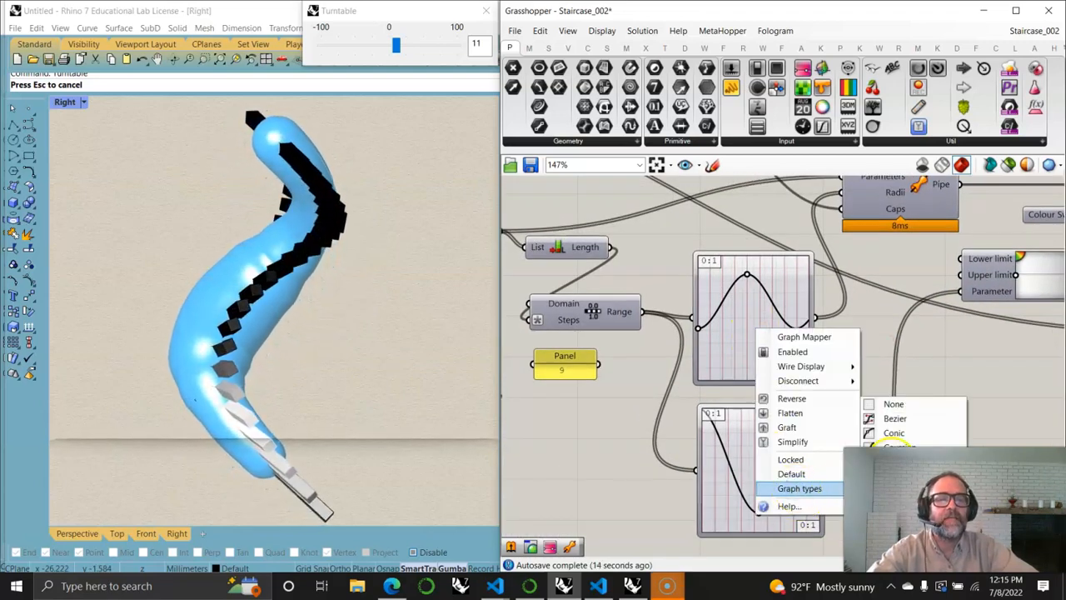
pyautogui.click(897, 419)
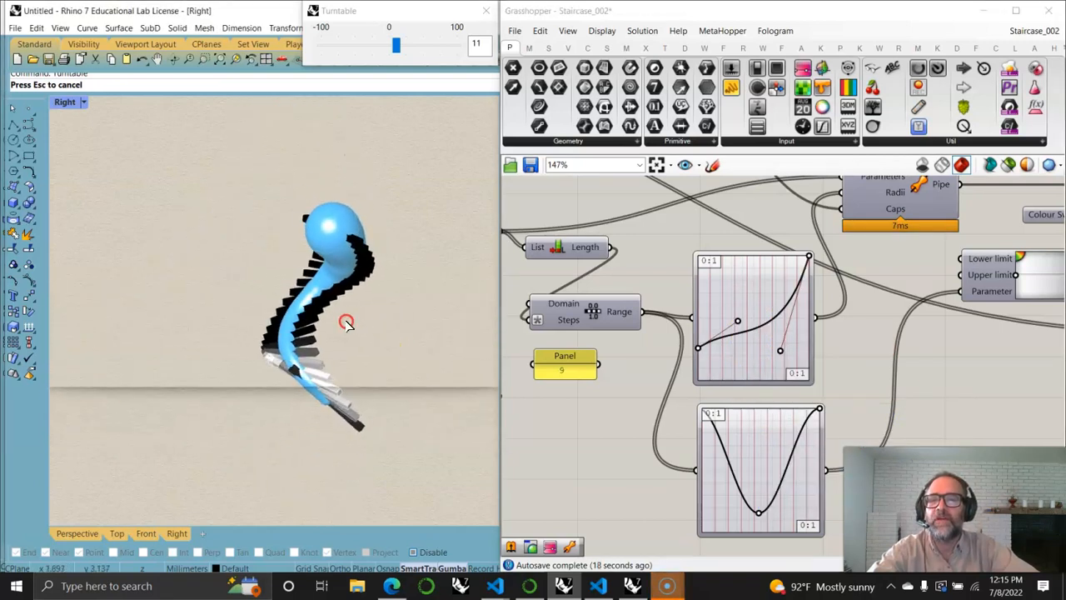
# Stop the turntable rotation and move the staircase Rhino window out of the way.
pyautogui.click(486, 15)
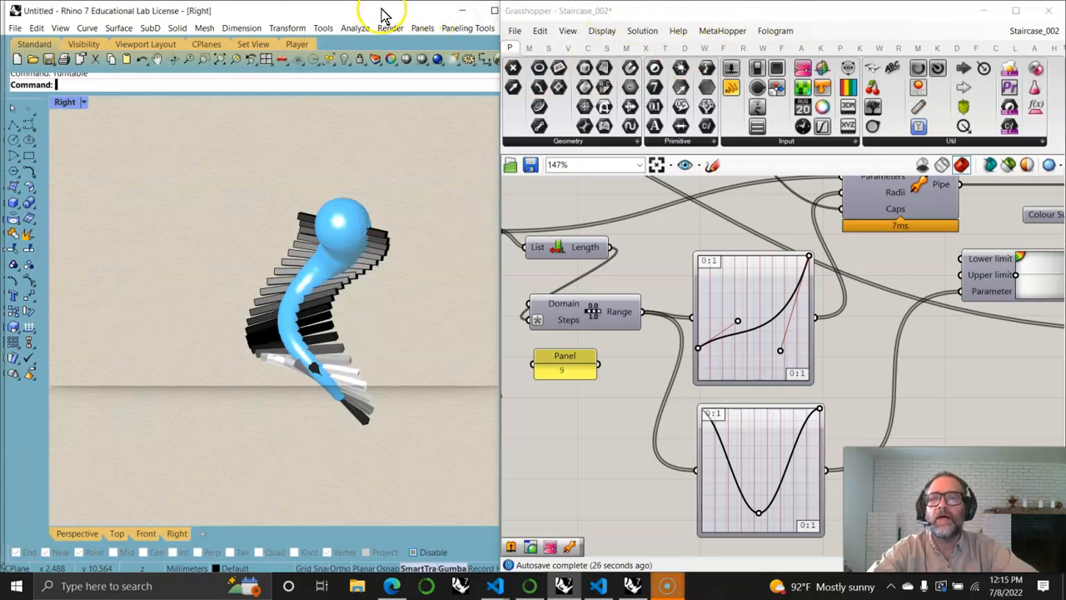
pyautogui.moveTo(417, 12); pyautogui.dragTo(462, 21)
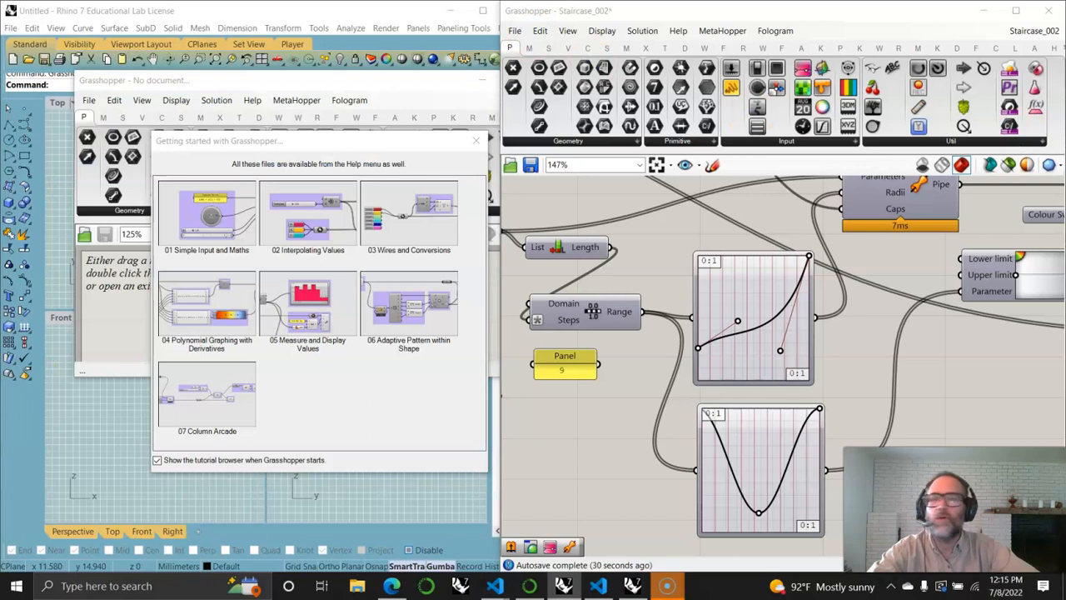
# Dismiss the Getting started with Grasshopper tutorial browser and place the empty Grasshopper window beside the new Rhino session.
pyautogui.click(480, 144)
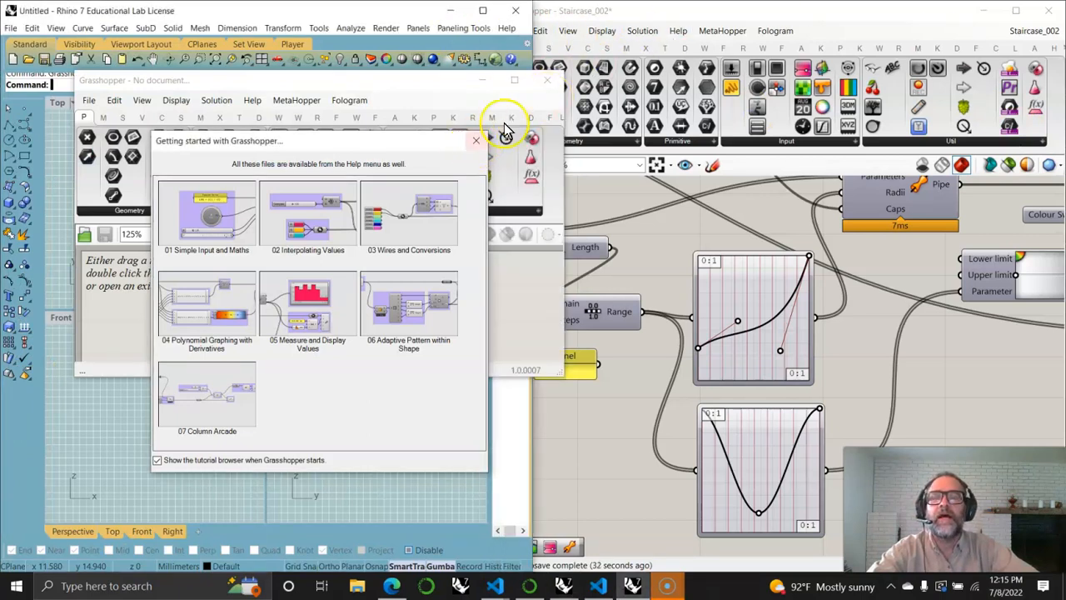
pyautogui.click(476, 139)
pyautogui.moveTo(405, 84); pyautogui.dragTo(4, 25)
pyautogui.moveTo(266, 20); pyautogui.dragTo(817, 14)
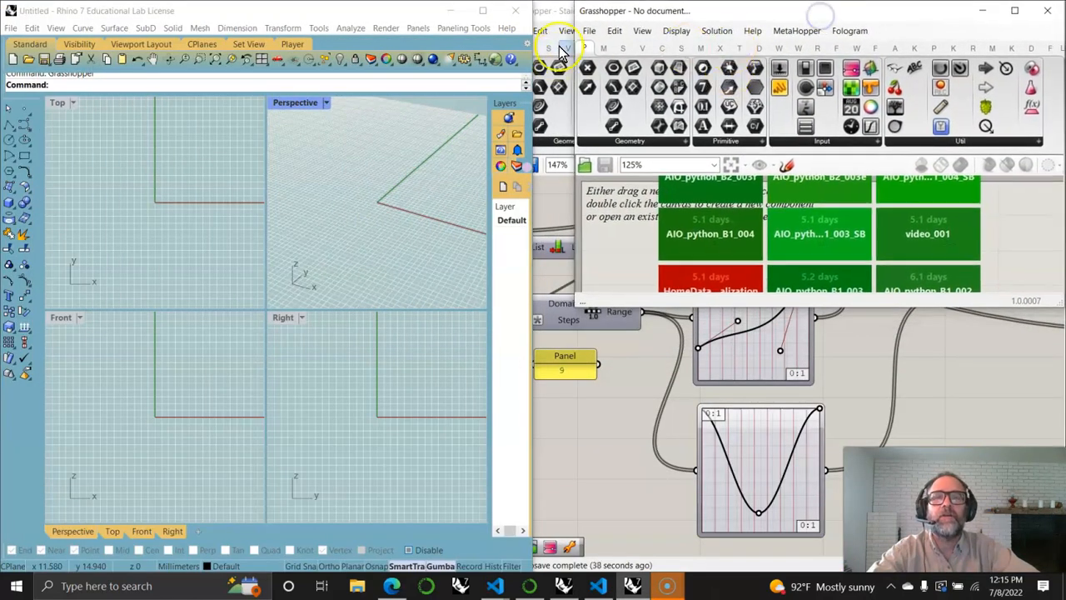
# Move the Staircase_002 Grasshopper window off the screen.
pyautogui.click(561, 17)
pyautogui.moveTo(716, 18); pyautogui.dragTo(1065, 45)
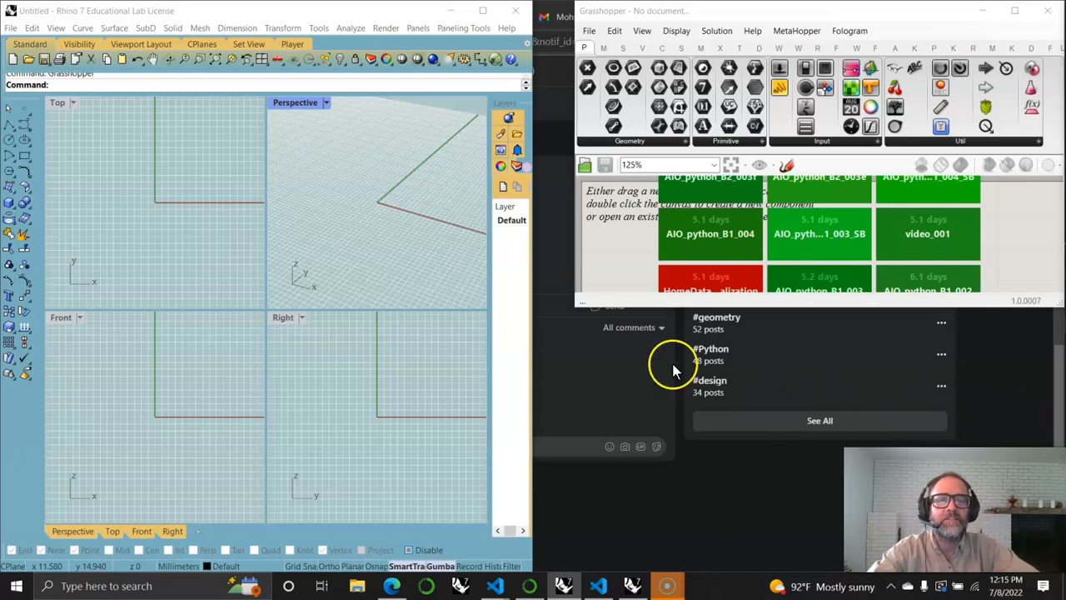
# Bring up the pending Setup warning and cancel out of it.
pyautogui.click(593, 584)
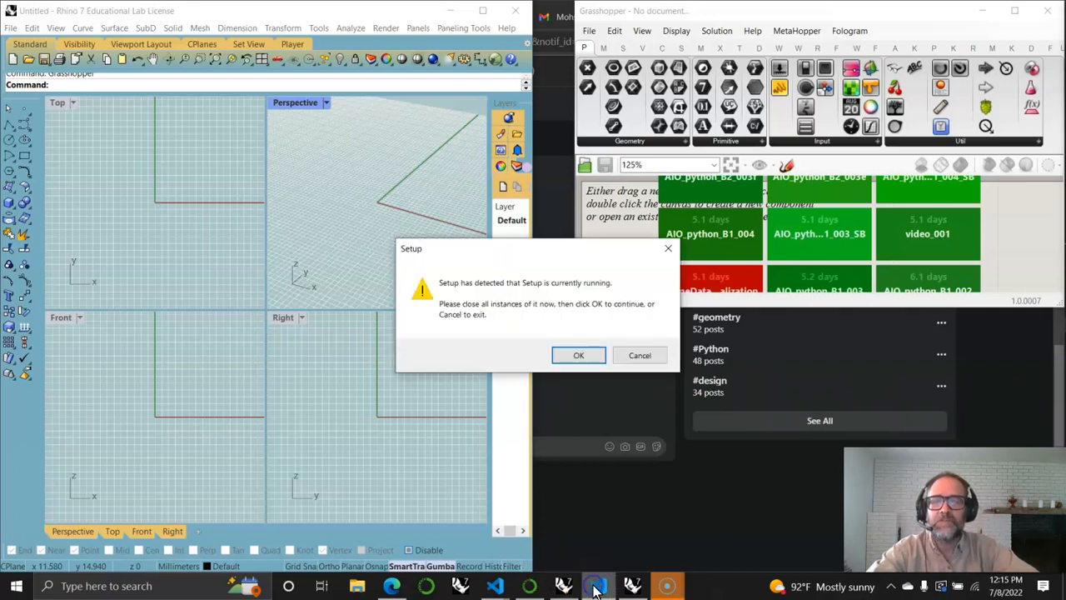
pyautogui.click(575, 358)
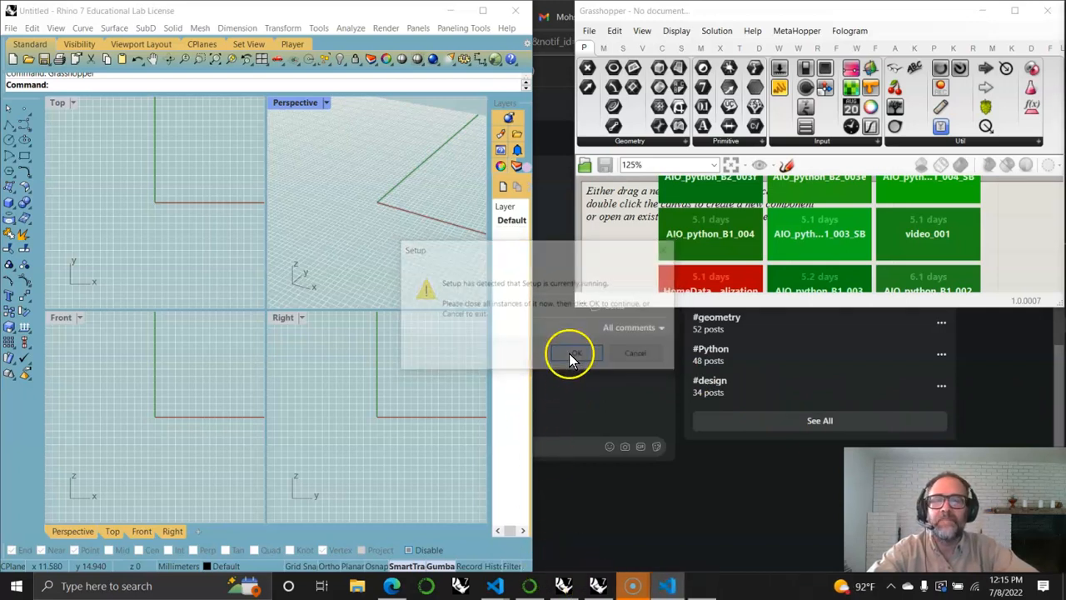
pyautogui.click(638, 355)
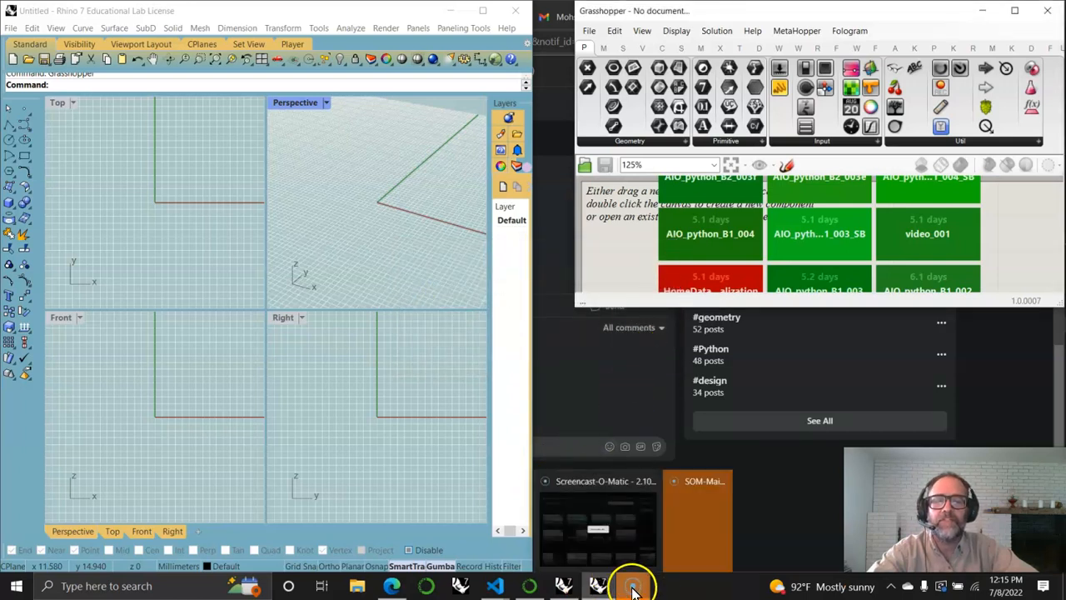
pyautogui.moveTo(495, 586)
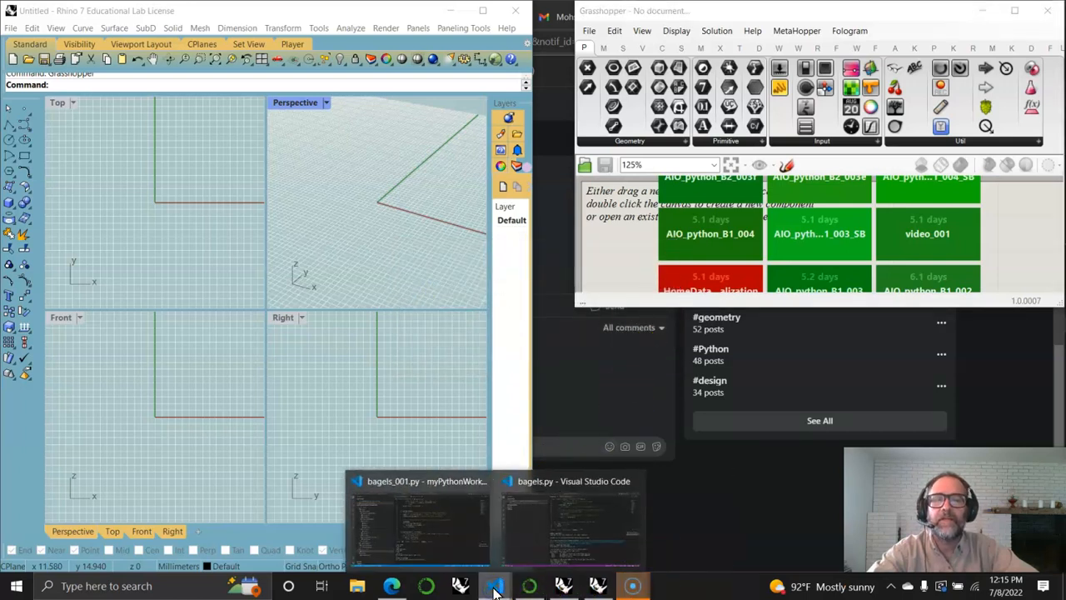
pyautogui.click(442, 533)
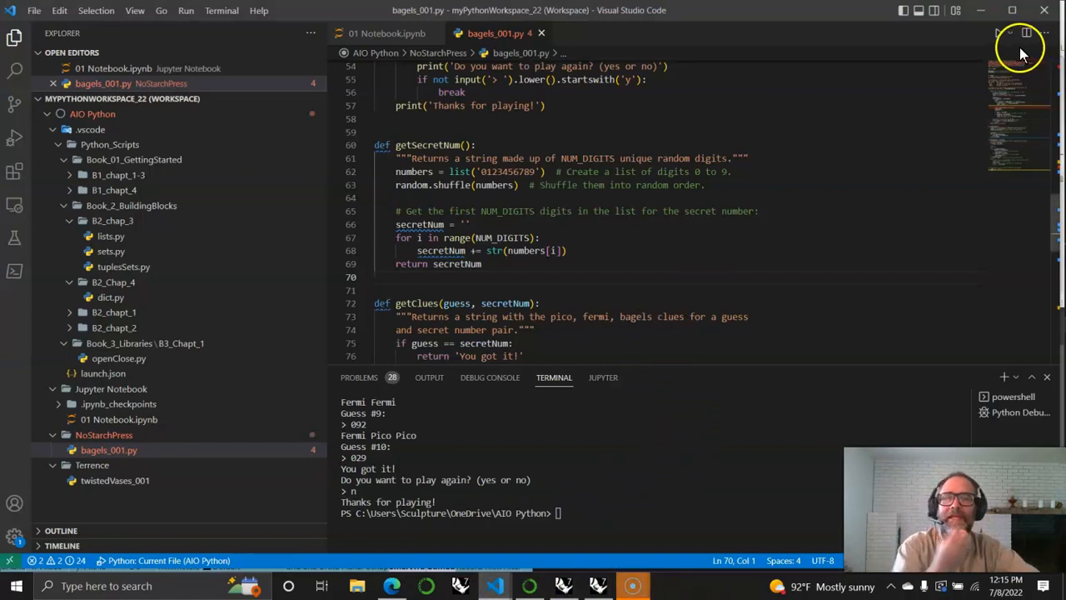
pyautogui.click(980, 10)
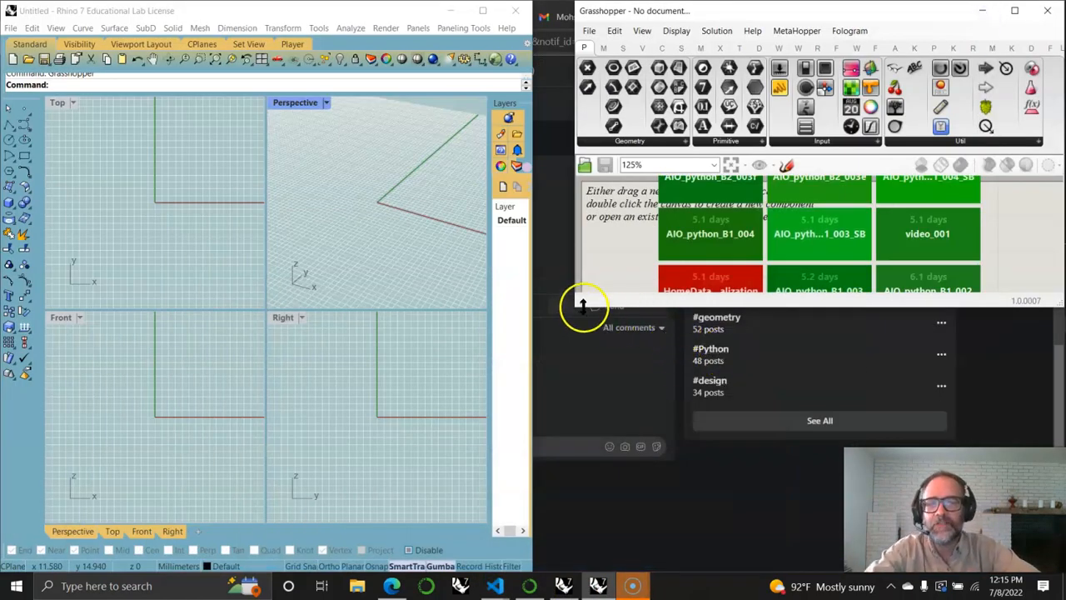
# Enlarge the empty Grasshopper window to fill the space beside Rhino.
pyautogui.moveTo(583, 307); pyautogui.dragTo(497, 566)
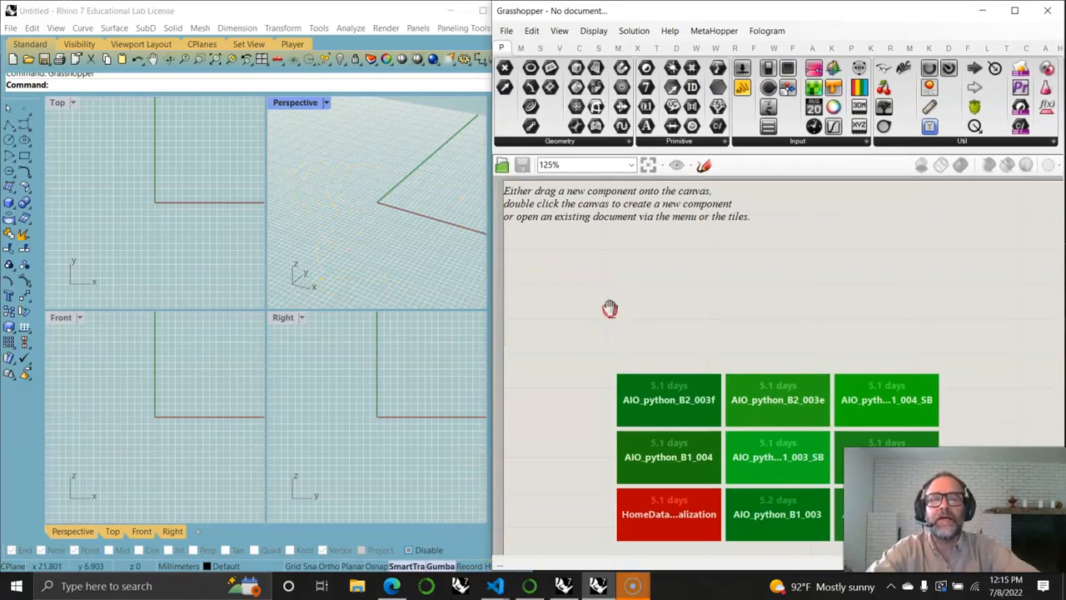
pyautogui.moveTo(609, 311); pyautogui.dragTo(673, 298, button='right')
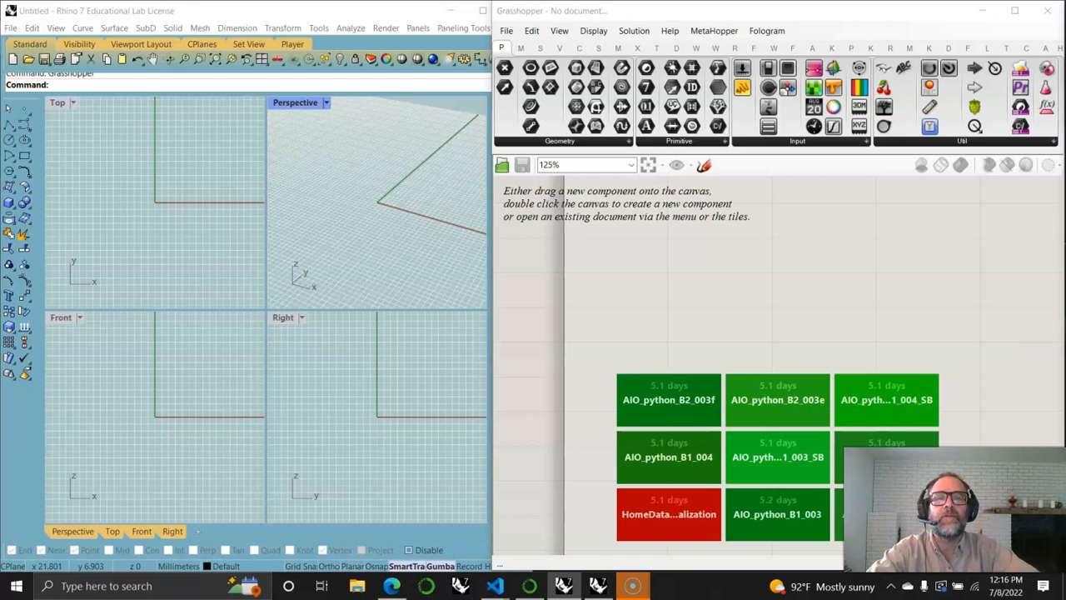
pyautogui.click(728, 252)
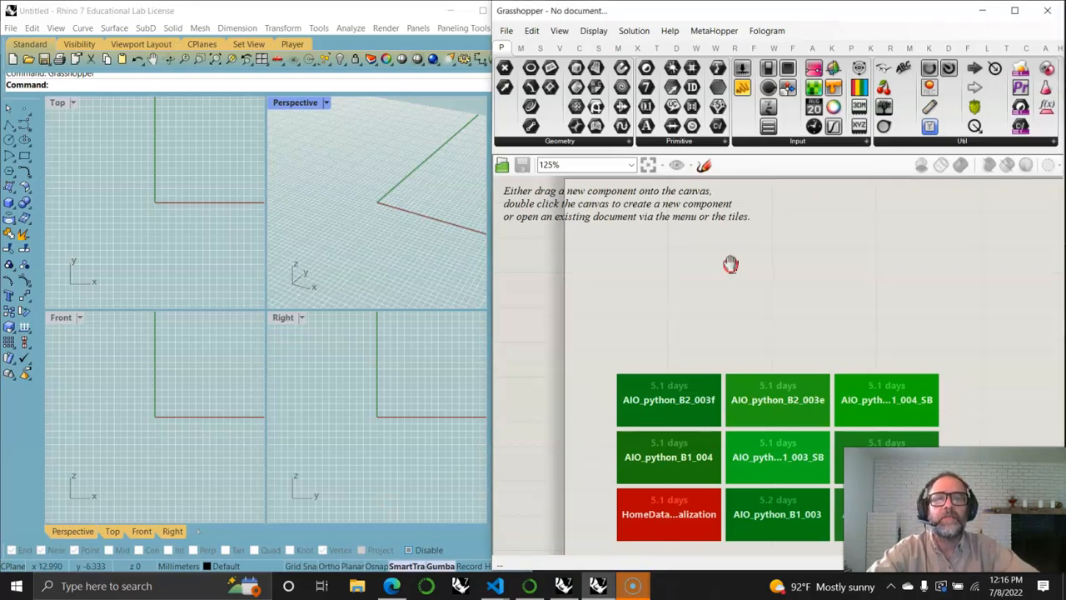
pyautogui.moveTo(665, 283); pyautogui.dragTo(614, 310, button='right')
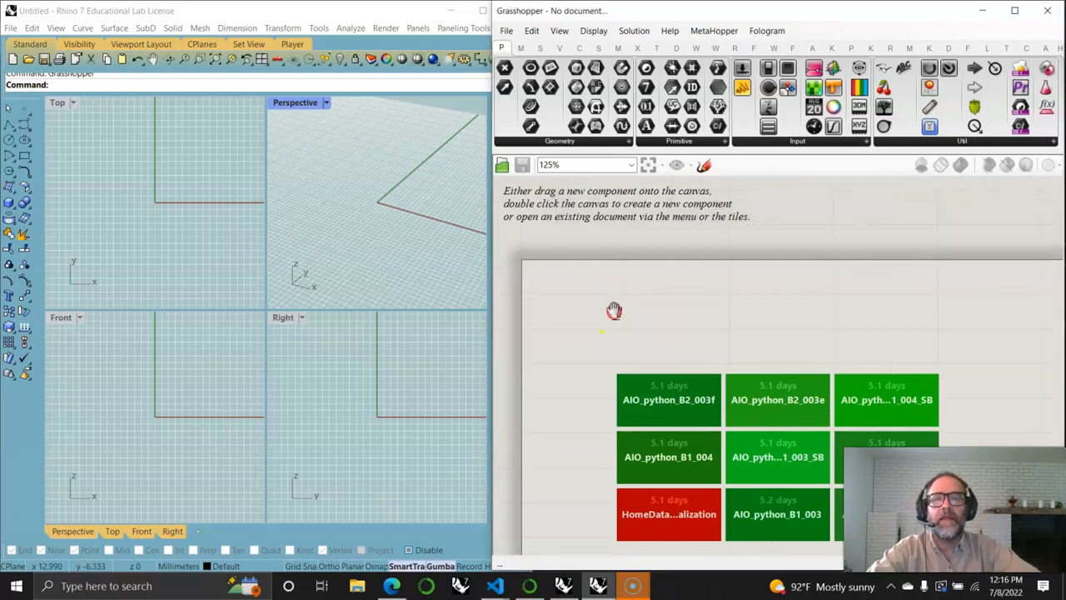
# Add a Scribble note reading STAIRCASE 001 at size 100 near the upper edge of the blank canvas.
pyautogui.doubleClick(606, 245)
pyautogui.write('scr')
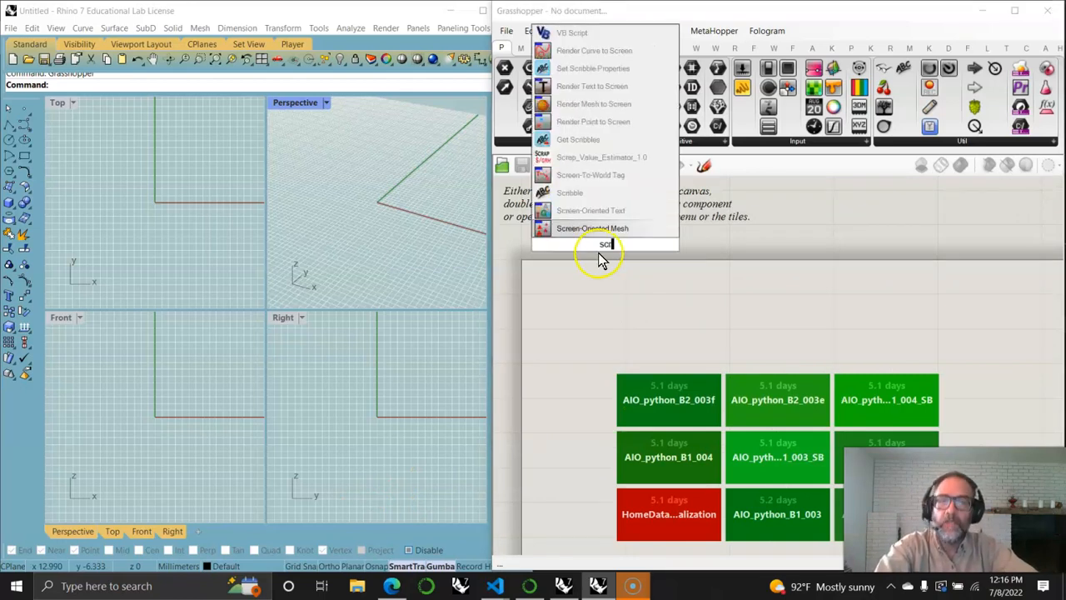
pyautogui.click(583, 210)
pyautogui.doubleClick(606, 247)
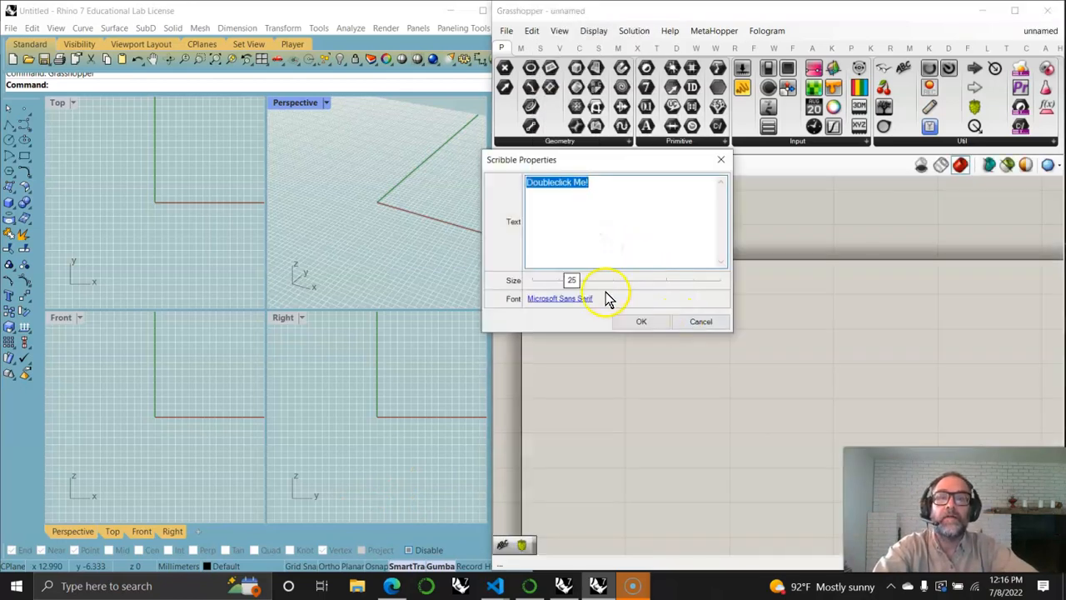
pyautogui.click(575, 281)
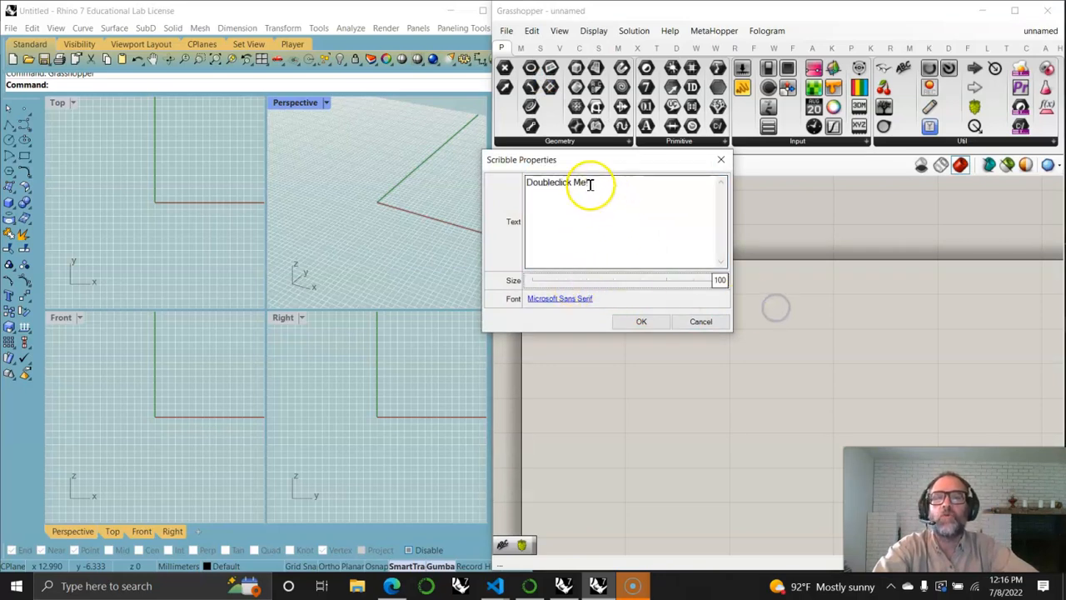
pyautogui.moveTo(591, 184); pyautogui.dragTo(506, 189)
pyautogui.write('STAIRCASE 001')
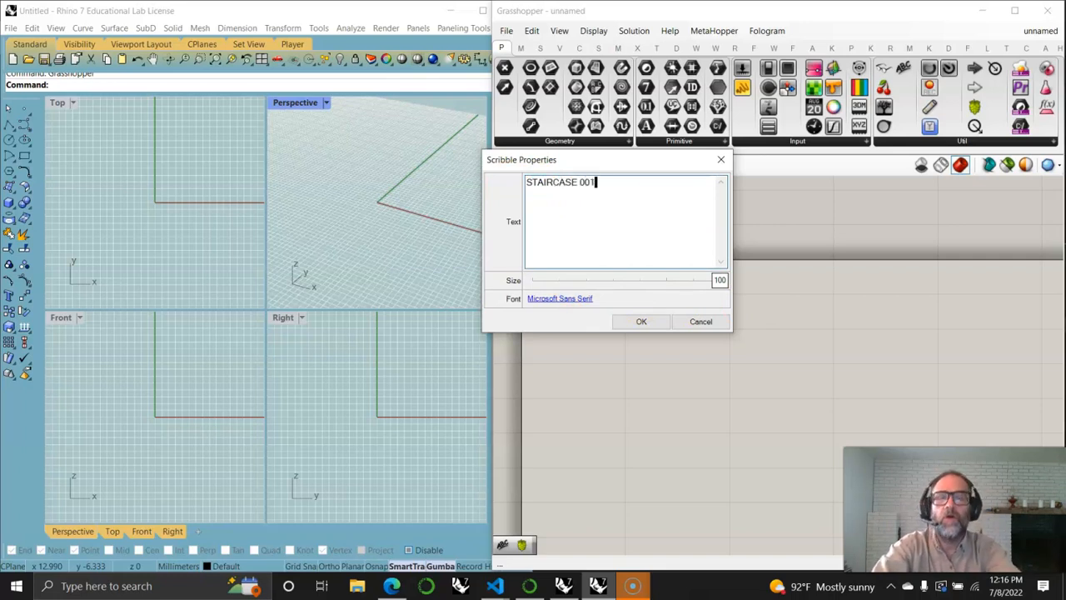
pyautogui.click(636, 324)
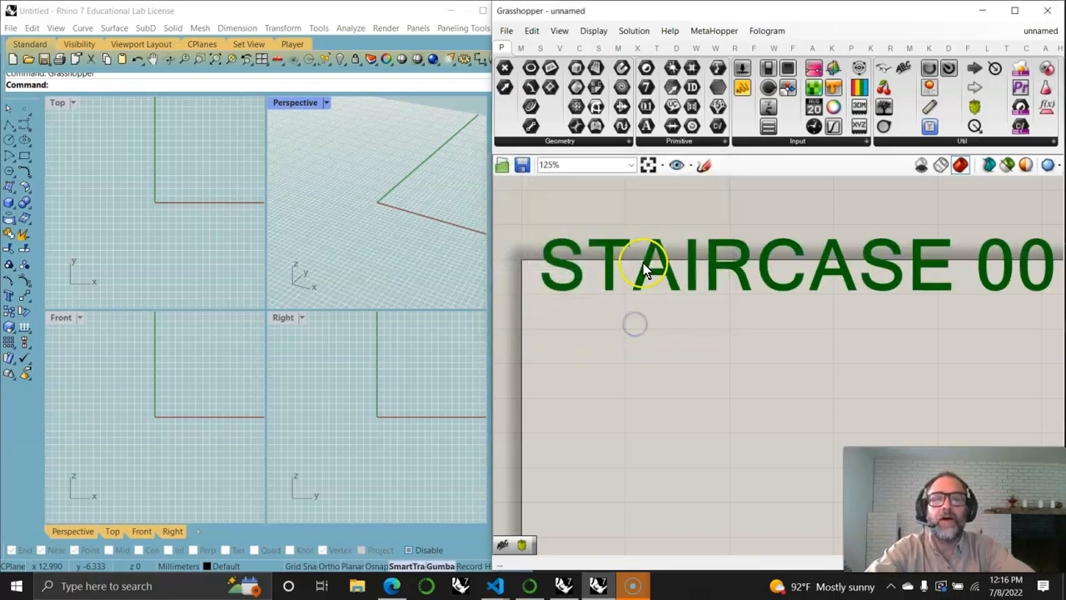
# Move the STAIRCASE 001 title just above the canvas's upper border.
pyautogui.moveTo(671, 274); pyautogui.dragTo(649, 226)
pyautogui.scroll(-3, 648, 278)
pyautogui.moveTo(708, 295)
pyautogui.mouseDown(button='right')
pyautogui.moveTo(708, 263)
pyautogui.moveTo(677, 274)
pyautogui.mouseUp(button='right')
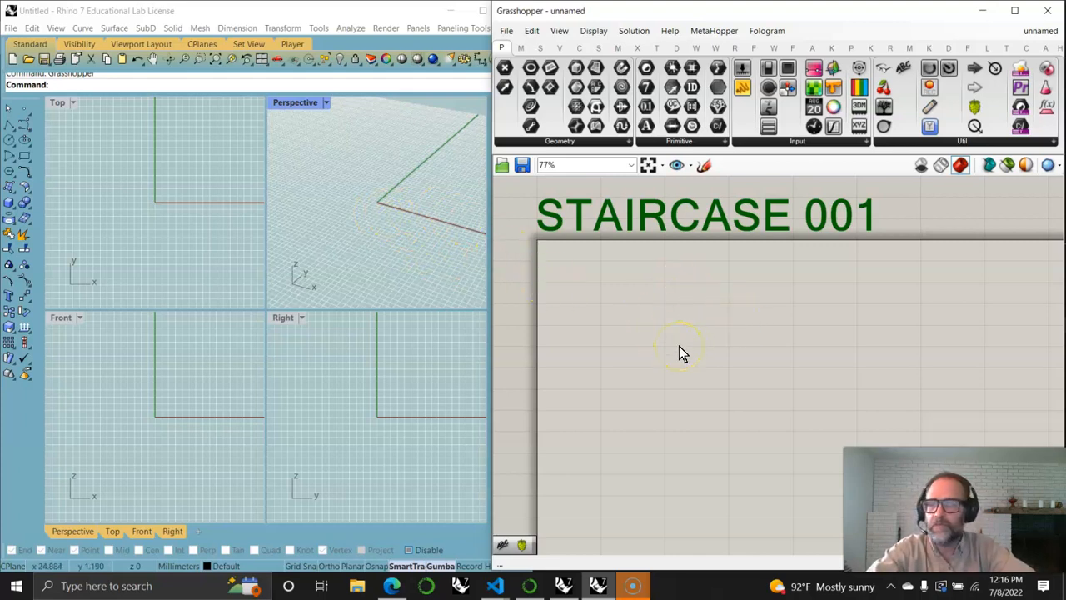
pyautogui.click(706, 341)
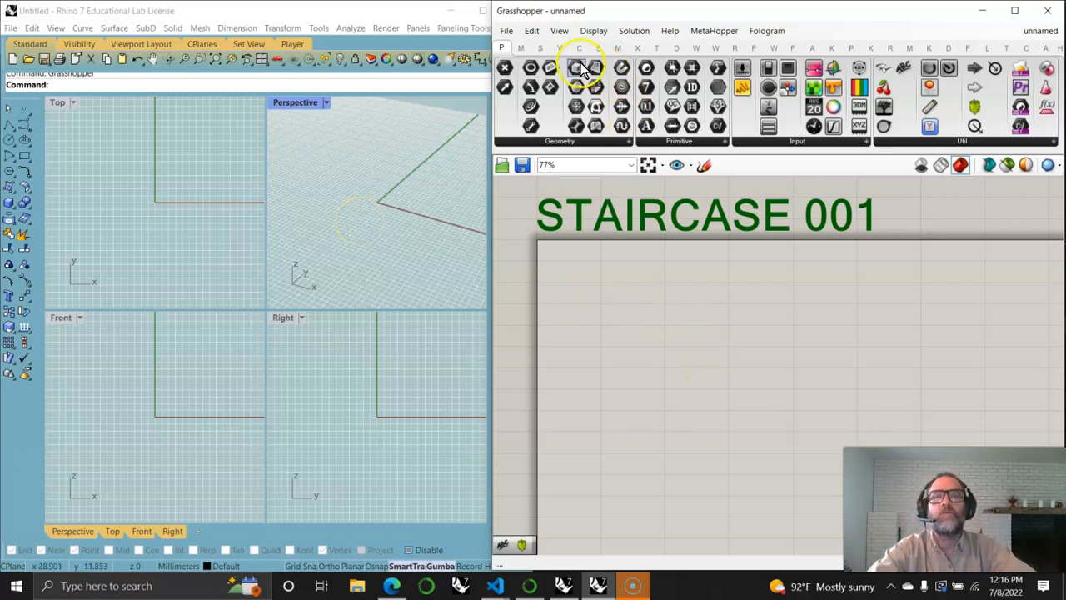
# Place a Construct Point component on the canvas below the STAIRCASE 001 title.
pyautogui.click(560, 48)
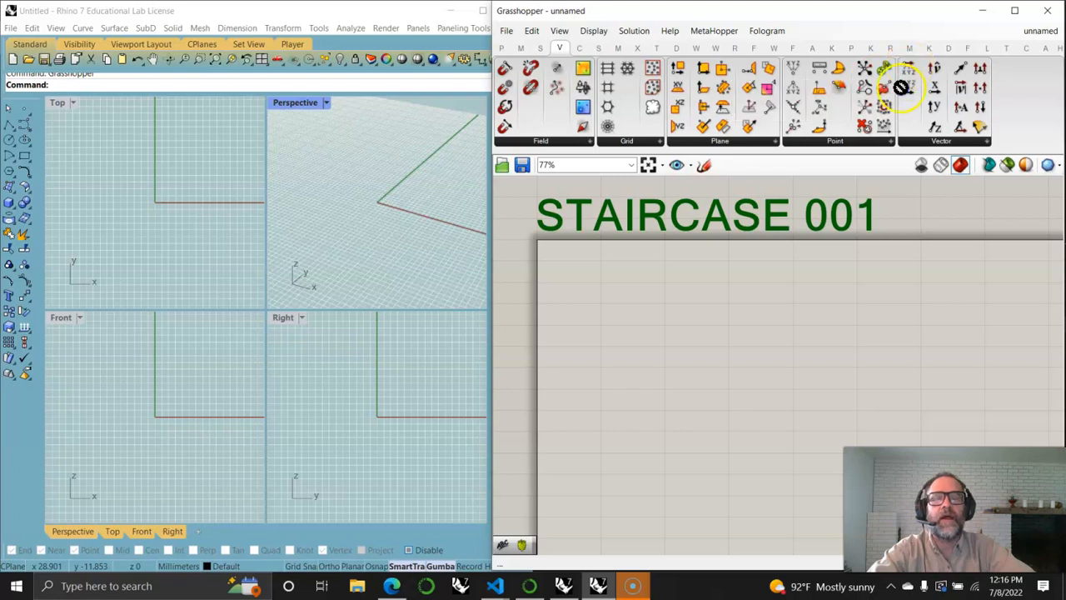
pyautogui.moveTo(729, 291); pyautogui.dragTo(729, 293)
pyautogui.scroll(3, 721, 290)
pyautogui.click(717, 287)
pyautogui.press('Delete')
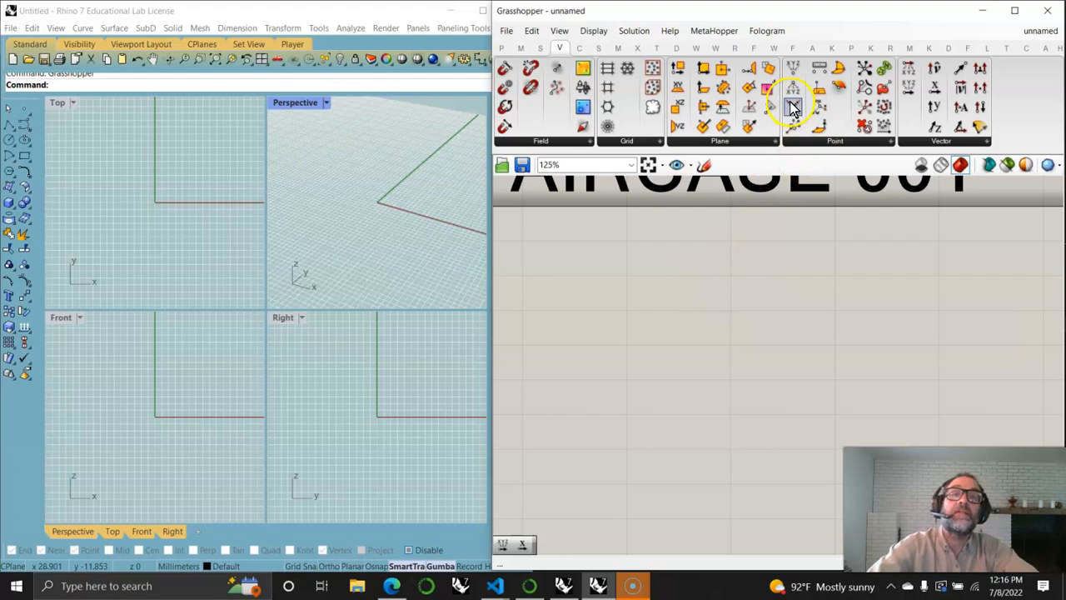
pyautogui.moveTo(797, 81); pyautogui.dragTo(729, 295)
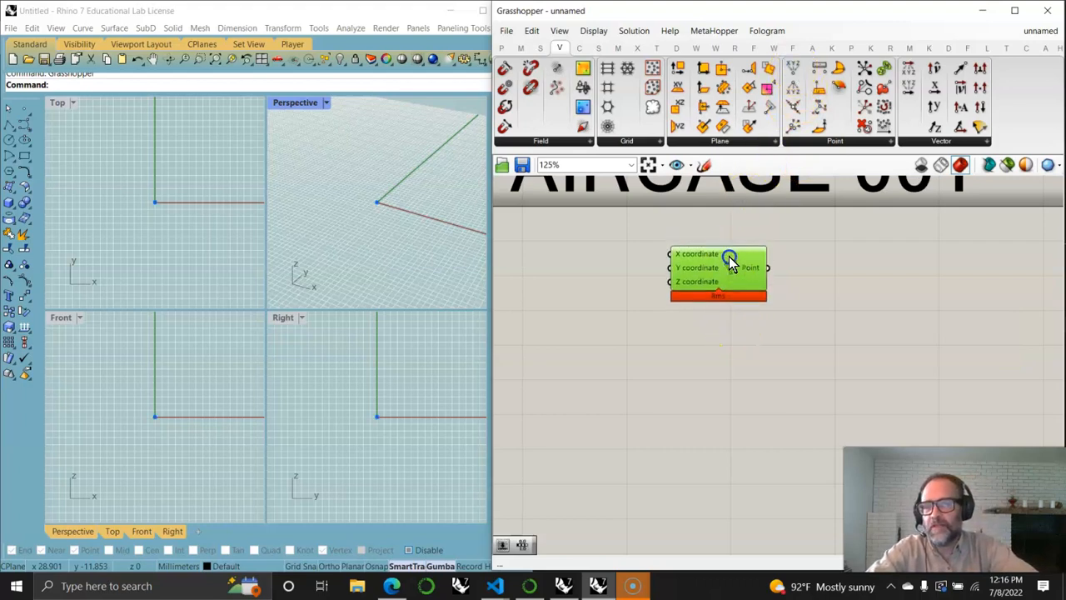
pyautogui.doubleClick(709, 354)
pyautogui.write('poi')
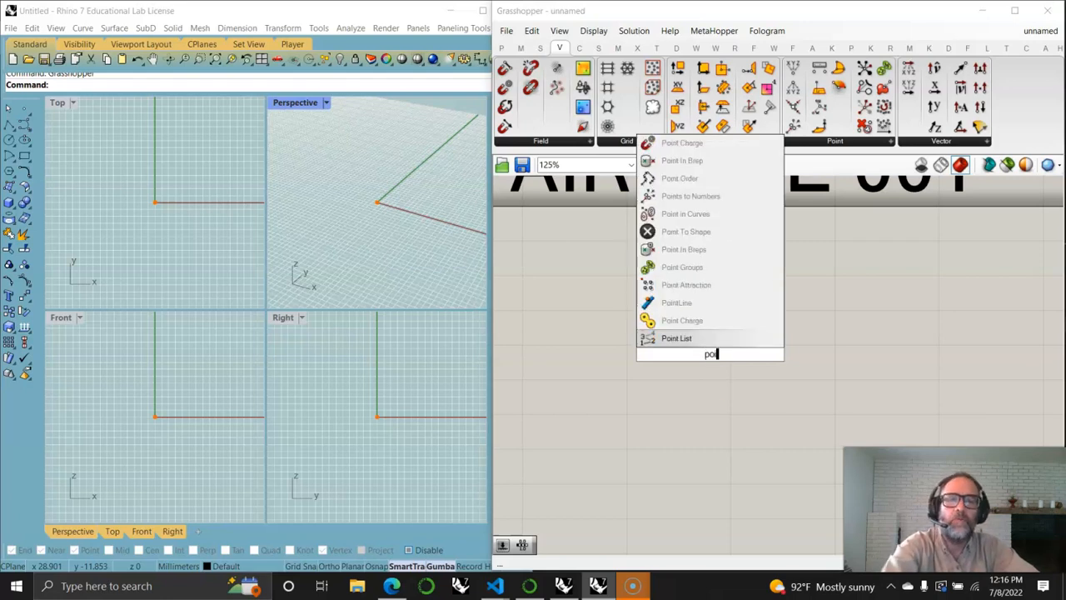
pyautogui.scroll(-1, 703, 223)
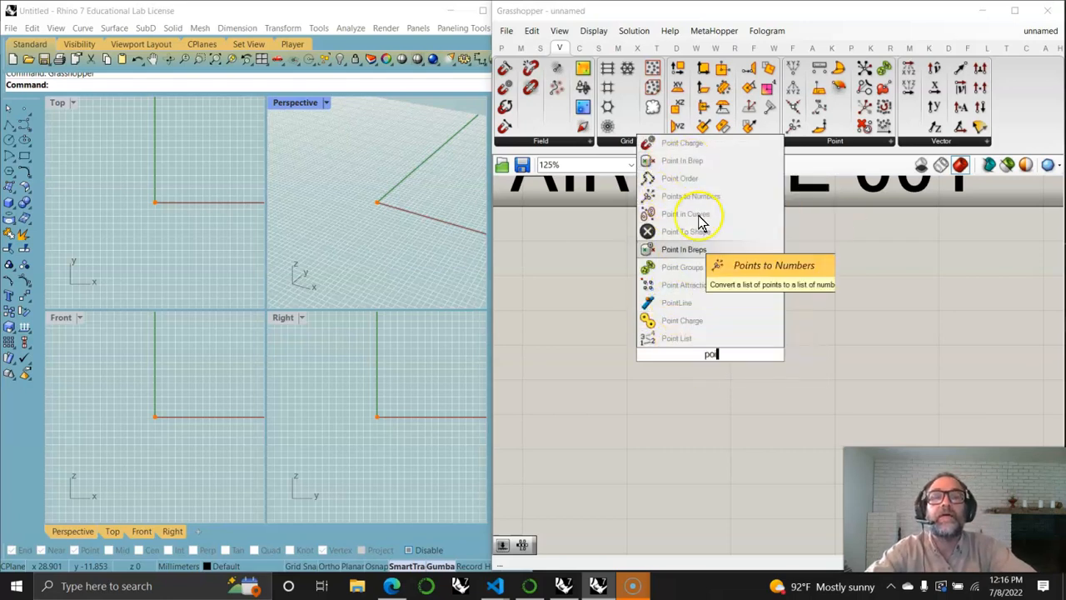
pyautogui.click(616, 434)
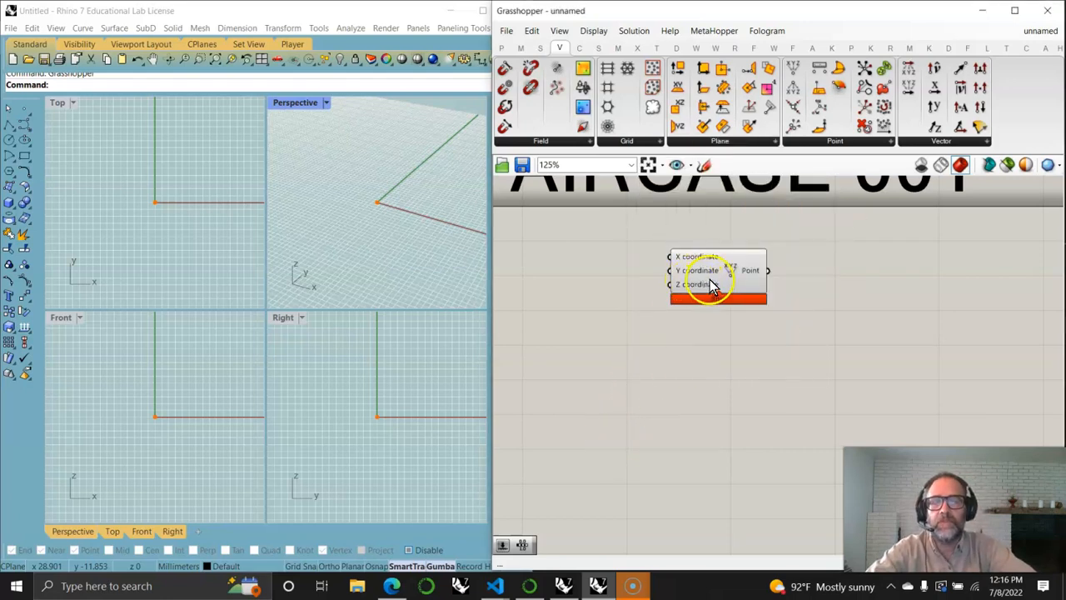
# Add a Range component ahead of Construct Point, wire its Range output to the Z coordinate, and zoom Rhino to the points.
pyautogui.moveTo(714, 282); pyautogui.dragTo(878, 279)
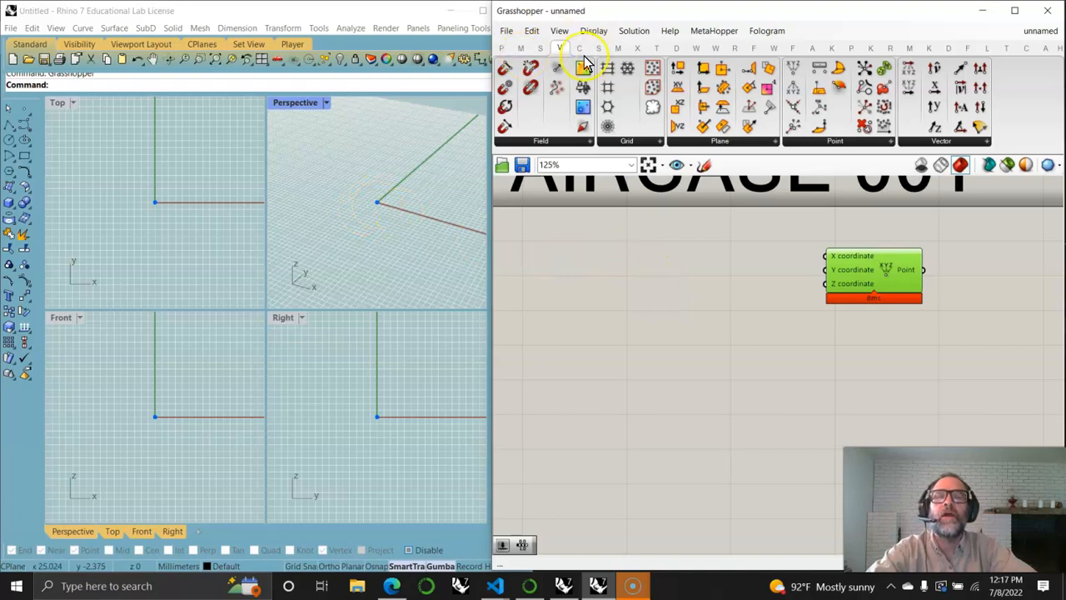
pyautogui.click(542, 49)
pyautogui.click(672, 141)
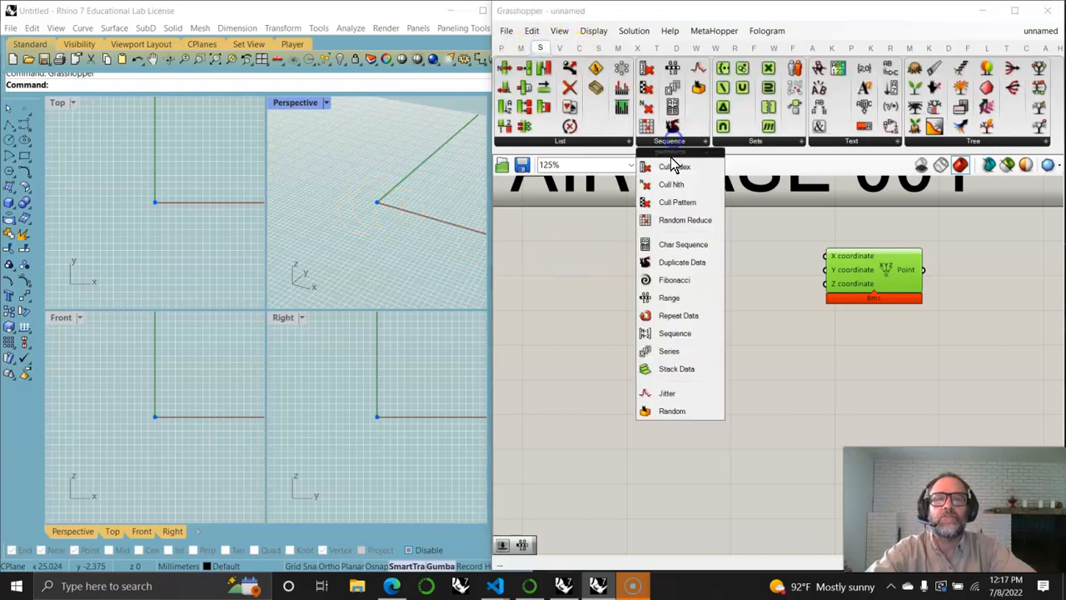
pyautogui.moveTo(669, 297); pyautogui.dragTo(650, 265)
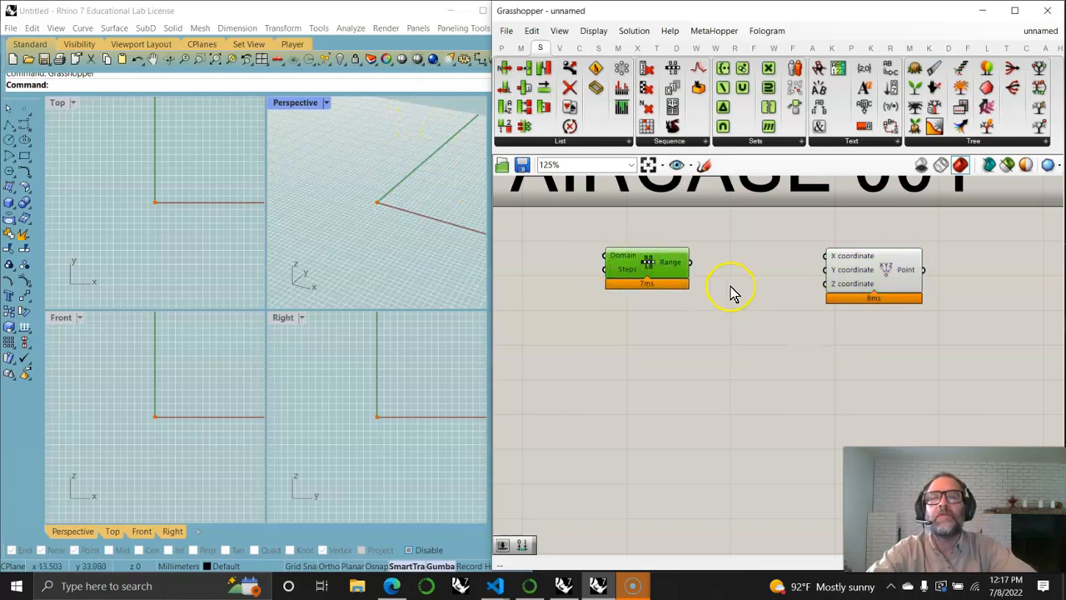
pyautogui.moveTo(690, 263); pyautogui.dragTo(834, 289)
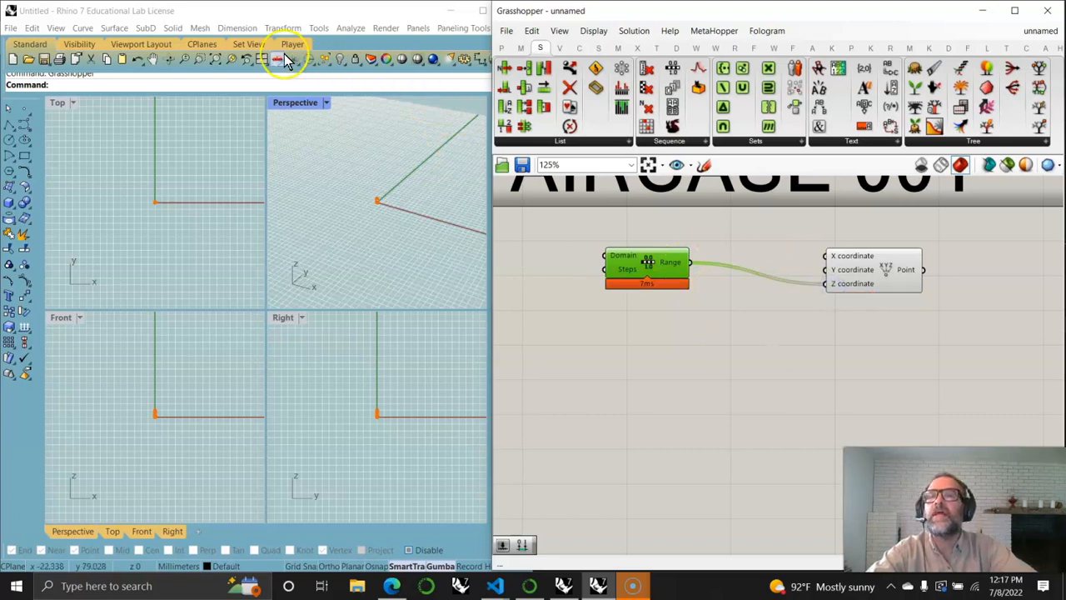
pyautogui.click(218, 62)
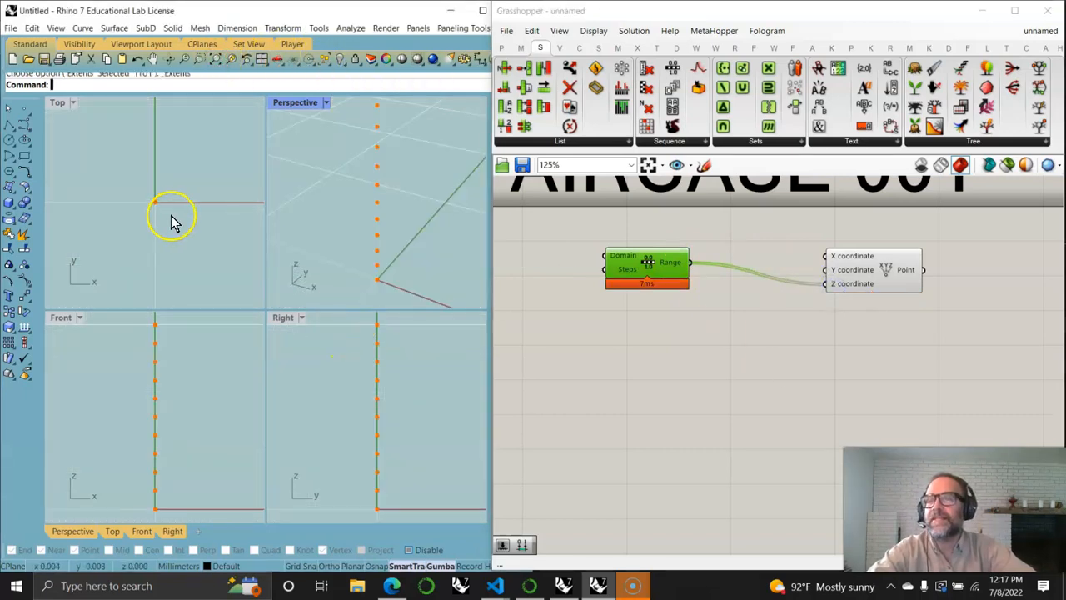
# Create a number slider with the value 12 and wire it to the Range component's Steps input.
pyautogui.moveTo(629, 371); pyautogui.dragTo(875, 371, button='right')
pyautogui.doubleClick(612, 283)
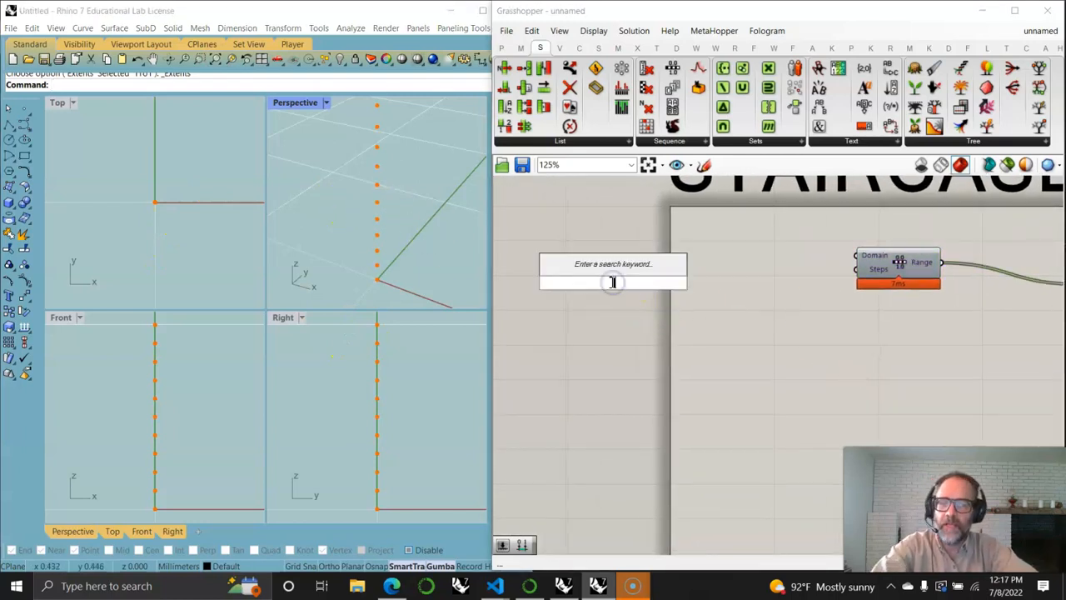
pyautogui.write('12')
pyautogui.press('Return')
pyautogui.moveTo(684, 284); pyautogui.dragTo(855, 269)
# Test the Steps slider at 100, then set it to 33.
pyautogui.moveTo(614, 284); pyautogui.dragTo(708, 287)
pyautogui.moveTo(641, 284)
pyautogui.mouseDown()
pyautogui.moveTo(614, 289)
pyautogui.moveTo(624, 287)
pyautogui.mouseUp()
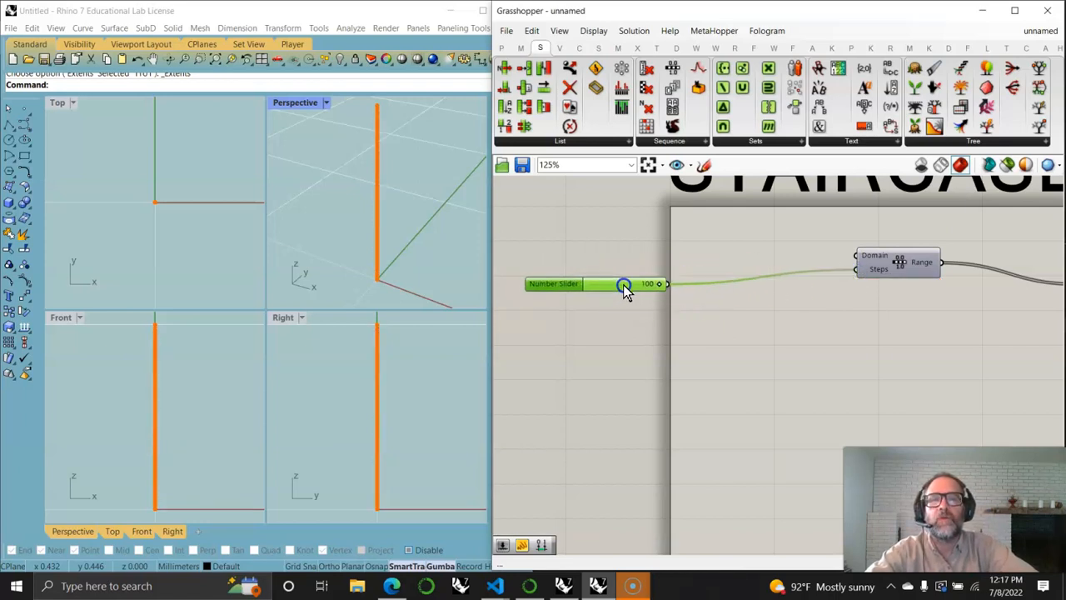
pyautogui.moveTo(345, 191); pyautogui.dragTo(347, 188, button='right')
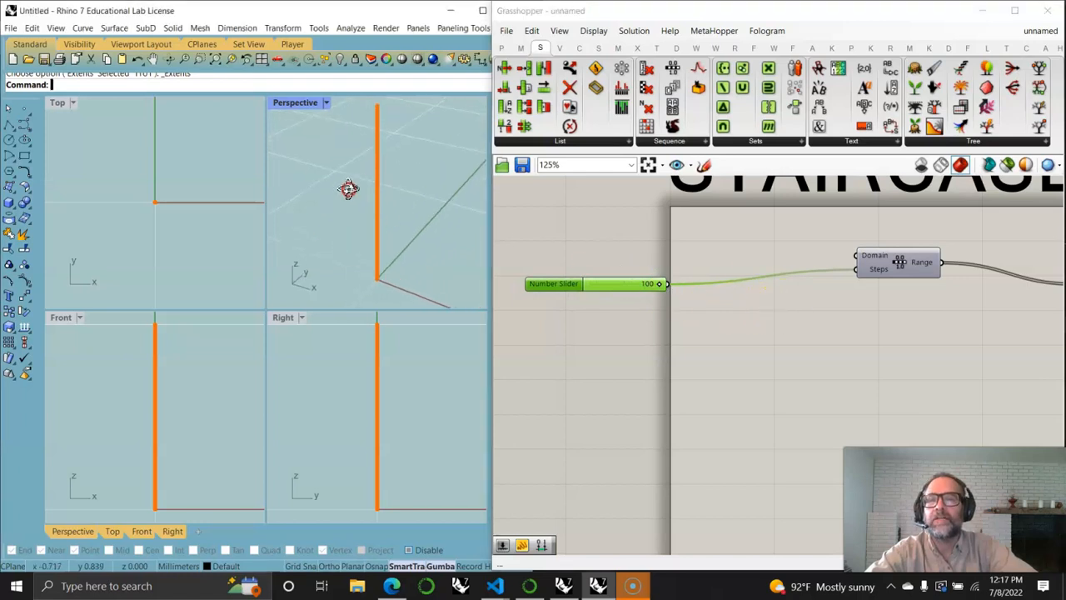
pyautogui.moveTo(660, 285); pyautogui.dragTo(651, 286)
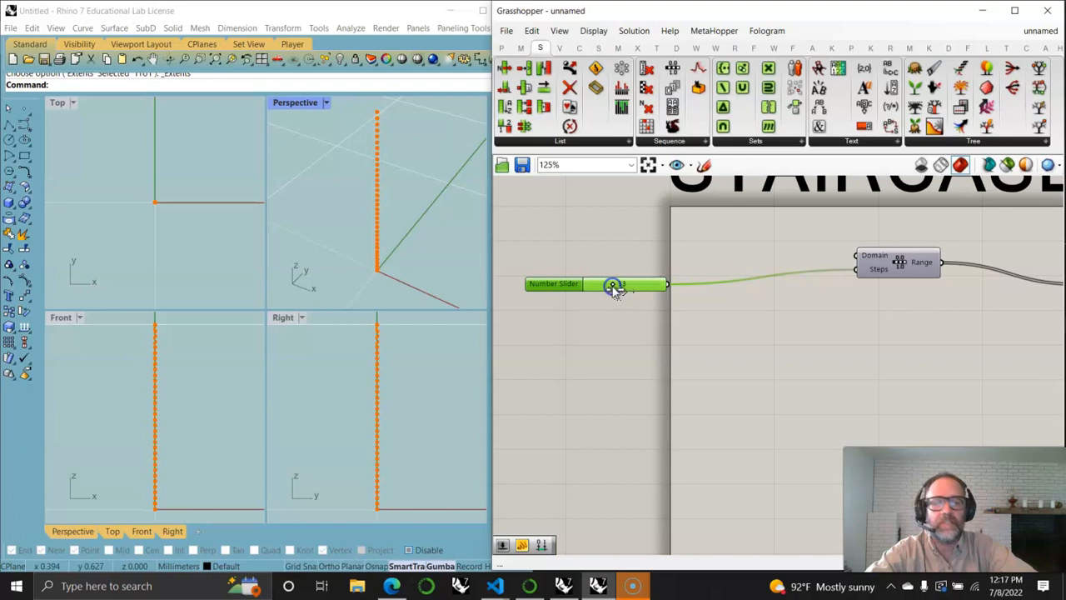
# Move the Range component farther from Construct Point to make room between them.
pyautogui.moveTo(864, 364)
pyautogui.mouseDown(button='right')
pyautogui.moveTo(792, 369)
pyautogui.moveTo(821, 369)
pyautogui.mouseUp(button='right')
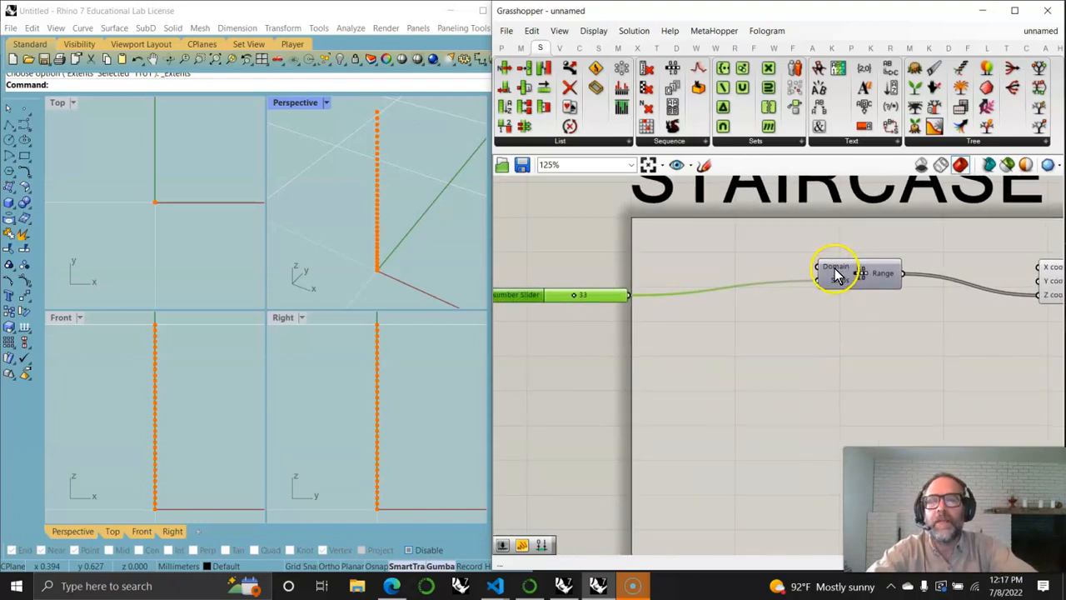
pyautogui.moveTo(915, 354); pyautogui.dragTo(730, 388, button='right')
pyautogui.moveTo(688, 324); pyautogui.dragTo(571, 323)
pyautogui.moveTo(579, 322); pyautogui.dragTo(728, 332, button='right')
pyautogui.moveTo(698, 327); pyautogui.dragTo(651, 328)
pyautogui.moveTo(874, 361); pyautogui.dragTo(743, 365, button='right')
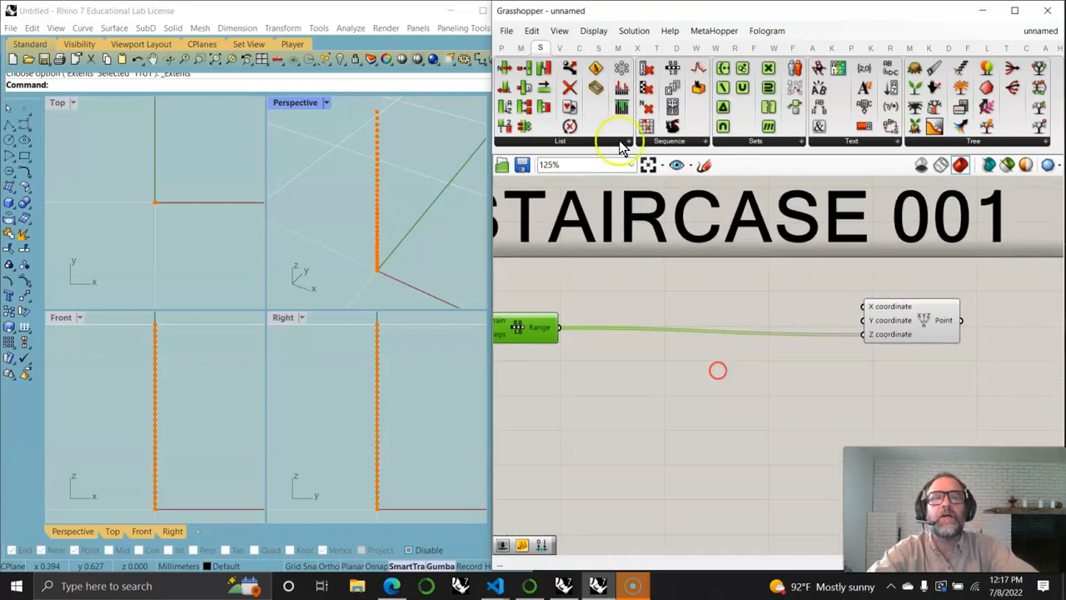
# Insert a Sine component fed by the Range output and wire its Result to the Y coordinate of Construct Point.
pyautogui.click(520, 47)
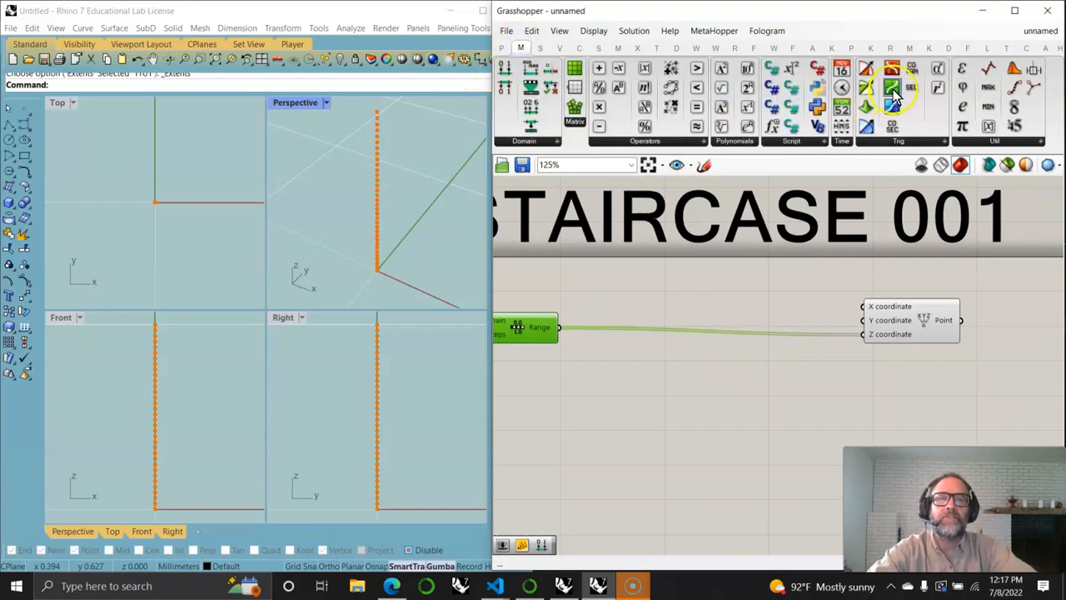
pyautogui.moveTo(665, 310); pyautogui.dragTo(664, 308)
pyautogui.moveTo(559, 328); pyautogui.dragTo(627, 306)
pyautogui.moveTo(708, 310); pyautogui.dragTo(863, 320)
pyautogui.click(684, 306)
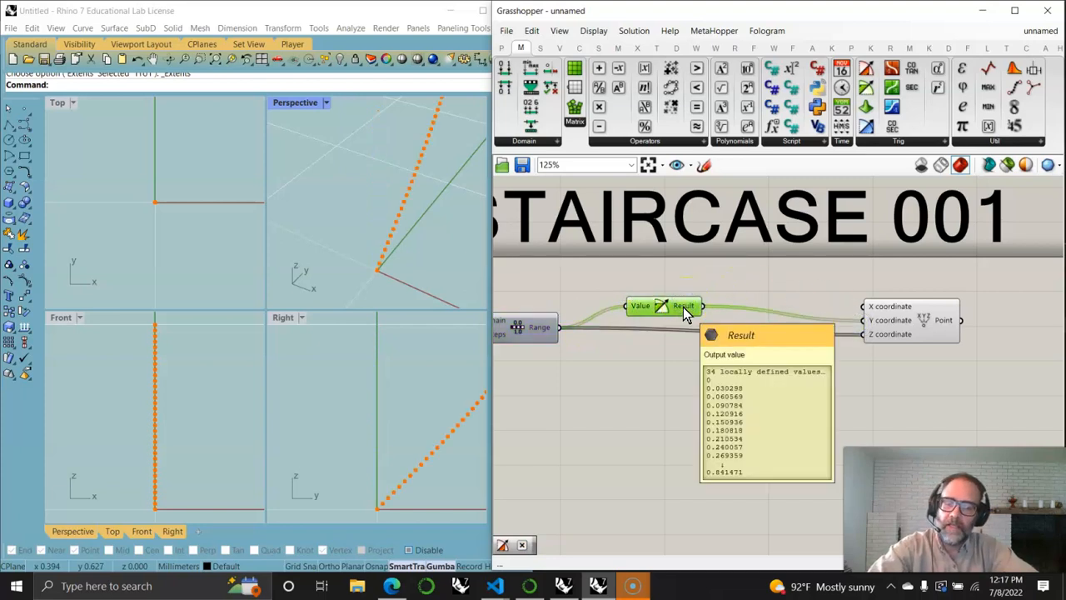
# Add a Cosine component above Sine, fed by the Range output, and wire its Result to the X coordinate of Construct Point.
pyautogui.keyDown('alt'); pyautogui.moveTo(683, 310); pyautogui.dragTo(681, 288); pyautogui.keyUp('alt')
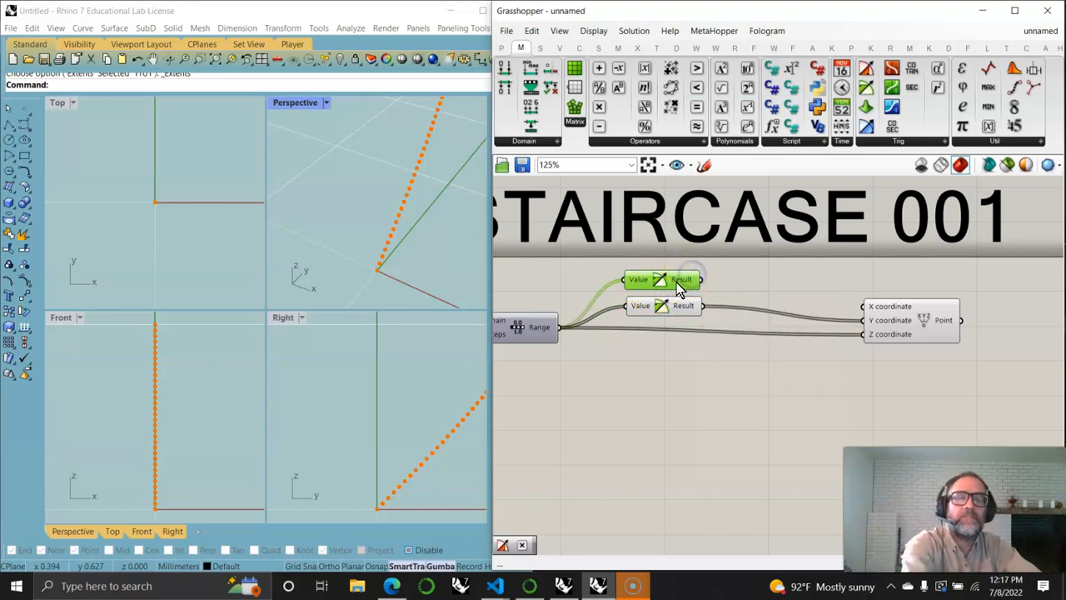
pyautogui.press('Delete')
pyautogui.moveTo(867, 74); pyautogui.dragTo(659, 275)
pyautogui.moveTo(559, 327); pyautogui.dragTo(629, 278)
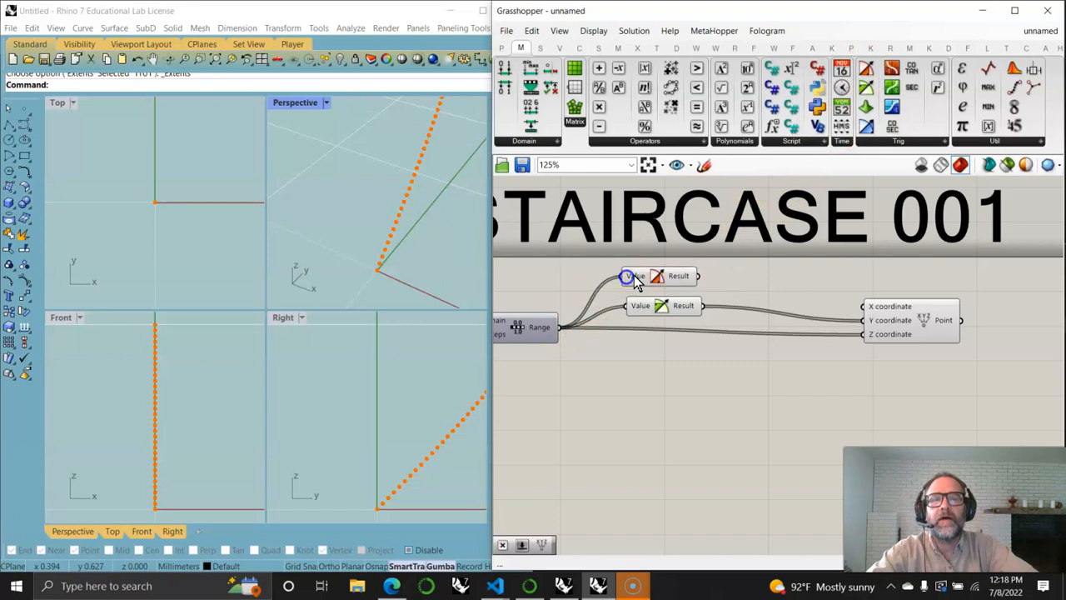
pyautogui.moveTo(703, 278); pyautogui.dragTo(864, 306)
pyautogui.moveTo(358, 242); pyautogui.dragTo(400, 234, button='right')
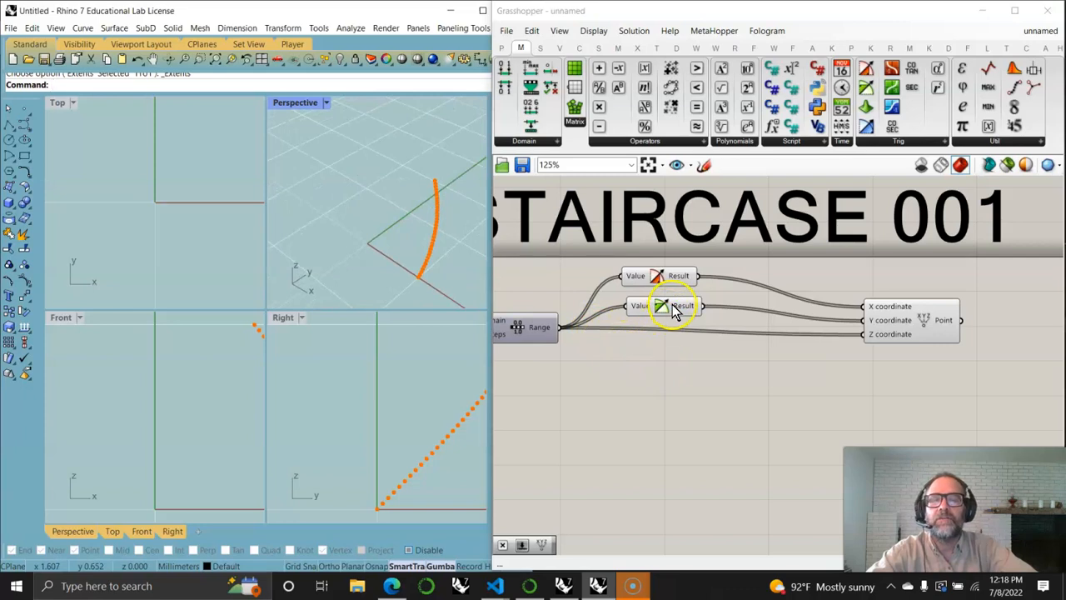
# Swap the wiring so Sine feeds the X coordinate and Cosine the Y coordinate, and place Sine above Cosine.
pyautogui.moveTo(654, 389); pyautogui.dragTo(722, 392, button='right')
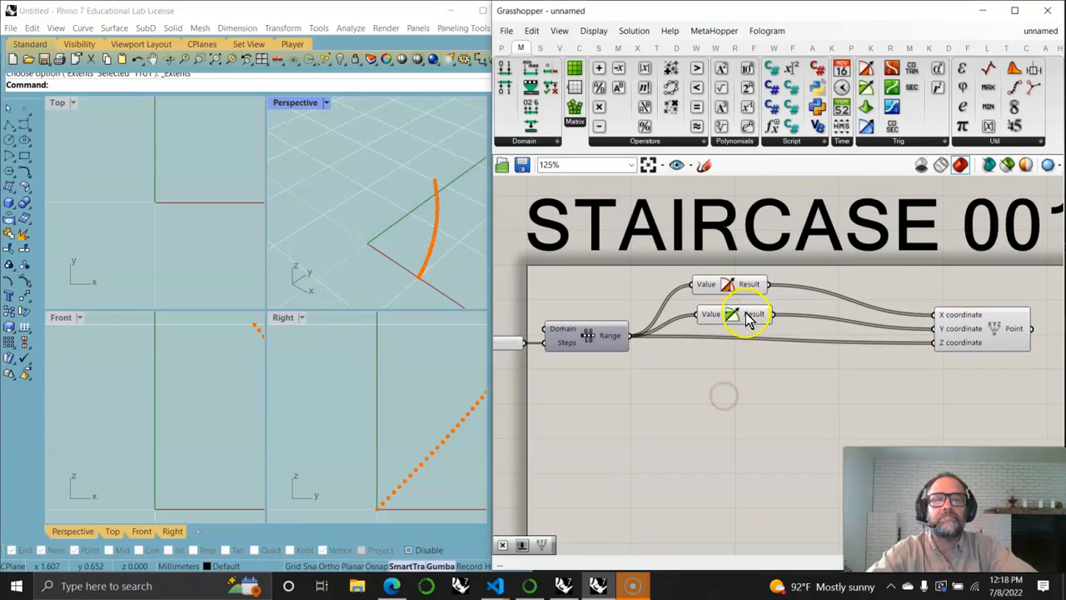
pyautogui.moveTo(785, 317); pyautogui.dragTo(935, 315)
pyautogui.moveTo(772, 285); pyautogui.dragTo(948, 345)
pyautogui.moveTo(366, 287); pyautogui.dragTo(328, 229, button='right')
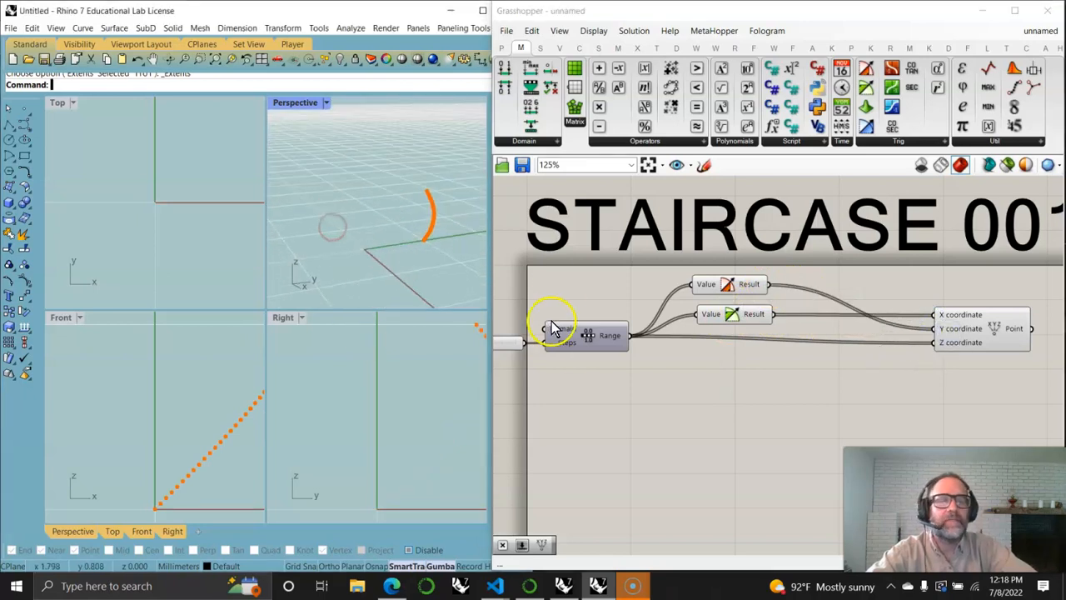
pyautogui.moveTo(747, 316); pyautogui.dragTo(742, 281)
# Add a Pi component above the number slider and wire its Output to the Range component's Domain input.
pyautogui.moveTo(691, 369); pyautogui.dragTo(800, 371, button='right')
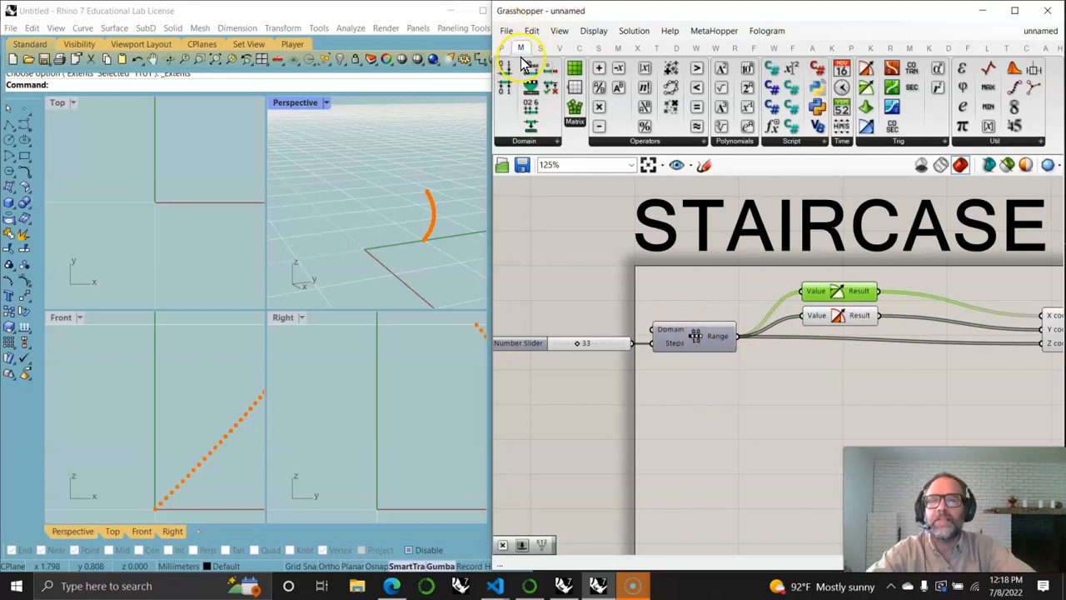
pyautogui.doubleClick(593, 306)
pyautogui.write('pi')
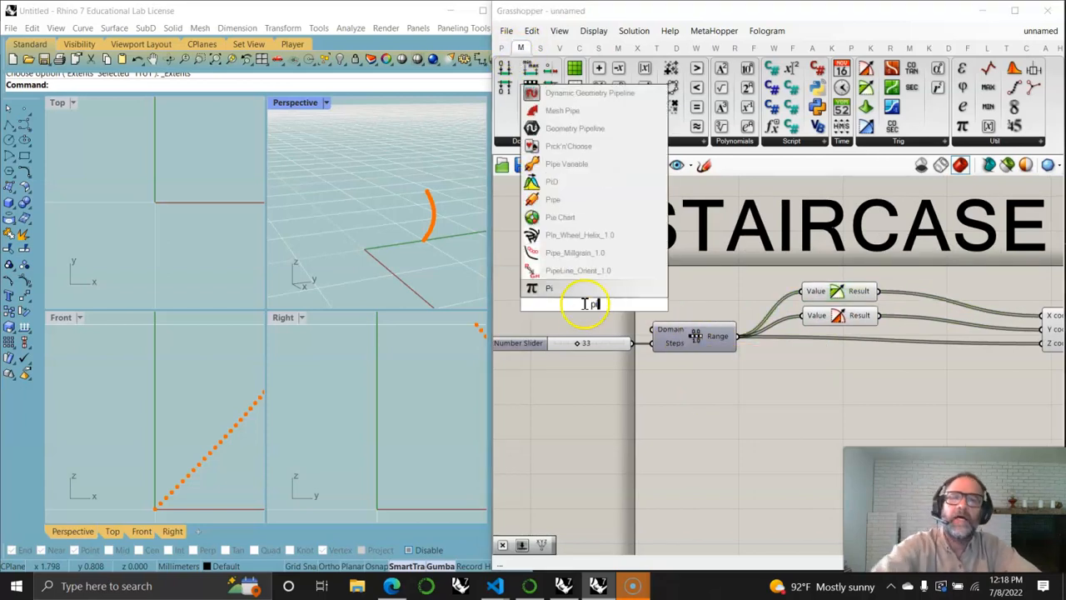
pyautogui.click(549, 288)
pyautogui.moveTo(634, 304); pyautogui.dragTo(617, 321)
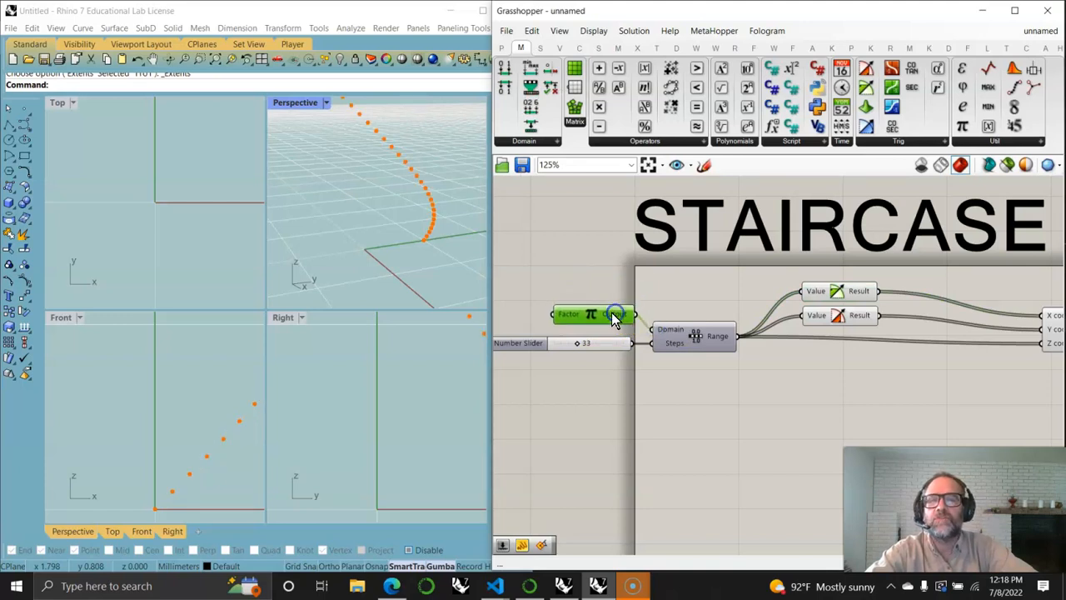
pyautogui.moveTo(615, 320); pyautogui.dragTo(810, 324, button='right')
pyautogui.scroll(-4, 377, 240)
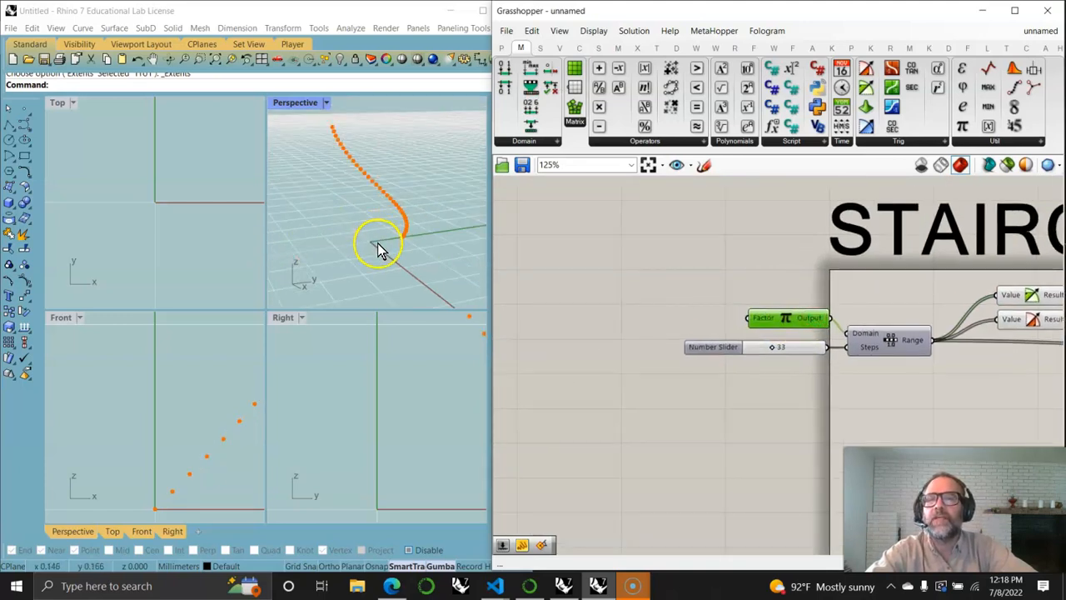
pyautogui.doubleClick(683, 311)
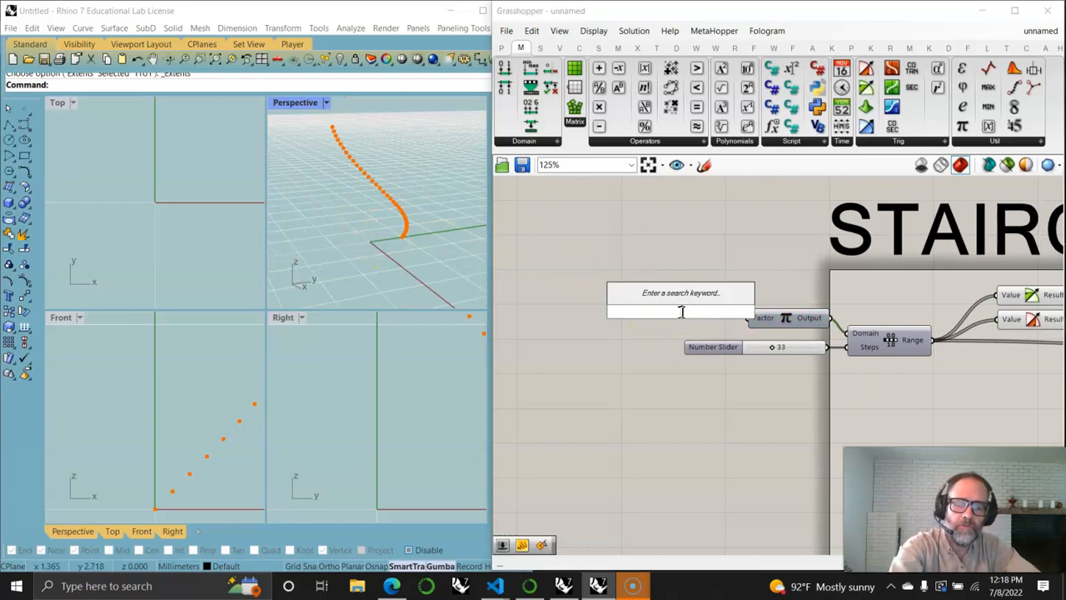
pyautogui.write('0')
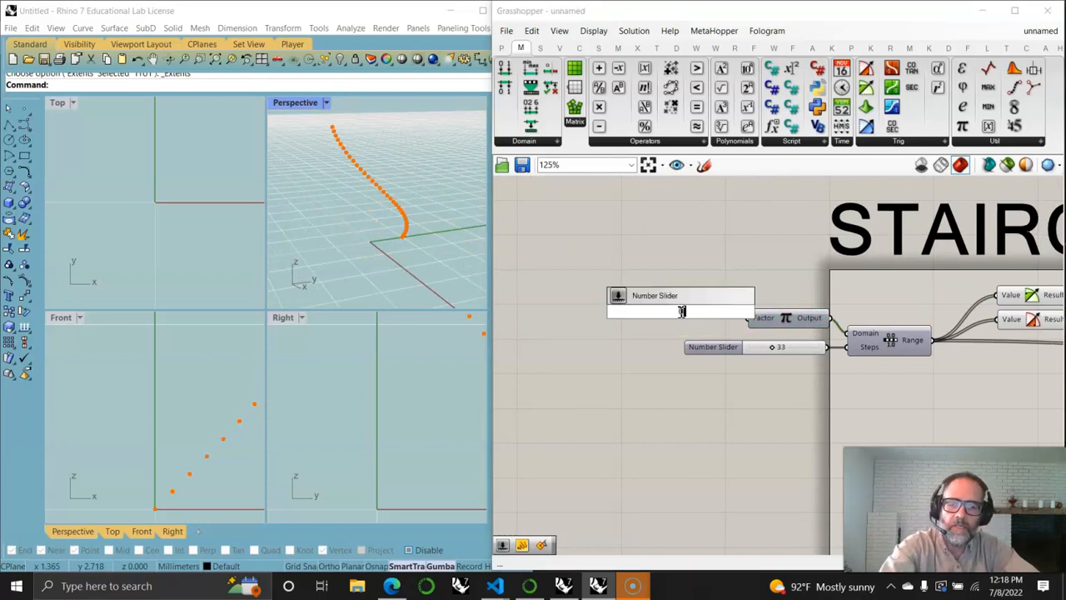
pyautogui.write('to')
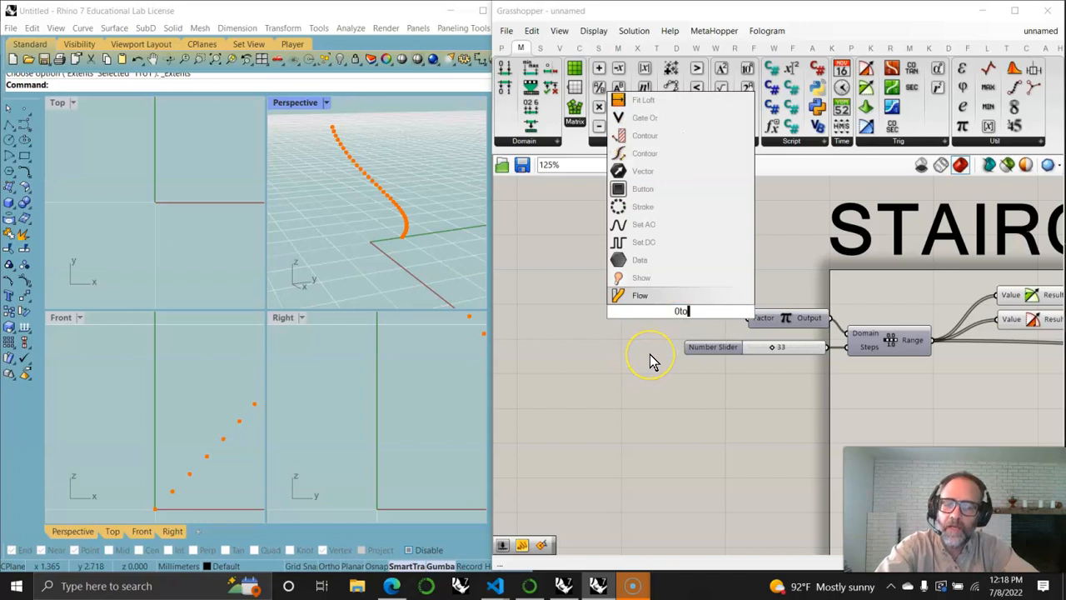
pyautogui.write('2.00')
pyautogui.press('Return')
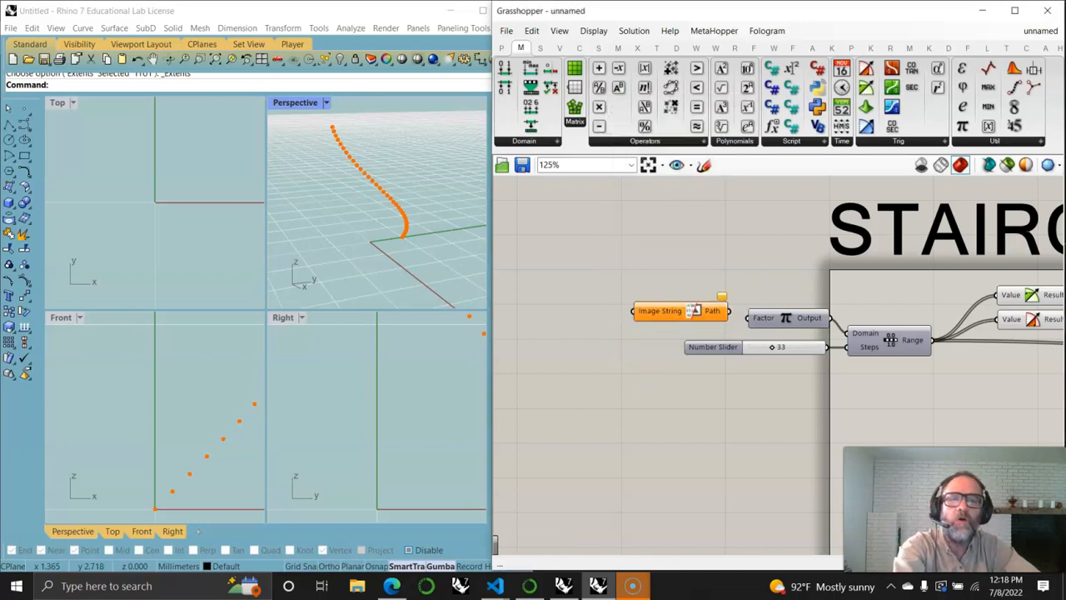
pyautogui.press('Delete')
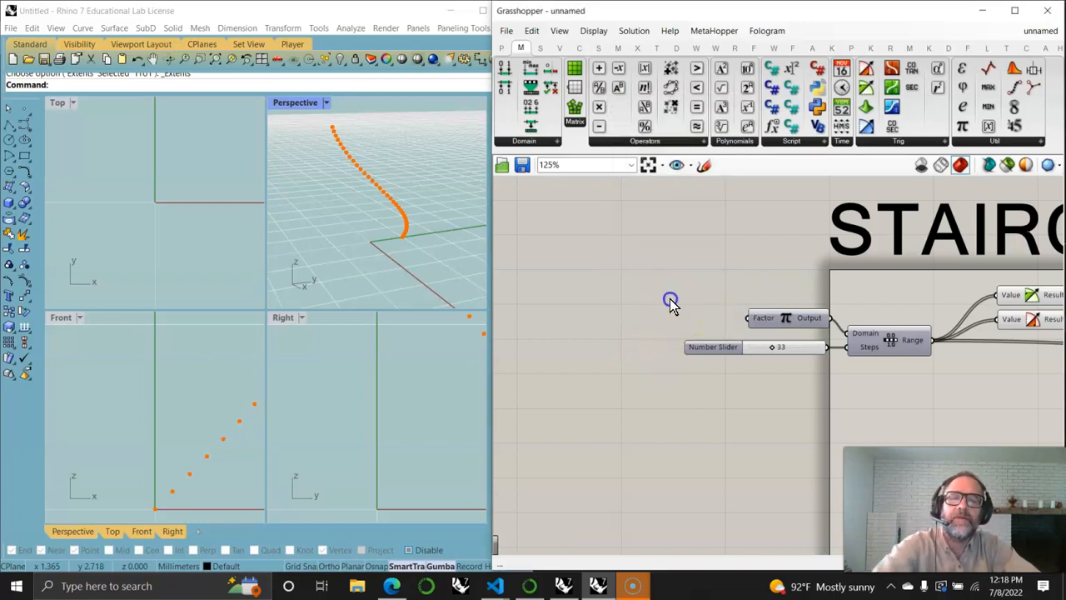
# Add a number slider ranging from 0 to 2.00, wire it to Pi's Factor input and set it to 2.00.
pyautogui.doubleClick(671, 301)
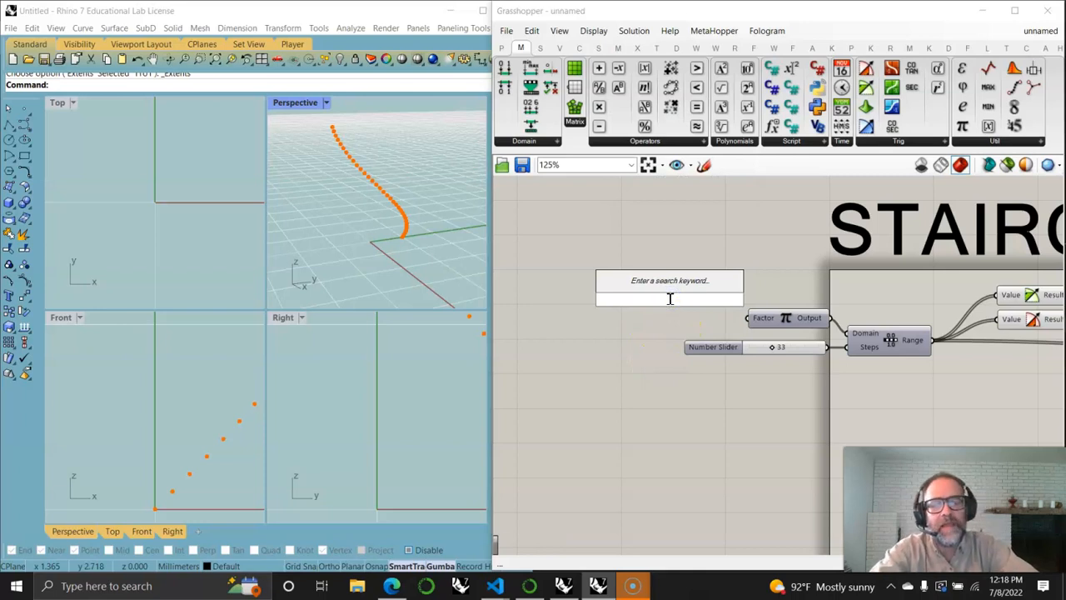
pyautogui.write('0..2.00')
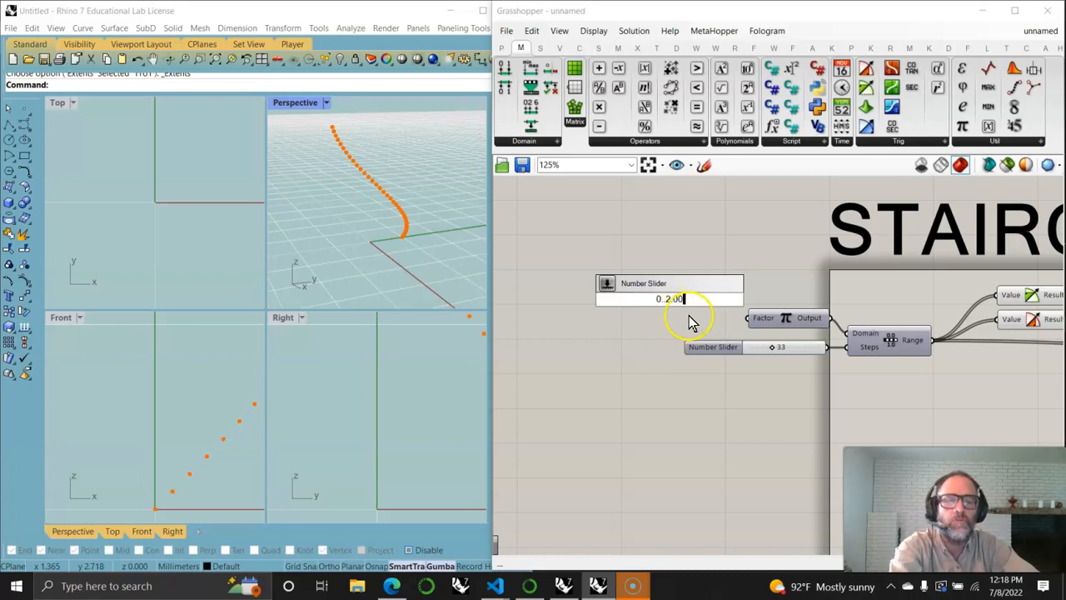
pyautogui.press('Return')
pyautogui.moveTo(743, 300); pyautogui.dragTo(749, 318)
pyautogui.moveTo(663, 298); pyautogui.dragTo(792, 303)
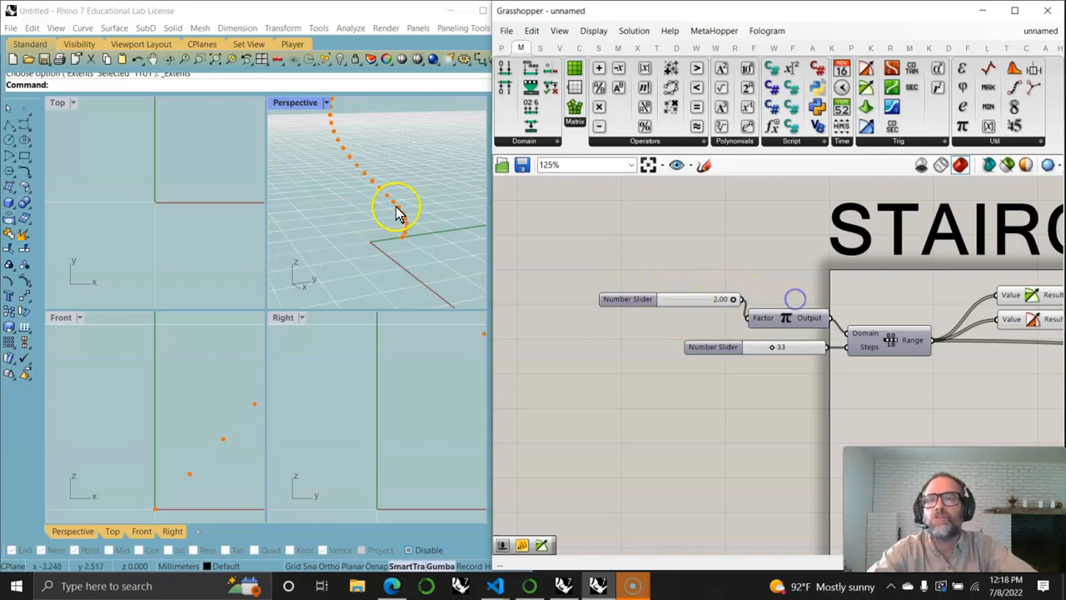
# Zoom all Rhino viewports to the extents of the helix points and examine their shape in plan.
pyautogui.scroll(-5, 397, 210)
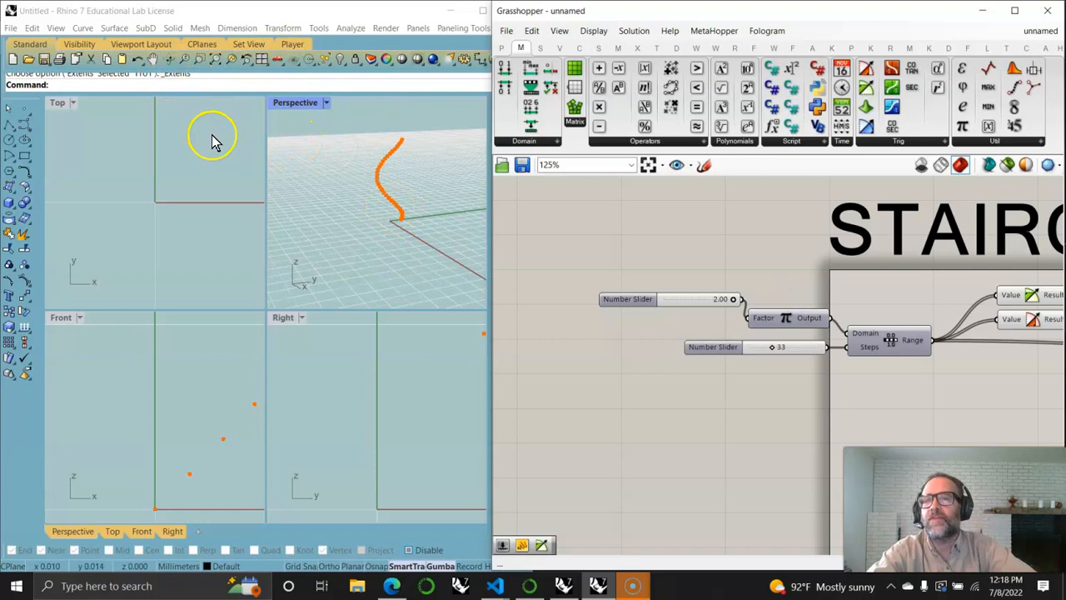
pyautogui.scroll(-3, 153, 219)
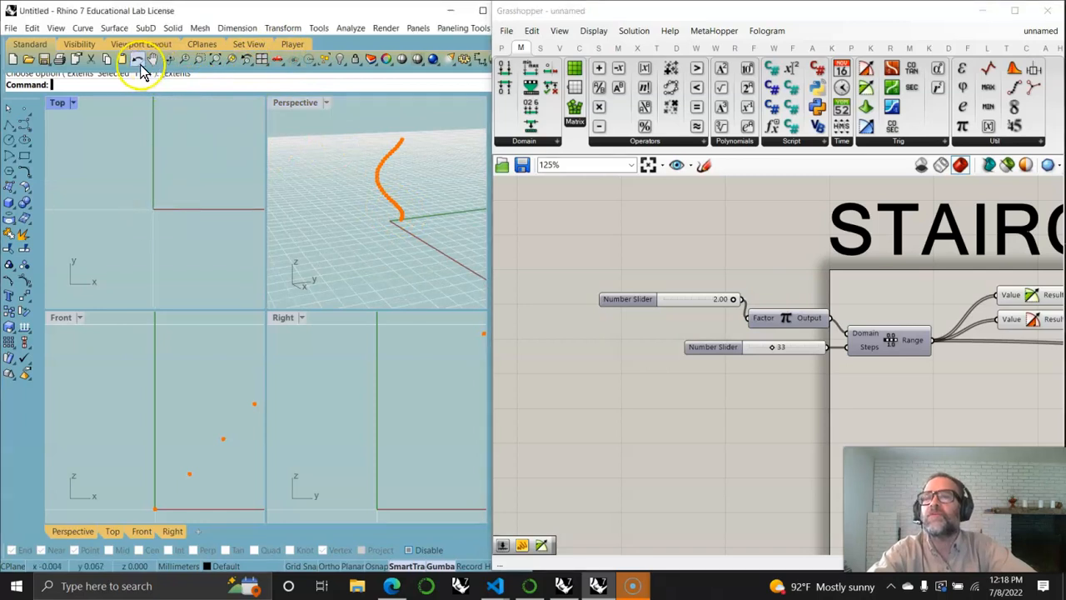
pyautogui.rightClick(215, 60)
pyautogui.moveTo(166, 221); pyautogui.dragTo(175, 214, button='right')
# Insert a Construct Plane component after Construct Point and wire the helix Point output to its Origin input.
pyautogui.moveTo(798, 366); pyautogui.dragTo(567, 357, button='right')
pyautogui.moveTo(780, 385); pyautogui.dragTo(642, 405, button='right')
pyautogui.moveTo(885, 353)
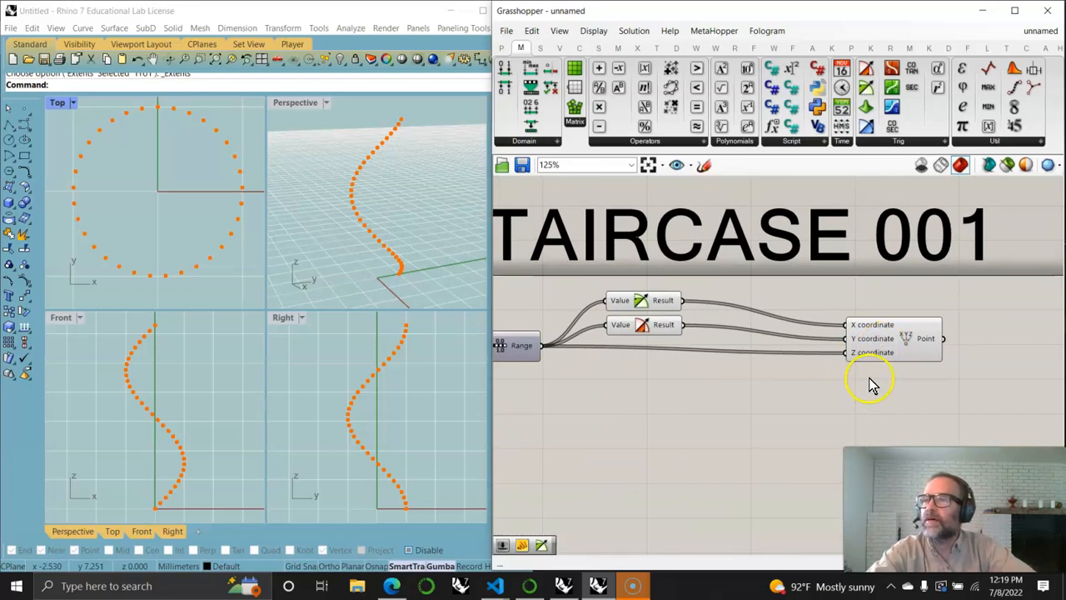
pyautogui.moveTo(866, 388); pyautogui.dragTo(737, 373, button='right')
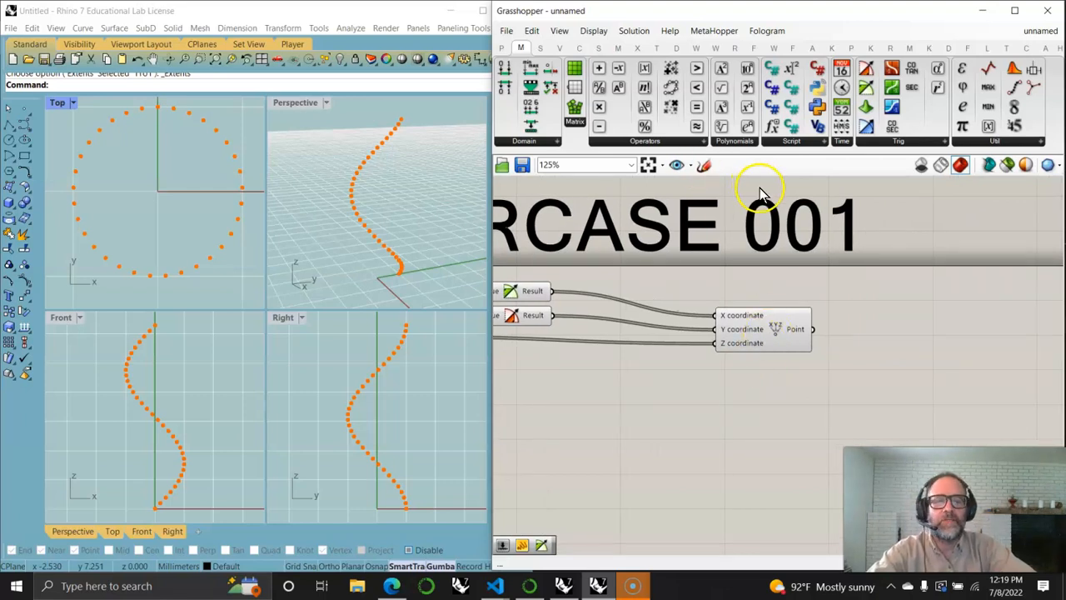
pyautogui.click(559, 48)
pyautogui.click(742, 141)
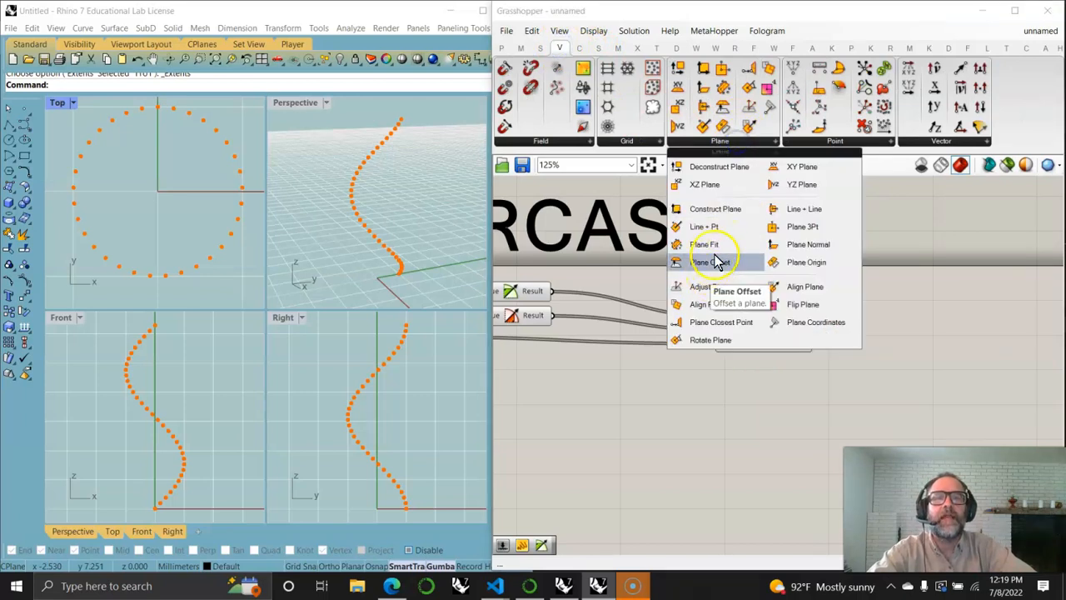
pyautogui.click(709, 207)
pyautogui.click(922, 327)
pyautogui.moveTo(815, 329); pyautogui.dragTo(893, 353)
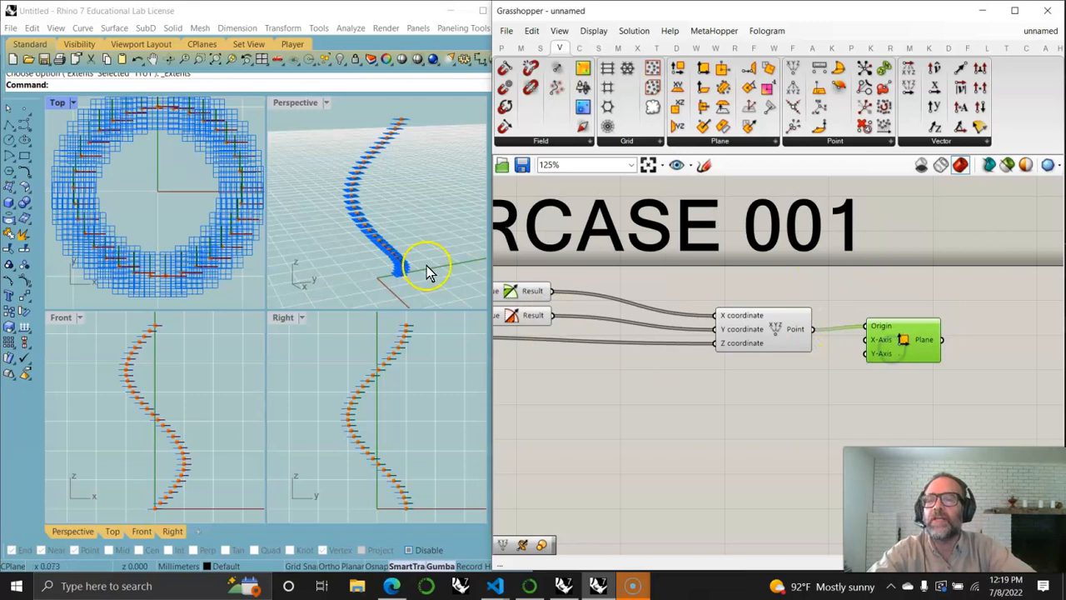
# Check the preview plane size in the display settings.
pyautogui.click(592, 31)
pyautogui.moveTo(626, 253)
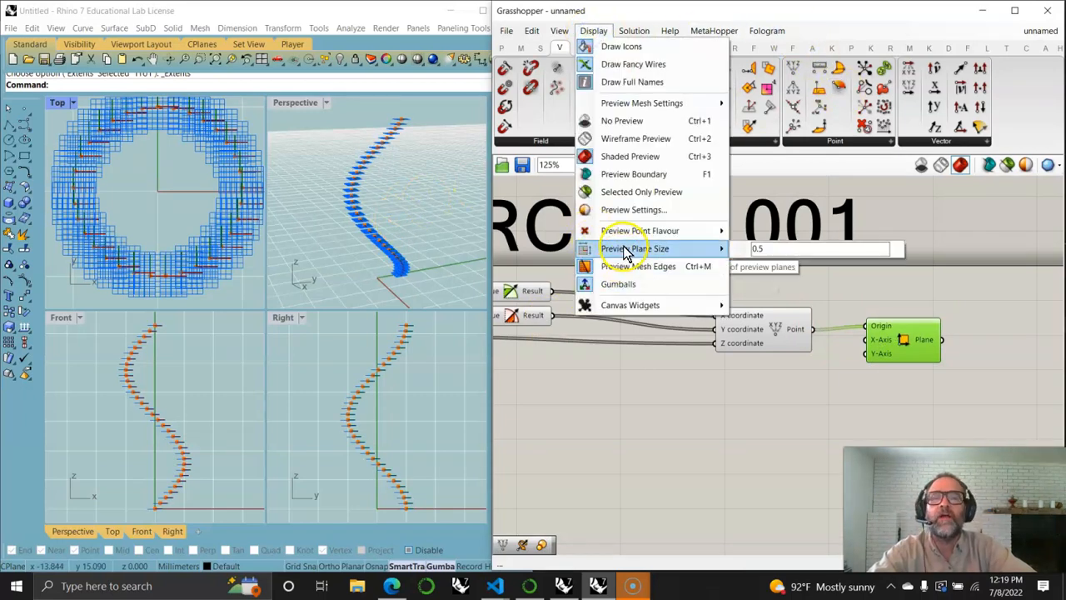
pyautogui.click(767, 248)
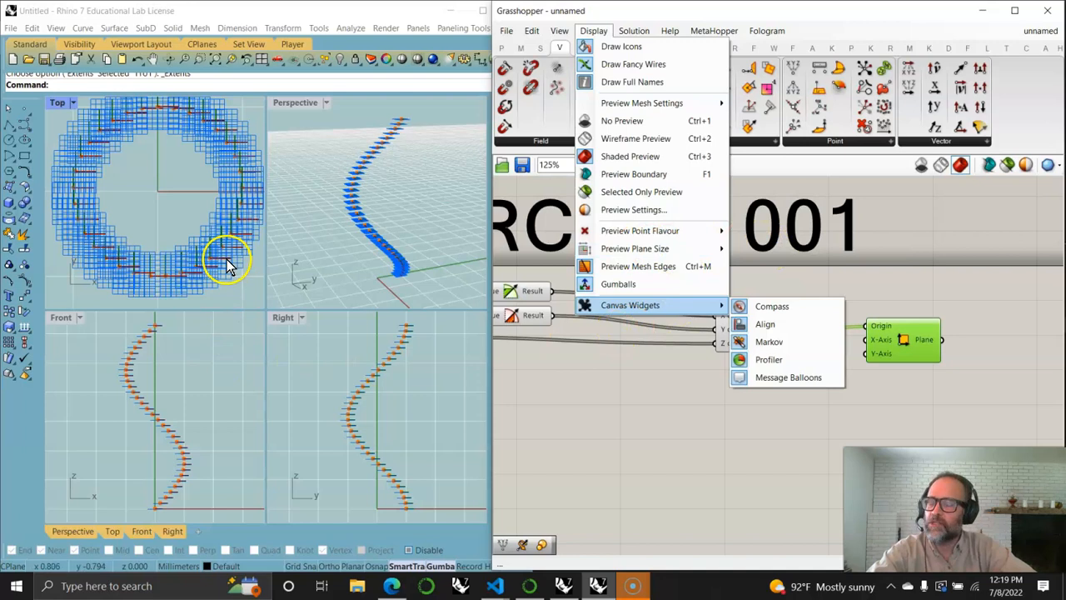
pyautogui.click(615, 400)
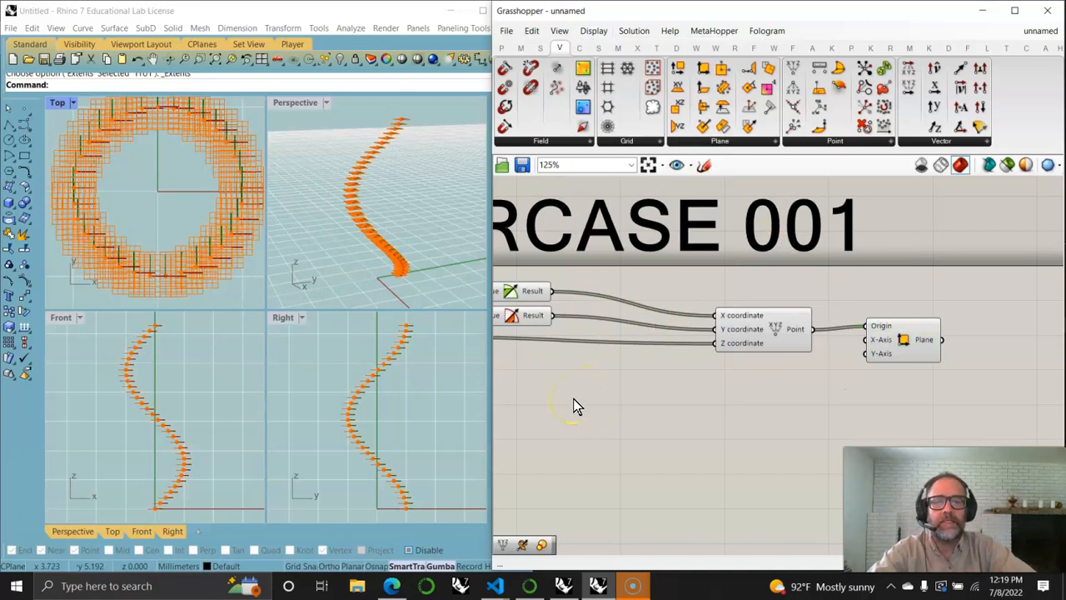
# Move Construct Plane farther from Construct Point and insert a Vector 2Pt component below the wire between them.
pyautogui.click(906, 354)
pyautogui.moveTo(795, 414); pyautogui.dragTo(732, 395, button='right')
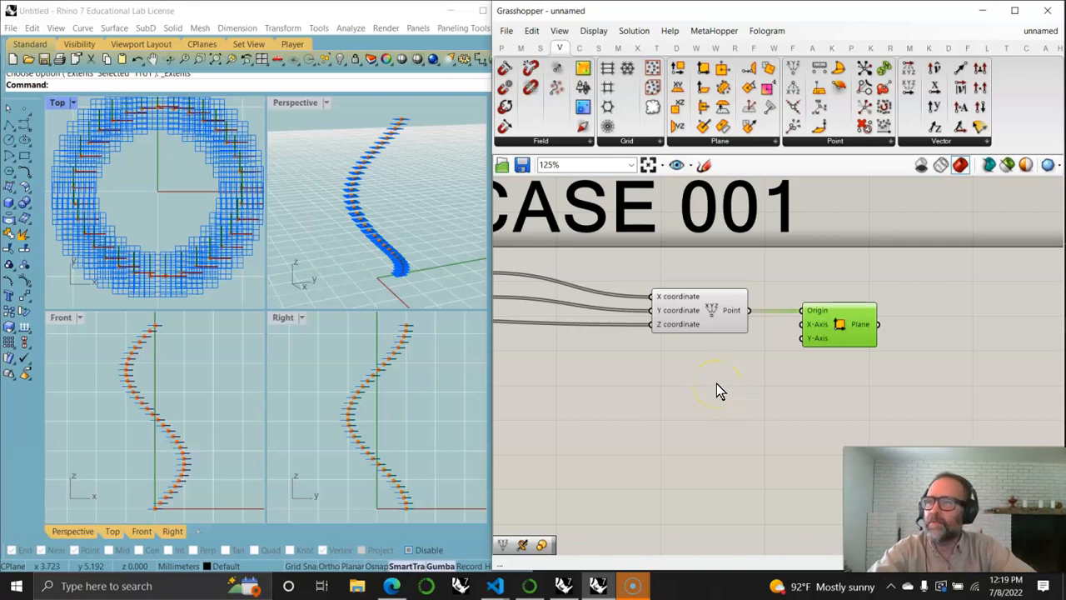
pyautogui.moveTo(834, 338); pyautogui.dragTo(892, 342)
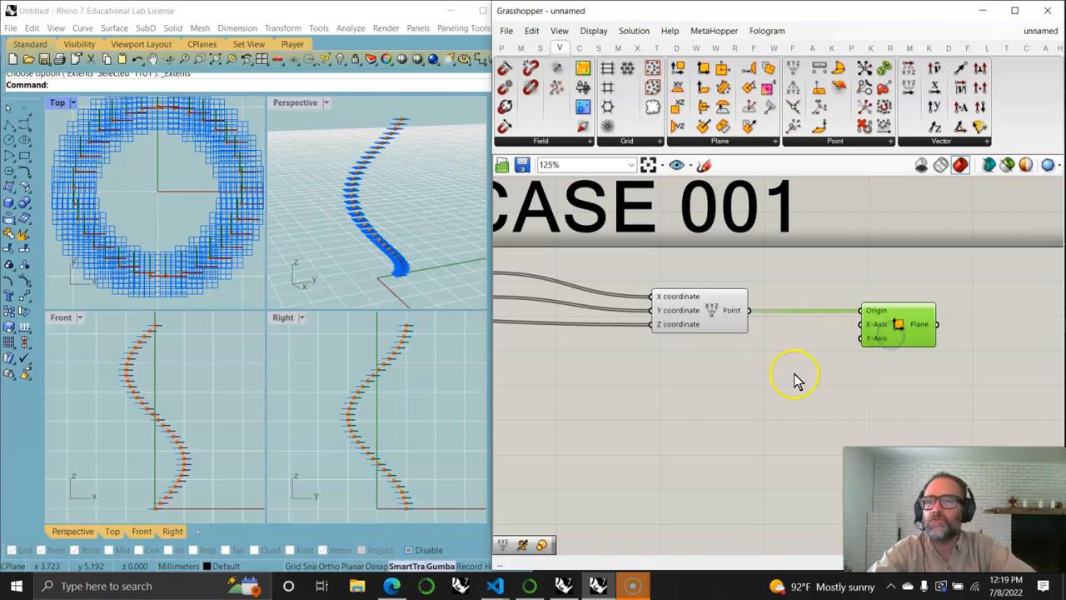
pyautogui.click(950, 141)
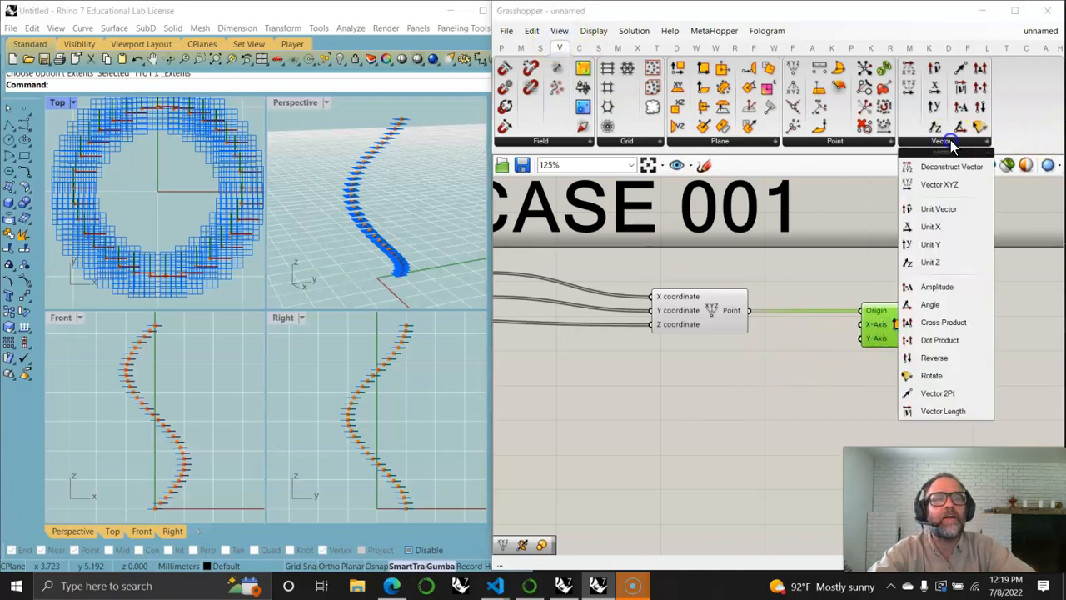
pyautogui.moveTo(935, 403); pyautogui.dragTo(789, 379)
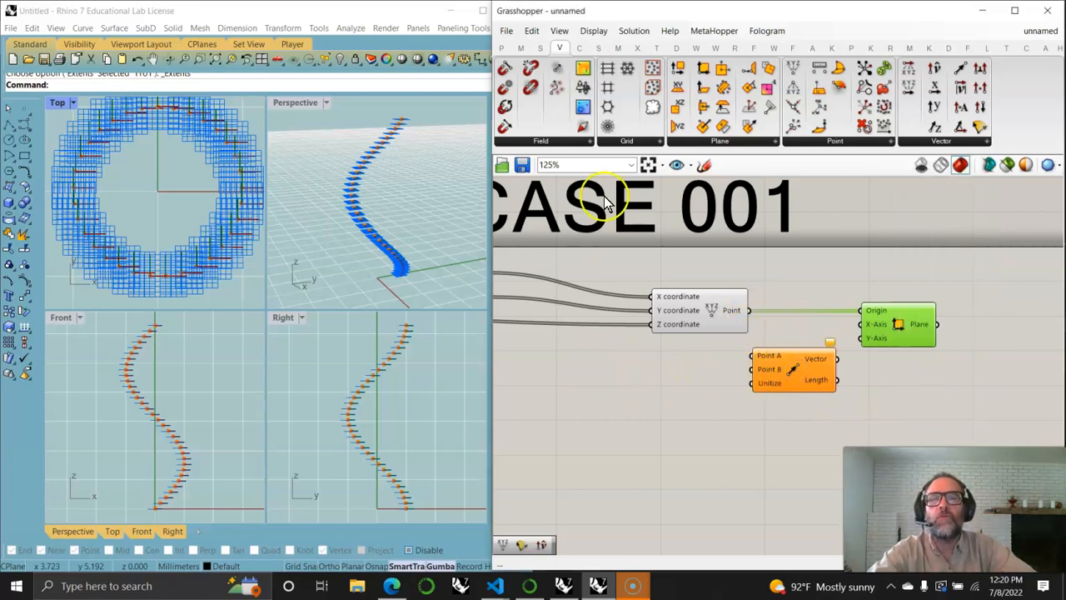
# Add an unwired Construct Point feeding Vector 2Pt's Point A, wire the helix points to Point B, and connect Vector to Construct Plane's X-Axis.
pyautogui.click(502, 48)
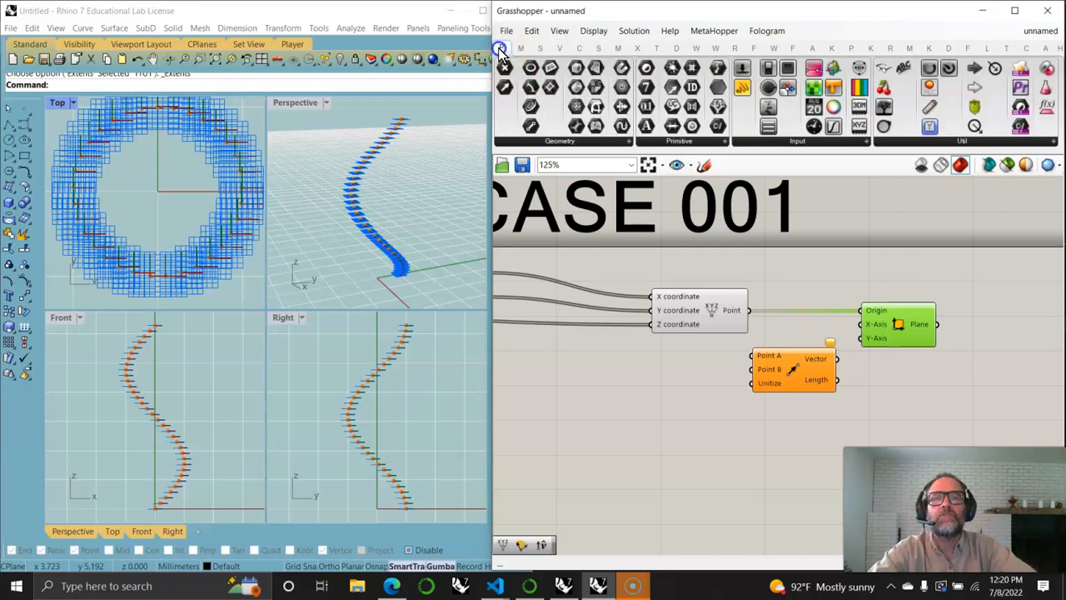
pyautogui.click(559, 47)
pyautogui.hotkey('ctrl', 'v')
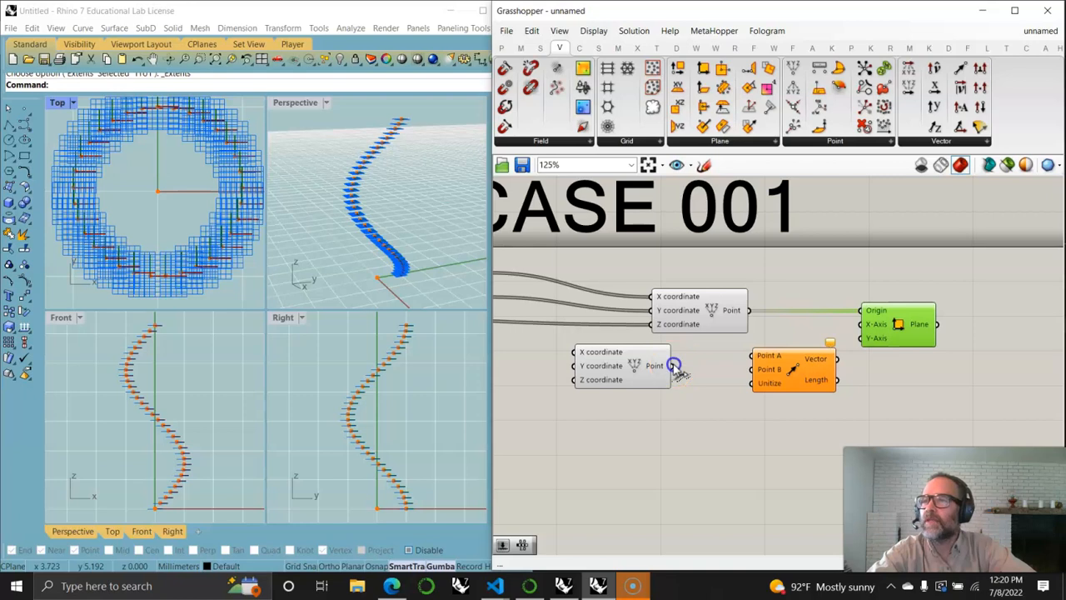
pyautogui.moveTo(674, 365); pyautogui.dragTo(749, 361)
pyautogui.moveTo(749, 309); pyautogui.dragTo(754, 369)
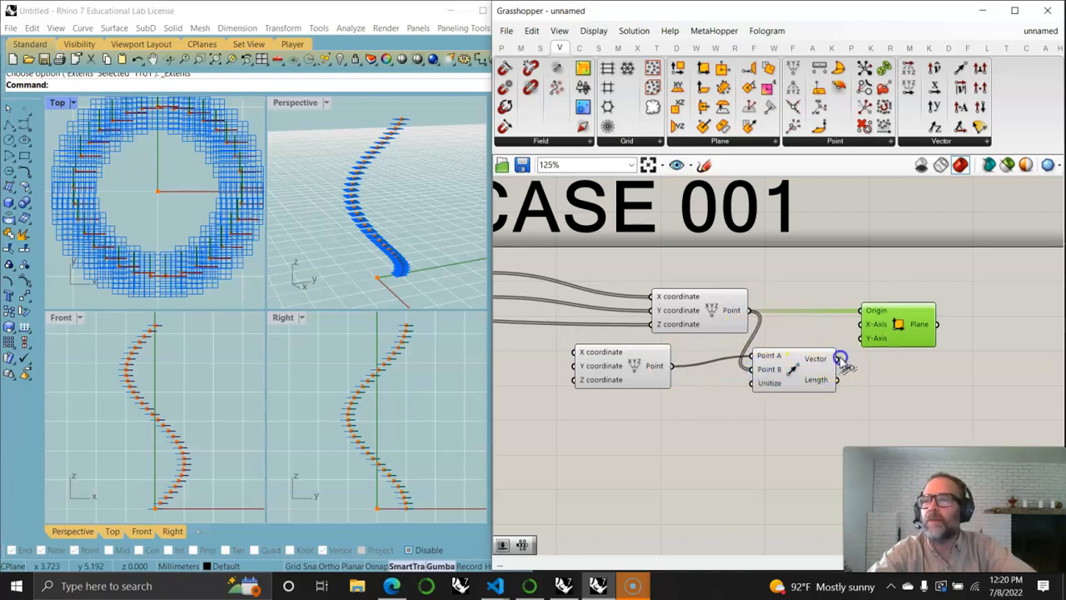
pyautogui.moveTo(864, 327); pyautogui.dragTo(863, 325)
pyautogui.moveTo(398, 233); pyautogui.dragTo(280, 243, button='right')
pyautogui.moveTo(218, 223); pyautogui.dragTo(187, 217, button='right')
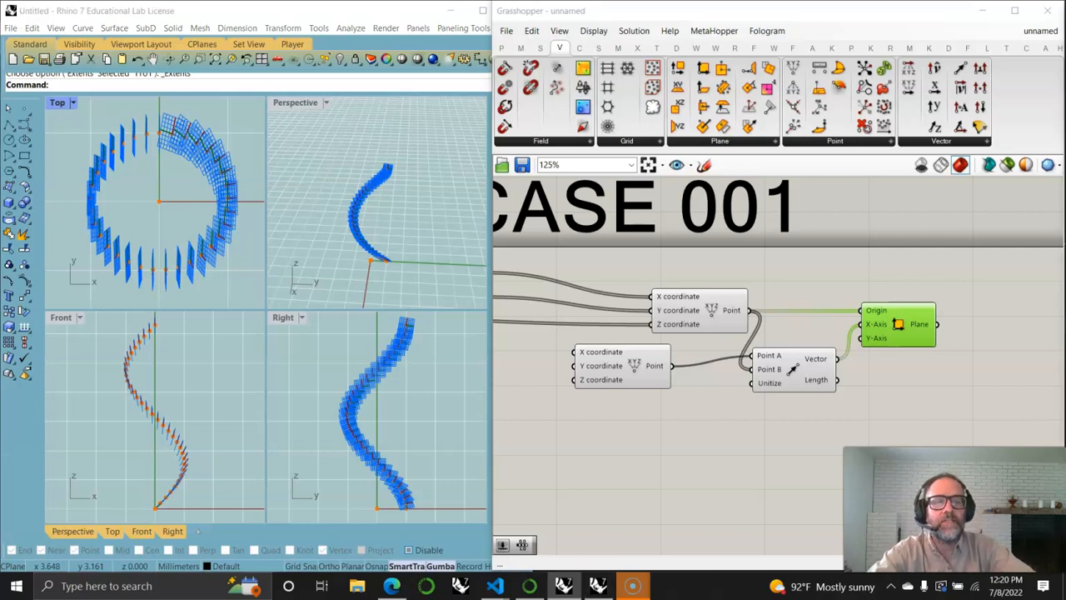
pyautogui.rightClick(722, 346)
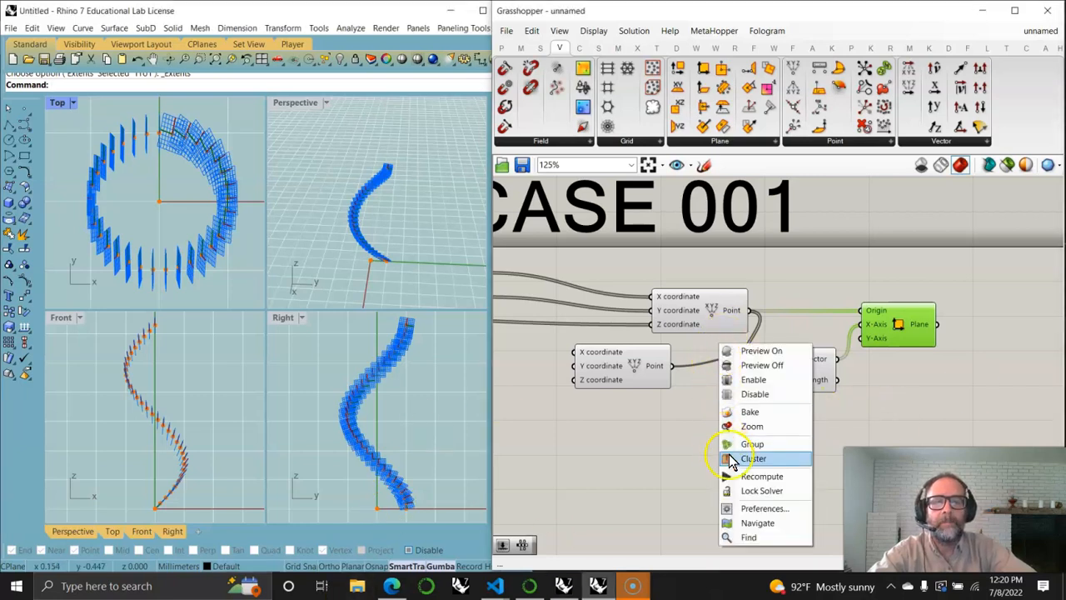
pyautogui.click(659, 476)
# Insert an Orient component after Construct Plane and wire the Plane output to its Target input.
pyautogui.moveTo(697, 483); pyautogui.dragTo(692, 416, button='right')
pyautogui.scroll(-1, 678, 402)
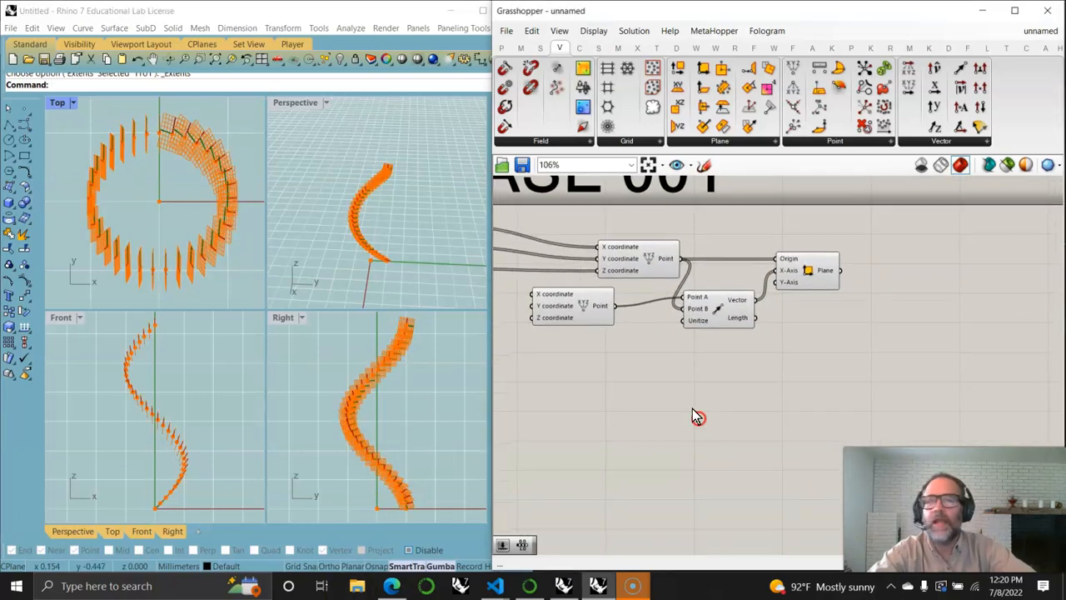
pyautogui.click(657, 49)
pyautogui.click(684, 140)
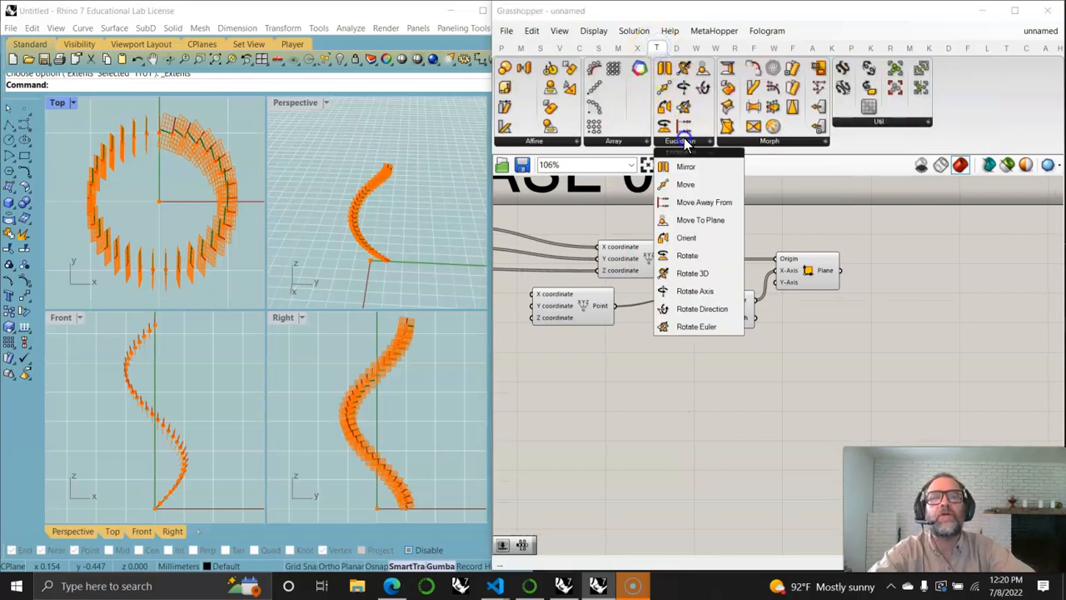
pyautogui.click(688, 240)
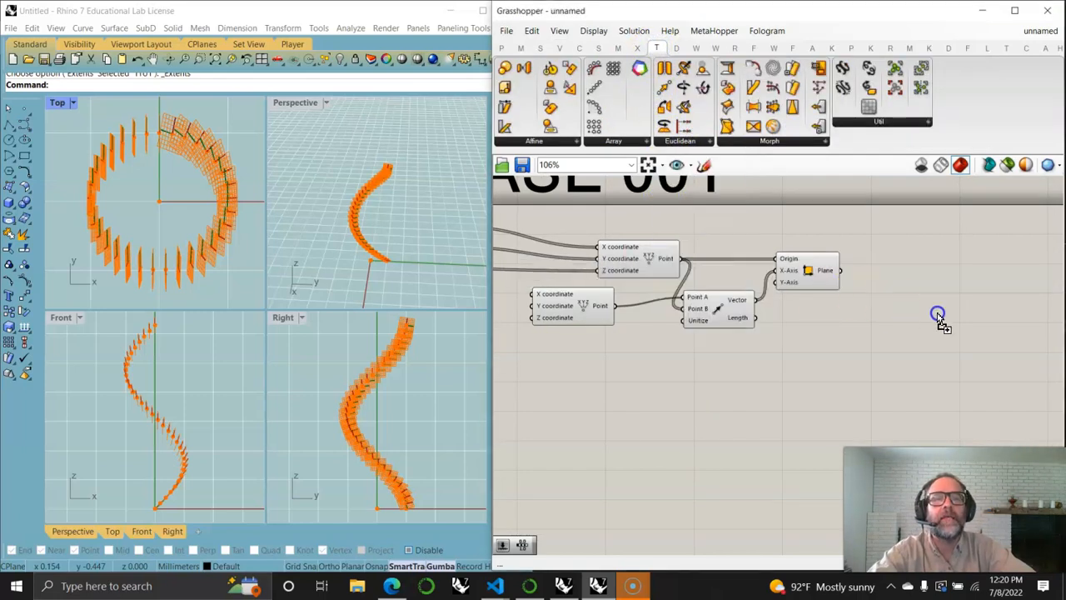
pyautogui.click(937, 306)
pyautogui.moveTo(843, 275); pyautogui.dragTo(890, 327)
pyautogui.click(921, 319)
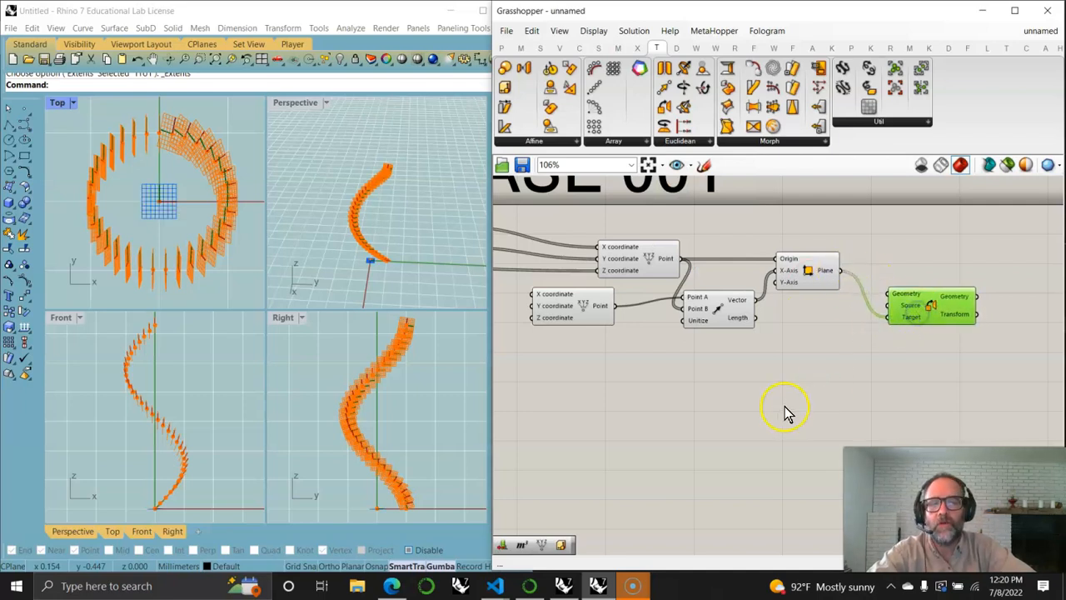
# Insert a Center Box component below Vector 2Pt and wire a new number slider set to 0.28 to its X and Z inputs.
pyautogui.click(598, 48)
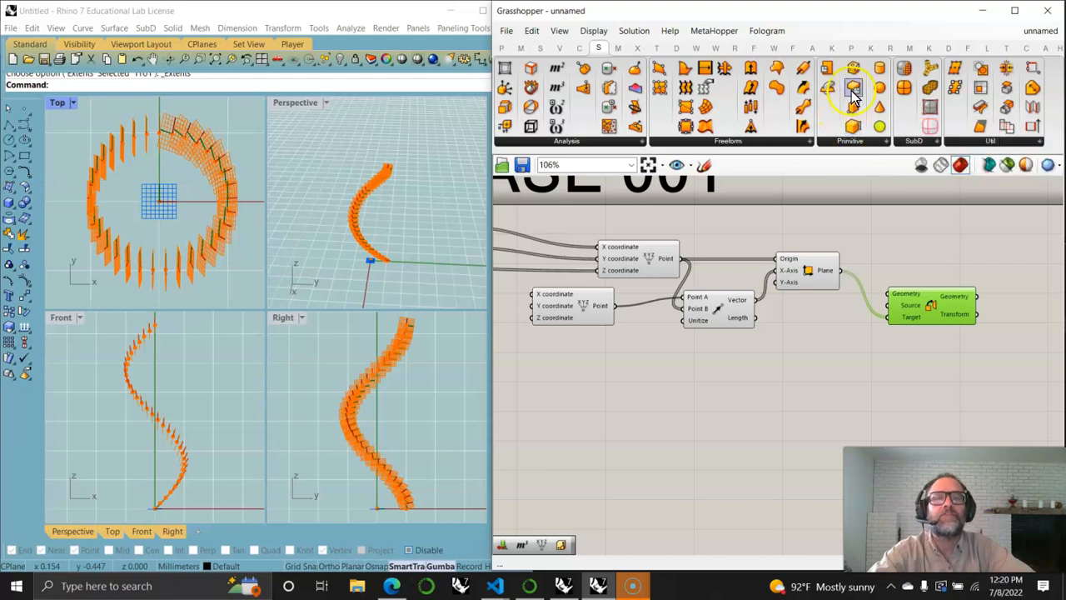
pyautogui.moveTo(851, 89); pyautogui.dragTo(766, 386)
pyautogui.doubleClick(620, 383)
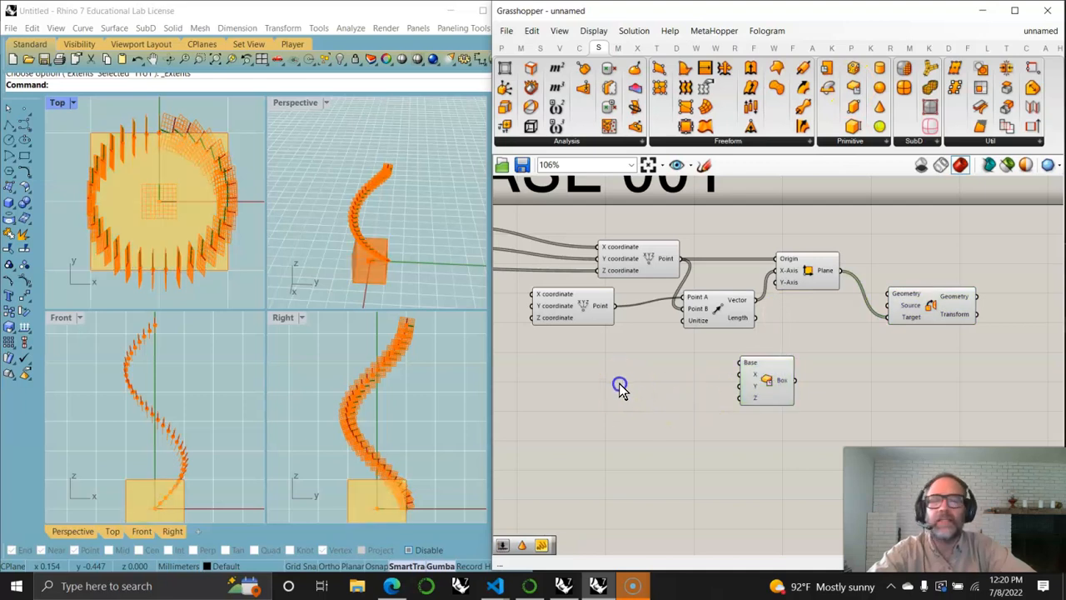
pyautogui.write('1')
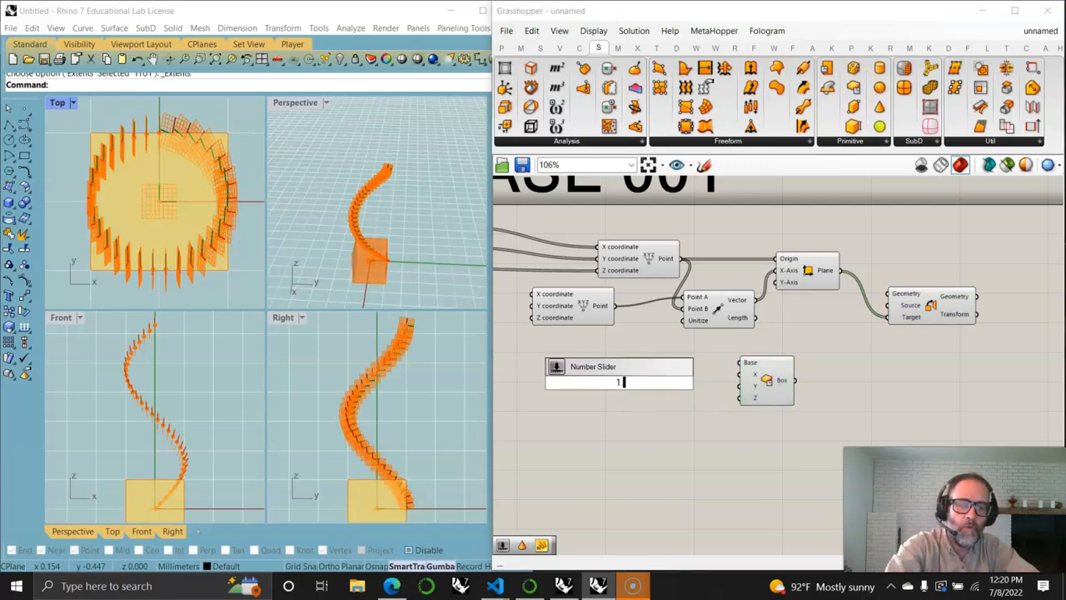
pyautogui.write('.0')
pyautogui.press('Return')
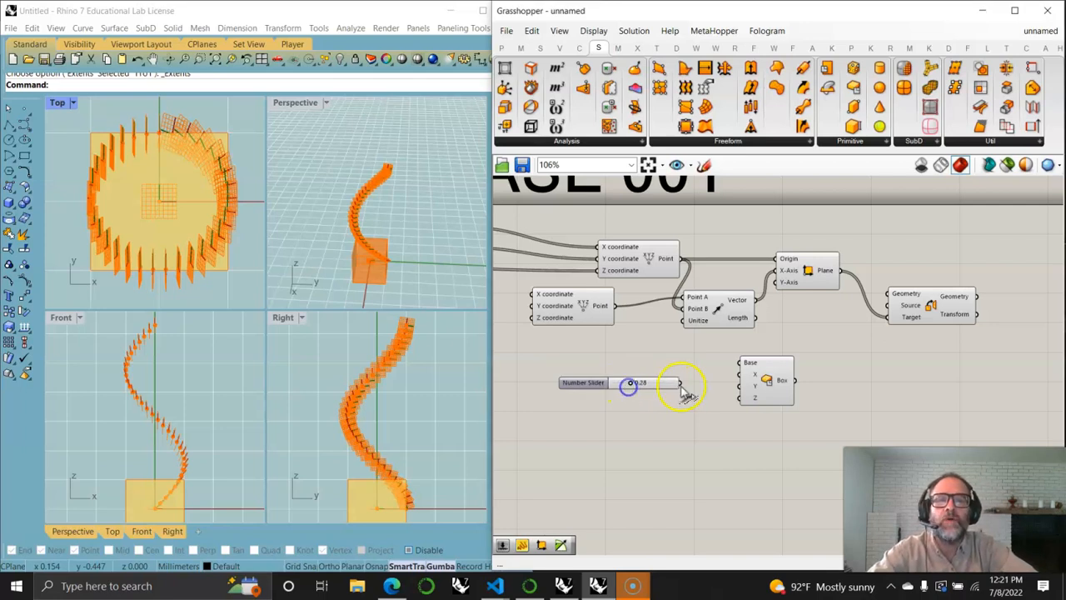
pyautogui.moveTo(682, 384); pyautogui.dragTo(740, 397)
pyautogui.click(783, 383)
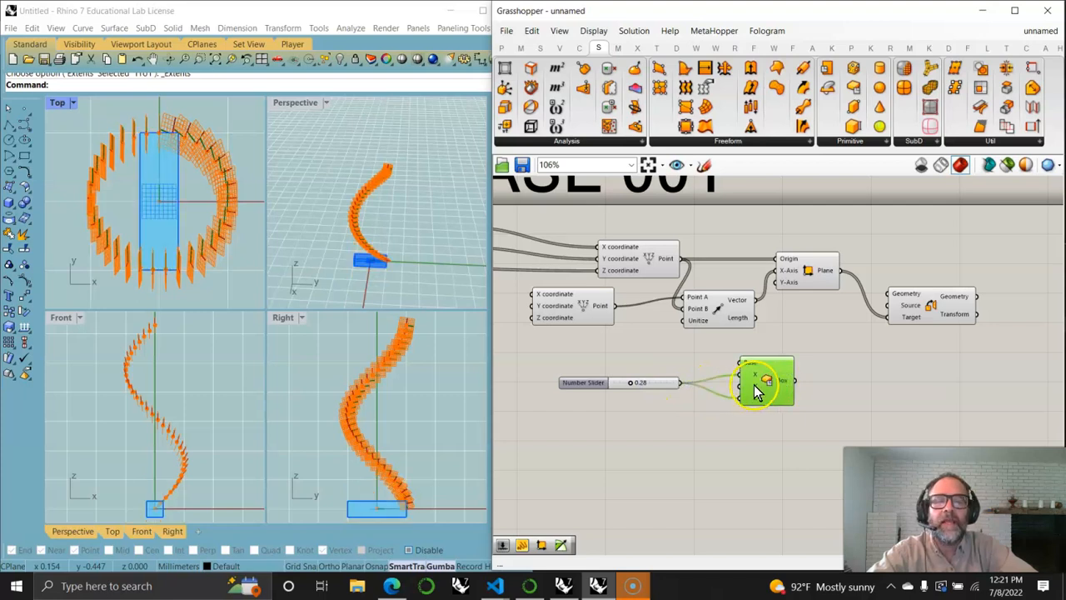
# Add a number slider ranging from 0 to 2.00, wire it to Center Box's Y input, and set it to 2.00.
pyautogui.moveTo(659, 382); pyautogui.dragTo(644, 382)
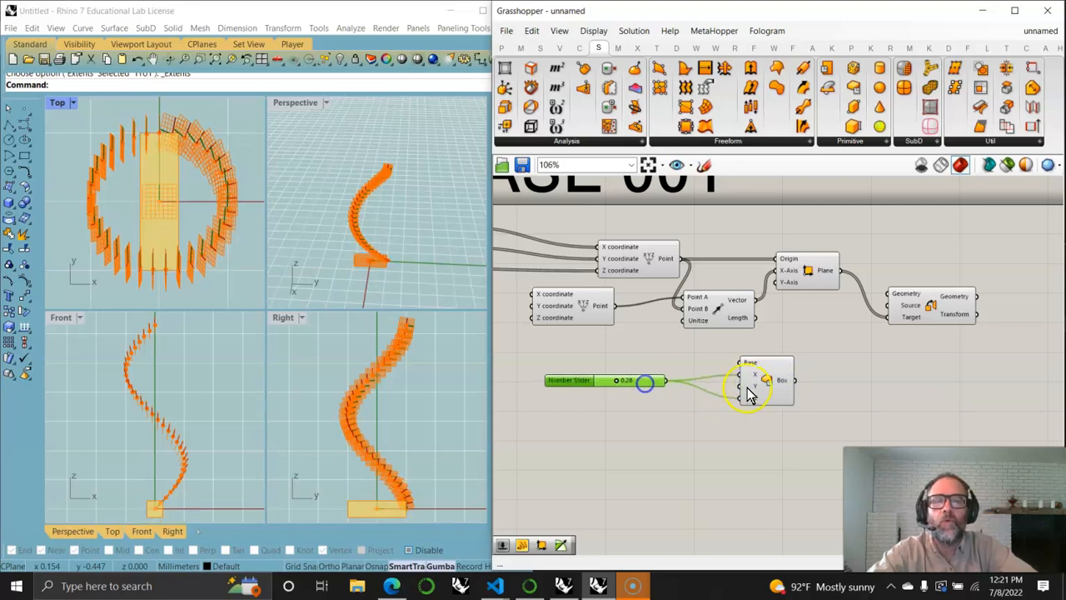
pyautogui.doubleClick(633, 410)
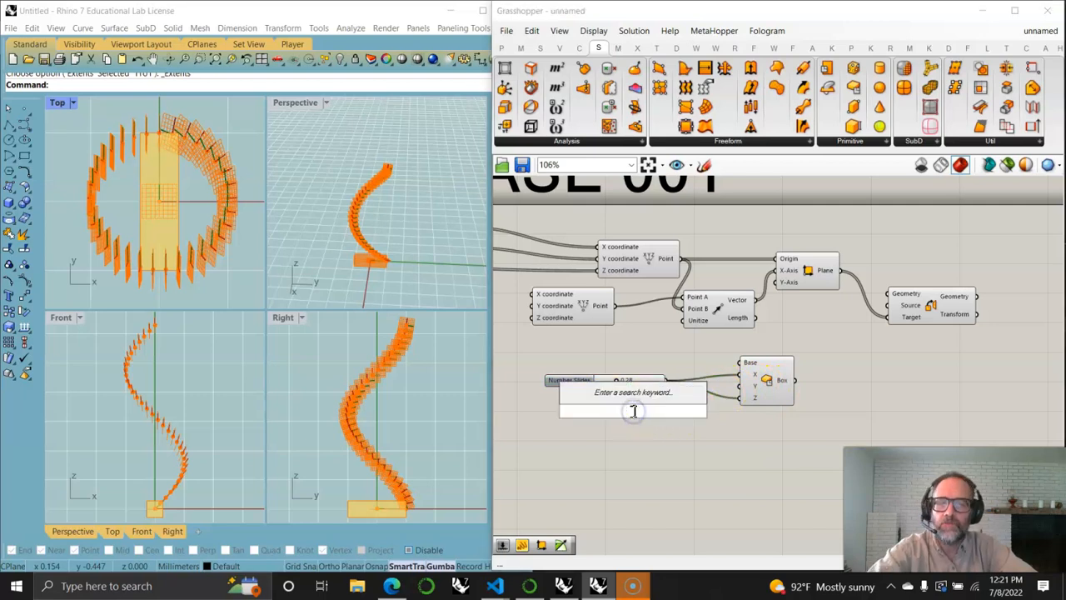
pyautogui.write('0')
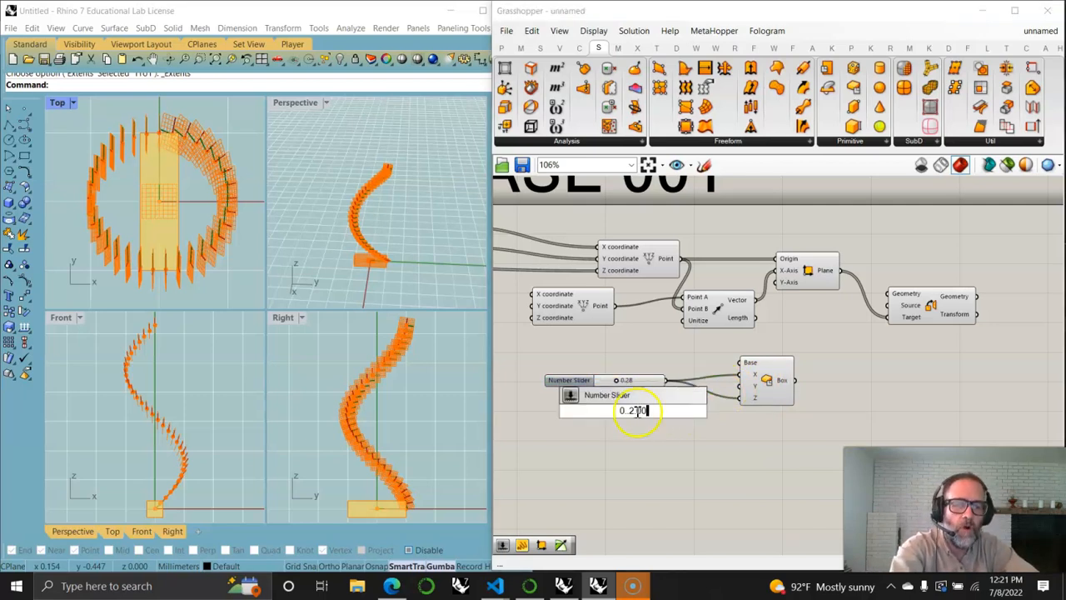
pyautogui.write('.20')
pyautogui.press('Return')
pyautogui.moveTo(695, 411); pyautogui.dragTo(731, 385)
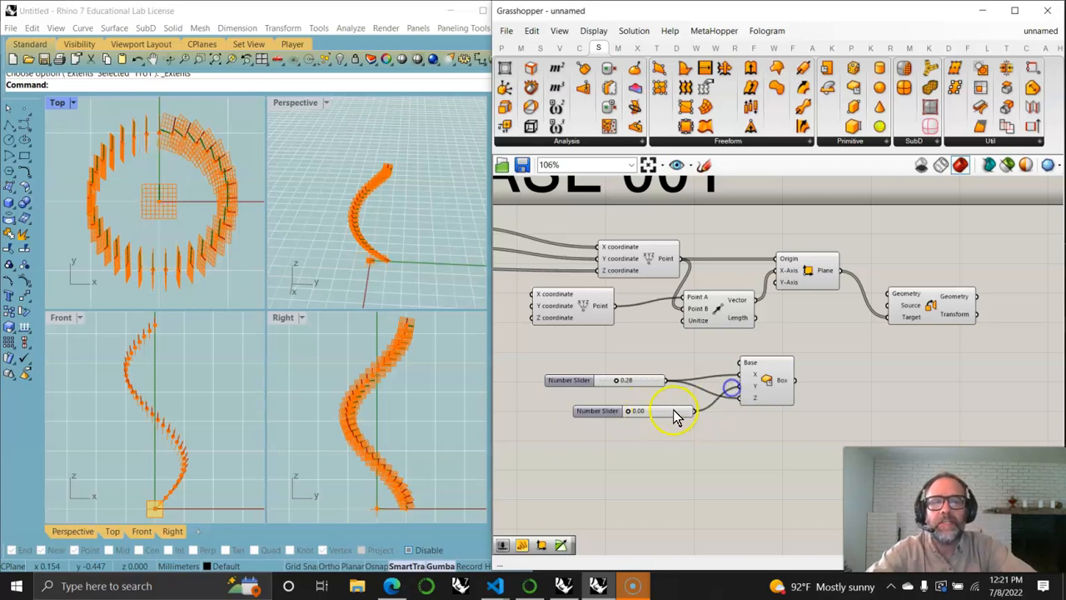
pyautogui.moveTo(625, 411); pyautogui.dragTo(766, 414)
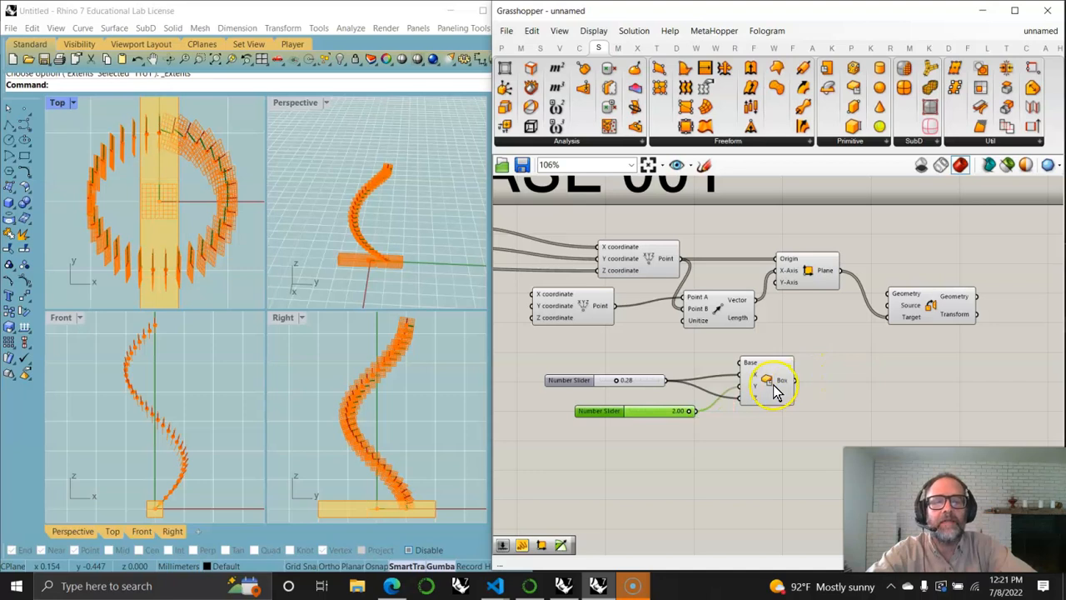
# Insert a Volume component after Center Box, wiring its Centroid to Orient's Source and the Box output to Orient's Geometry.
pyautogui.click(775, 391)
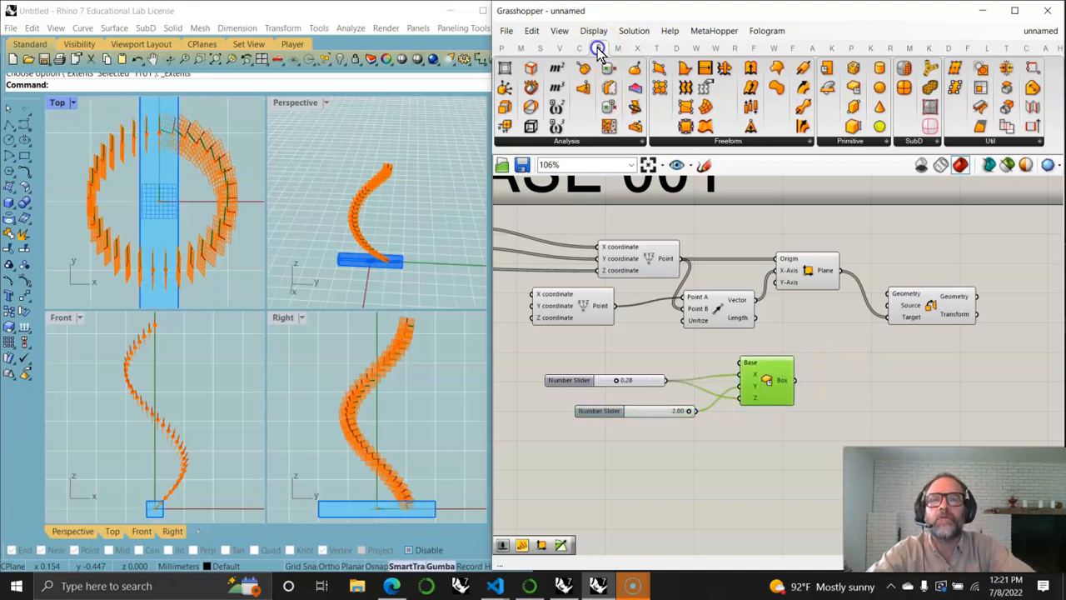
pyautogui.moveTo(555, 88); pyautogui.dragTo(808, 391)
pyautogui.moveTo(893, 396); pyautogui.dragTo(889, 316)
pyautogui.moveTo(797, 381); pyautogui.dragTo(886, 298)
pyautogui.click(905, 305)
pyautogui.moveTo(421, 250); pyautogui.dragTo(409, 212, button='right')
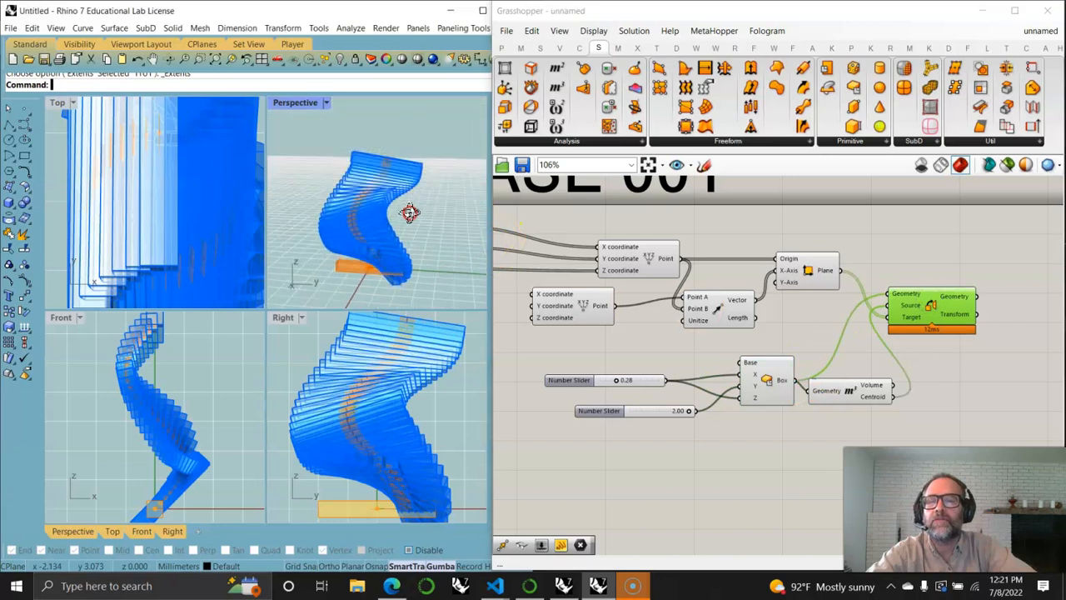
pyautogui.rightClick(215, 59)
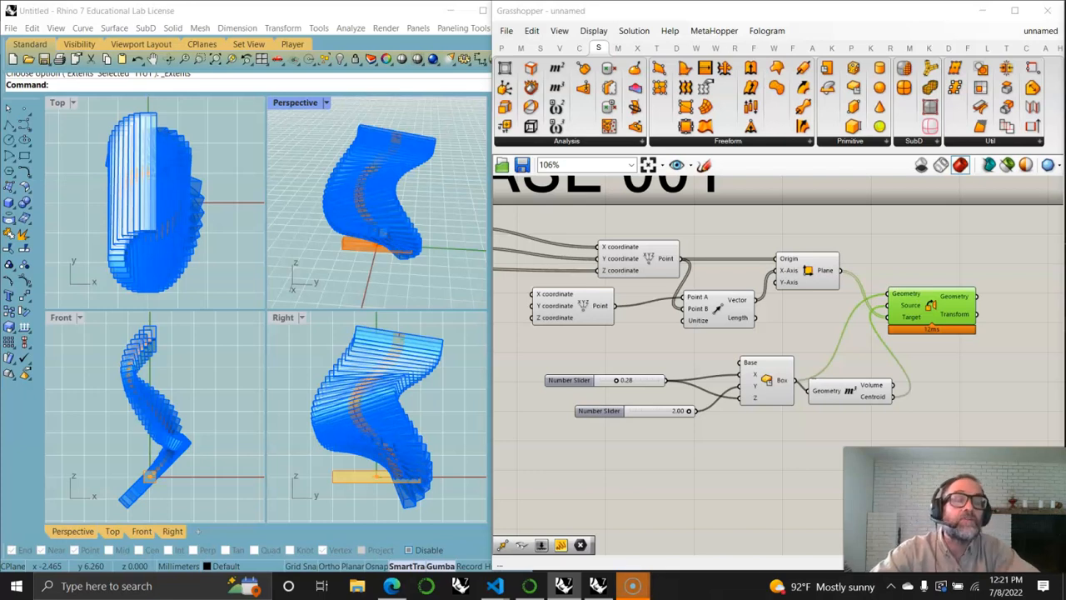
# Examine the Profiler readout under Orient and the Profiler option among the widget preferences, then close the settings.
pyautogui.scroll(5, 956, 387)
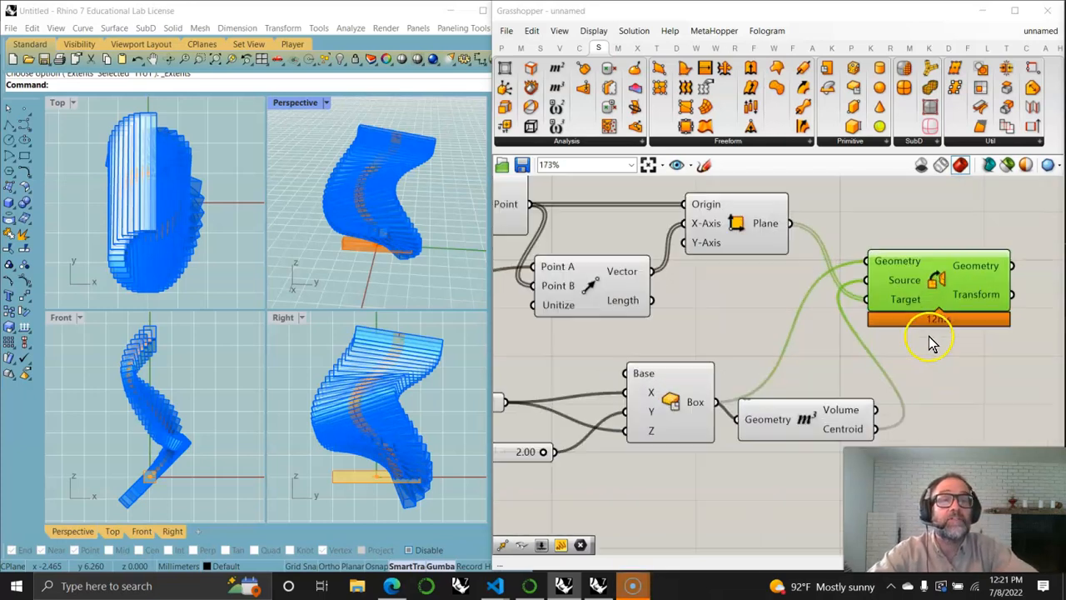
pyautogui.rightClick(758, 281)
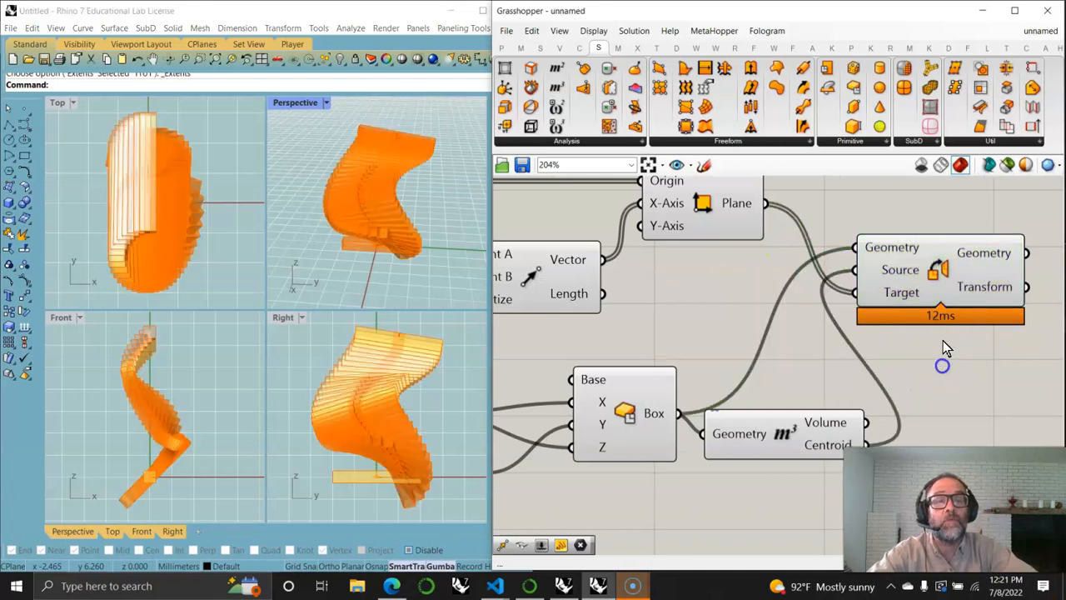
pyautogui.click(944, 362)
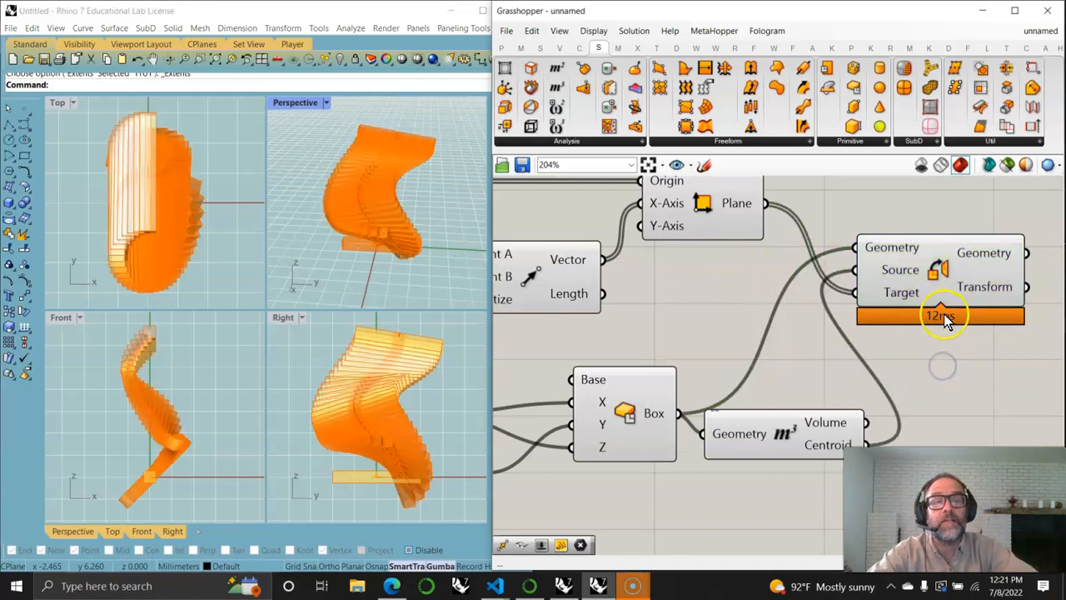
pyautogui.click(512, 31)
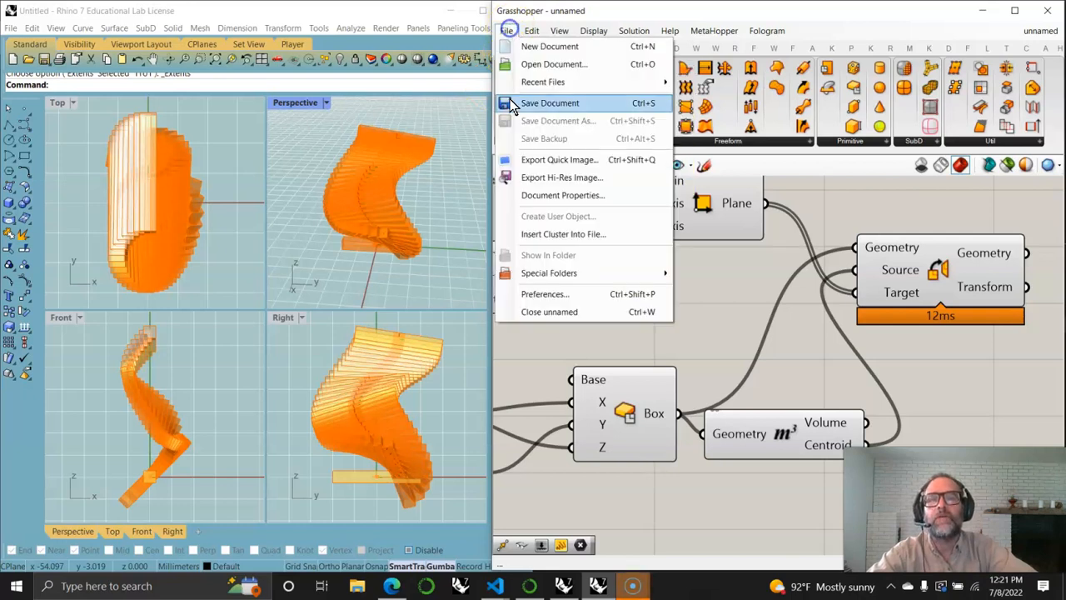
pyautogui.rightClick(732, 313)
pyautogui.click(775, 477)
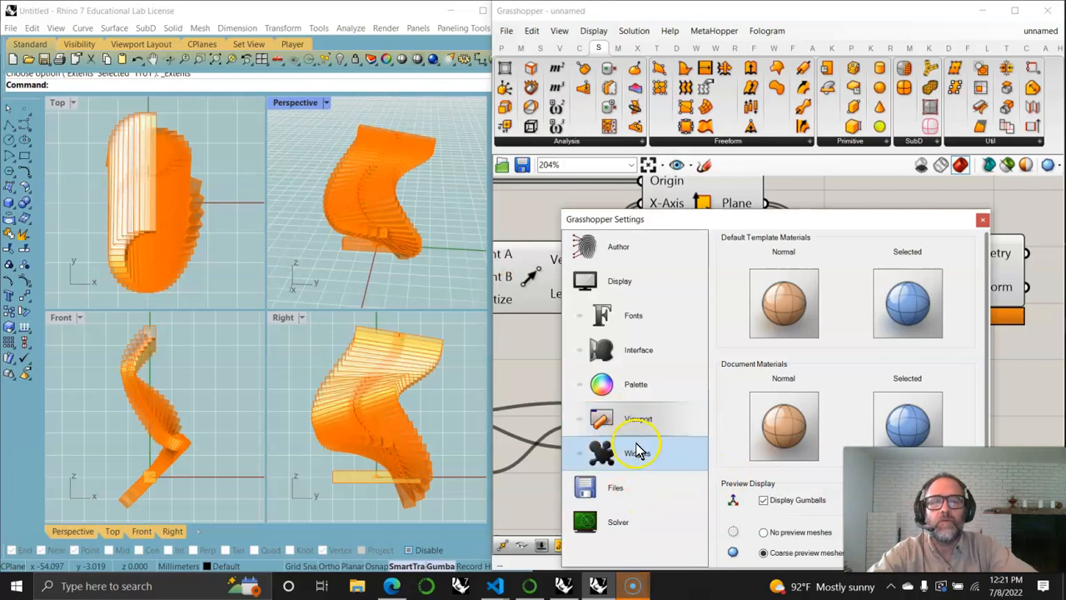
pyautogui.click(634, 453)
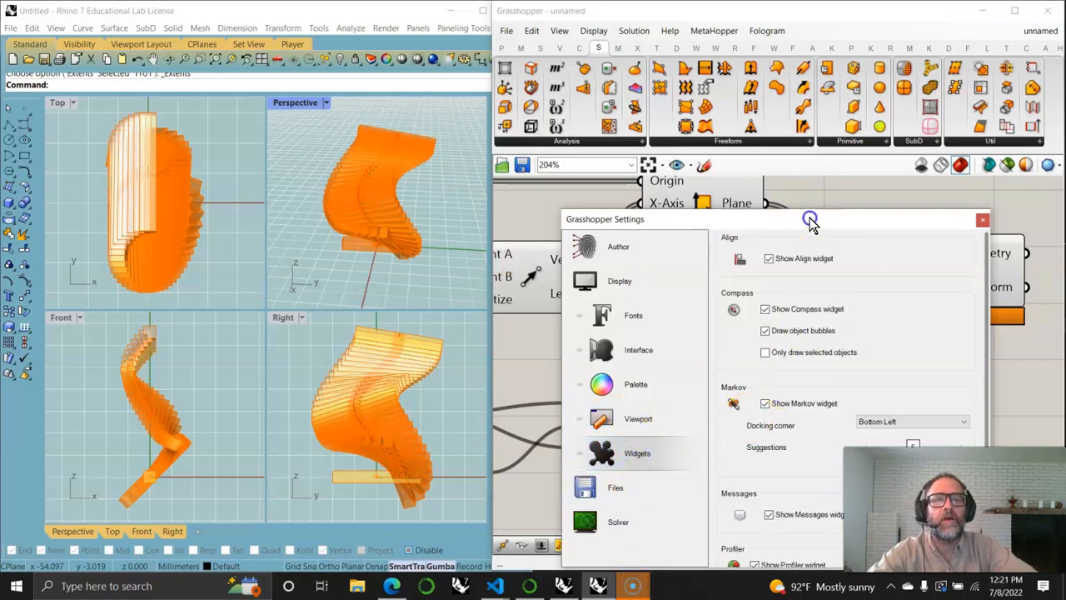
pyautogui.moveTo(809, 219); pyautogui.dragTo(775, 47)
pyautogui.moveTo(831, 395); pyautogui.dragTo(800, 535)
pyautogui.click(721, 394)
pyautogui.click(948, 46)
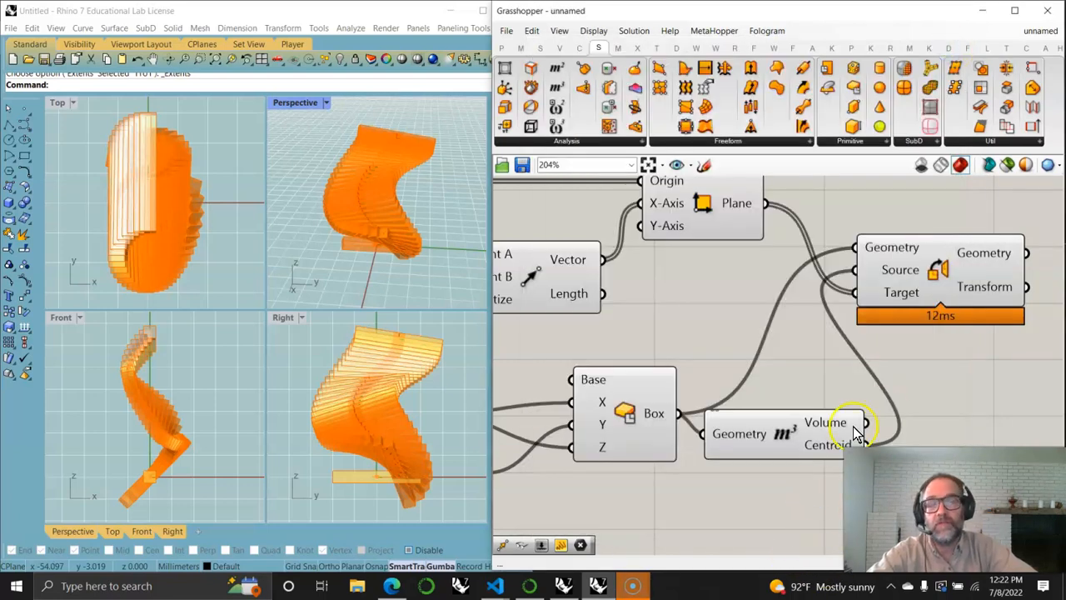
# Insert a second Volume component beyond Orient and wire Orient's Geometry output to its input.
pyautogui.moveTo(954, 419); pyautogui.dragTo(743, 405, button='right')
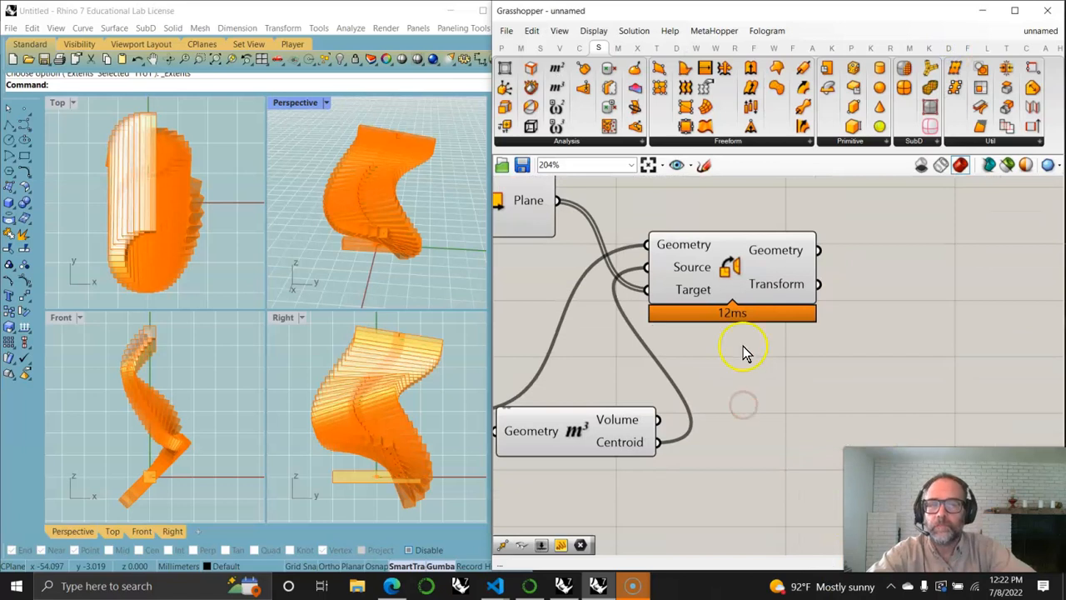
pyautogui.click(747, 274)
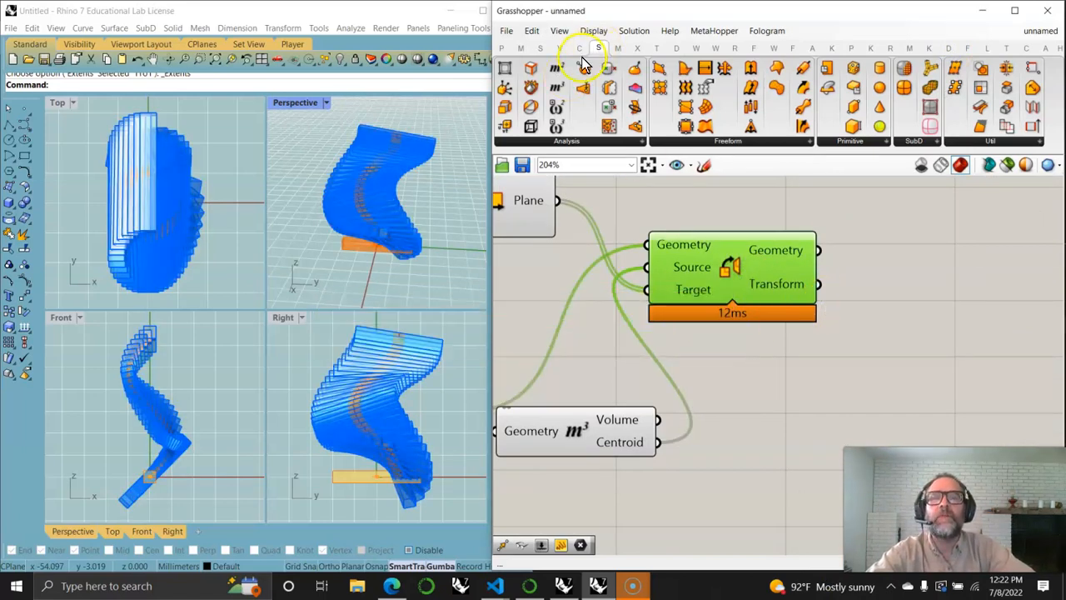
pyautogui.moveTo(559, 86); pyautogui.dragTo(950, 241)
pyautogui.moveTo(819, 252); pyautogui.dragTo(904, 240)
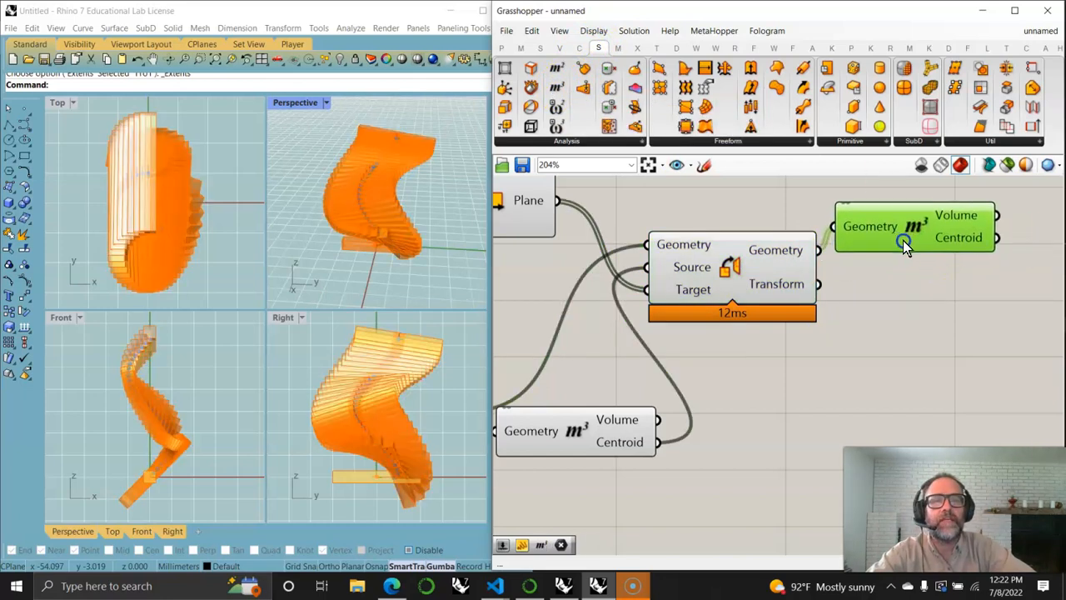
pyautogui.moveTo(830, 260); pyautogui.dragTo(881, 216)
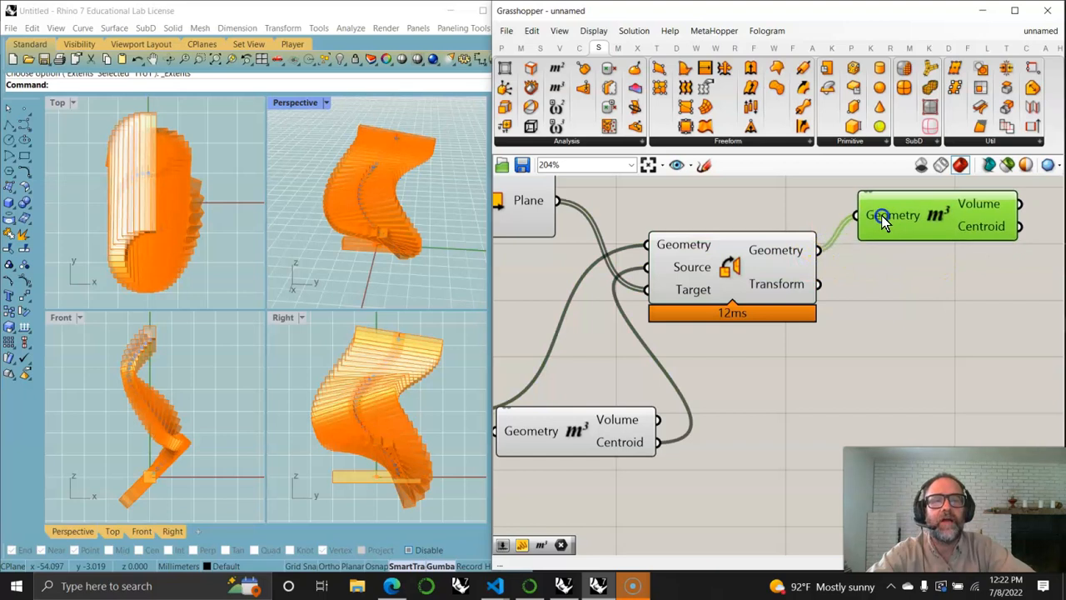
# Add a Panel below the second Volume component, feed it Orient's Geometry output, and enlarge it to show more items.
pyautogui.click(503, 49)
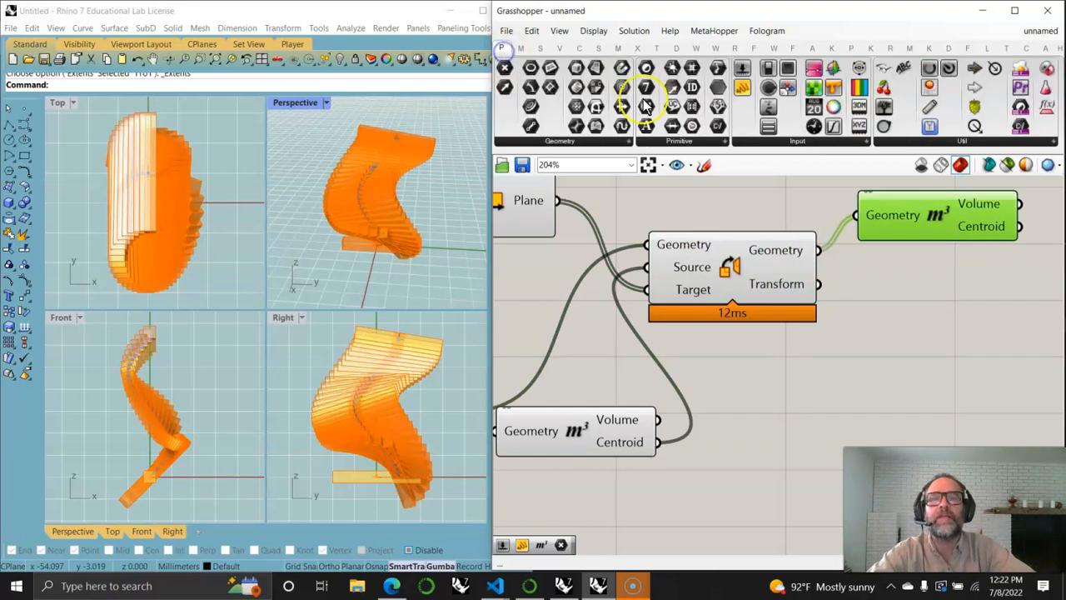
pyautogui.moveTo(908, 318); pyautogui.dragTo(949, 323)
pyautogui.moveTo(819, 250); pyautogui.dragTo(864, 322)
pyautogui.moveTo(1004, 397); pyautogui.dragTo(904, 341, button='right')
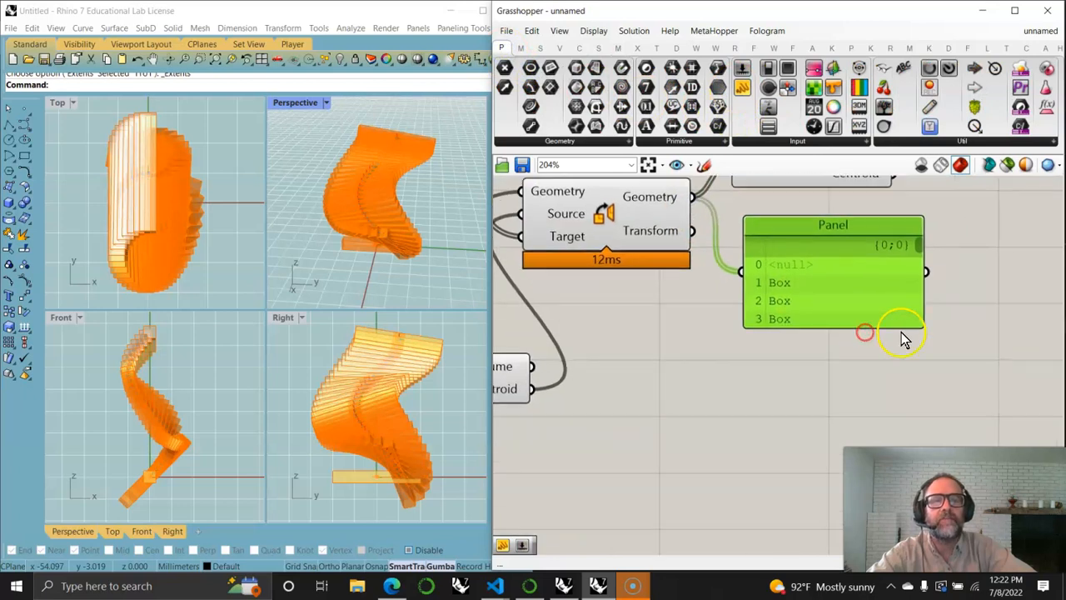
pyautogui.moveTo(922, 325); pyautogui.dragTo(950, 418)
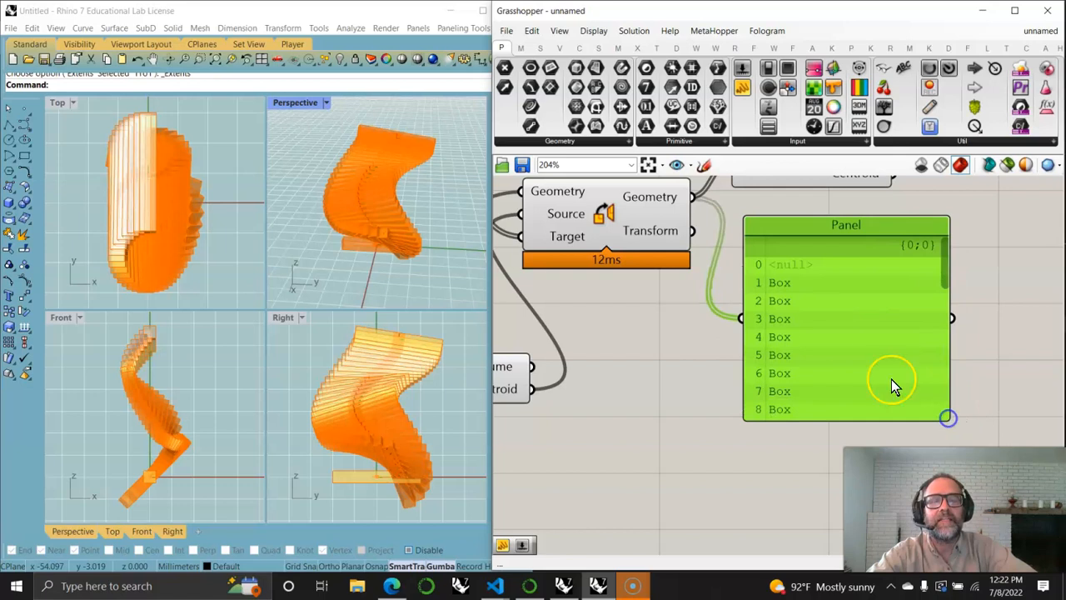
# Move the Panel farther down and place a Param Viewer above it, wired to Orient's Geometry output.
pyautogui.scroll(-3, 759, 392)
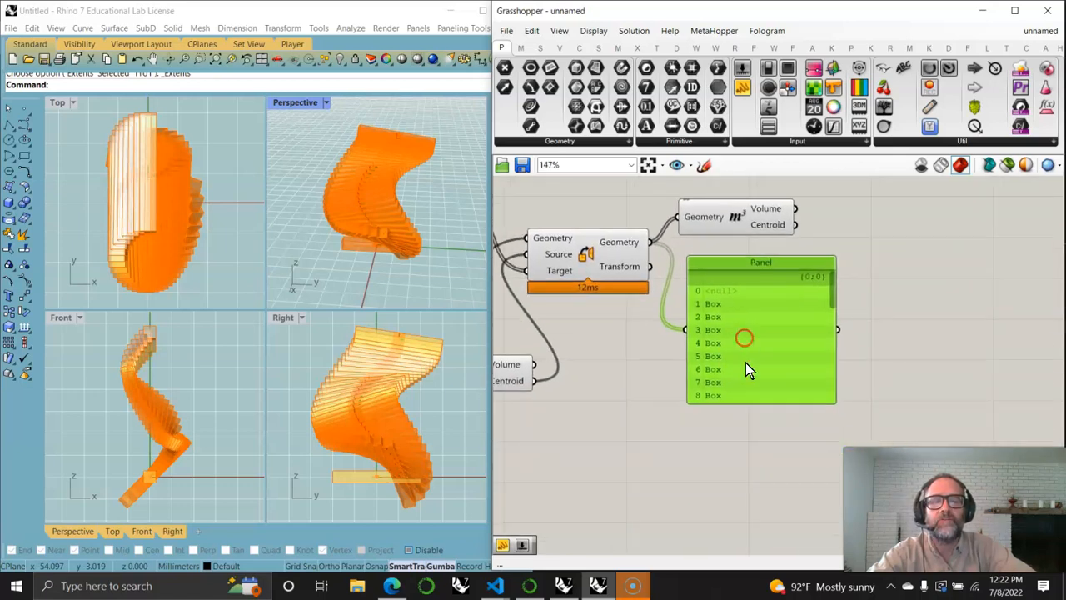
pyautogui.moveTo(753, 354); pyautogui.dragTo(693, 493)
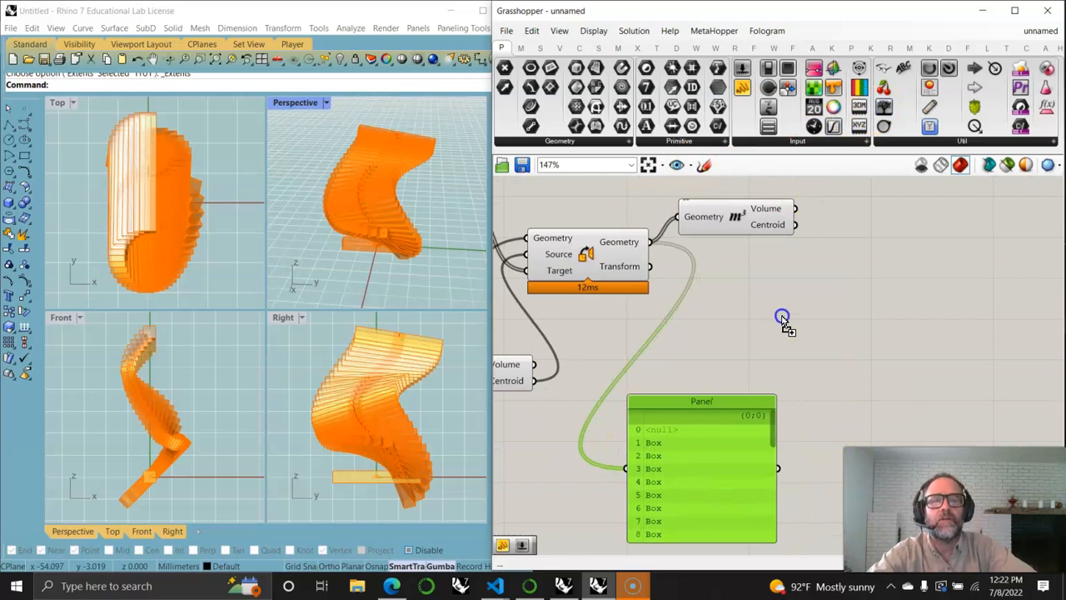
pyautogui.moveTo(783, 321); pyautogui.dragTo(782, 323)
pyautogui.moveTo(650, 242); pyautogui.dragTo(700, 323)
pyautogui.moveTo(764, 337); pyautogui.dragTo(664, 384)
pyautogui.scroll(2, 663, 373)
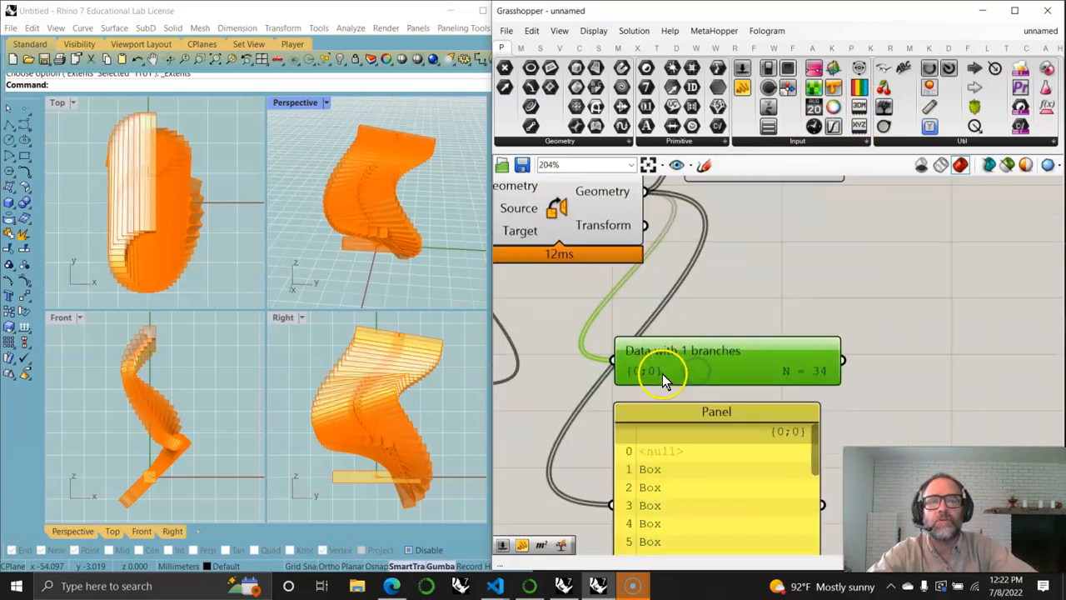
# Examine the data structure in the Param Viewer, switching to its tree diagram and back to the text list.
pyautogui.scroll(1, 662, 374)
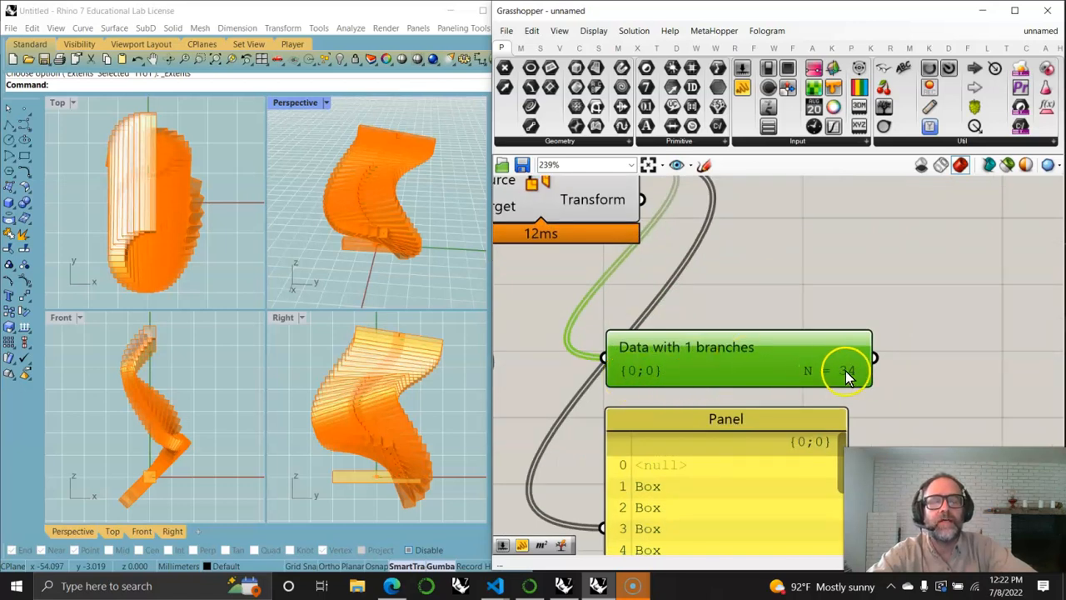
pyautogui.doubleClick(739, 368)
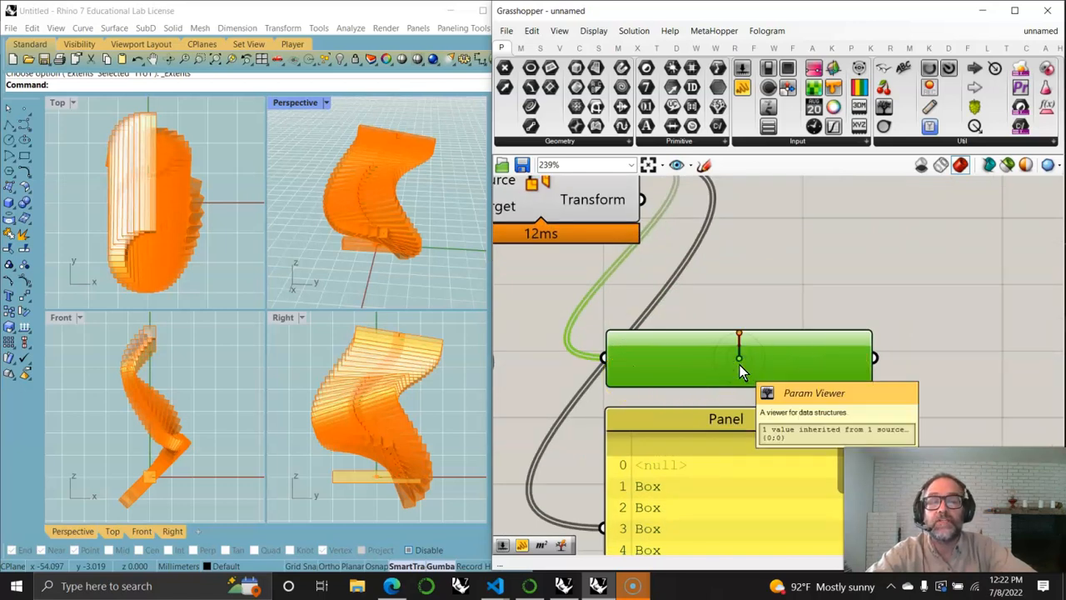
pyautogui.doubleClick(701, 361)
pyautogui.scroll(-1, 716, 358)
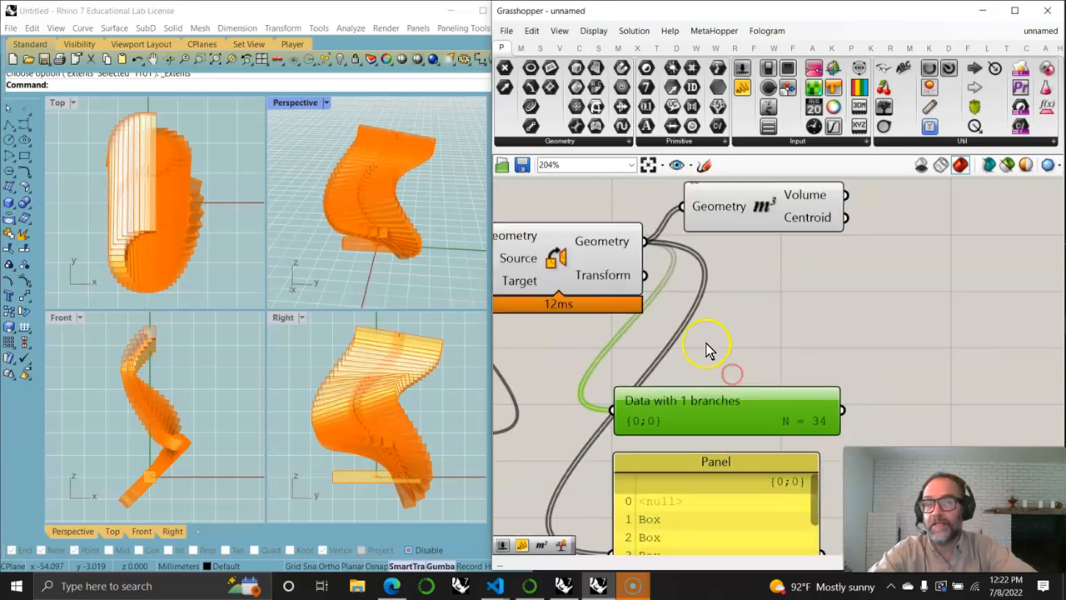
pyautogui.scroll(-1, 708, 341)
# Insert an Interpolate curve component beyond the second Volume and wire Orient's Geometry output to its Vertices input.
pyautogui.moveTo(770, 366); pyautogui.dragTo(710, 368, button='right')
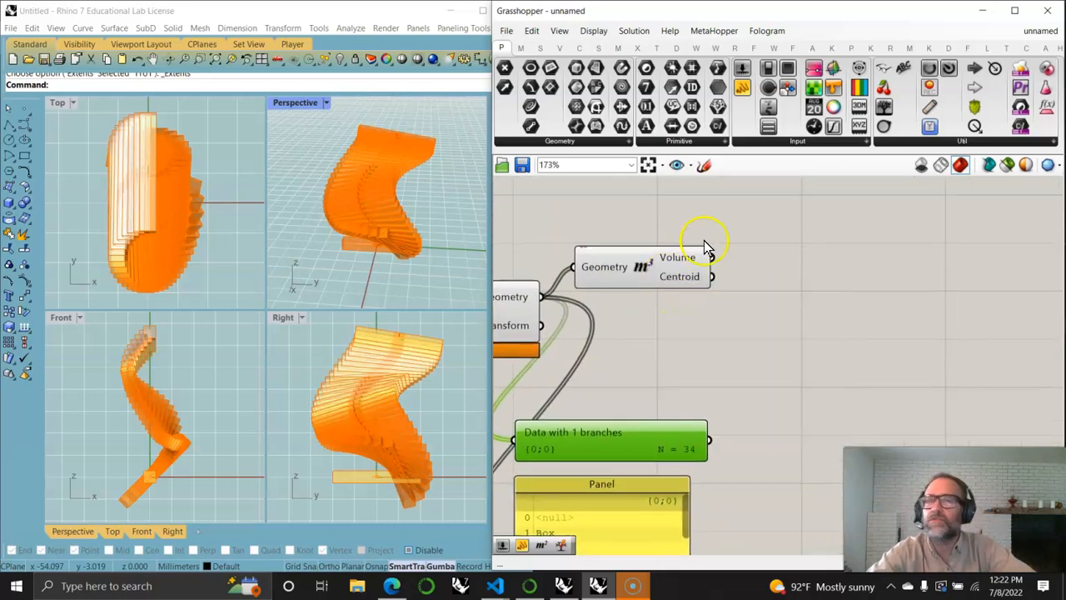
pyautogui.click(579, 48)
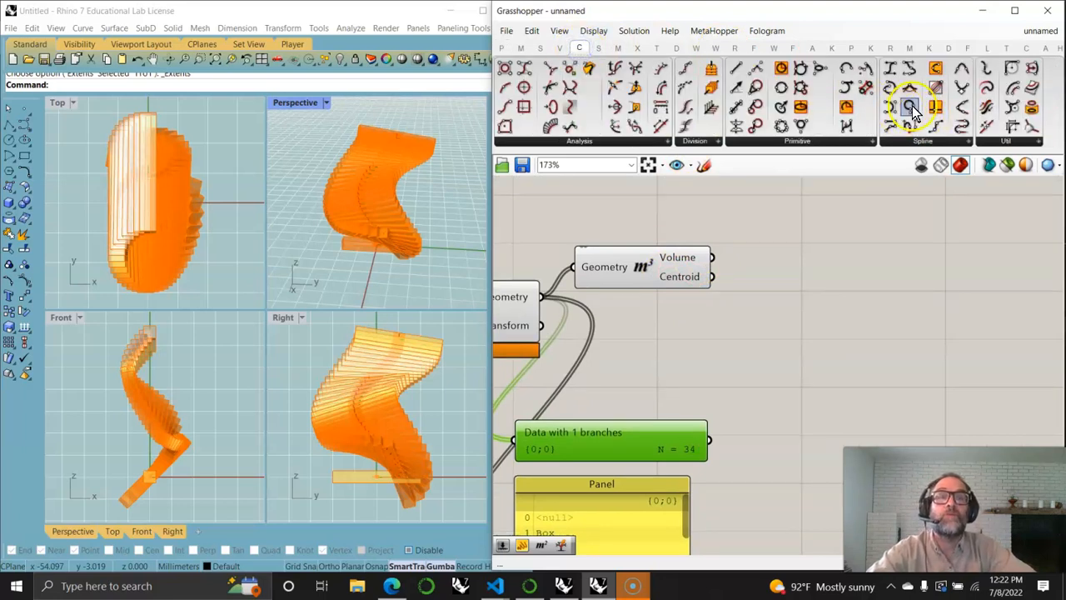
pyautogui.moveTo(891, 88); pyautogui.dragTo(877, 265)
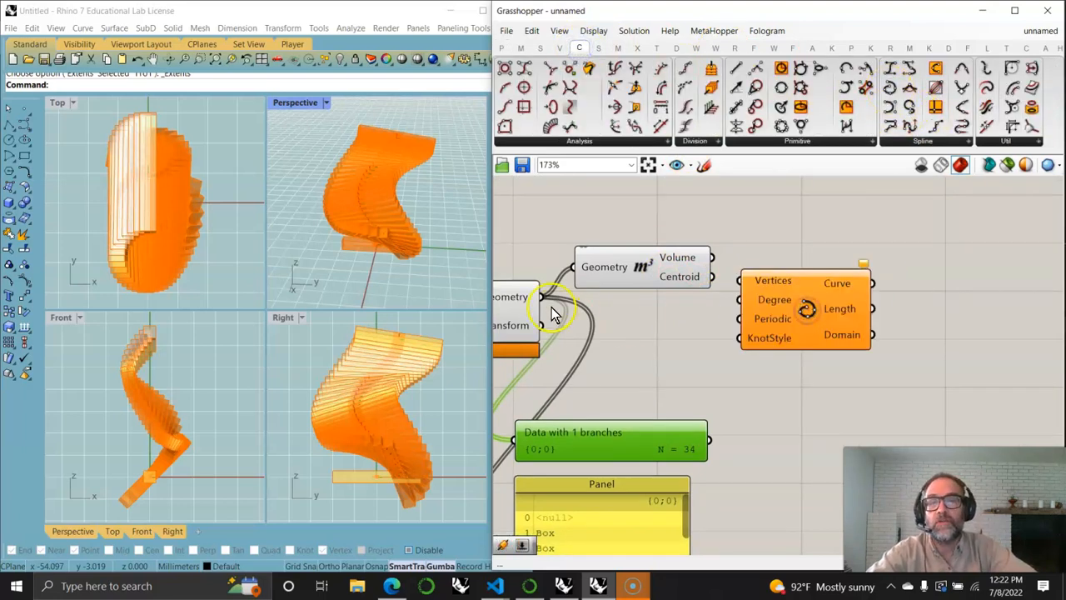
pyautogui.moveTo(540, 296); pyautogui.dragTo(739, 280)
pyautogui.moveTo(791, 311); pyautogui.dragTo(820, 331)
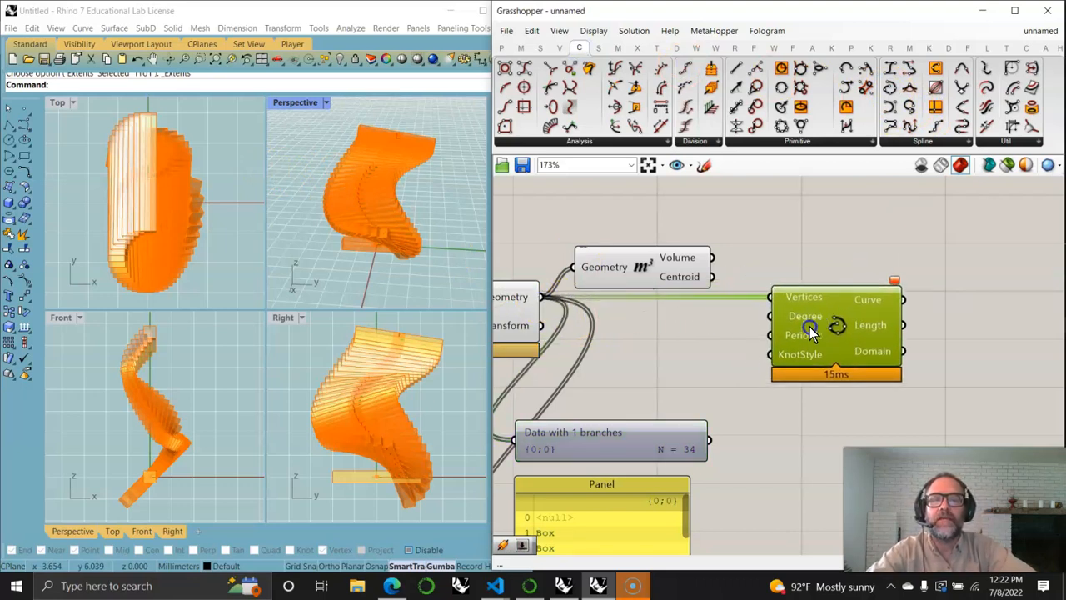
pyautogui.moveTo(640, 352); pyautogui.dragTo(707, 339, button='right')
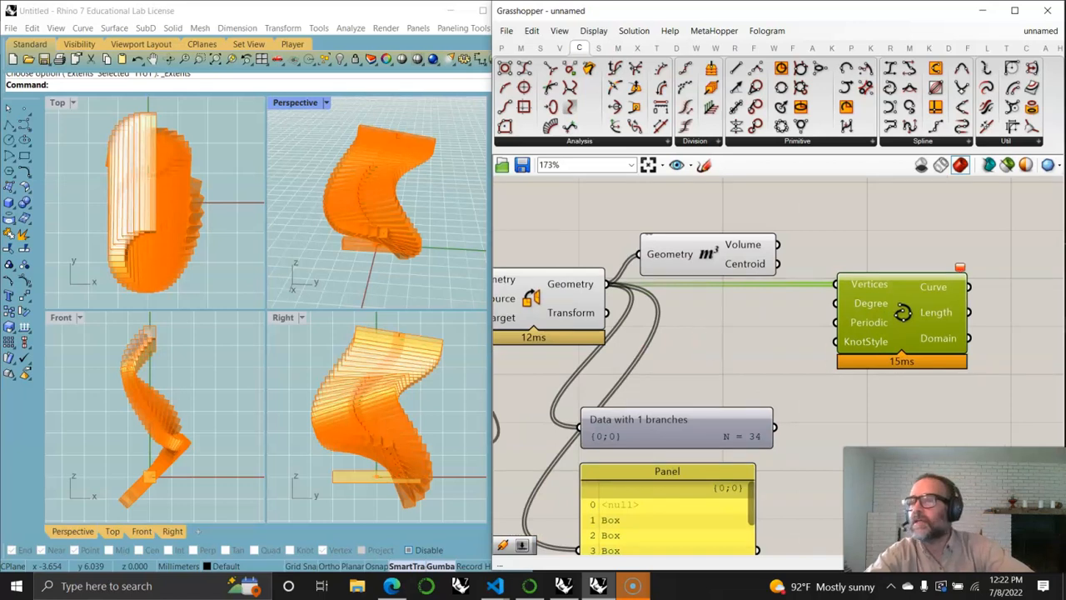
# Replace the Interpolate component's Vertices source with the second Volume's Centroid output and move the component closer to Volume.
pyautogui.hotkey('alt', 'Tab')
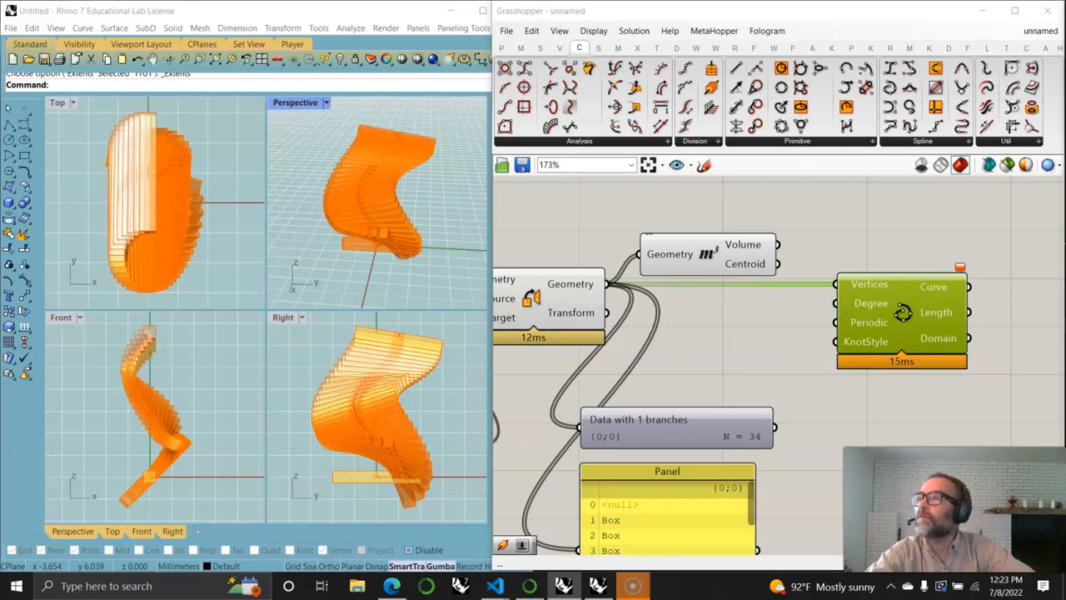
pyautogui.moveTo(777, 264); pyautogui.dragTo(840, 285)
pyautogui.moveTo(900, 312); pyautogui.dragTo(879, 307)
pyautogui.moveTo(376, 215); pyautogui.dragTo(345, 219, button='right')
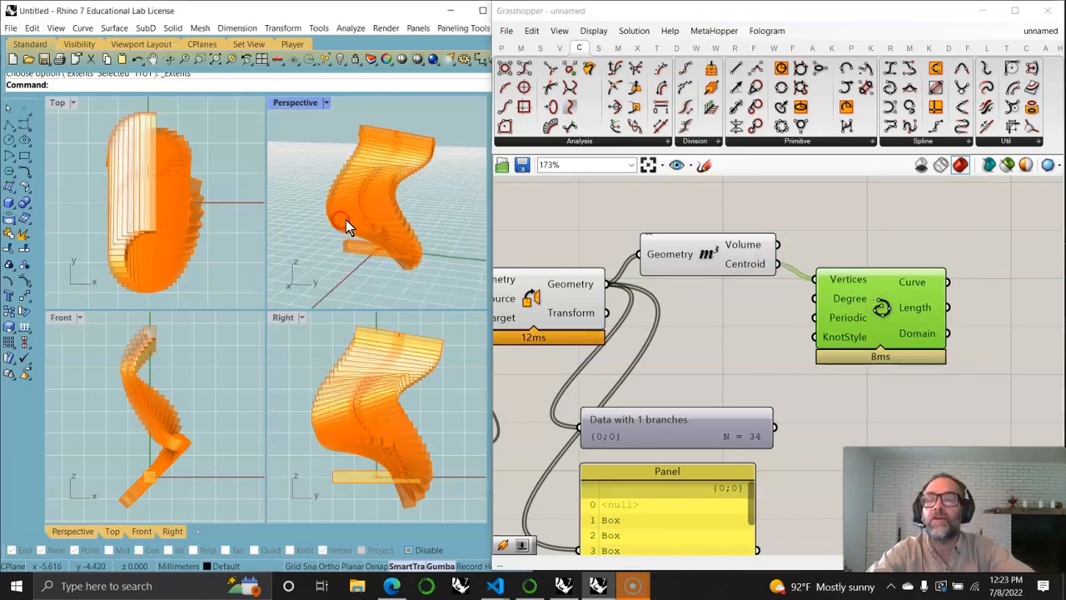
# Add a geometry container parameter to the canvas and wire Orient's Geometry output into it.
pyautogui.click(703, 376)
pyautogui.moveTo(702, 377); pyautogui.dragTo(802, 321, button='right')
pyautogui.click(648, 250)
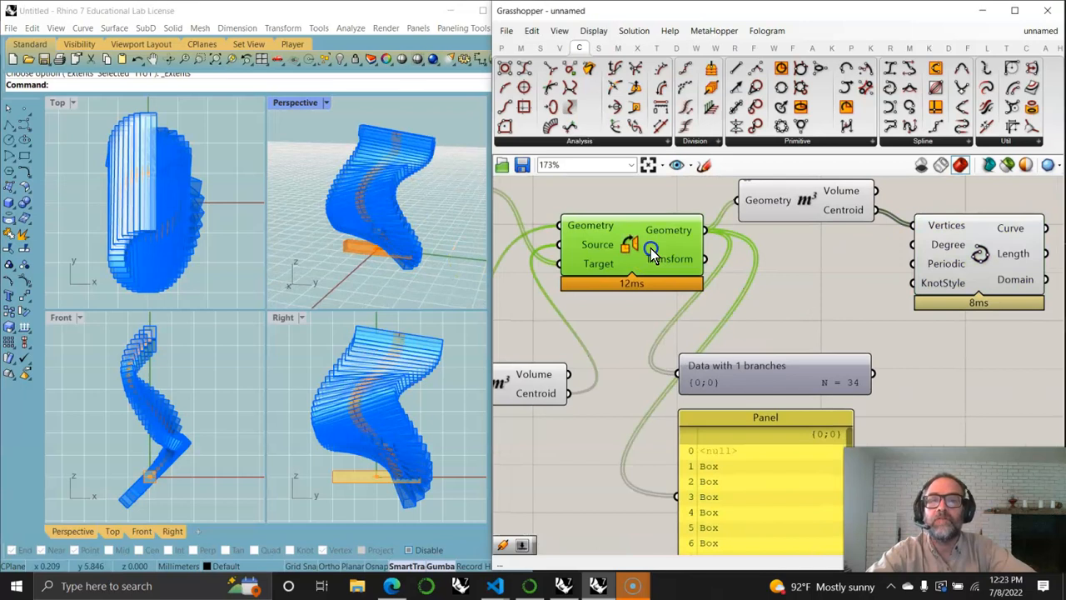
pyautogui.moveTo(694, 246); pyautogui.dragTo(640, 344, button='right')
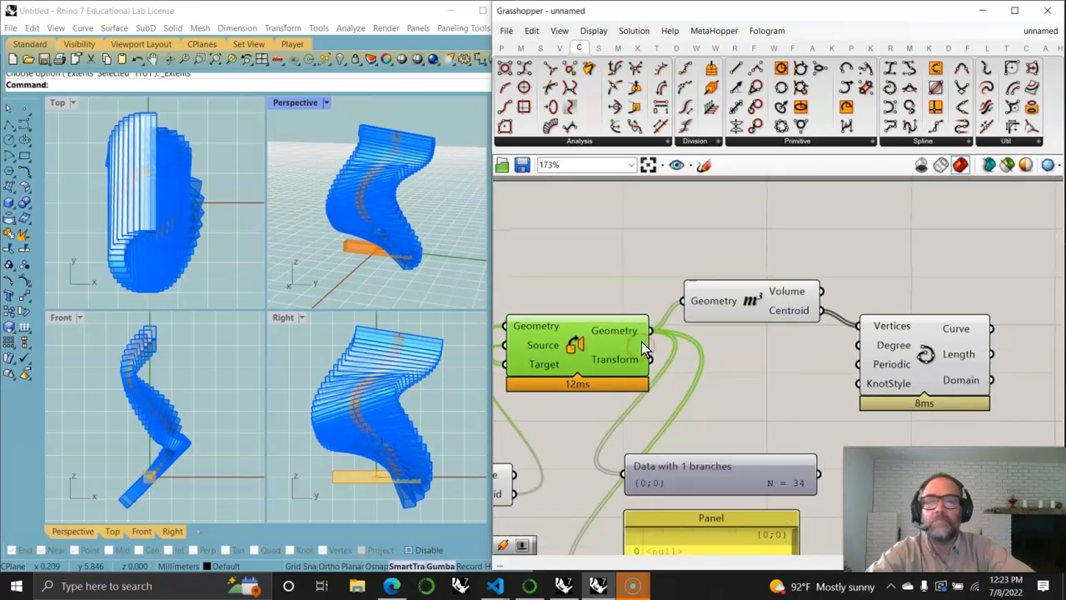
pyautogui.moveTo(625, 335)
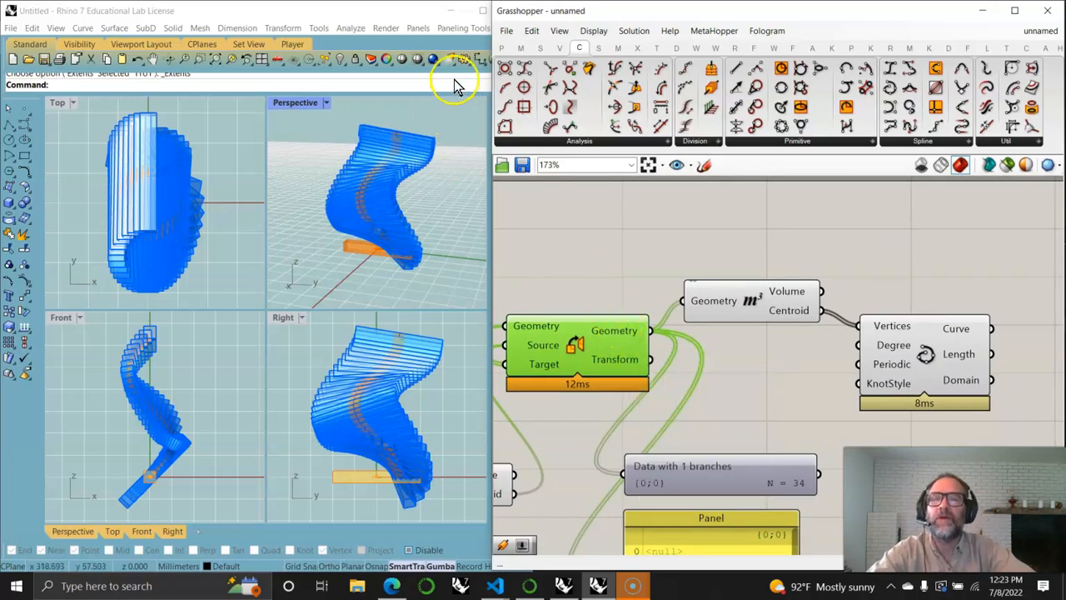
pyautogui.click(503, 47)
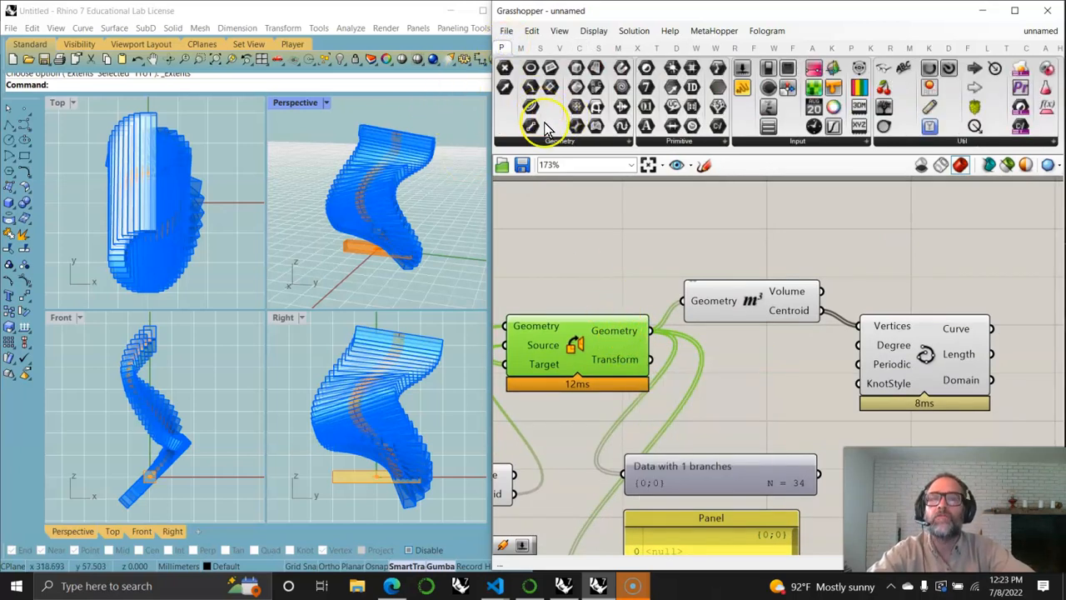
pyautogui.click(550, 141)
pyautogui.moveTo(612, 253); pyautogui.dragTo(739, 242)
pyautogui.moveTo(650, 331); pyautogui.dragTo(715, 244)
# Move the new geometry parameter well out beyond the Interpolate component, keeping its wire above the other components.
pyautogui.moveTo(750, 240); pyautogui.dragTo(1059, 231)
pyautogui.moveTo(1058, 246); pyautogui.dragTo(616, 288, button='right')
pyautogui.moveTo(619, 261); pyautogui.dragTo(943, 248)
pyautogui.moveTo(642, 374); pyautogui.dragTo(687, 339, button='right')
pyautogui.moveTo(681, 401); pyautogui.dragTo(724, 375, button='right')
# Set the Rhino viewport display modes: Perspective to Shaded, Top to Technical, Right to Artistic and Front to Pen.
pyautogui.click(293, 102)
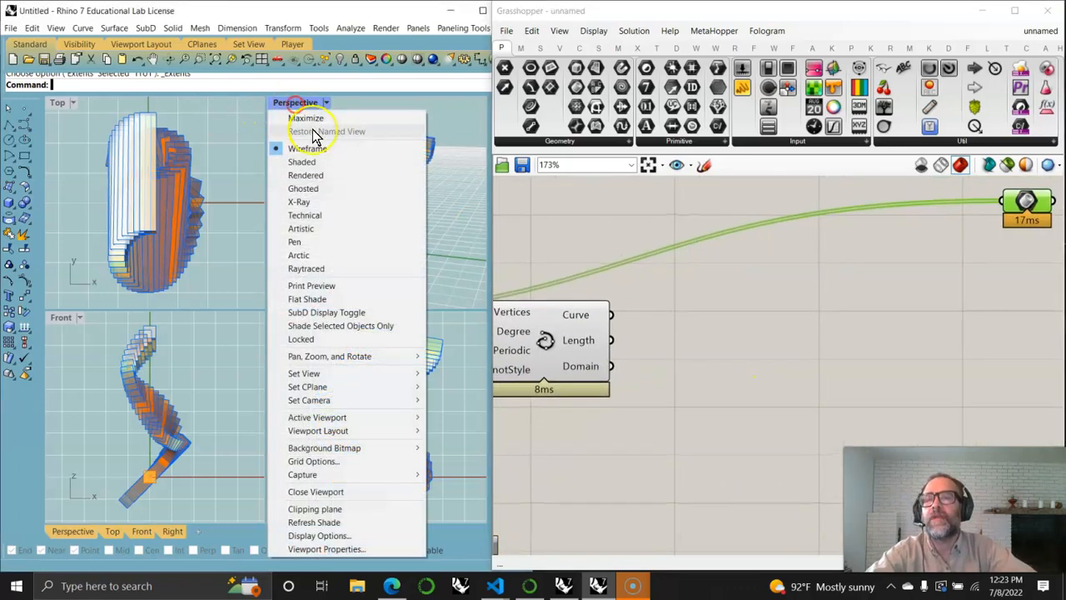
pyautogui.click(309, 160)
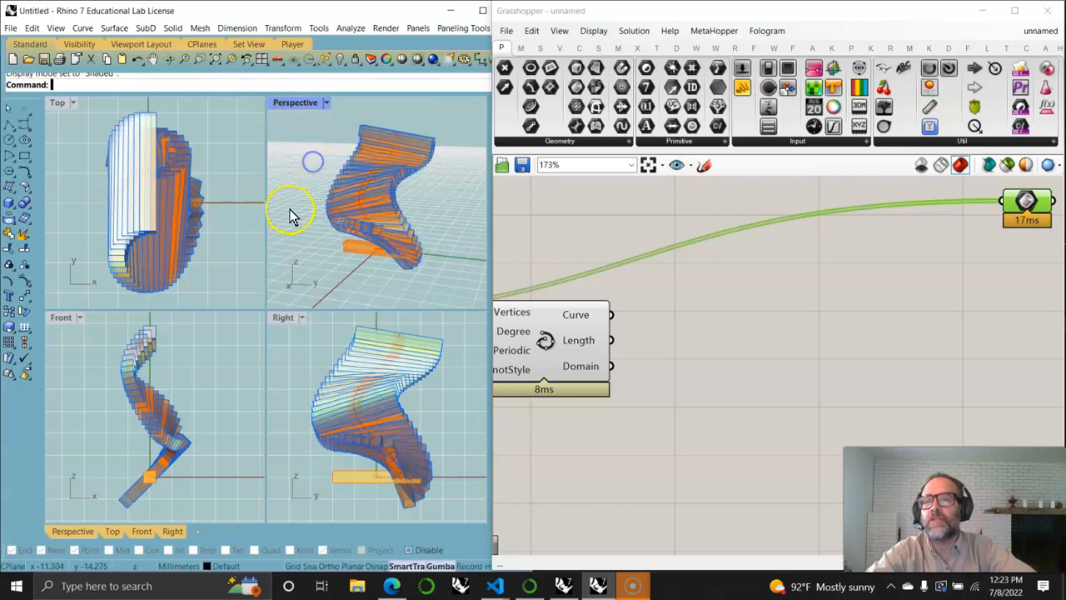
pyautogui.click(56, 103)
pyautogui.click(82, 215)
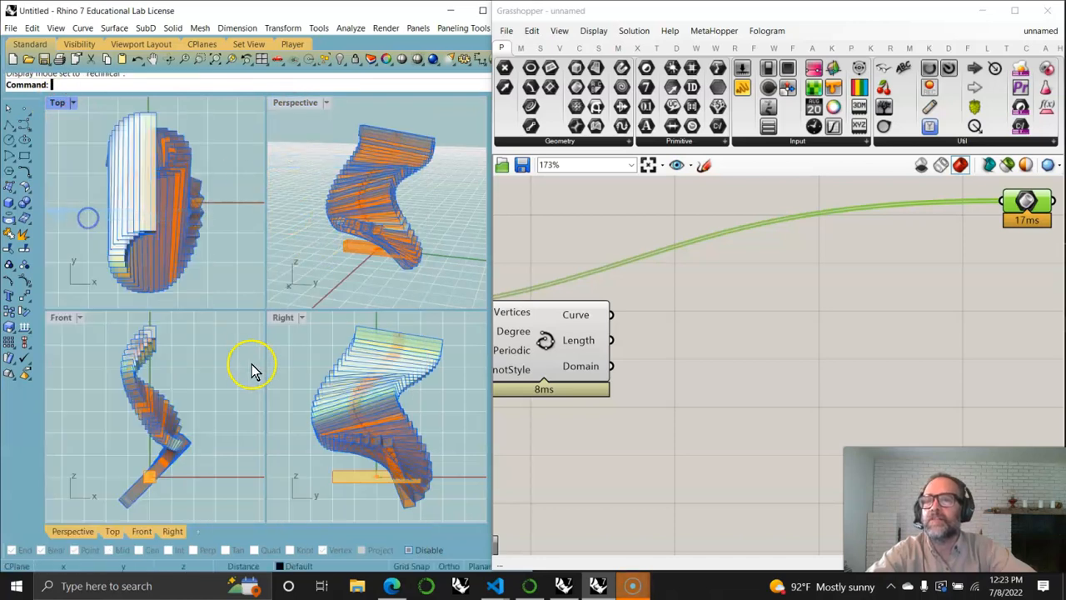
pyautogui.click(283, 317)
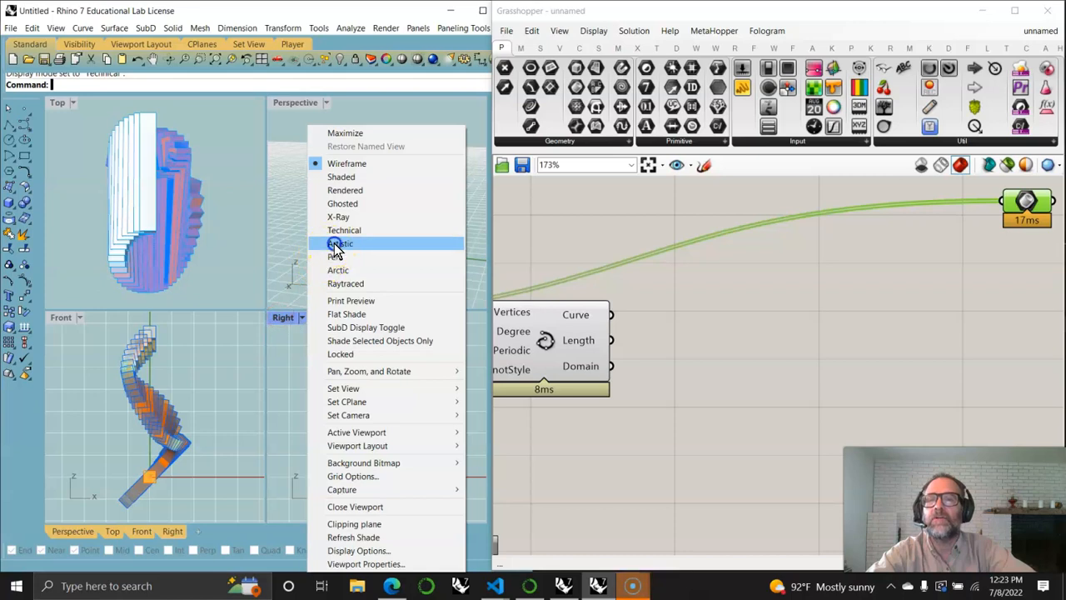
pyautogui.click(338, 243)
pyautogui.click(61, 317)
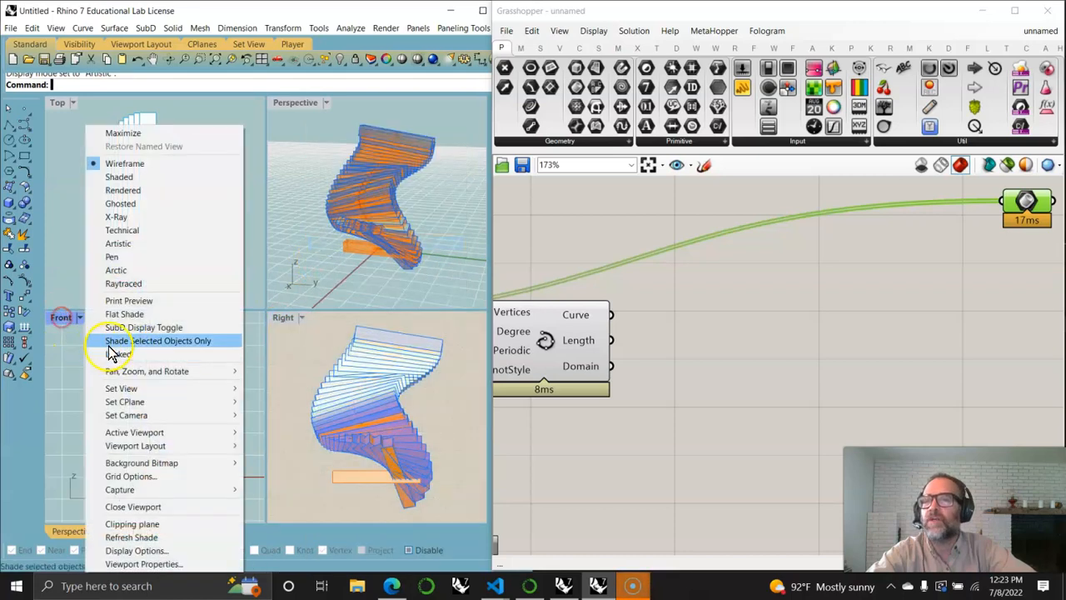
pyautogui.click(115, 258)
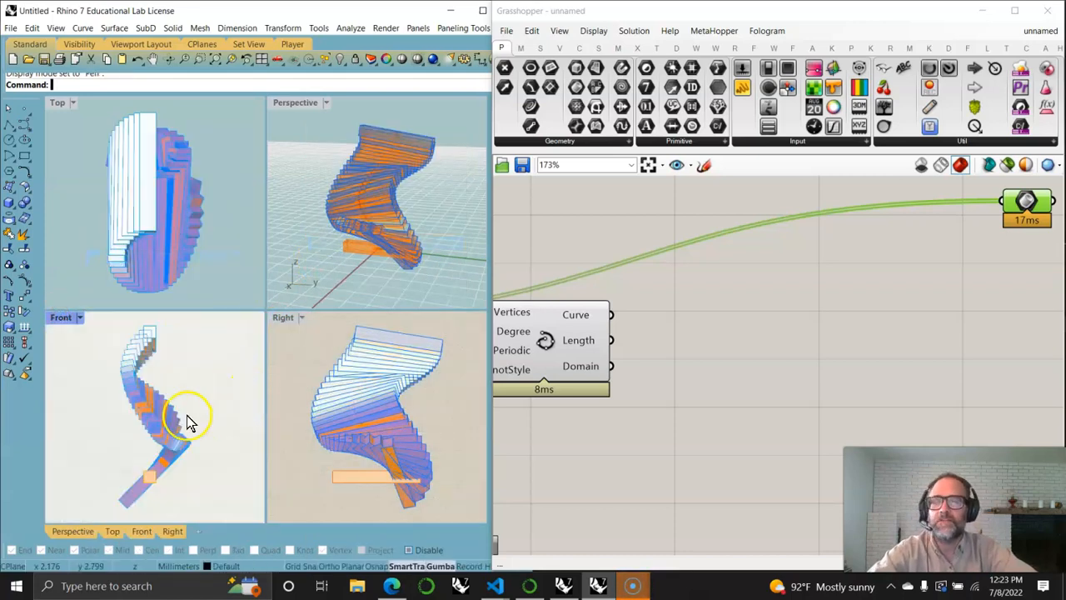
# Shift the Interpolate component slightly away from the second Volume component.
pyautogui.moveTo(714, 338); pyautogui.dragTo(698, 343, button='right')
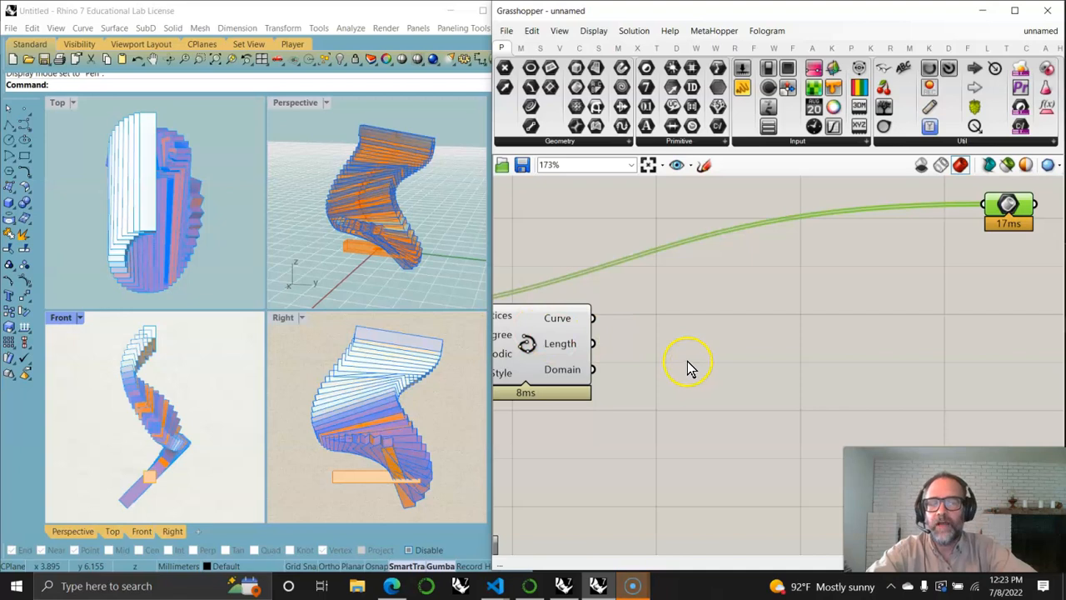
pyautogui.moveTo(639, 416); pyautogui.dragTo(719, 387, button='right')
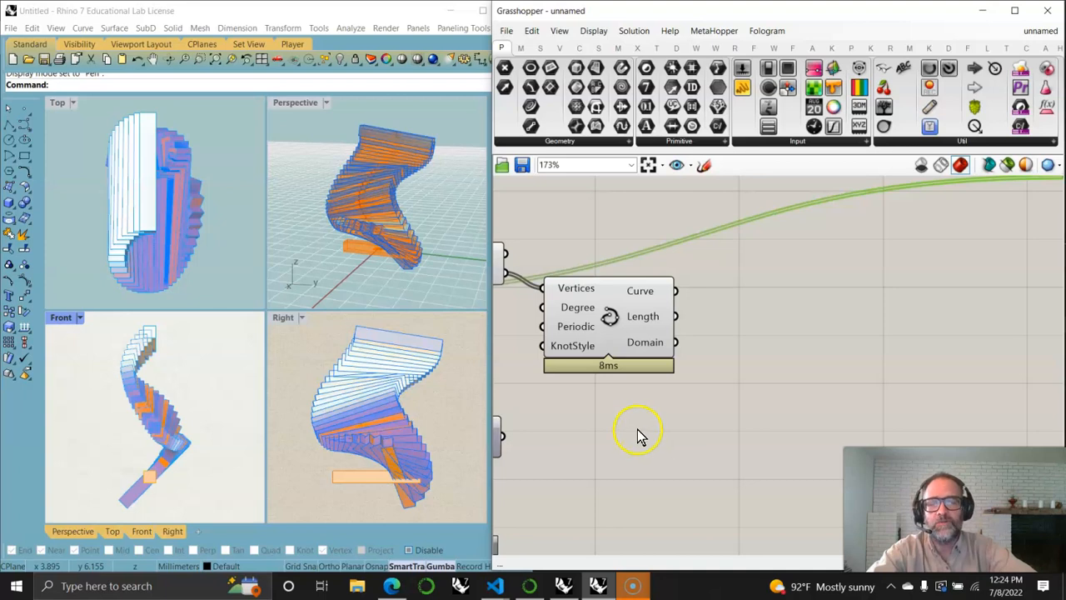
pyautogui.moveTo(609, 326); pyautogui.dragTo(627, 330)
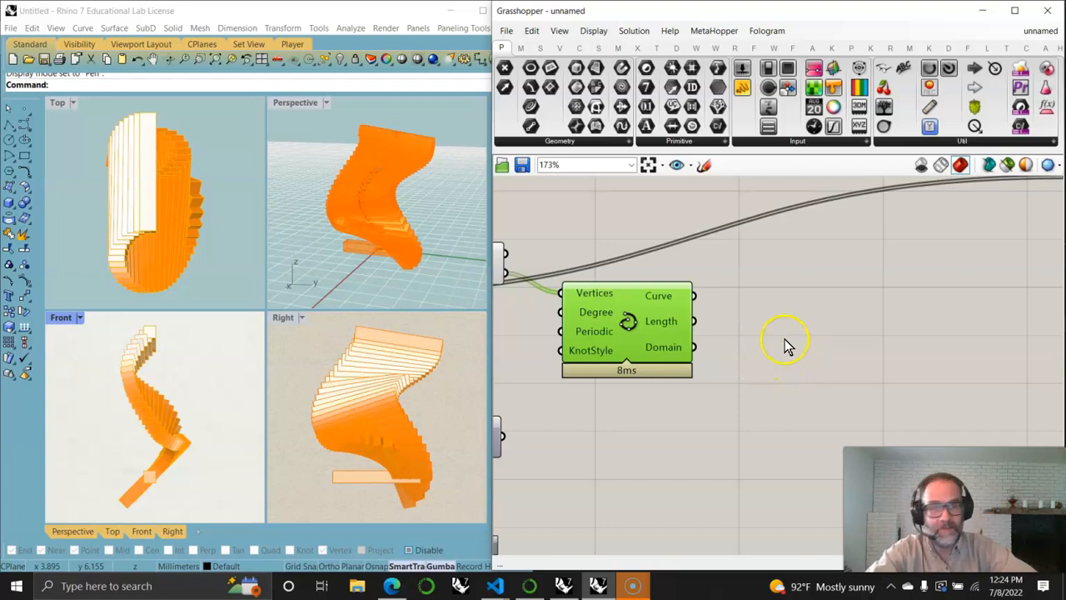
pyautogui.moveTo(767, 357)
pyautogui.mouseDown(button='right')
pyautogui.moveTo(685, 370)
pyautogui.moveTo(762, 345)
pyautogui.mouseUp(button='right')
pyautogui.scroll(-1, 686, 370)
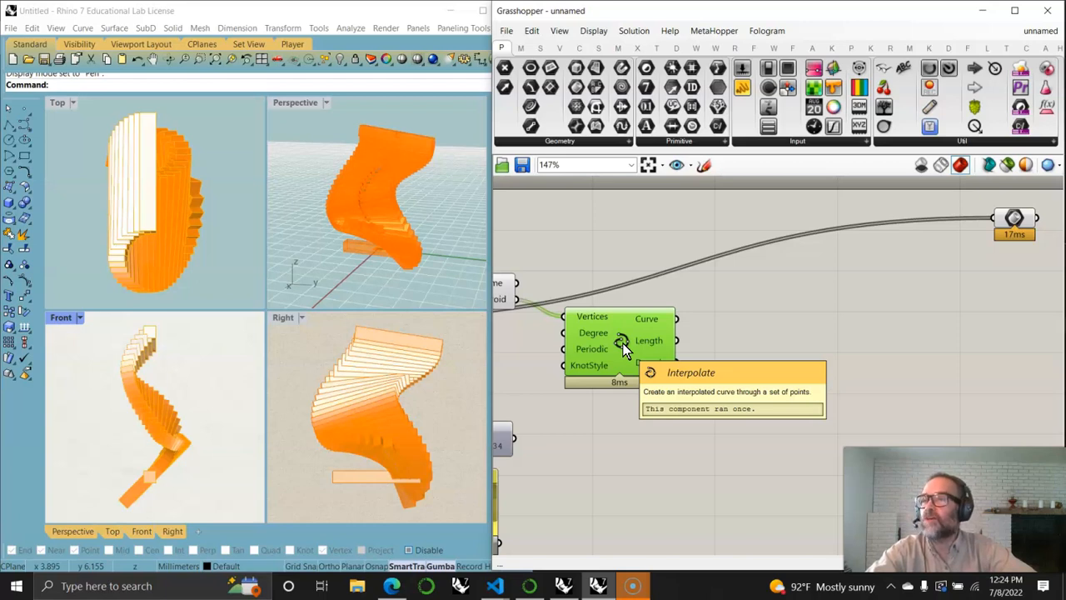
pyautogui.moveTo(879, 307); pyautogui.dragTo(844, 297, button='right')
pyautogui.click(618, 312)
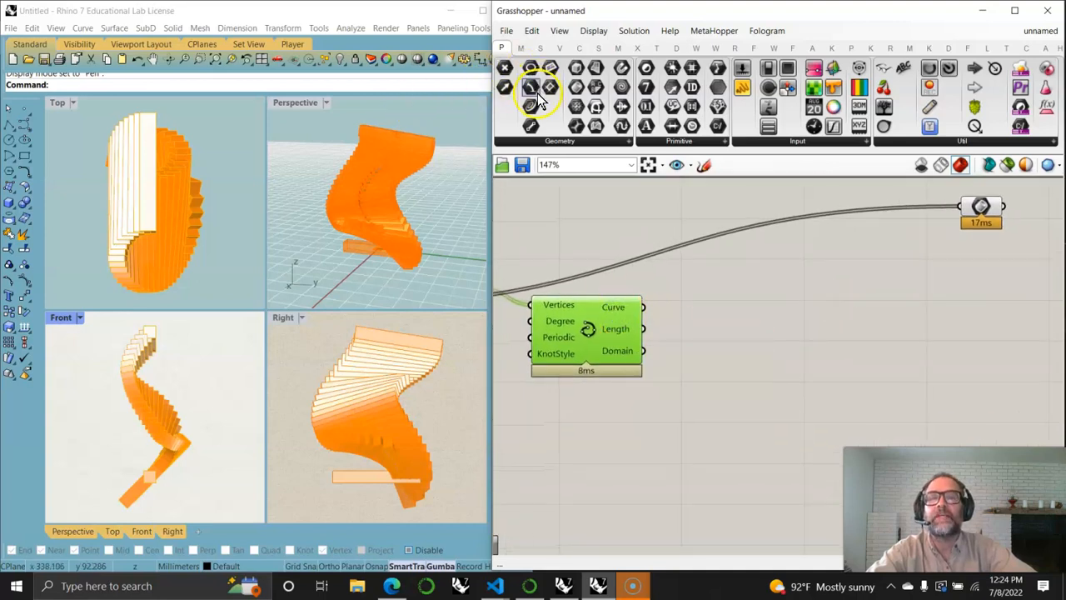
# Add a Curve parameter fed by Interpolate's Curve output and limit the preview to selected components.
pyautogui.moveTo(533, 108); pyautogui.dragTo(707, 302)
pyautogui.moveTo(644, 307); pyautogui.dragTo(713, 306)
pyautogui.click(708, 304)
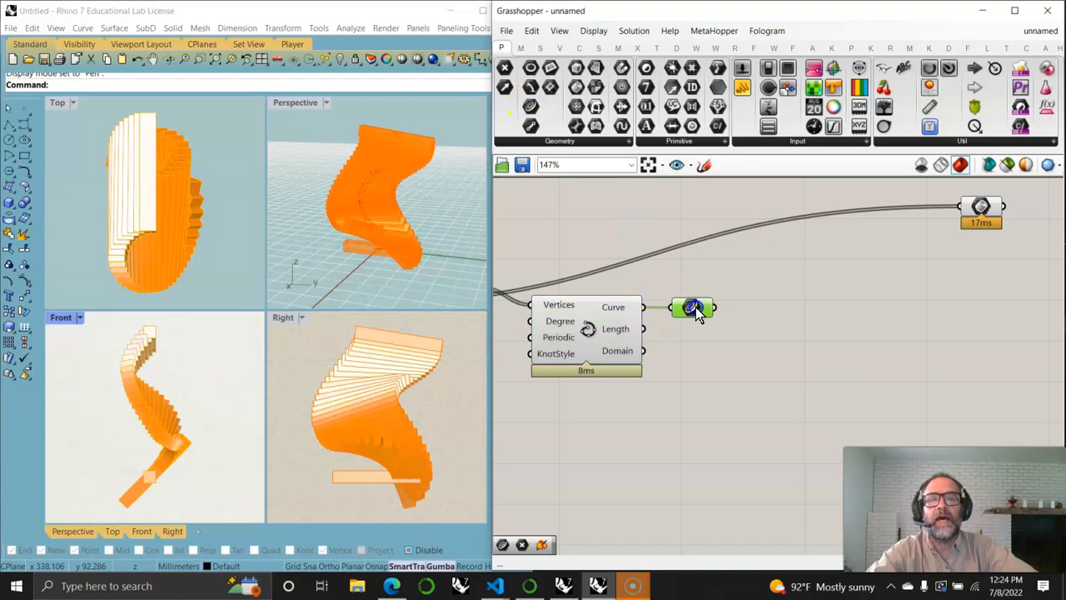
pyautogui.click(1007, 165)
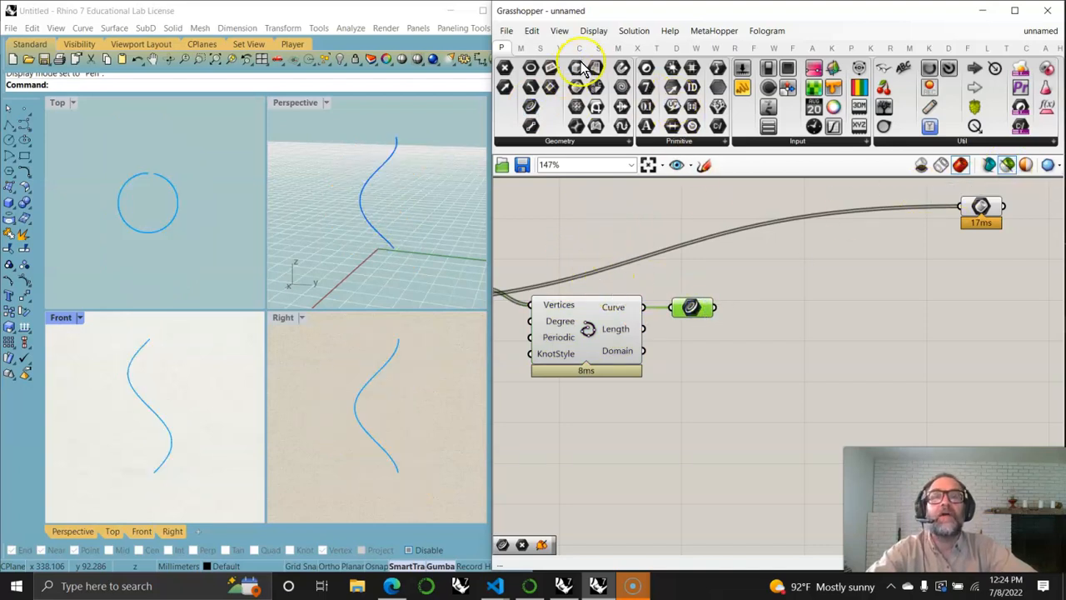
# Try a Pipe component wired to the Curve parameter and delete it again.
pyautogui.click(599, 48)
pyautogui.moveTo(803, 70); pyautogui.dragTo(801, 293)
pyautogui.moveTo(715, 307); pyautogui.dragTo(756, 275)
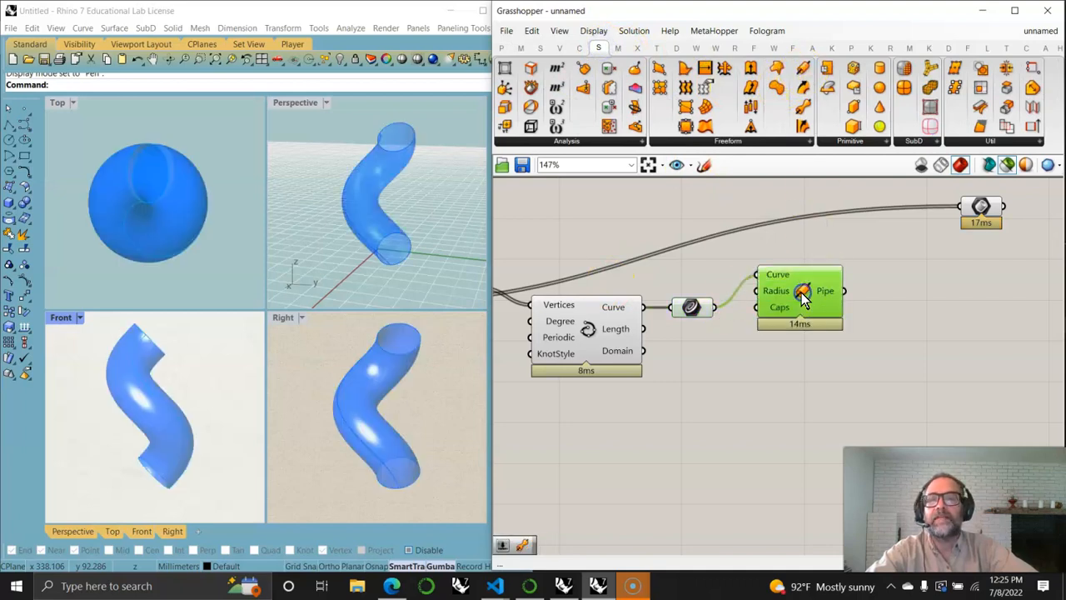
pyautogui.press('Delete')
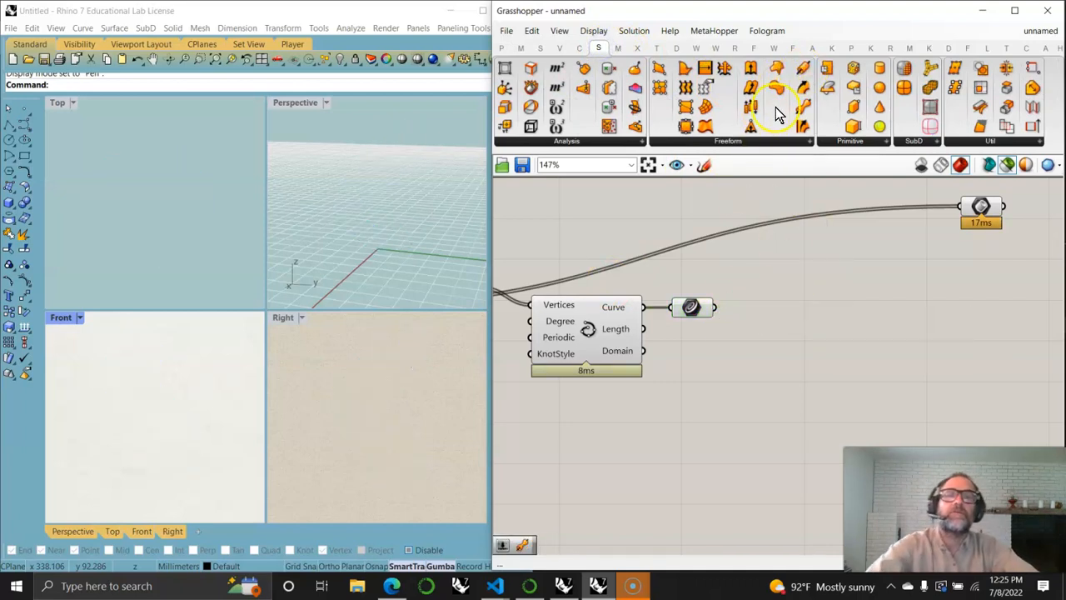
# Try a Mesh Pipe component beside the Curve parameter and delete it again.
pyautogui.doubleClick(795, 296)
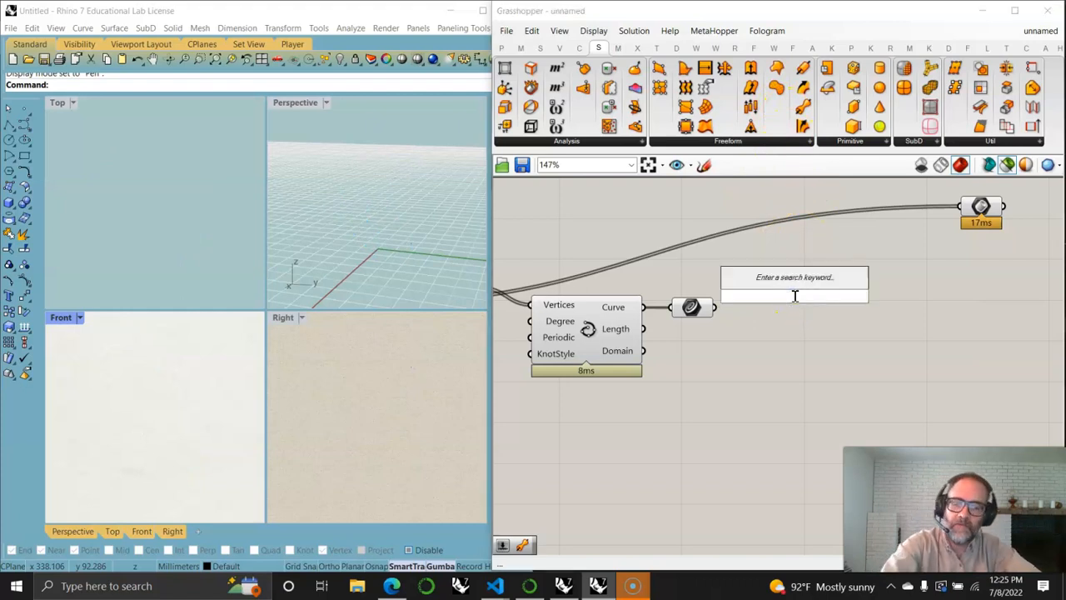
pyautogui.write('mesh')
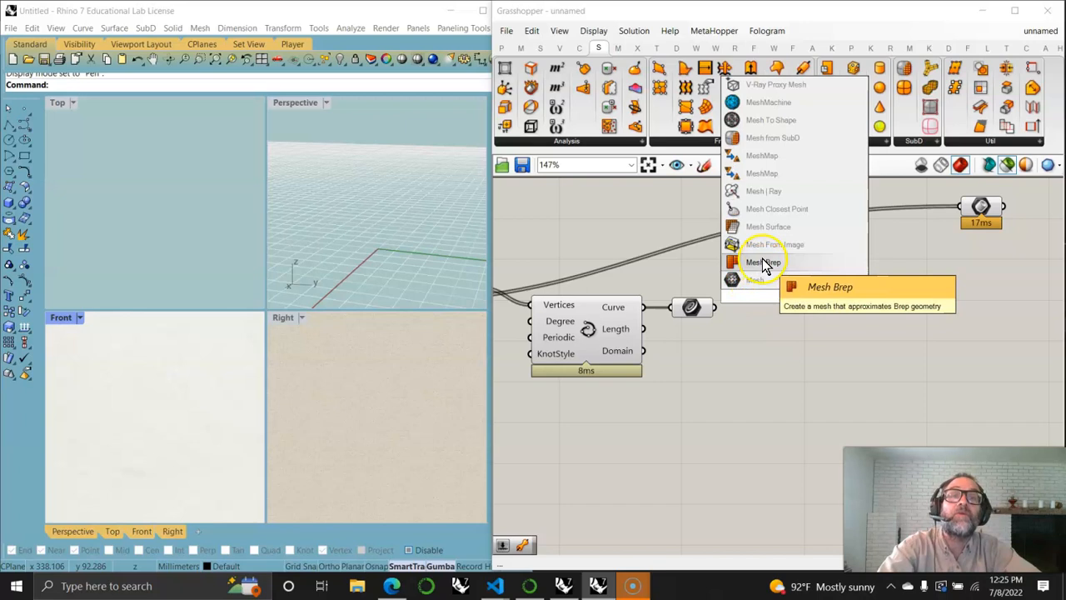
pyautogui.write(' pi')
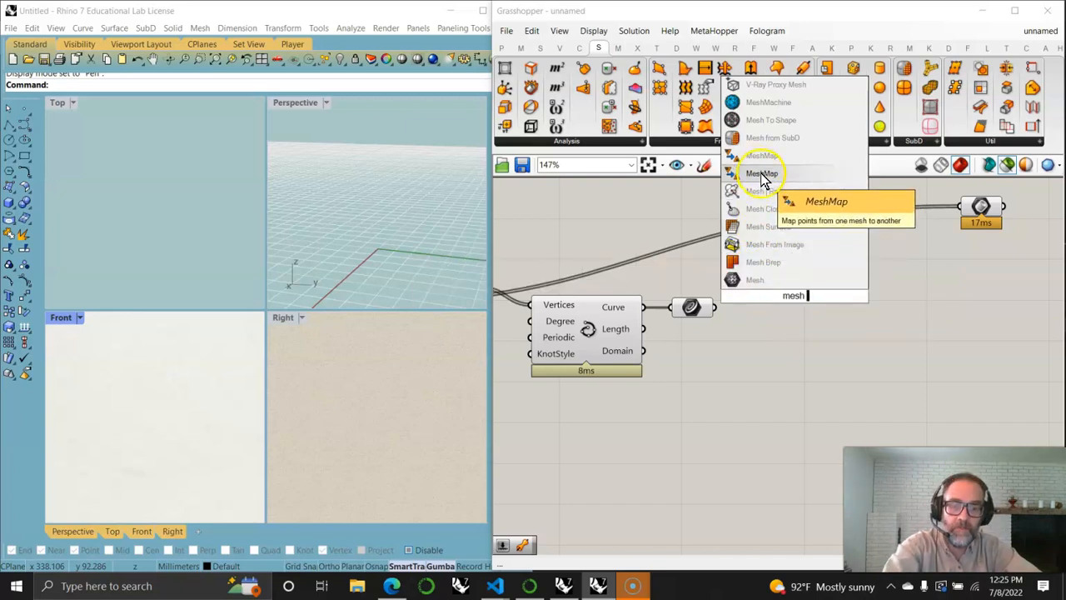
pyautogui.write('pe')
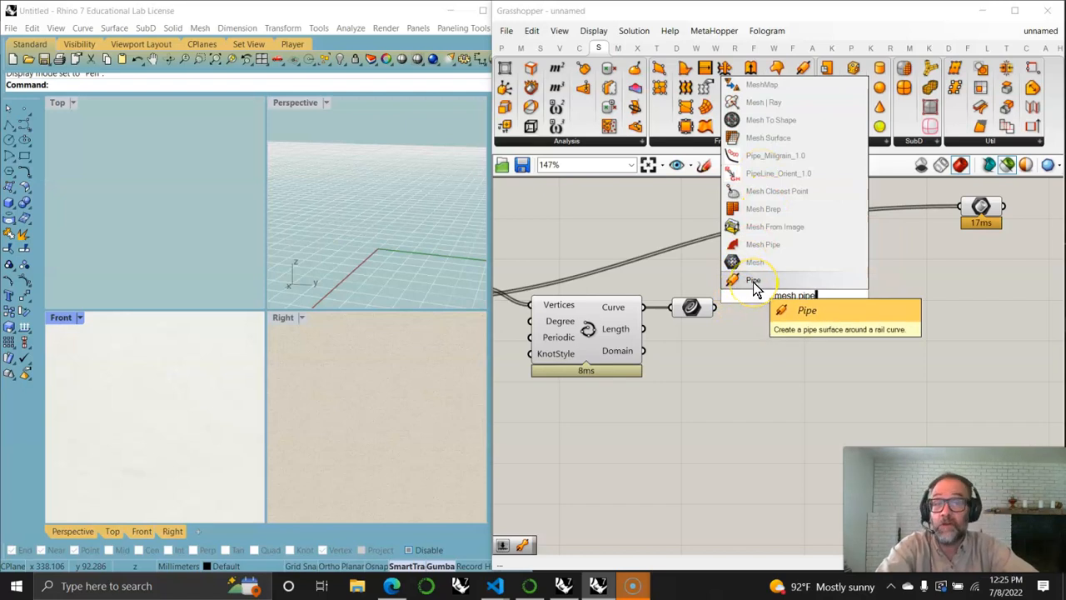
pyautogui.click(756, 249)
pyautogui.moveTo(749, 291); pyautogui.dragTo(809, 326)
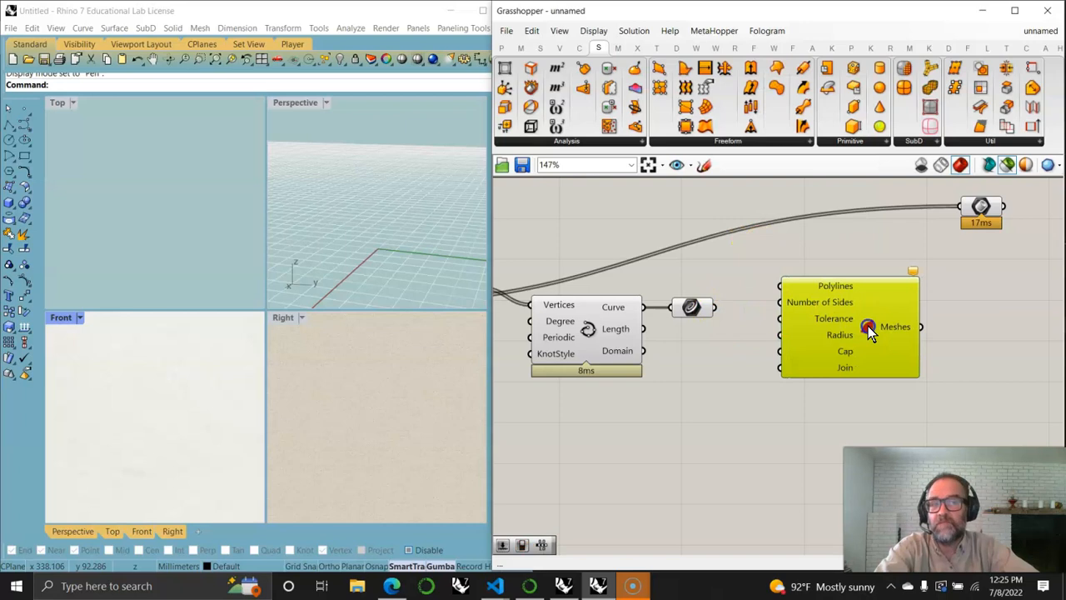
pyautogui.press('Delete')
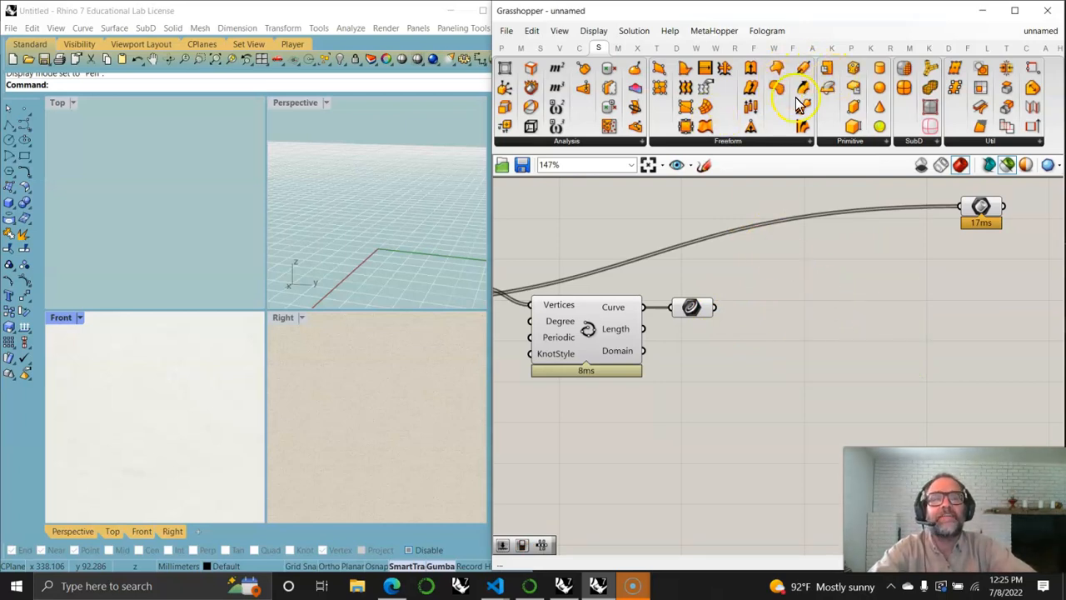
# Place a Pipe Variable component, wire the Curve parameter to its Curve input and reparameterize that input.
pyautogui.moveTo(748, 101); pyautogui.dragTo(823, 332)
pyautogui.moveTo(715, 308); pyautogui.dragTo(820, 308)
pyautogui.rightClick(819, 304)
pyautogui.click(854, 444)
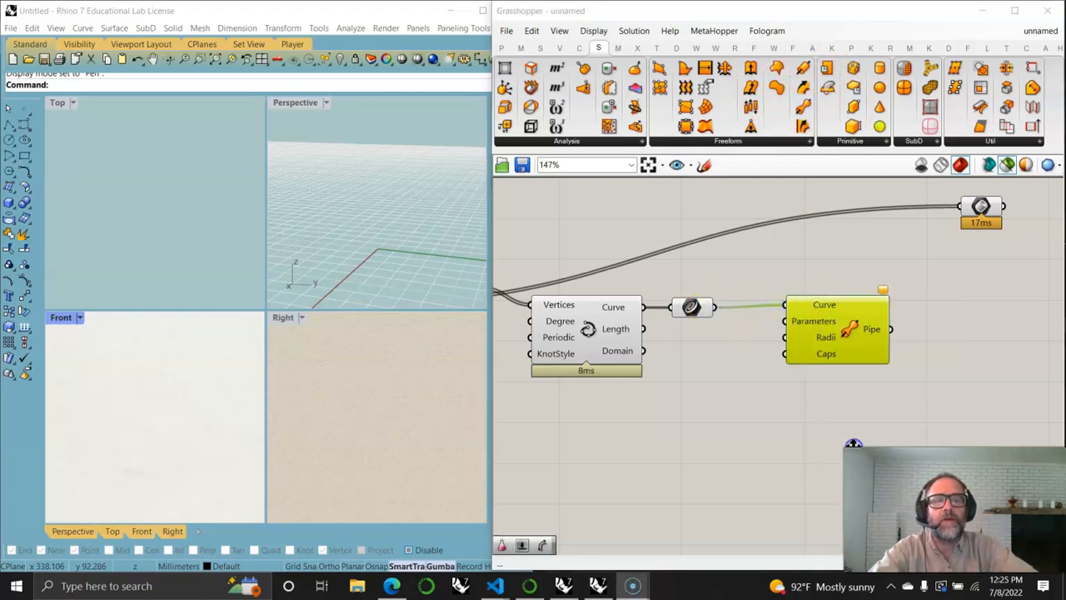
pyautogui.rightClick(820, 308)
pyautogui.click(858, 423)
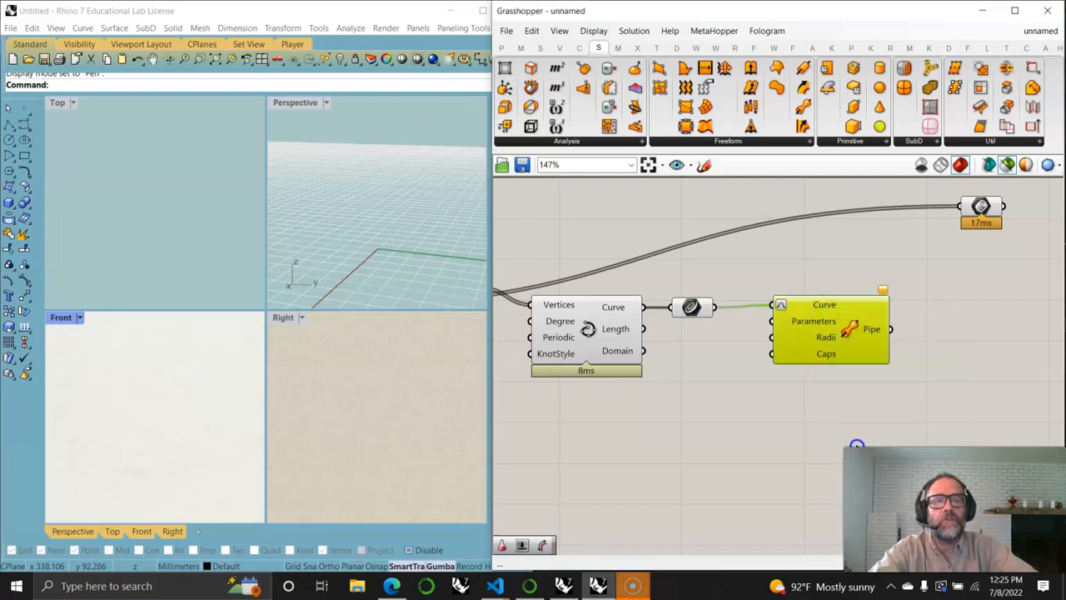
pyautogui.moveTo(814, 315); pyautogui.dragTo(830, 317)
# Add a Gene Pool below the Interpolate component and enlarge it to show all its sliders.
pyautogui.moveTo(706, 441); pyautogui.dragTo(760, 333, button='right')
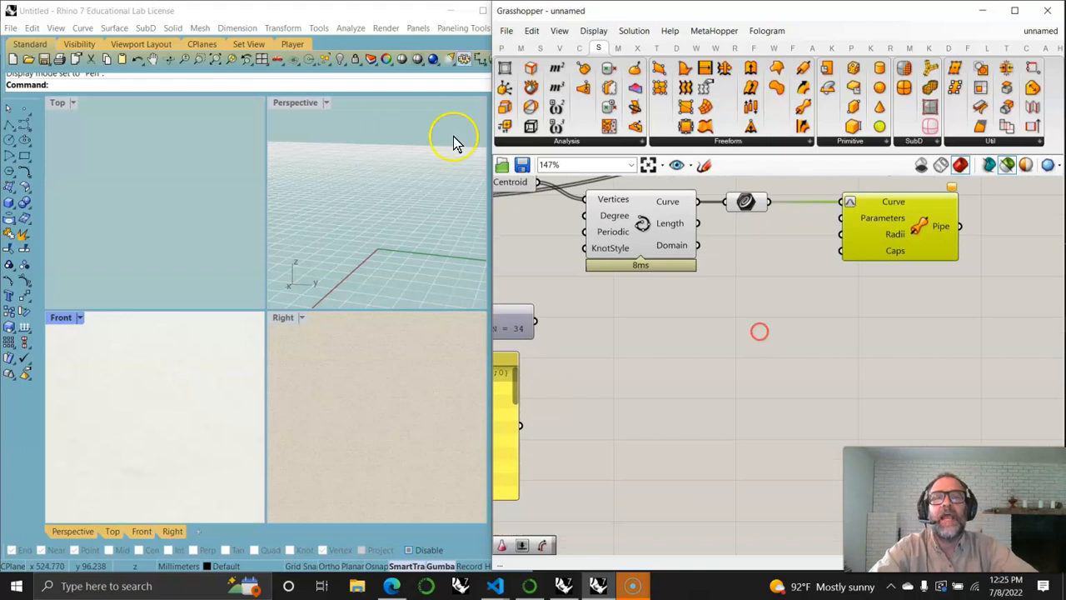
pyautogui.click(501, 48)
pyautogui.click(1043, 93)
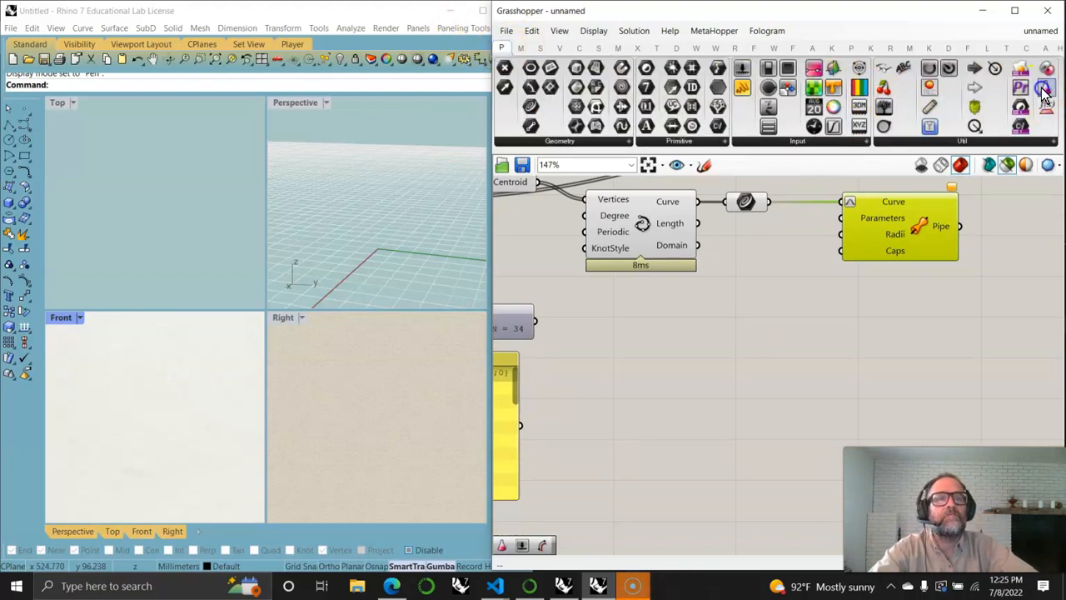
pyautogui.click(702, 342)
pyautogui.moveTo(735, 374); pyautogui.dragTo(754, 485)
# Set the Gene Pool's value range to run from 0.00 to 1.00 with ten genes and two decimals.
pyautogui.rightClick(738, 373)
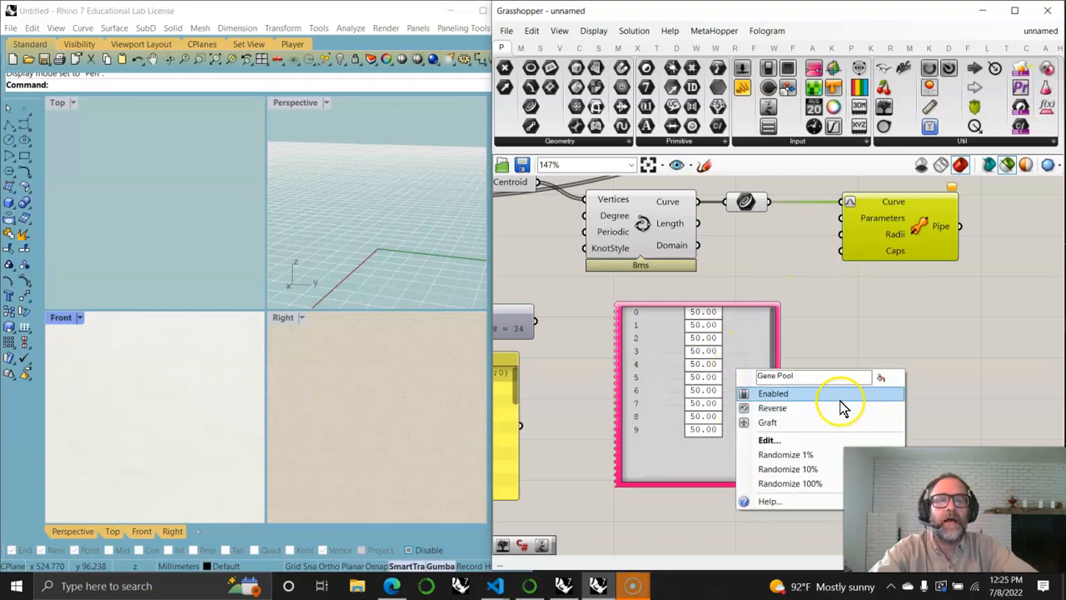
pyautogui.click(769, 441)
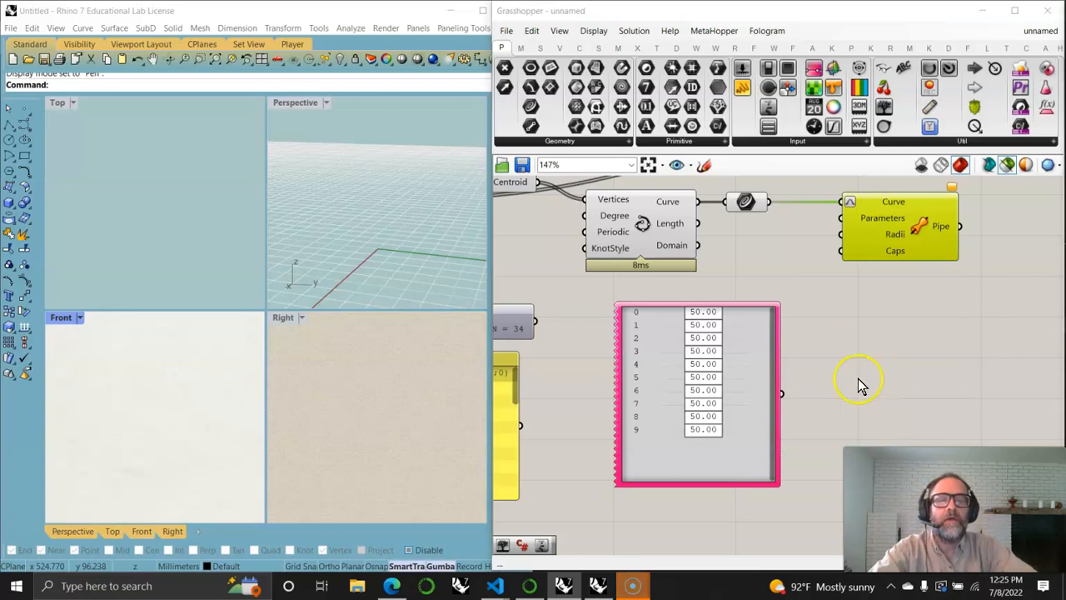
pyautogui.rightClick(730, 392)
pyautogui.click(760, 465)
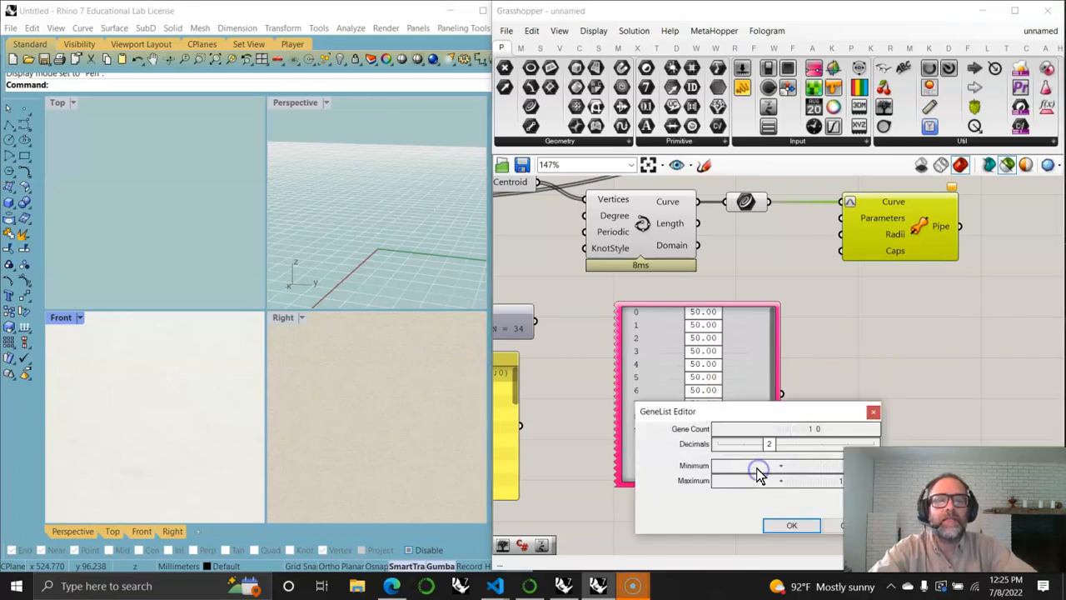
pyautogui.moveTo(829, 415); pyautogui.dragTo(421, 251)
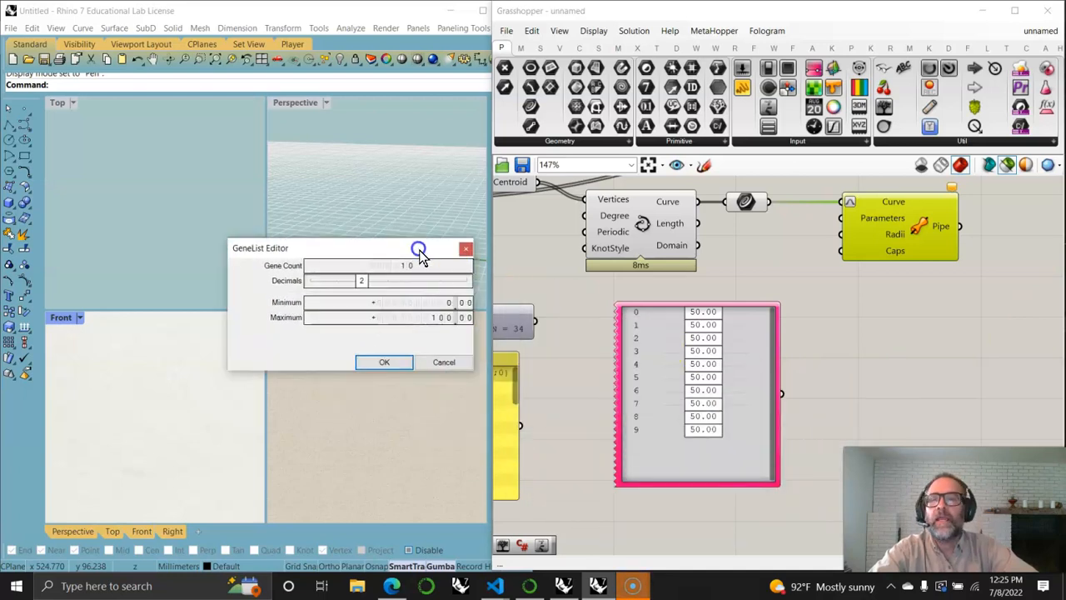
pyautogui.click(362, 283)
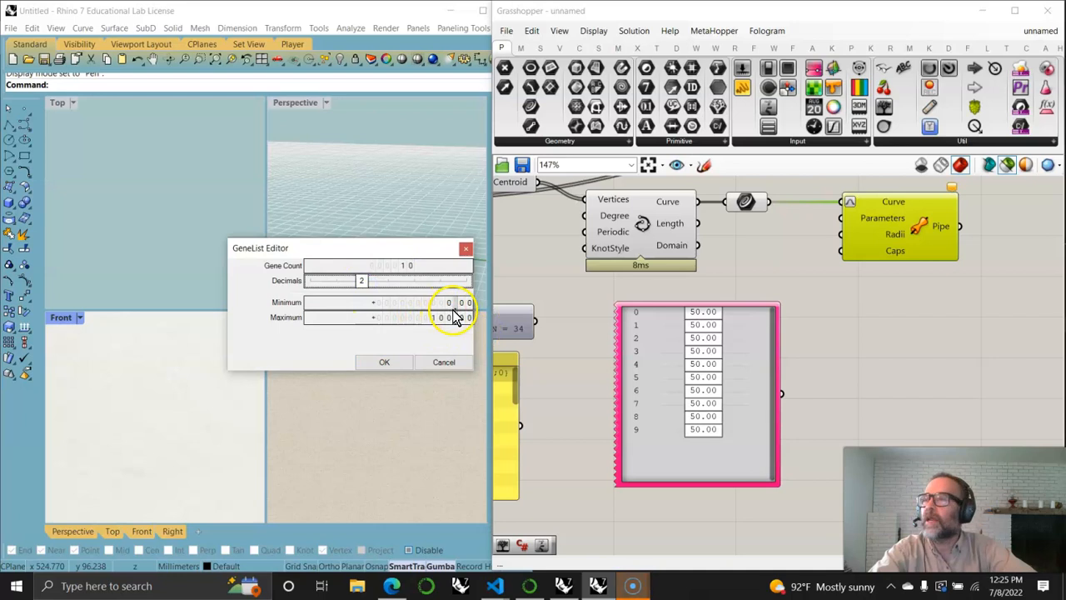
pyautogui.moveTo(450, 319); pyautogui.dragTo(448, 302)
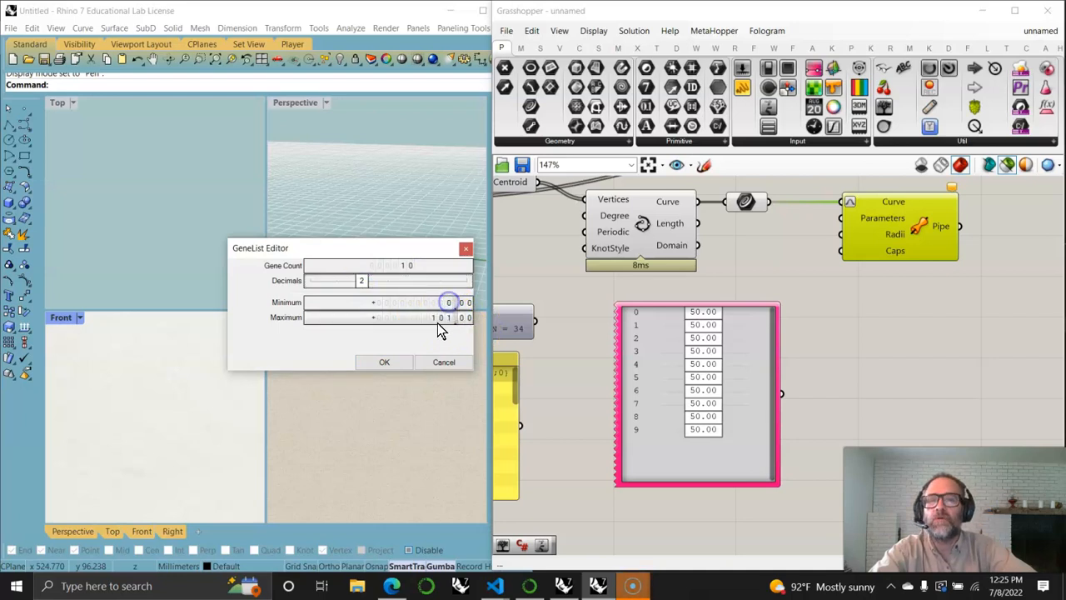
pyautogui.click(395, 363)
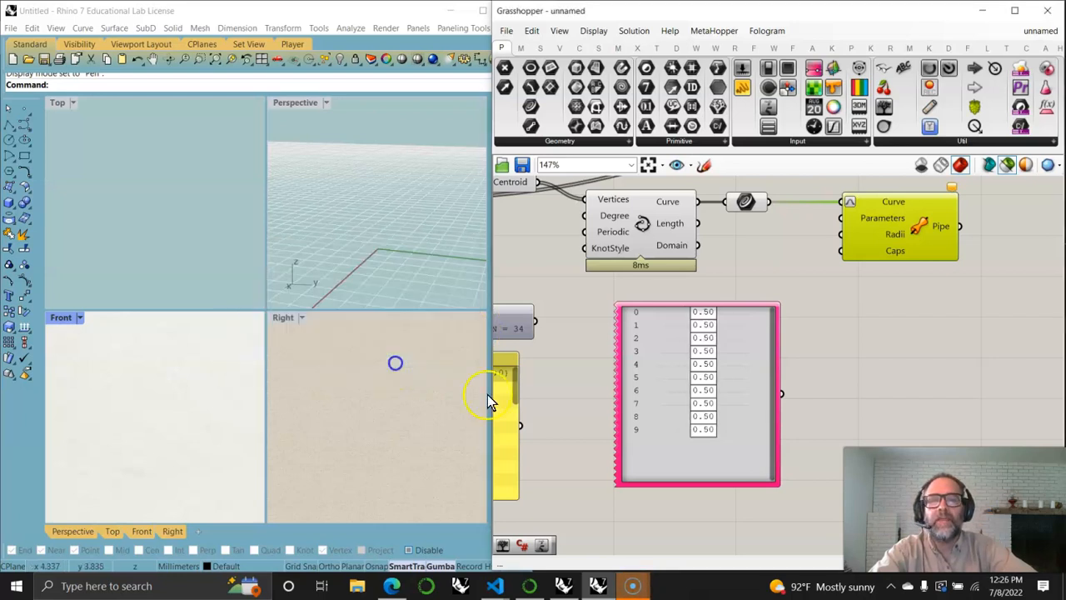
# Set the ten genes to 0.00, 0.06, 0.17, 0.31, 0.41, 0.48, 0.59, 0.72, 0.87 and 1.00.
pyautogui.moveTo(703, 313); pyautogui.dragTo(629, 317)
pyautogui.moveTo(704, 328); pyautogui.dragTo(697, 368)
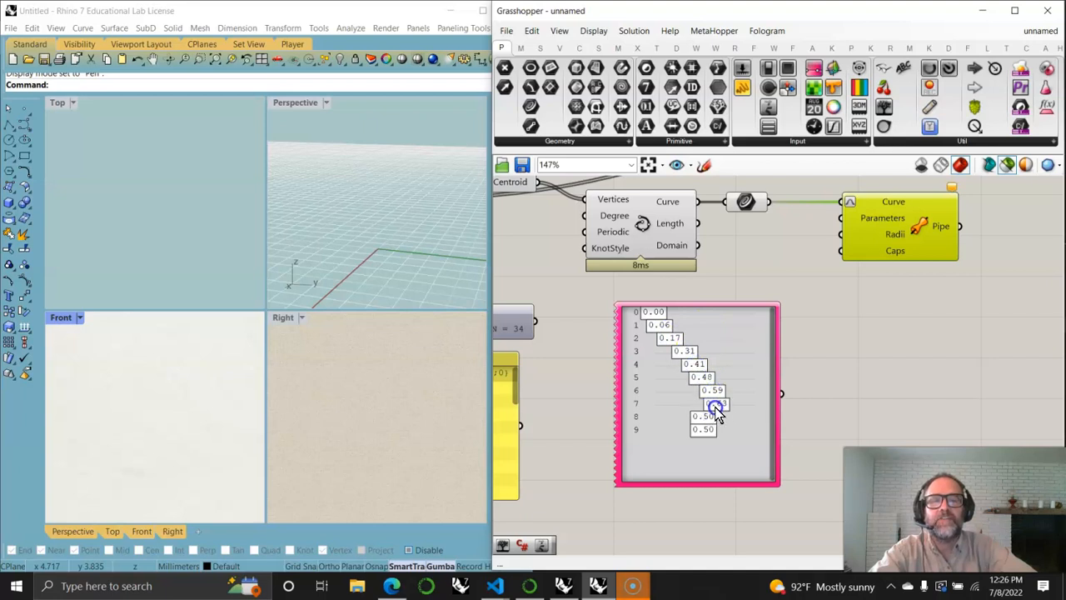
pyautogui.moveTo(710, 419); pyautogui.dragTo(729, 420)
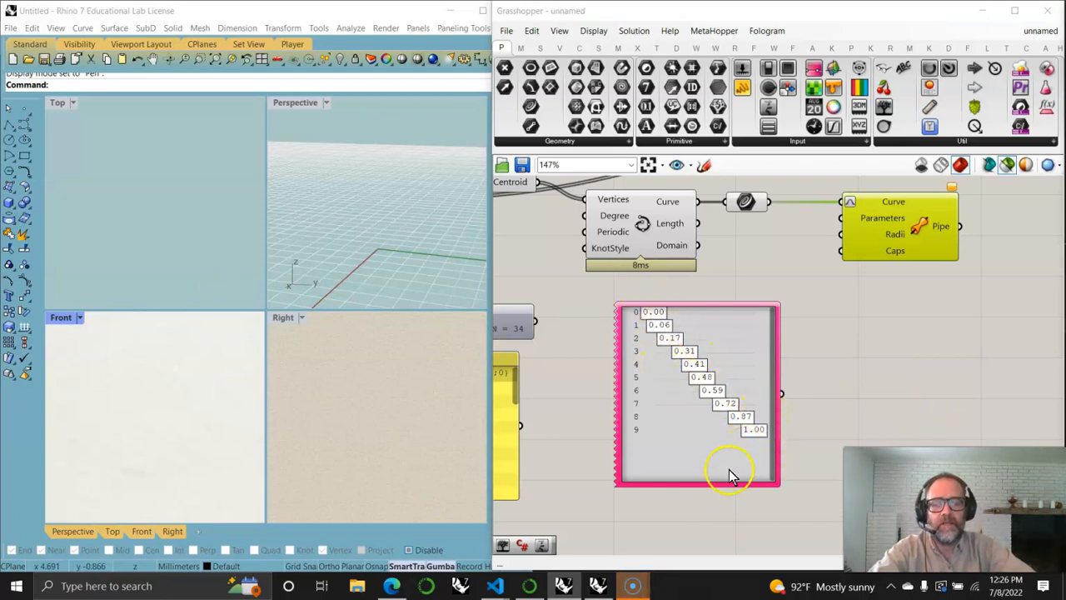
# Wire the Gene Pool to Pipe Variable's Parameters input and move the pool closer to the Interpolate component.
pyautogui.moveTo(783, 393); pyautogui.dragTo(897, 239)
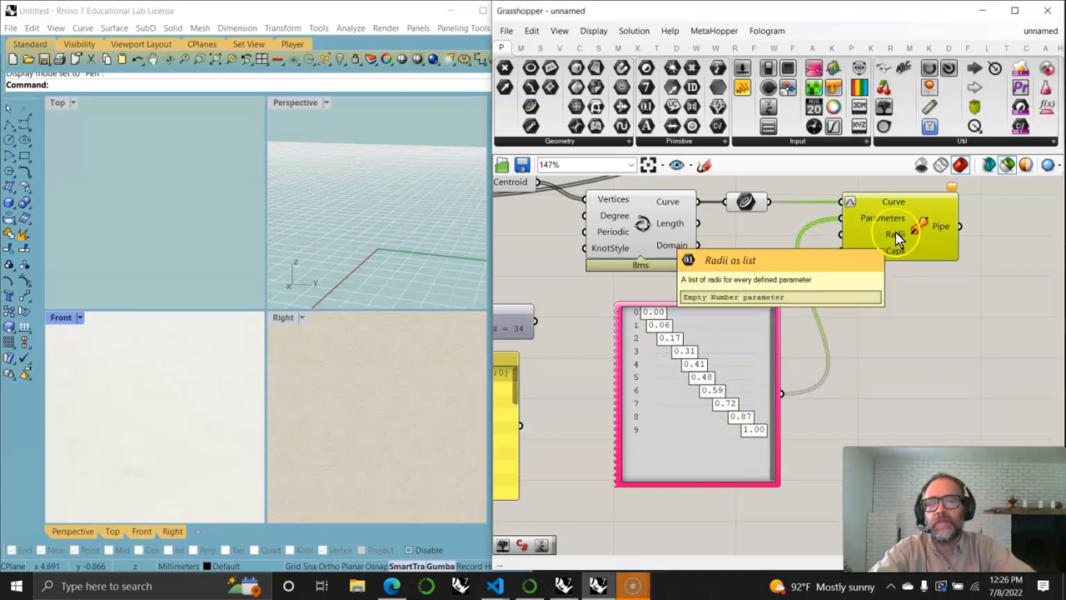
pyautogui.click(744, 377)
pyautogui.moveTo(744, 376); pyautogui.dragTo(723, 351)
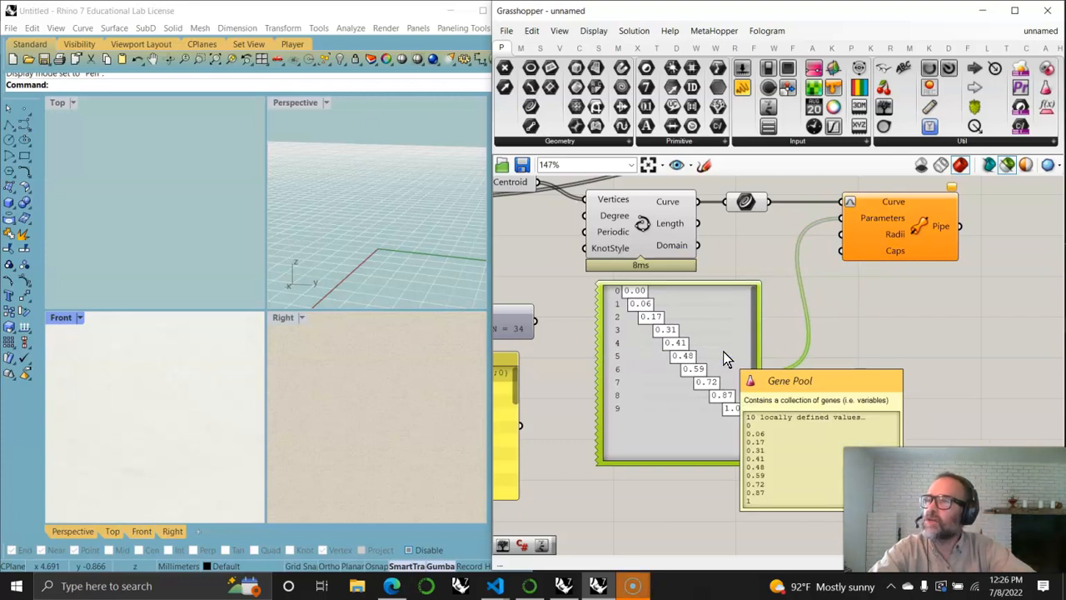
pyautogui.scroll(-3, 723, 351)
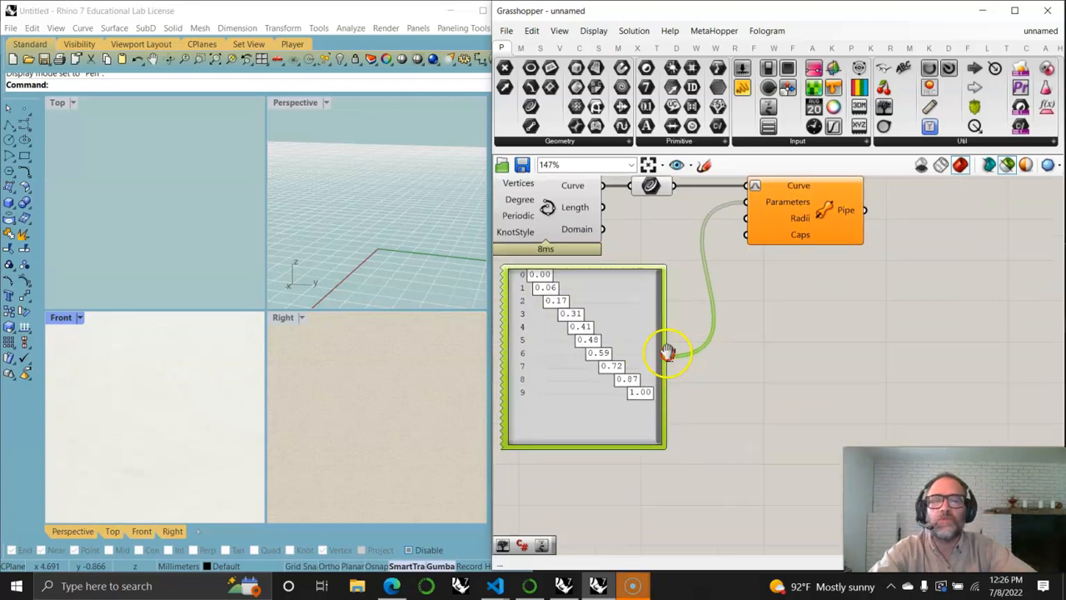
# Place a List Length component beside the Gene Pool and wire the pool into its List input.
pyautogui.click(539, 47)
pyautogui.moveTo(673, 287); pyautogui.dragTo(795, 353)
pyautogui.moveTo(715, 345); pyautogui.dragTo(767, 354)
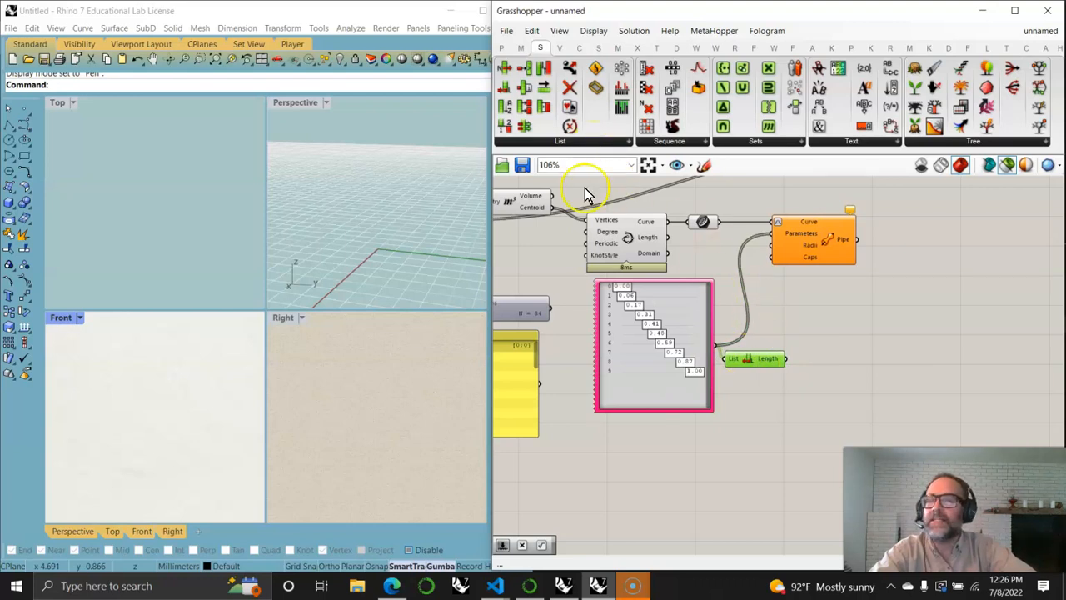
# Place a Range component below List Length and wire the Length output to its Steps input.
pyautogui.doubleClick(775, 429)
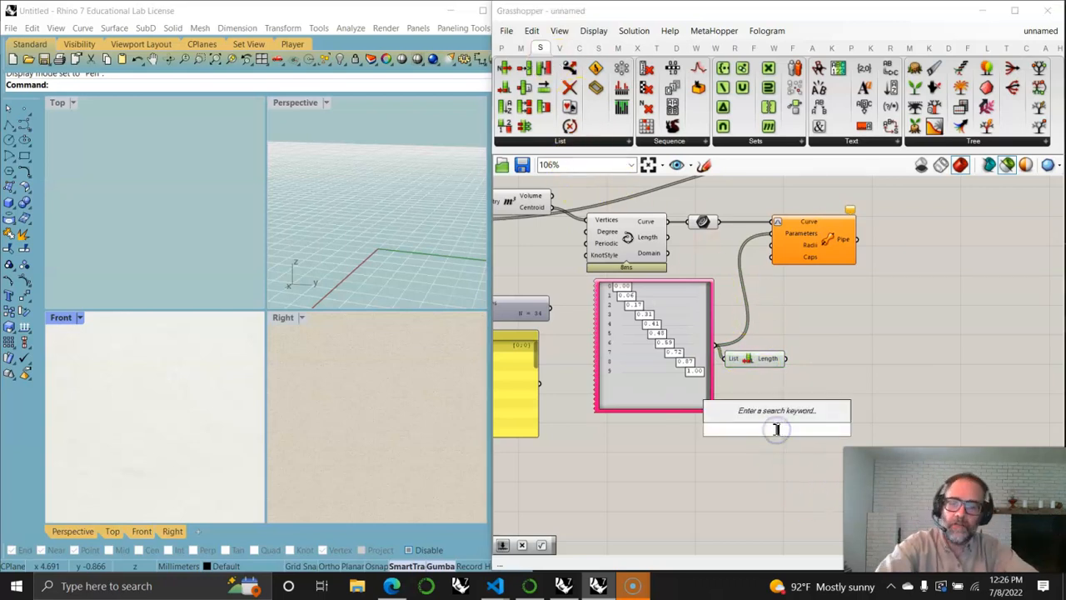
pyautogui.write('range')
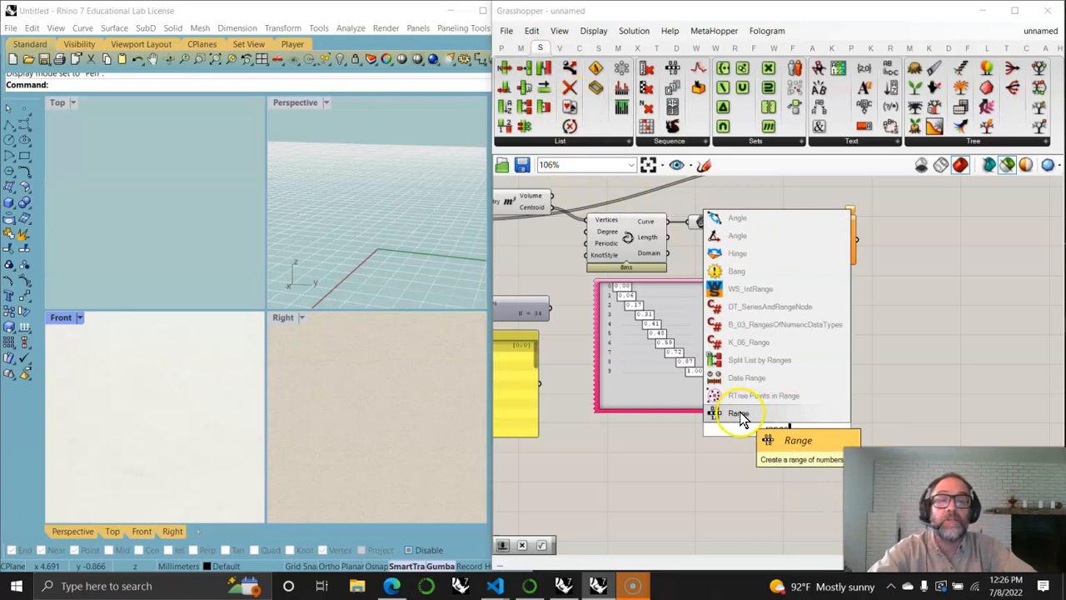
pyautogui.click(741, 414)
pyautogui.moveTo(783, 428); pyautogui.dragTo(808, 398)
pyautogui.moveTo(787, 360); pyautogui.dragTo(765, 408)
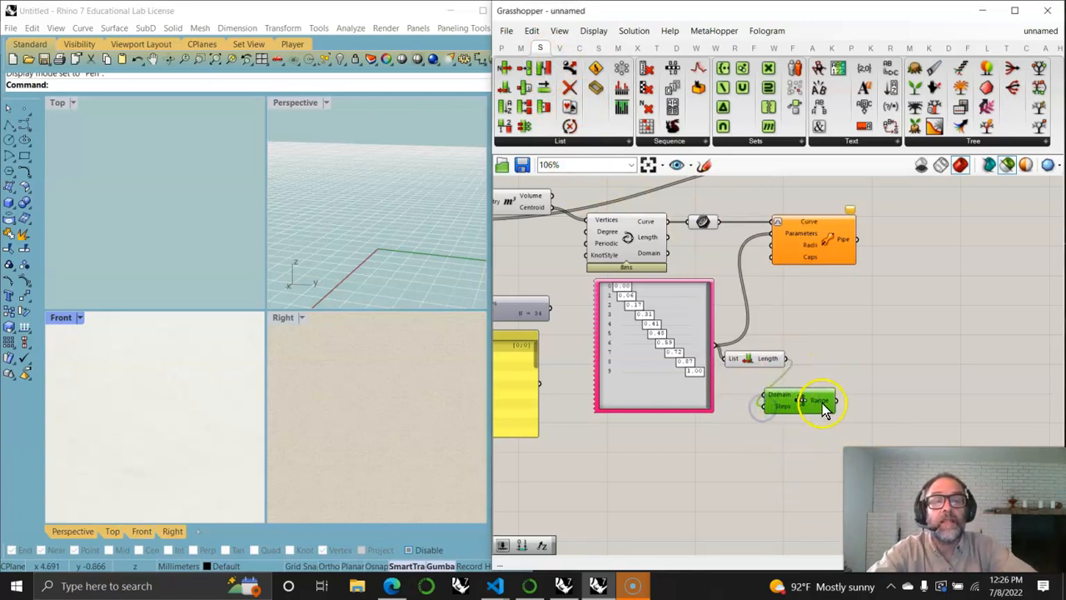
pyautogui.moveTo(928, 423); pyautogui.dragTo(659, 303, button='right')
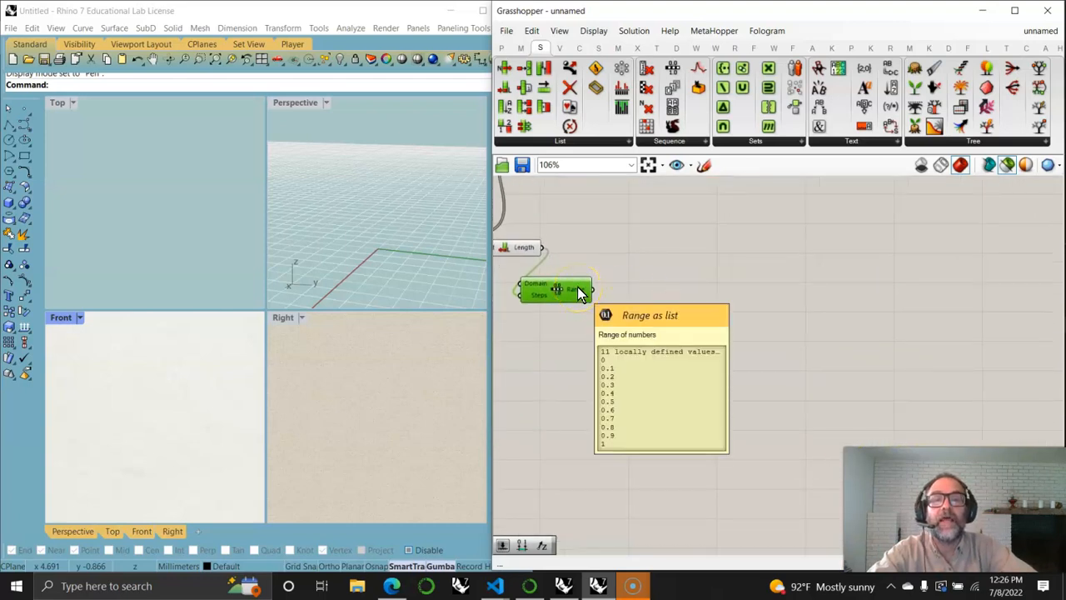
pyautogui.moveTo(578, 293); pyautogui.dragTo(740, 441, button='right')
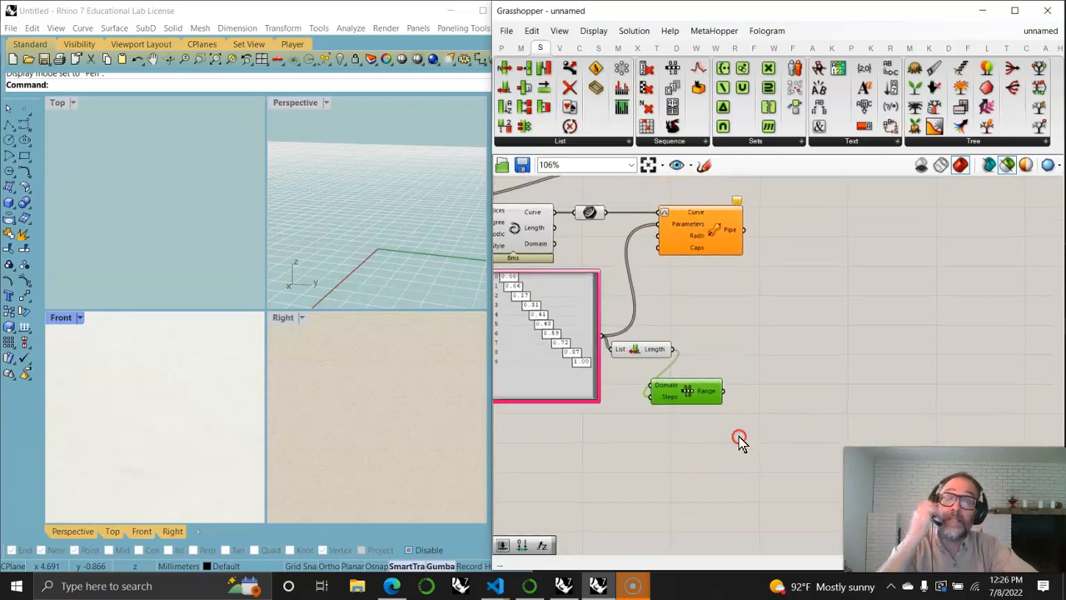
pyautogui.rightClick(667, 401)
pyautogui.moveTo(709, 458)
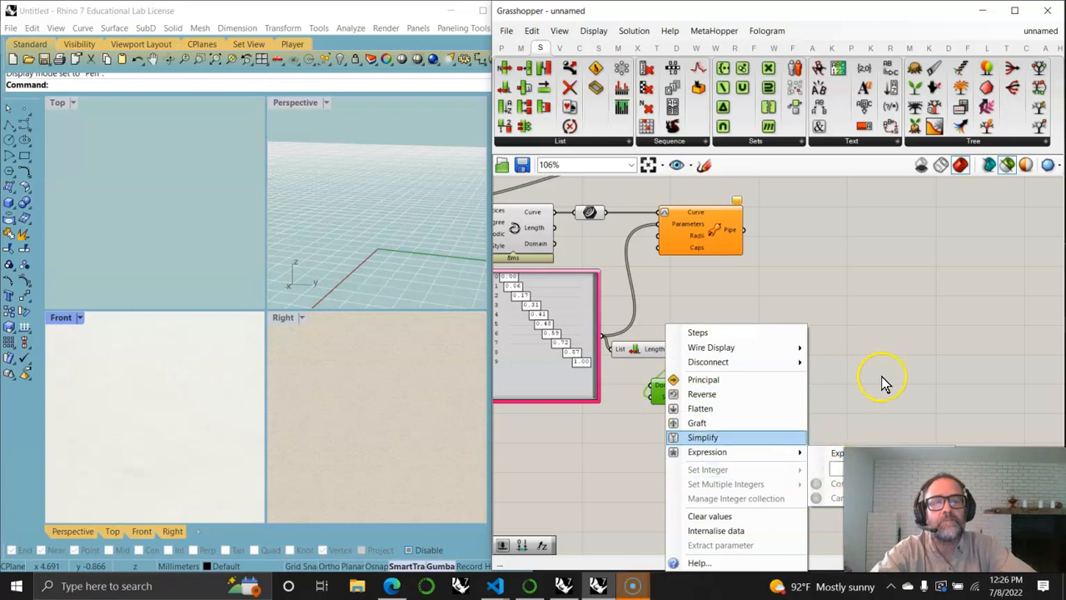
pyautogui.moveTo(884, 383); pyautogui.dragTo(756, 270, button='right')
pyautogui.rightClick(543, 279)
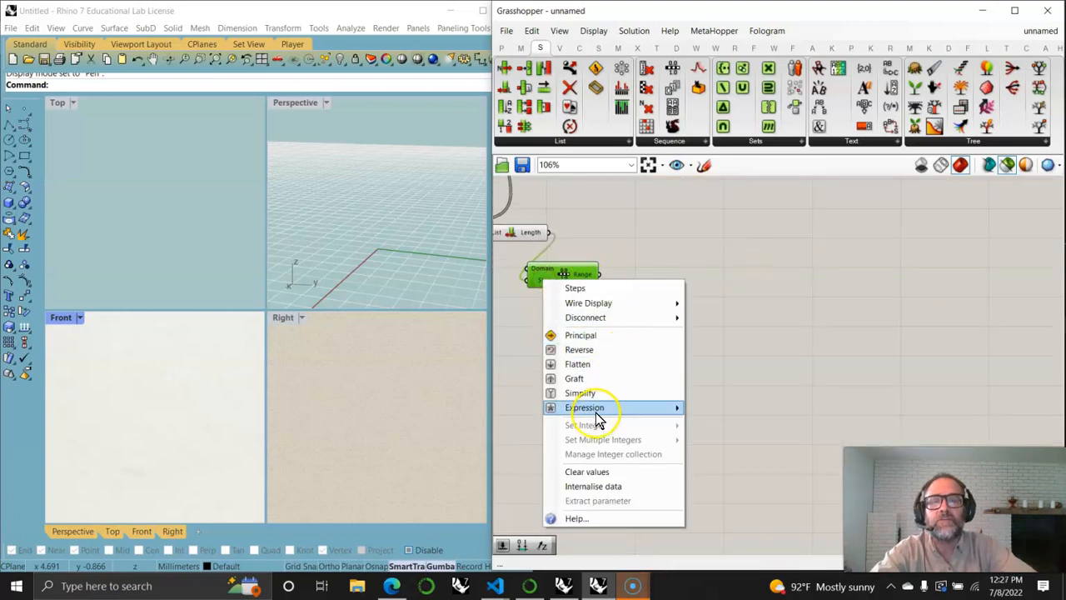
pyautogui.moveTo(597, 412)
pyautogui.click(722, 423)
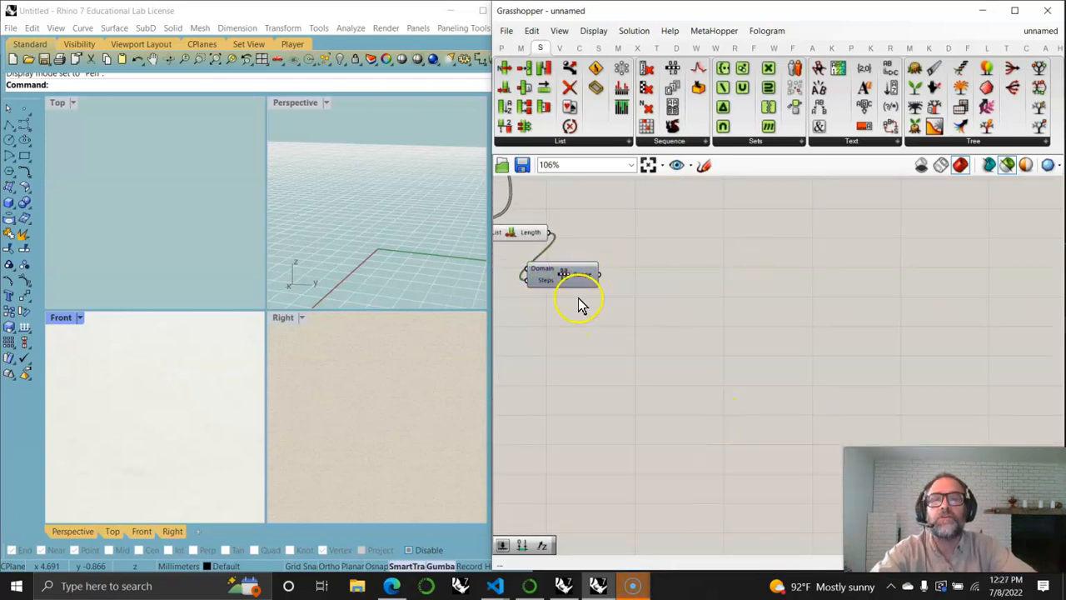
pyautogui.rightClick(545, 280)
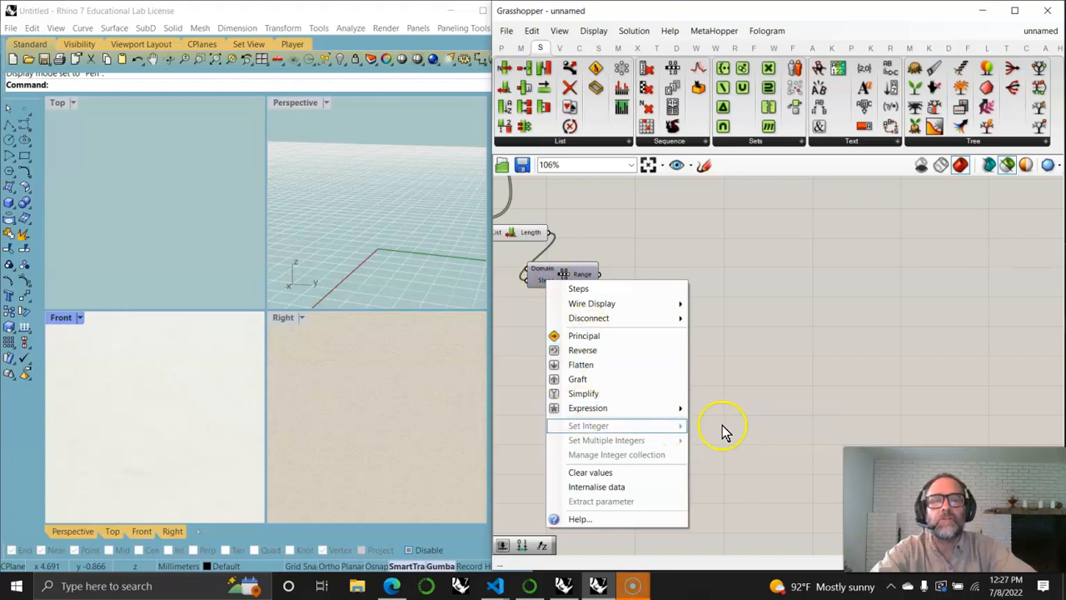
pyautogui.moveTo(714, 366); pyautogui.dragTo(744, 307, button='right')
pyautogui.moveTo(975, 491); pyautogui.dragTo(400, 485)
pyautogui.moveTo(588, 297); pyautogui.dragTo(759, 410, button='right')
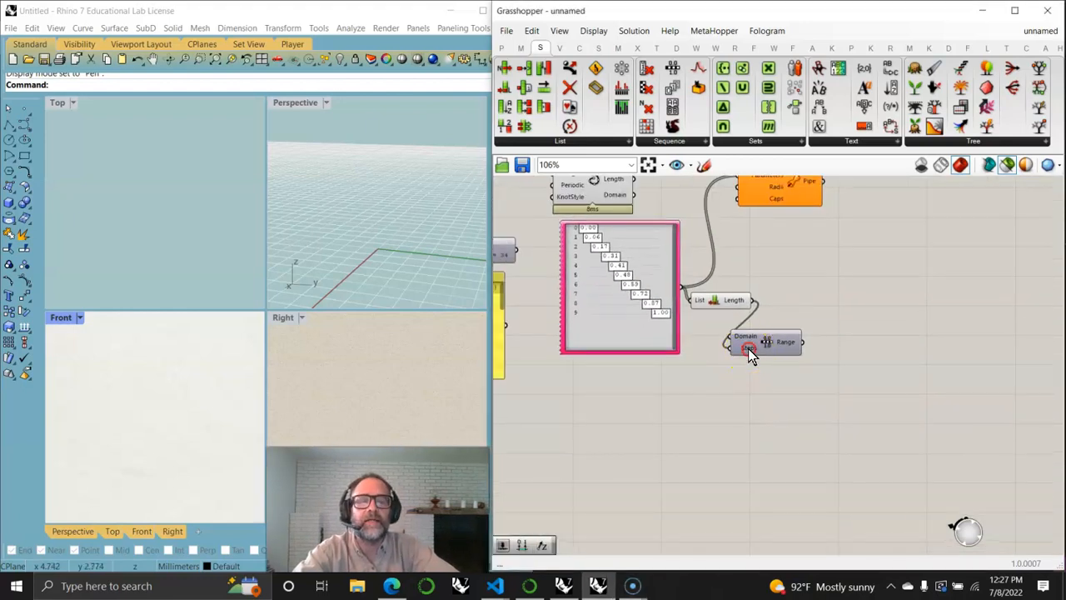
pyautogui.rightClick(749, 353)
pyautogui.moveTo(808, 454)
pyautogui.click(930, 472)
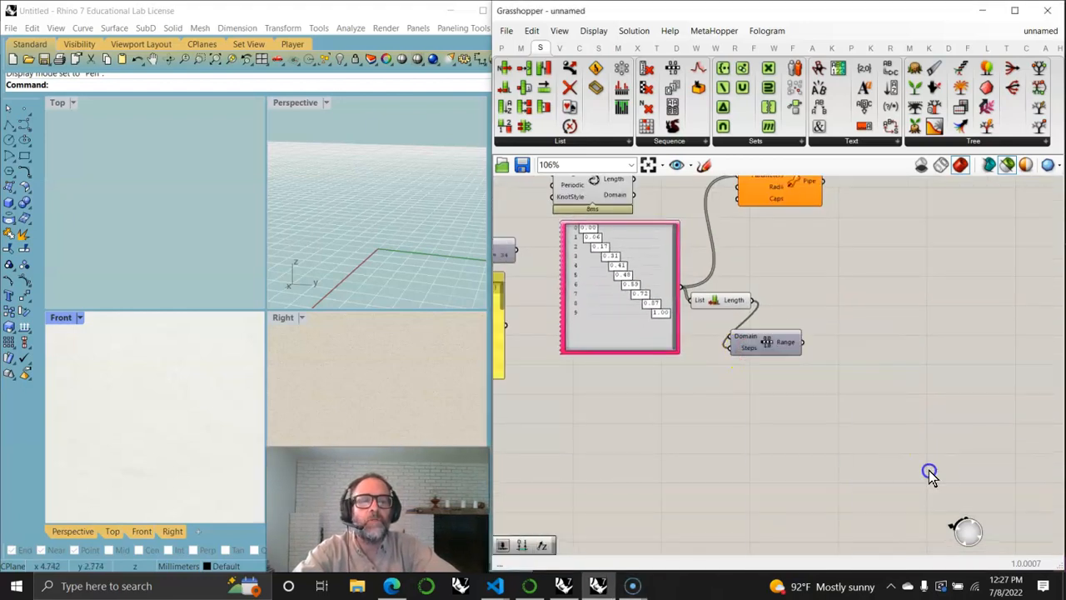
pyautogui.moveTo(819, 433); pyautogui.dragTo(745, 369, button='right')
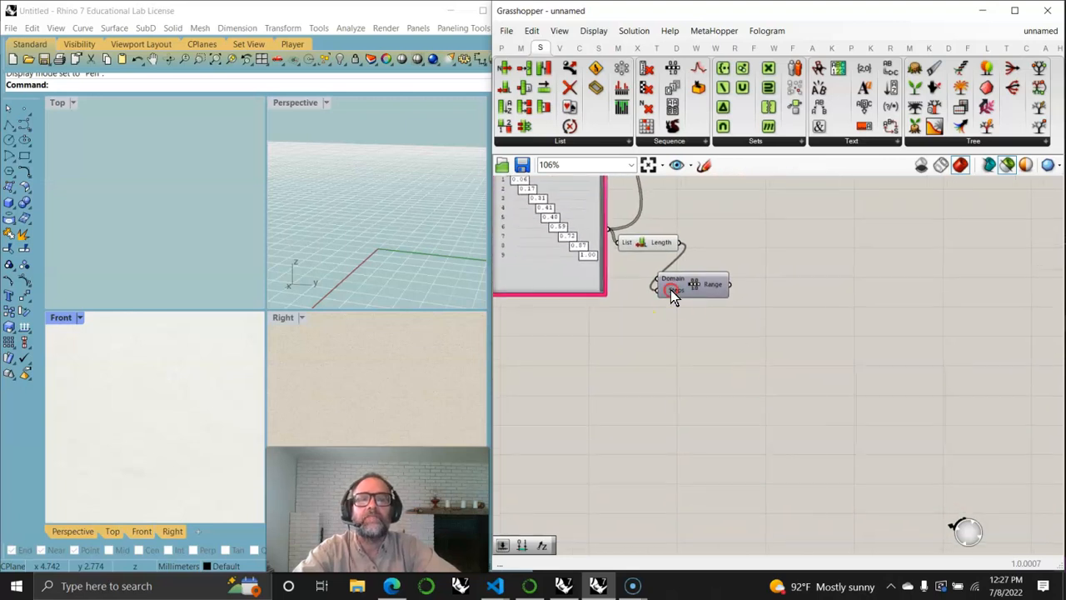
# Add an expression in x to the Range component's Steps input and commit it.
pyautogui.rightClick(674, 297)
pyautogui.moveTo(714, 418)
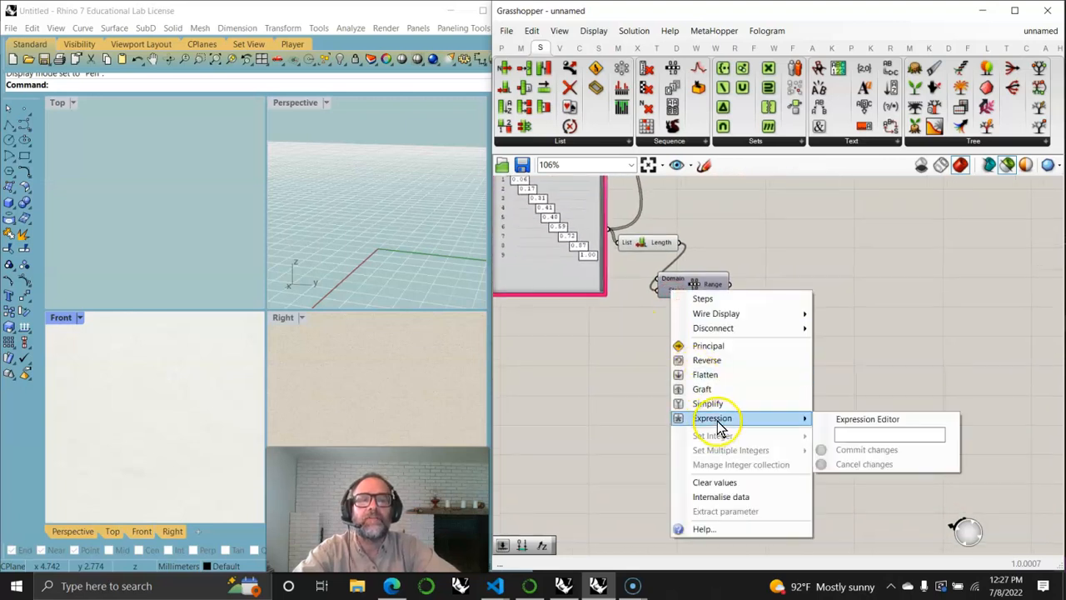
pyautogui.click(842, 433)
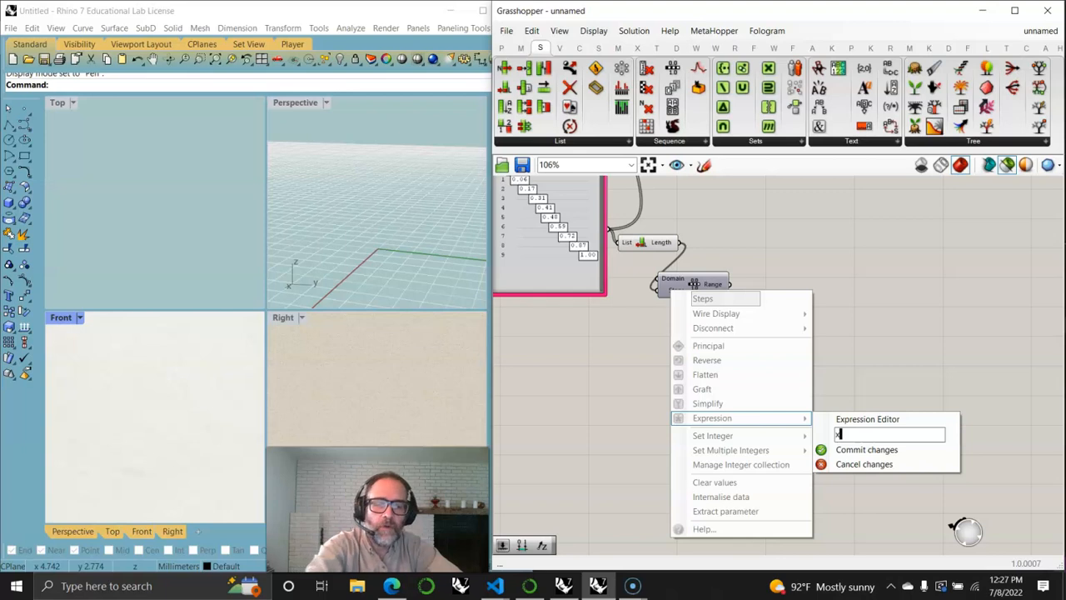
pyautogui.click(821, 449)
# Wire the Range output to Pipe Variable's Radii input and shift the Range component slightly away from List Length.
pyautogui.moveTo(690, 350); pyautogui.dragTo(680, 500, button='right')
pyautogui.moveTo(772, 331)
pyautogui.moveTo(759, 348); pyautogui.dragTo(794, 381, button='right')
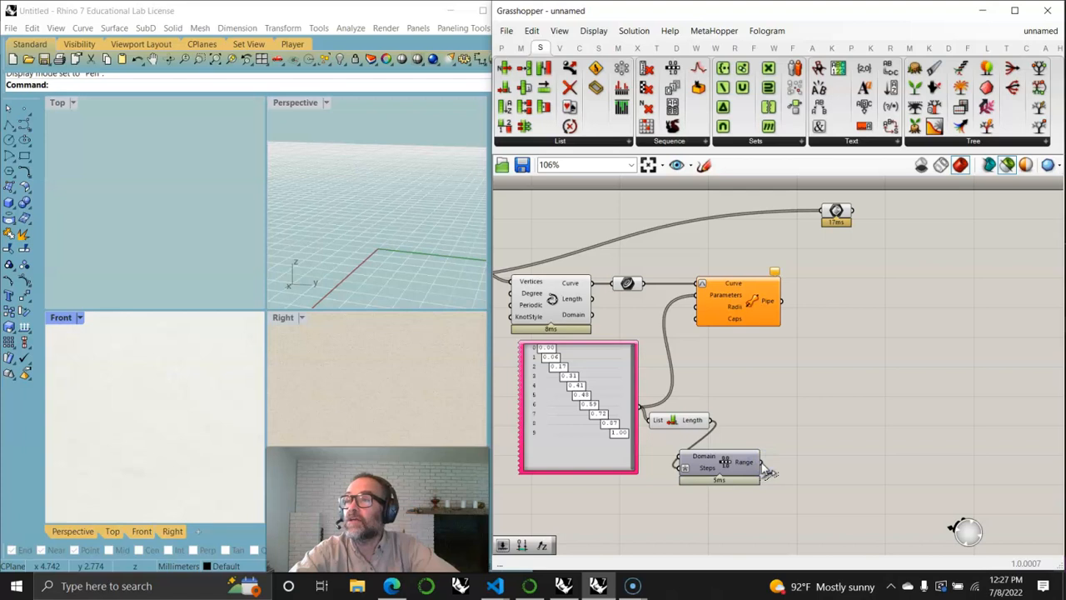
pyautogui.moveTo(763, 464); pyautogui.dragTo(698, 295)
pyautogui.moveTo(482, 248); pyautogui.dragTo(424, 228, button='right')
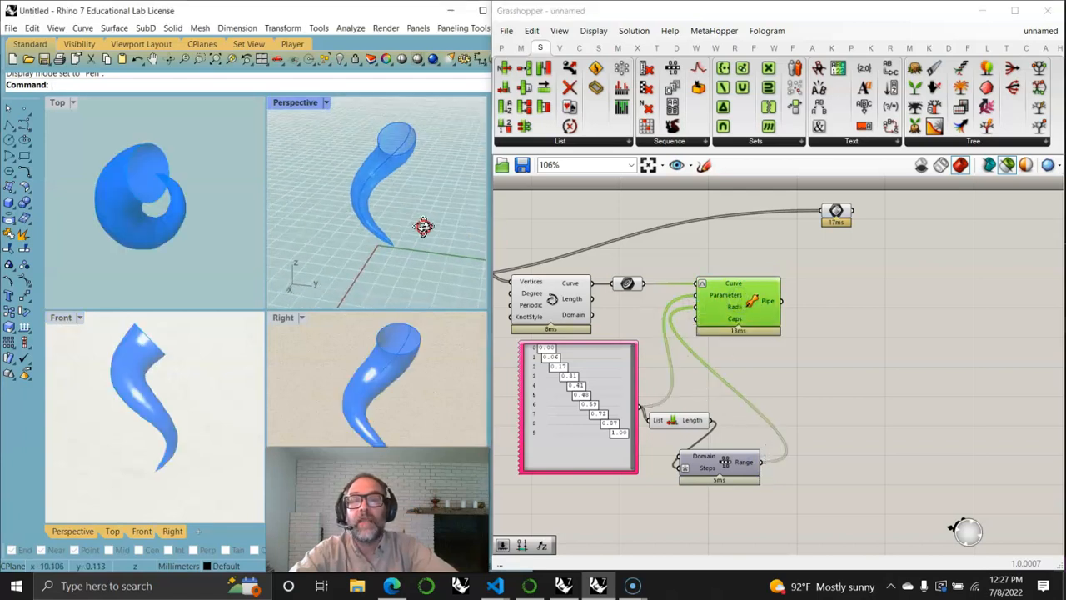
pyautogui.moveTo(713, 468); pyautogui.dragTo(748, 461)
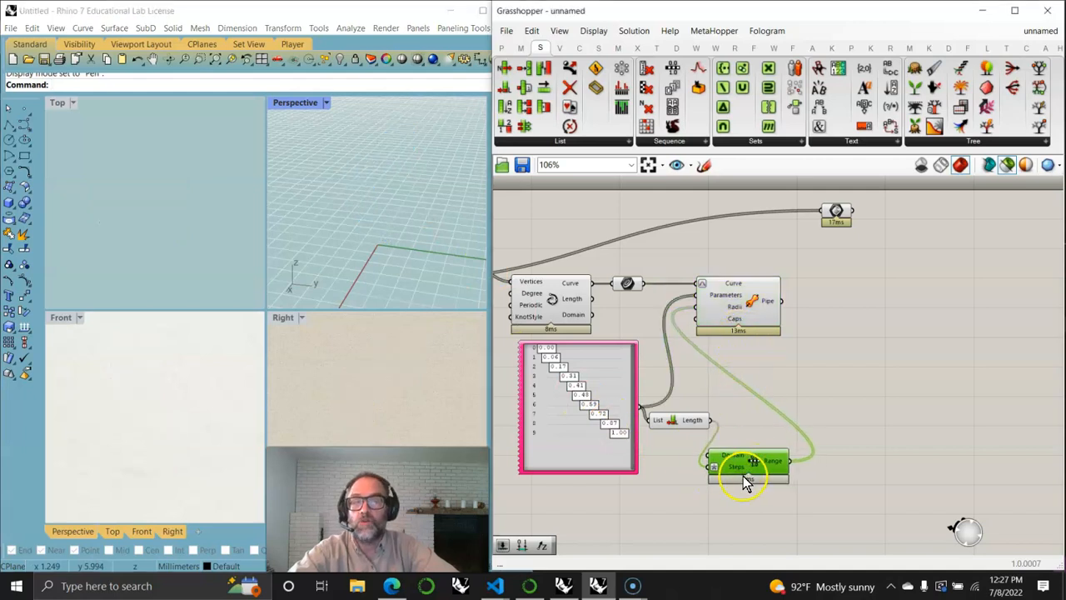
# Select Pipe Variable and turn the selected-only preview off and on again to compare the pipe with the staircase.
pyautogui.click(746, 308)
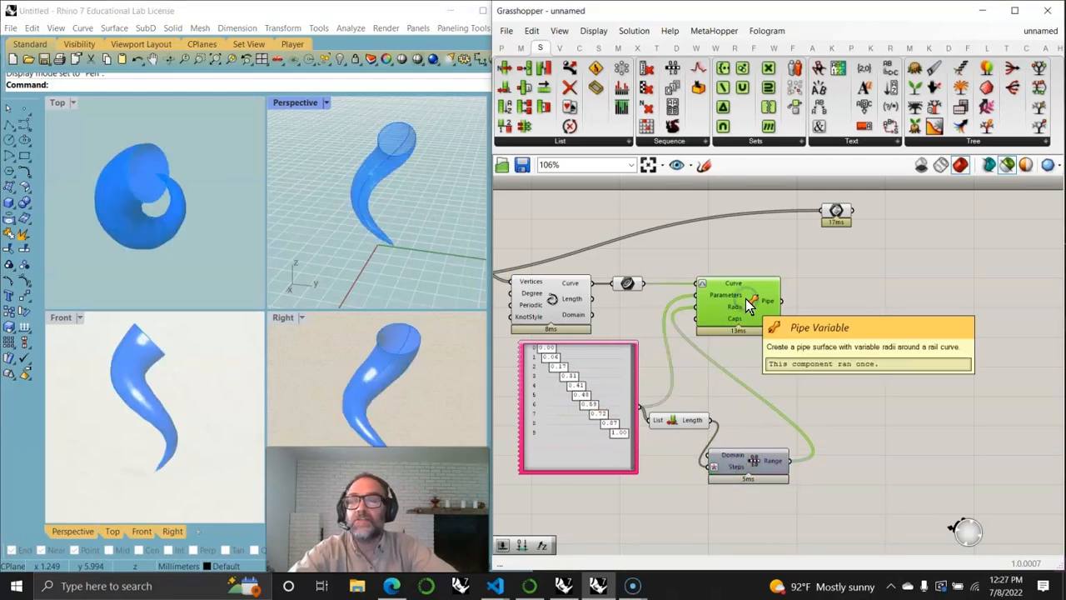
pyautogui.click(1009, 164)
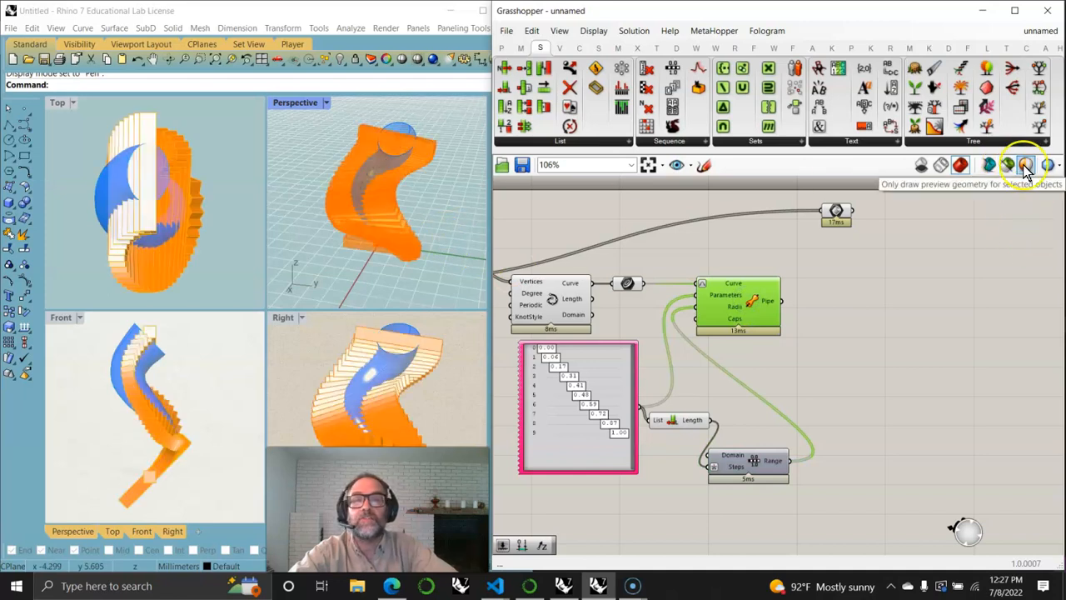
pyautogui.click(1010, 166)
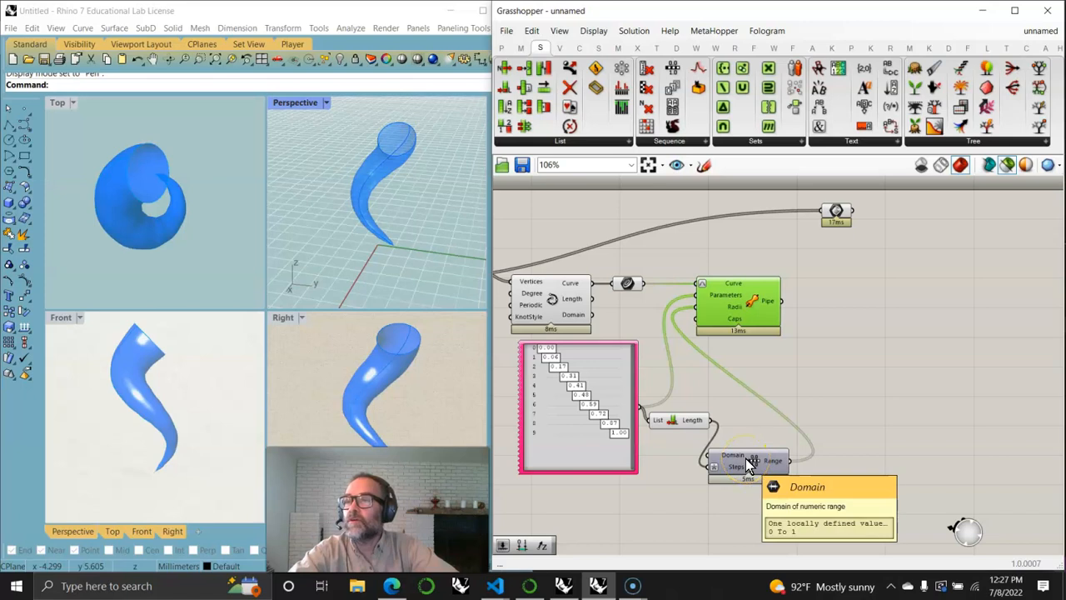
# Move Pipe Variable farther from the Curve parameter and nudge the geometry parameter above it to tidy the layout.
pyautogui.moveTo(751, 310); pyautogui.dragTo(860, 310)
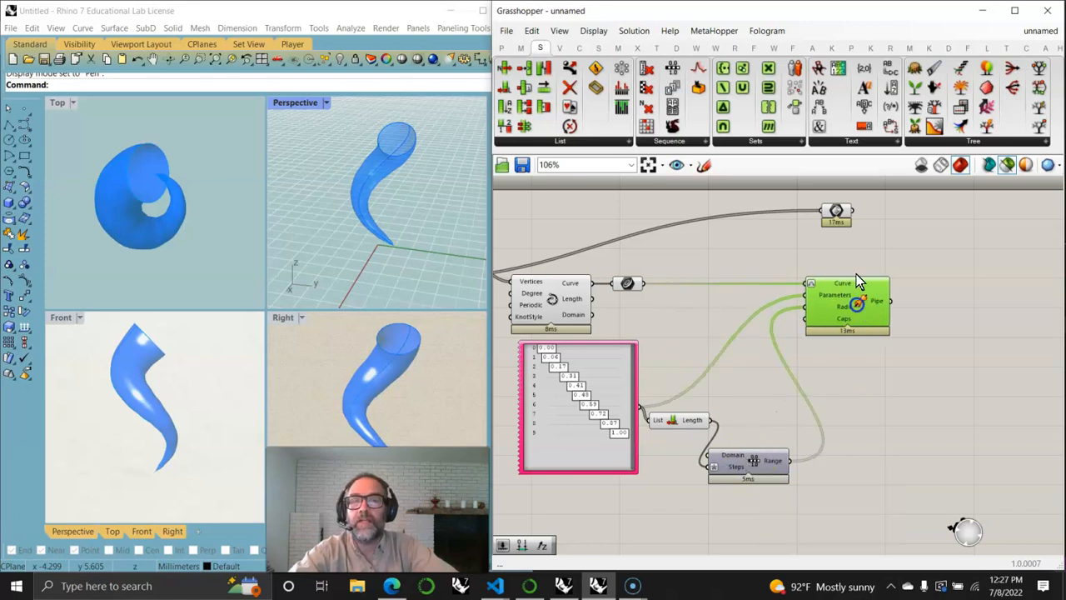
pyautogui.click(836, 212)
pyautogui.click(866, 432)
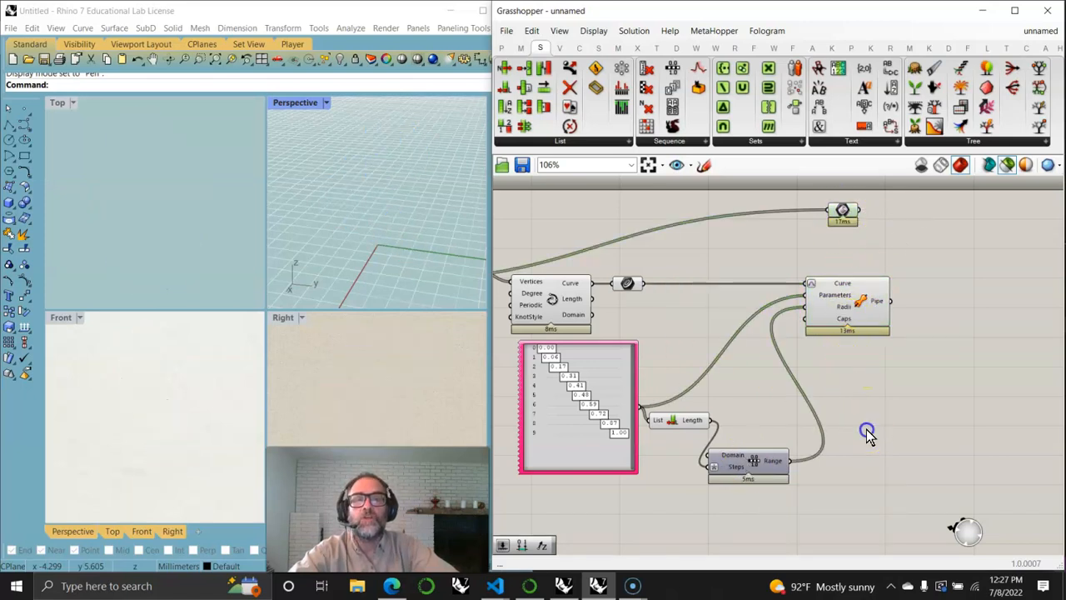
# Nudge the Range component toward List Length, select Pipe Variable and adjust the Gene Pool's 0.72 value to 0.71.
pyautogui.moveTo(753, 464); pyautogui.dragTo(745, 457)
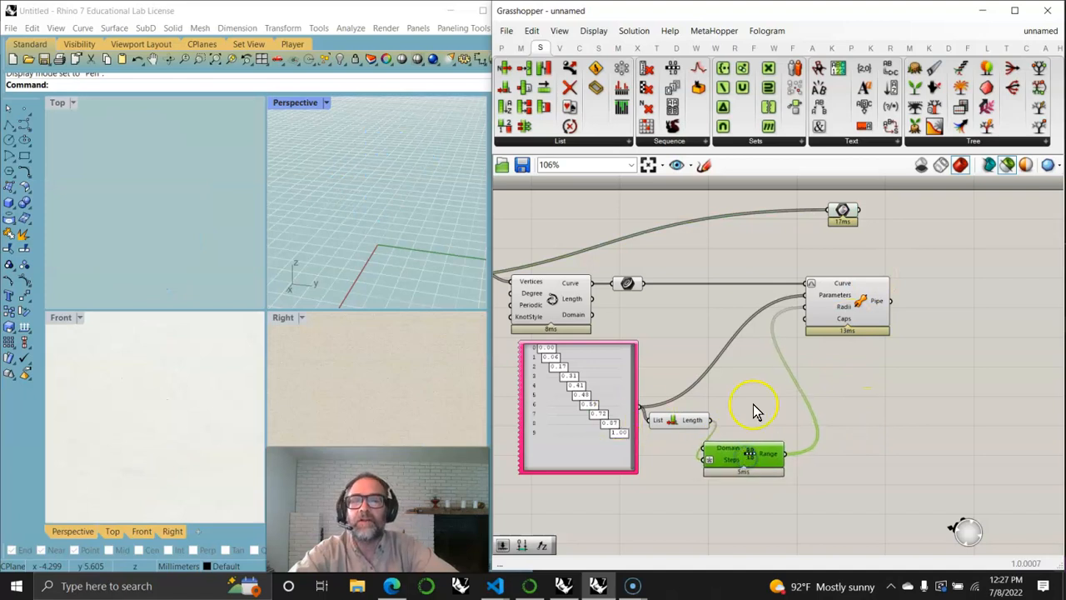
pyautogui.click(858, 312)
pyautogui.moveTo(602, 415)
pyautogui.mouseDown()
pyautogui.moveTo(614, 416)
pyautogui.moveTo(602, 415)
pyautogui.mouseUp()
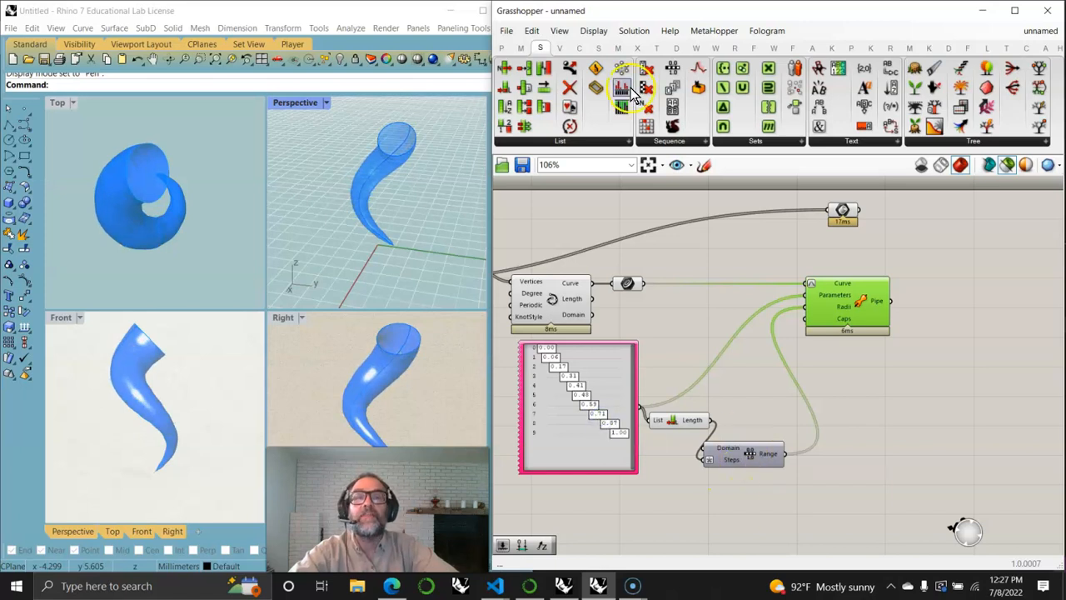
# Place a Graph Mapper below Pipe Variable and wire the Range output into its input.
pyautogui.click(505, 47)
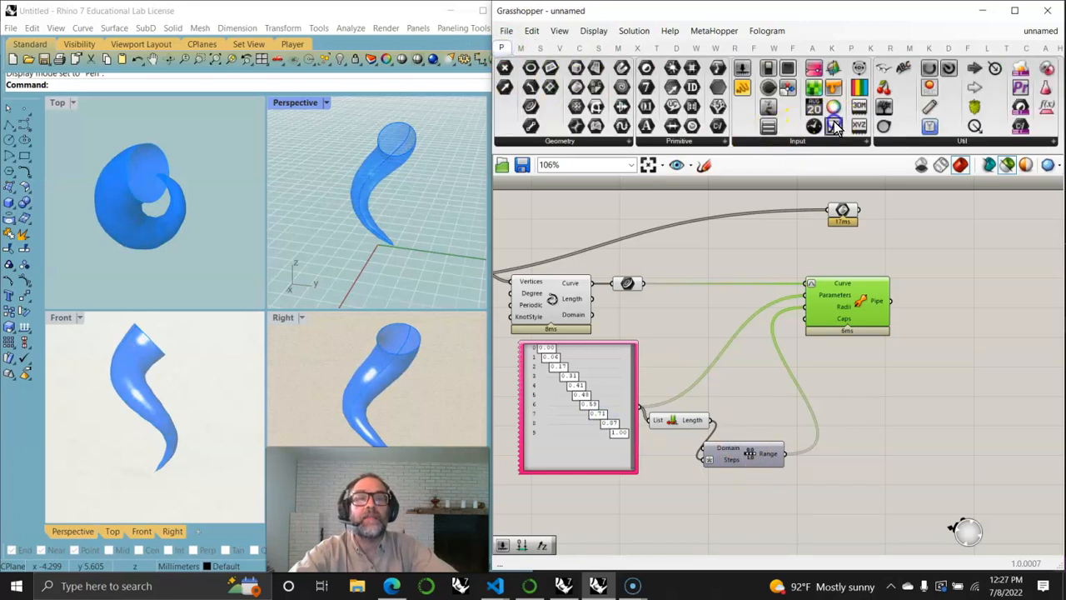
pyautogui.moveTo(866, 392); pyautogui.dragTo(865, 389)
pyautogui.moveTo(784, 453); pyautogui.dragTo(819, 389)
pyautogui.moveTo(888, 390); pyautogui.dragTo(869, 400)
# Set the Graph Mapper's graph type to Bezier.
pyautogui.rightClick(850, 425)
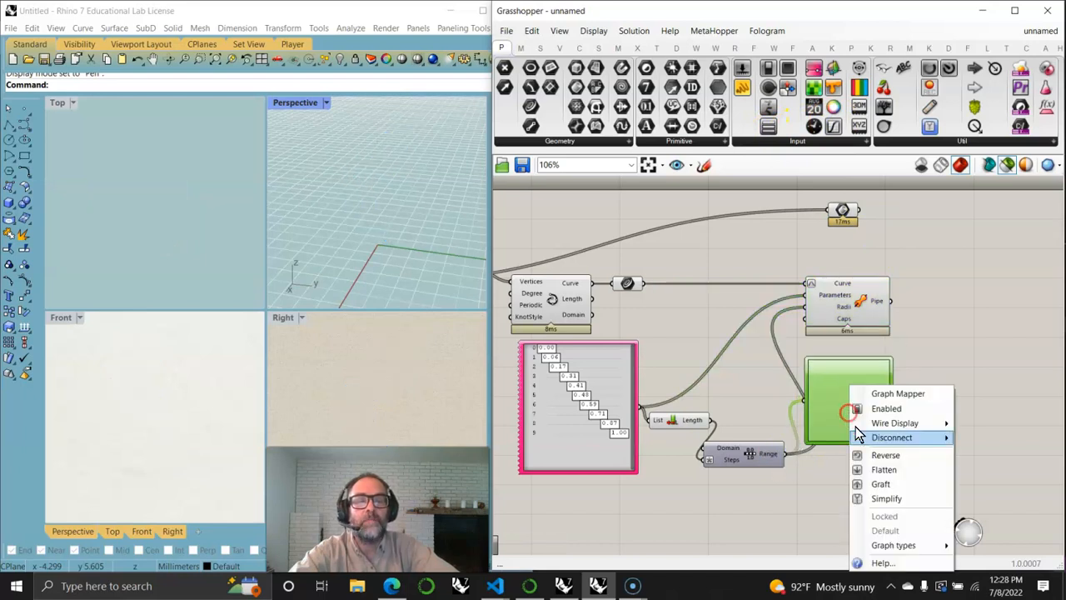
pyautogui.moveTo(895, 548)
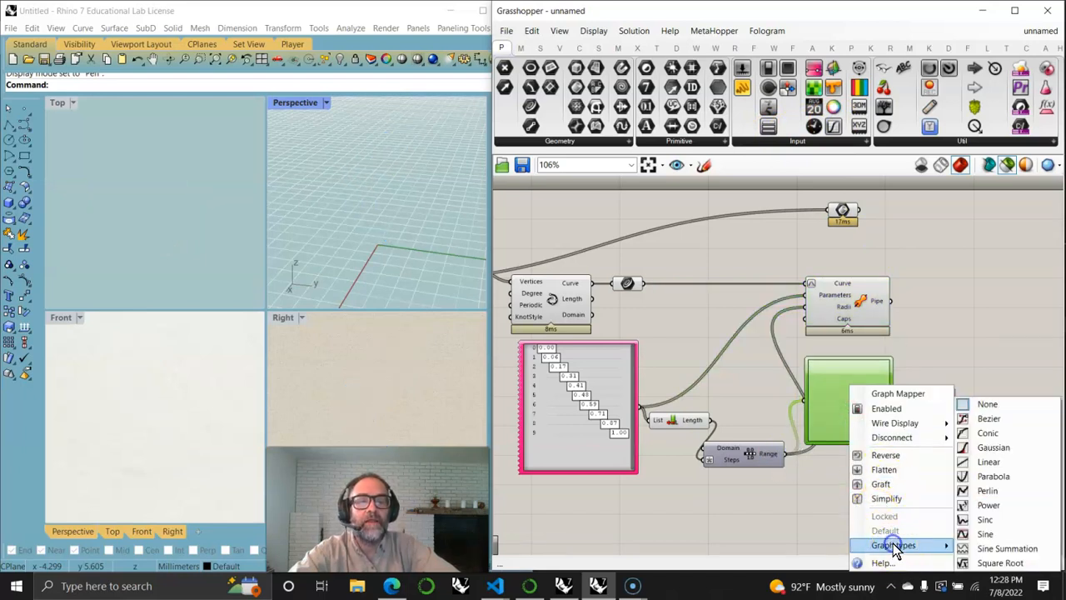
pyautogui.click(990, 420)
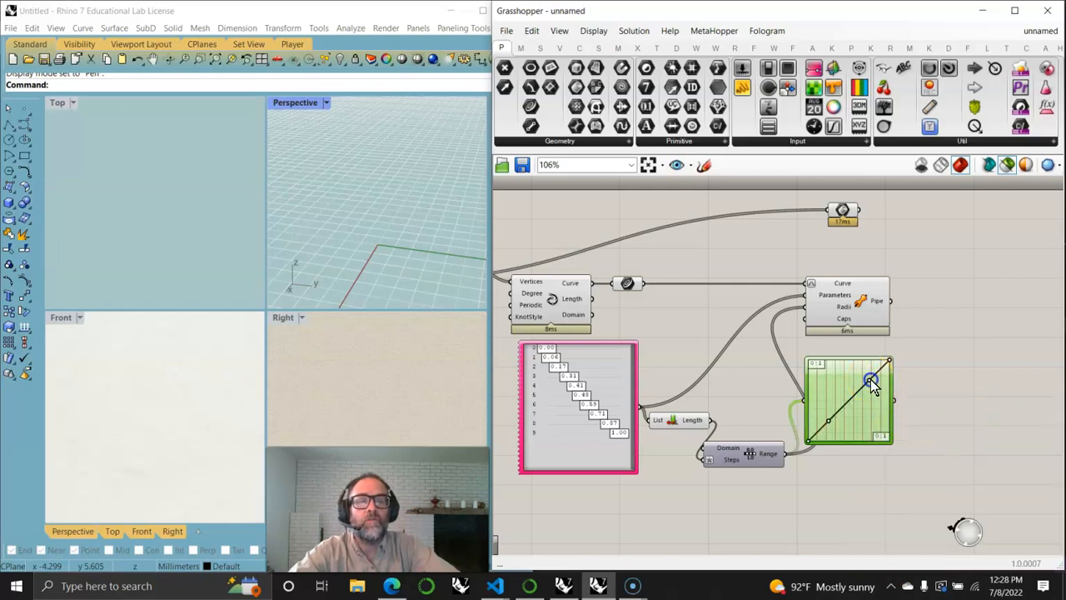
# Wire the Graph Mapper output to Pipe Variable's Radii input and reshape the Bezier curve with both handles and a raised start point.
pyautogui.moveTo(871, 381); pyautogui.dragTo(846, 373)
pyautogui.moveTo(829, 421); pyautogui.dragTo(805, 306)
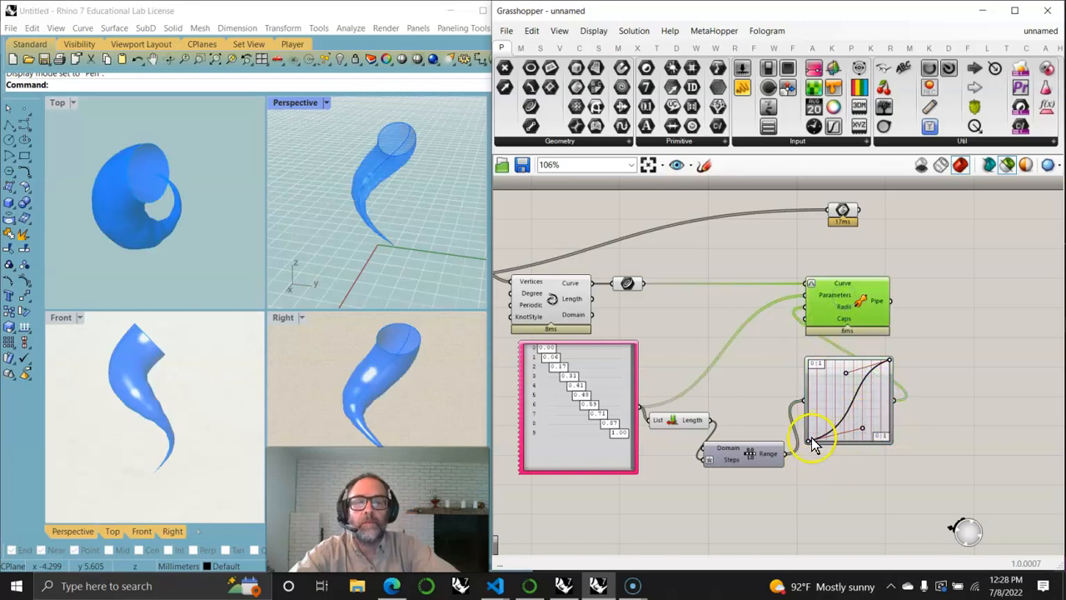
pyautogui.moveTo(811, 440); pyautogui.dragTo(809, 394)
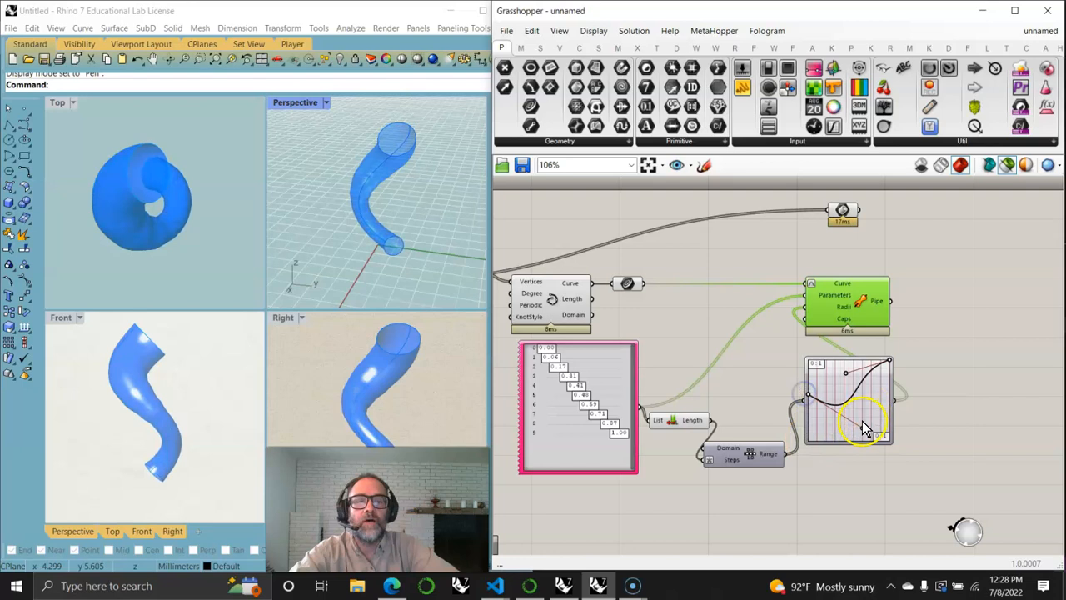
pyautogui.moveTo(861, 428)
pyautogui.mouseDown()
pyautogui.moveTo(865, 413)
pyautogui.moveTo(867, 424)
pyautogui.mouseUp()
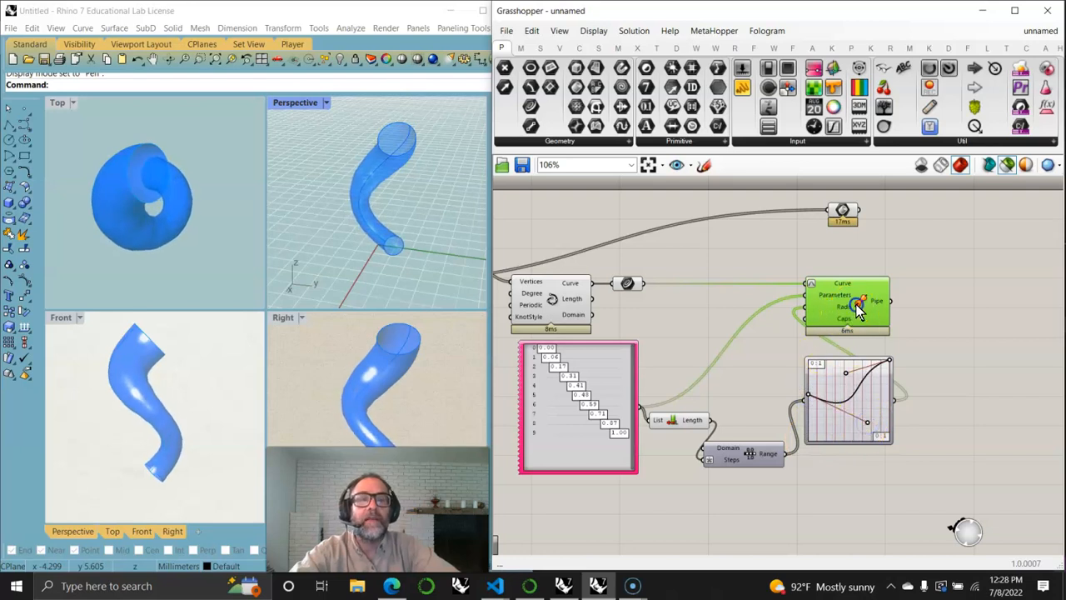
# Add a Number Slider set to 2, wire it to Pipe Variable's Caps input and select Pipe Variable.
pyautogui.scroll(3, 912, 343)
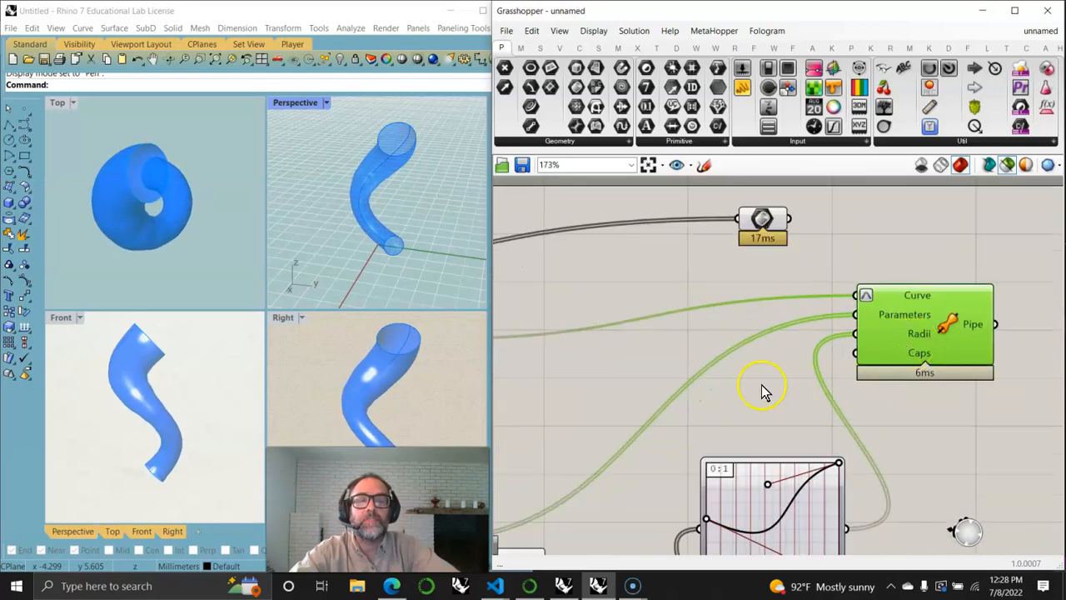
pyautogui.doubleClick(747, 380)
pyautogui.write('0')
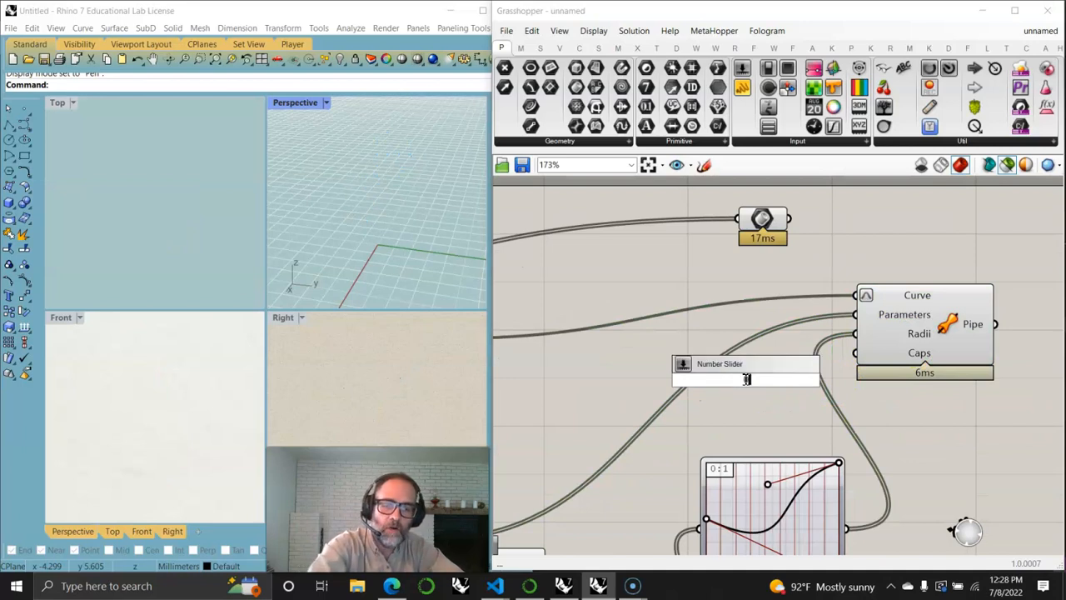
pyautogui.moveTo(926, 352)
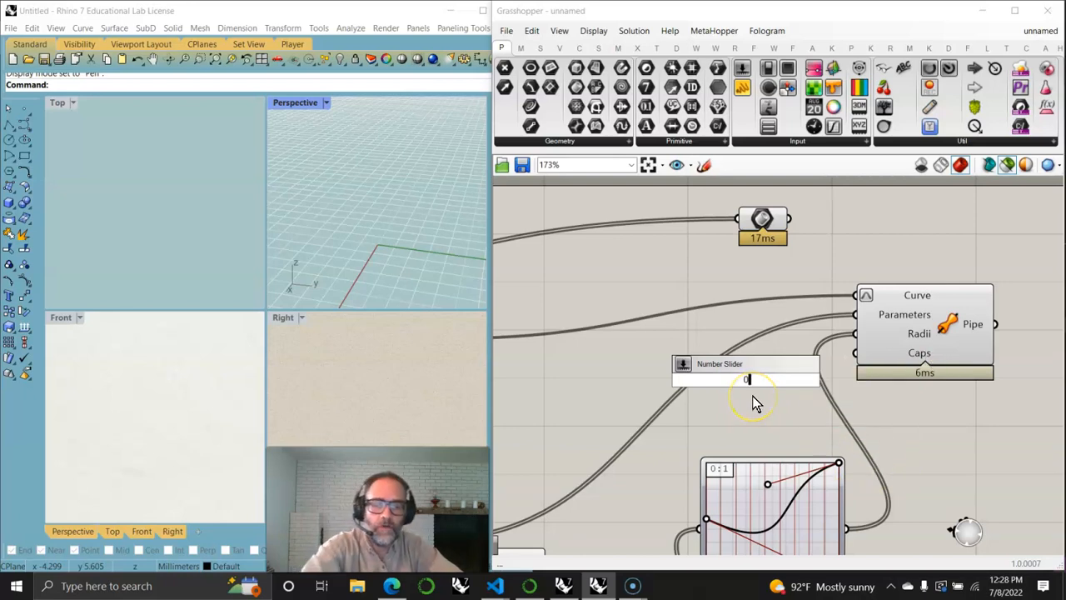
pyautogui.press('Return')
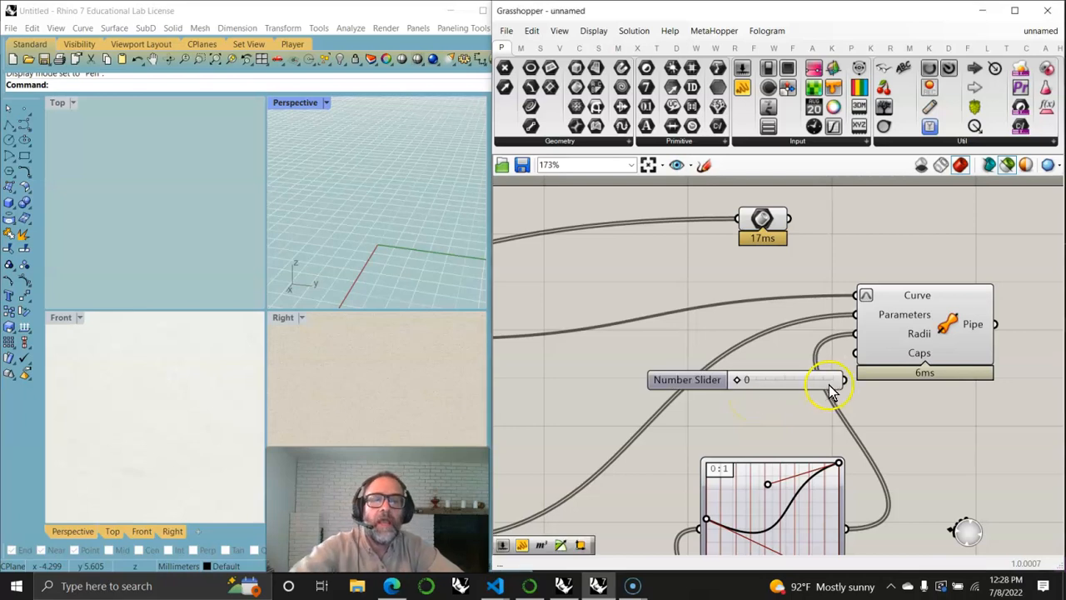
pyautogui.moveTo(740, 381); pyautogui.dragTo(812, 385)
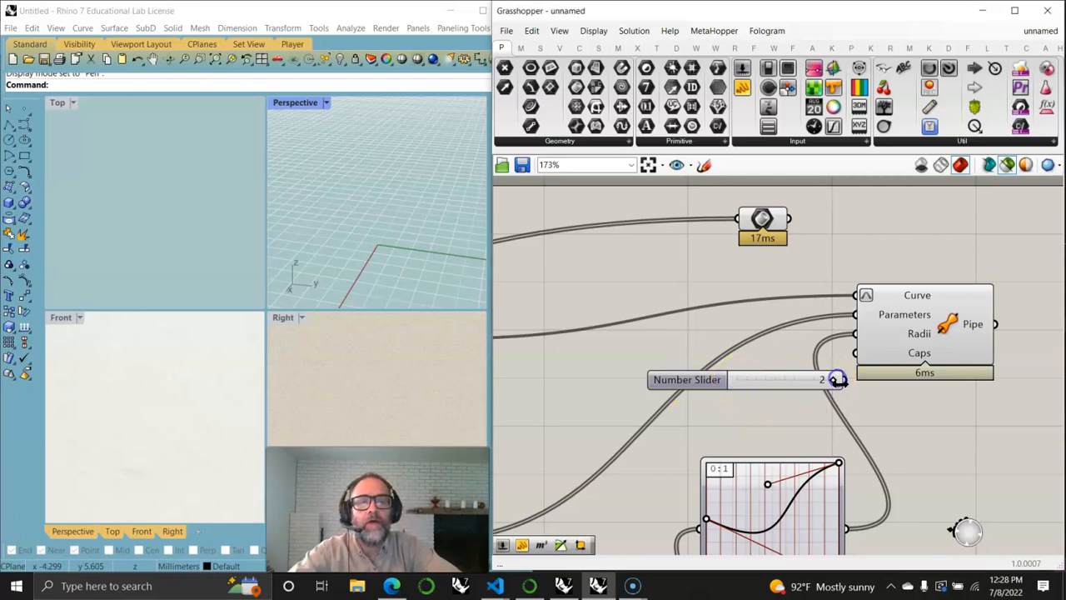
pyautogui.moveTo(931, 337); pyautogui.dragTo(930, 337)
# Nudge the Graph Mapper slightly toward the Range component and reselect Pipe Variable.
pyautogui.moveTo(771, 504); pyautogui.dragTo(673, 312, button='right')
pyautogui.moveTo(682, 366); pyautogui.dragTo(754, 424, button='right')
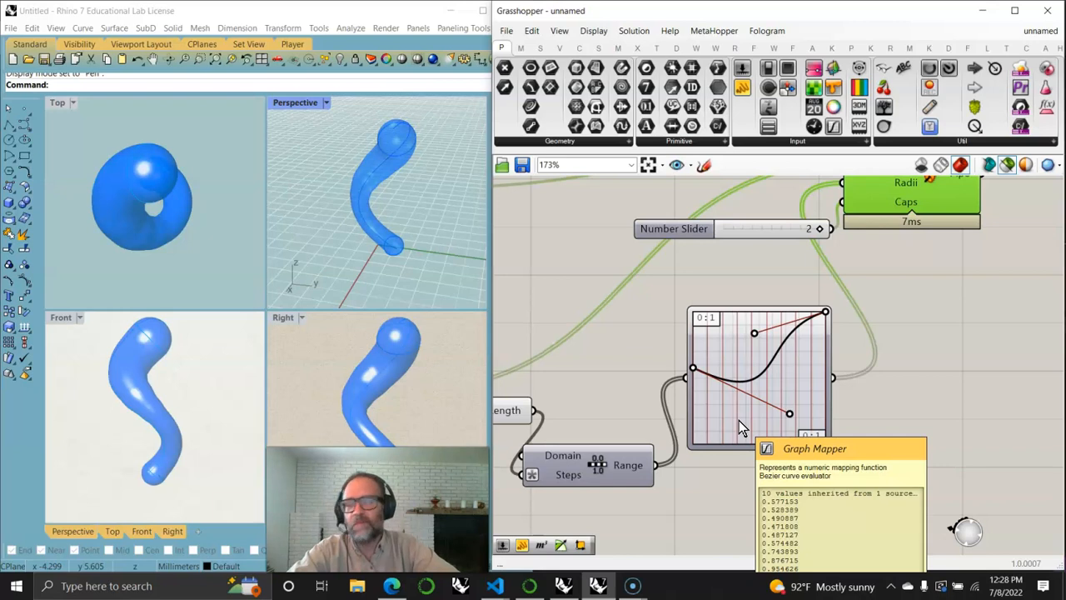
pyautogui.moveTo(739, 420); pyautogui.dragTo(725, 408)
pyautogui.moveTo(898, 317); pyautogui.dragTo(829, 387, button='right')
pyautogui.click(834, 265)
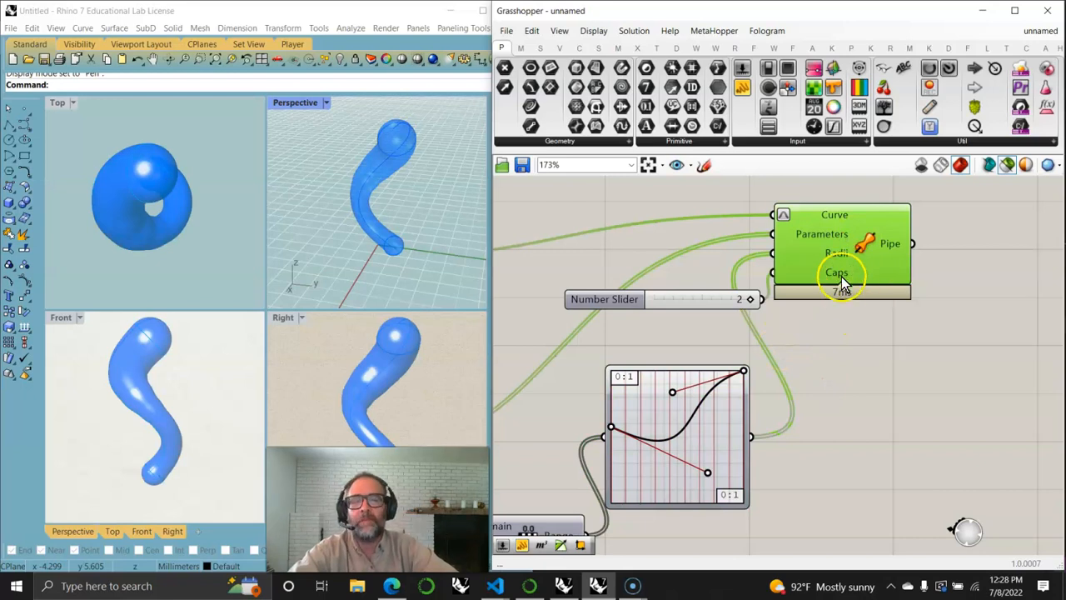
# Open the Graph Mapper's Graph Editor to examine its X and Y domain limits, and close it without changes.
pyautogui.rightClick(852, 414)
pyautogui.rightClick(696, 446)
pyautogui.click(681, 451)
pyautogui.rightClick(683, 450)
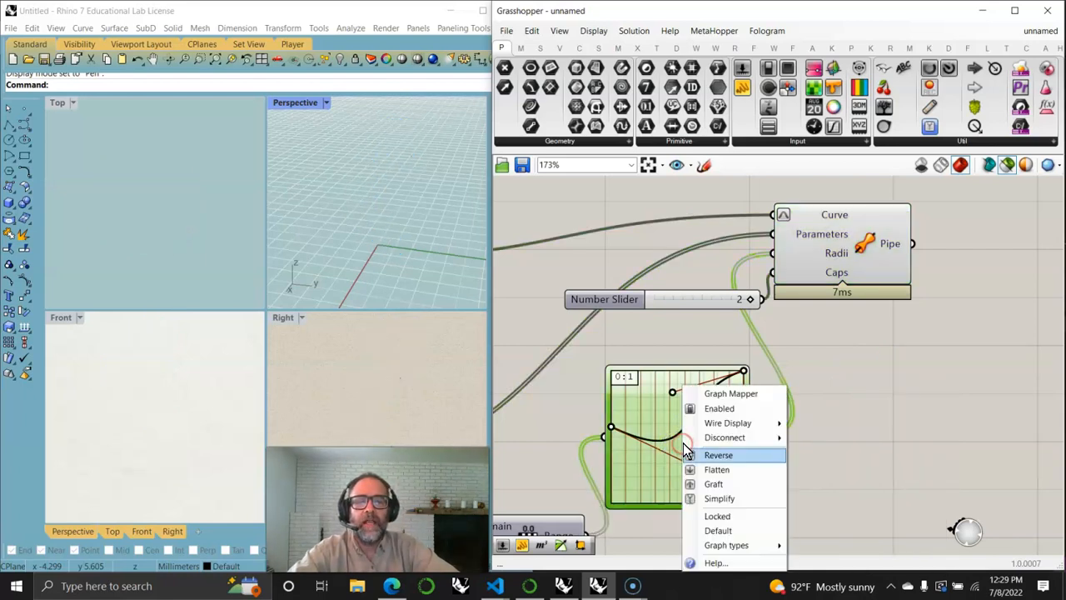
pyautogui.click(656, 482)
pyautogui.rightClick(646, 410)
pyautogui.doubleClick(640, 410)
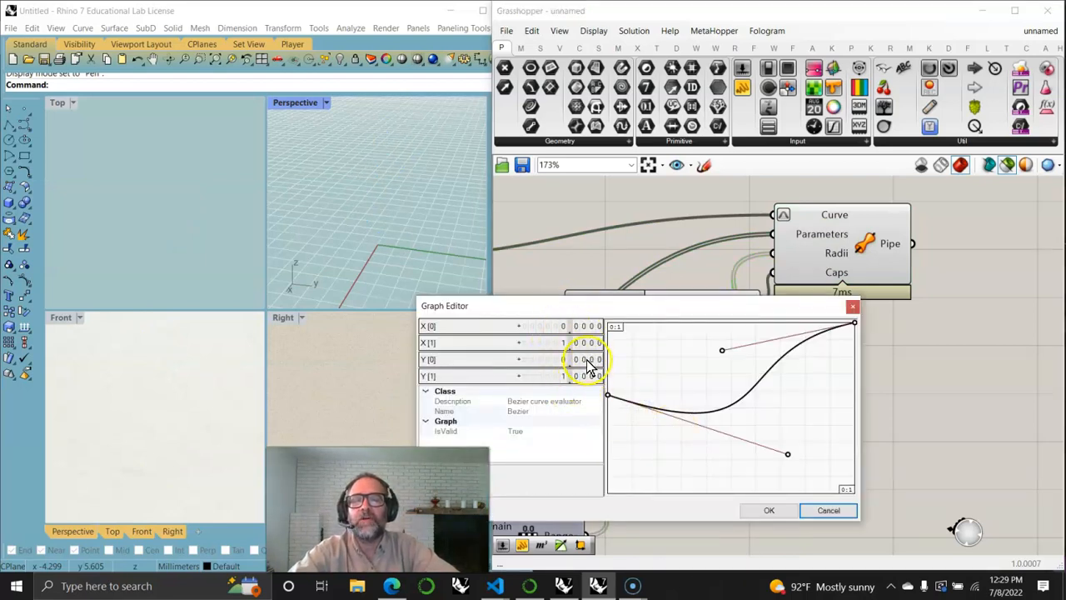
pyautogui.click(851, 310)
pyautogui.moveTo(710, 454); pyautogui.dragTo(899, 358, button='right')
pyautogui.moveTo(727, 463); pyautogui.dragTo(649, 472, button='right')
pyautogui.moveTo(730, 349); pyautogui.dragTo(742, 370, button='right')
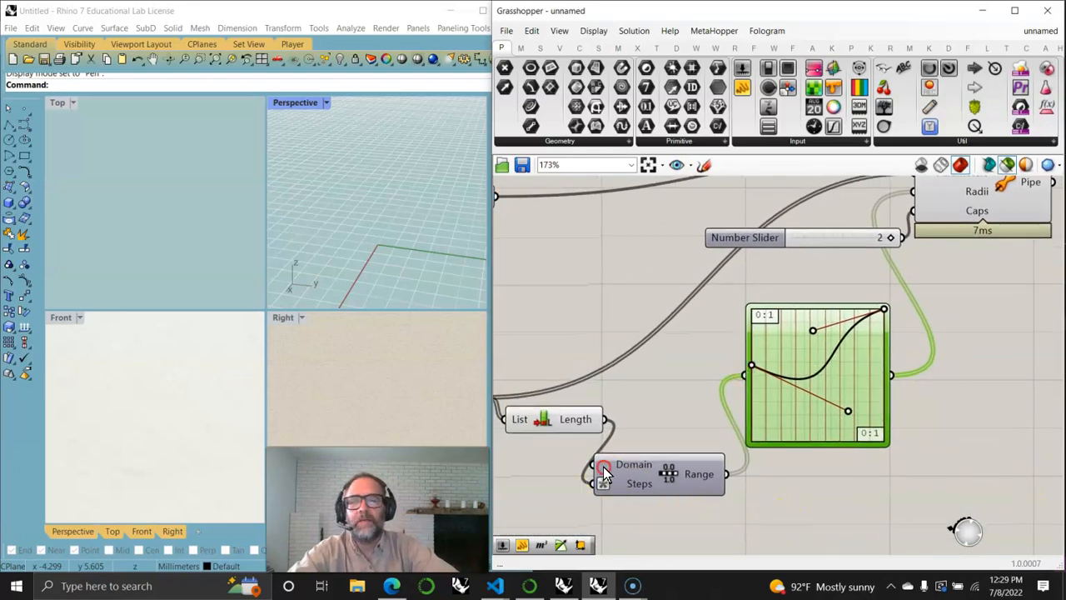
pyautogui.moveTo(604, 473); pyautogui.dragTo(876, 448, button='right')
pyautogui.rightClick(706, 339)
pyautogui.moveTo(904, 282); pyautogui.dragTo(631, 389, button='right')
pyautogui.moveTo(920, 373); pyautogui.dragTo(794, 369, button='right')
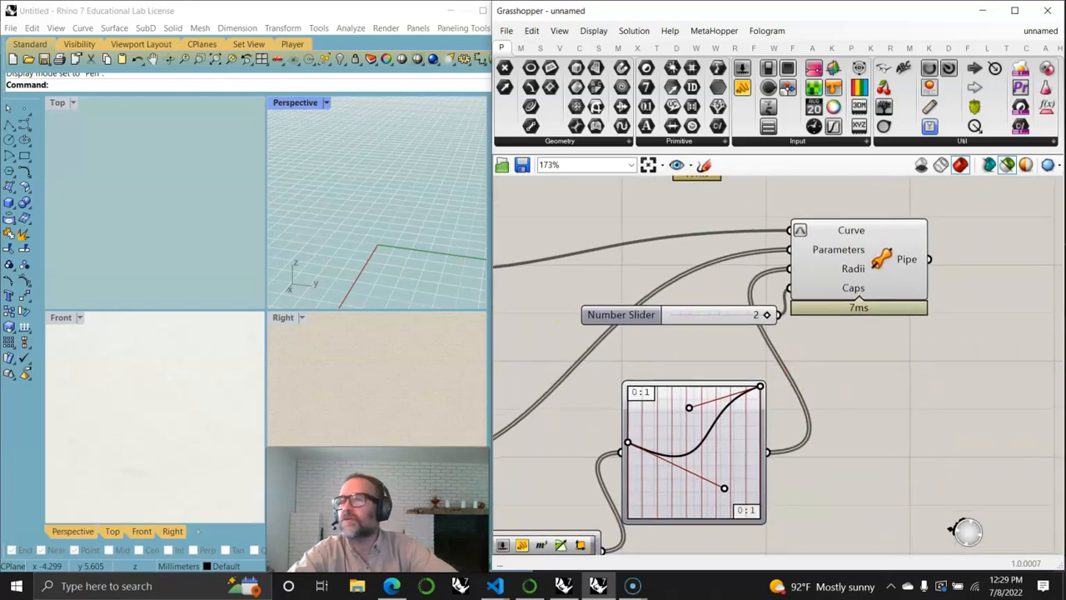
pyautogui.hotkey('alt', 'Tab')
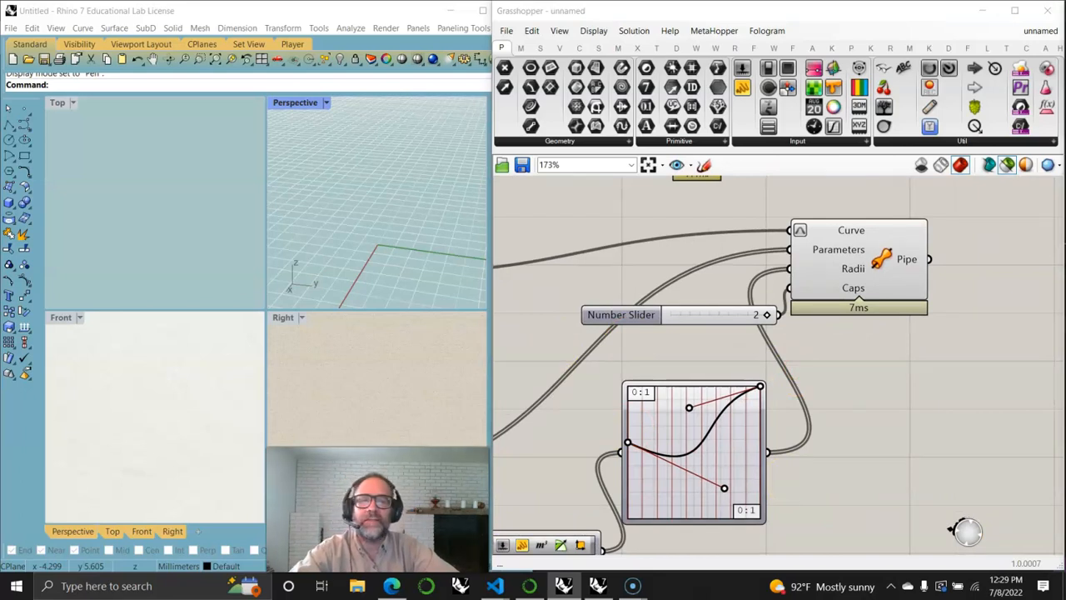
# Move Pipe Variable and its Caps slider farther along the canvas, and turn off the selected-only preview with Pipe Variable selected.
pyautogui.moveTo(879, 258); pyautogui.dragTo(977, 248)
pyautogui.moveTo(737, 325); pyautogui.dragTo(821, 309)
pyautogui.moveTo(970, 371); pyautogui.dragTo(785, 348, button='right')
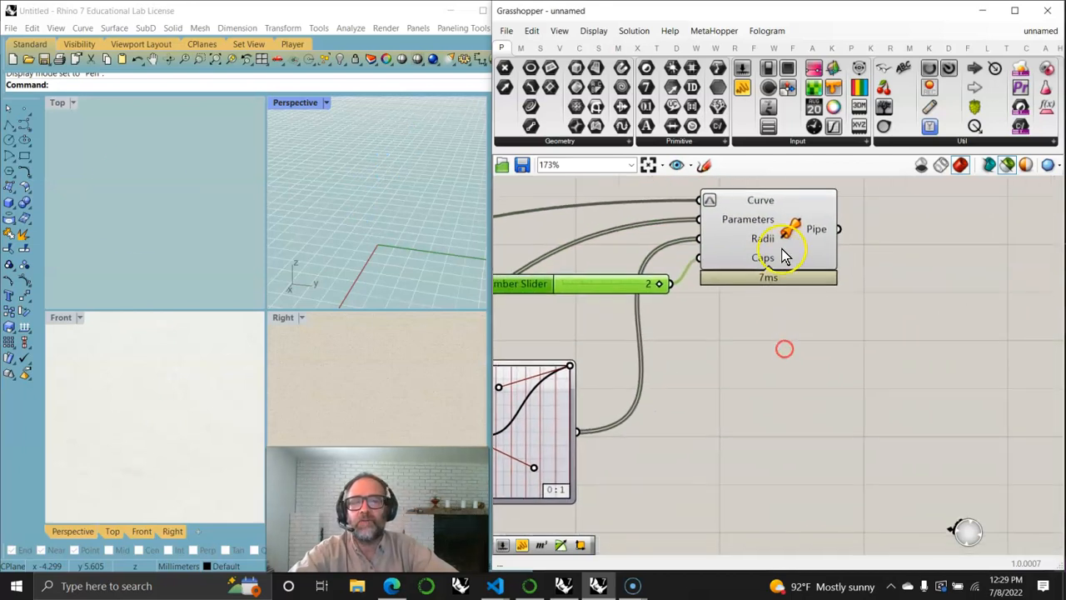
pyautogui.click(783, 254)
pyautogui.click(1007, 165)
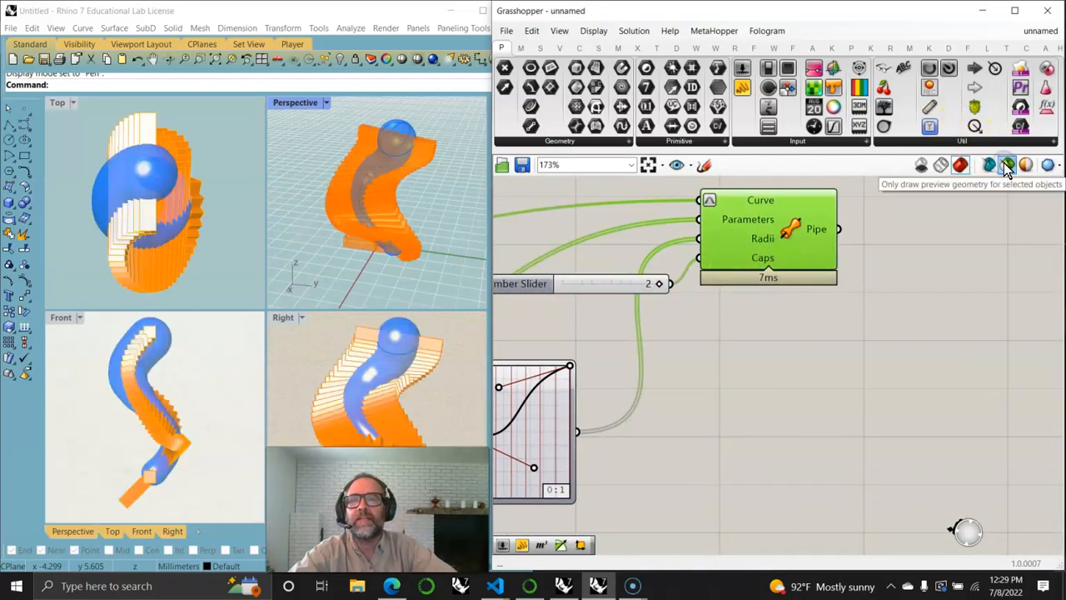
# Change the Graph Mapper's graph type from Bezier to Parabola.
pyautogui.moveTo(741, 409); pyautogui.dragTo(931, 340, button='right')
pyautogui.rightClick(712, 383)
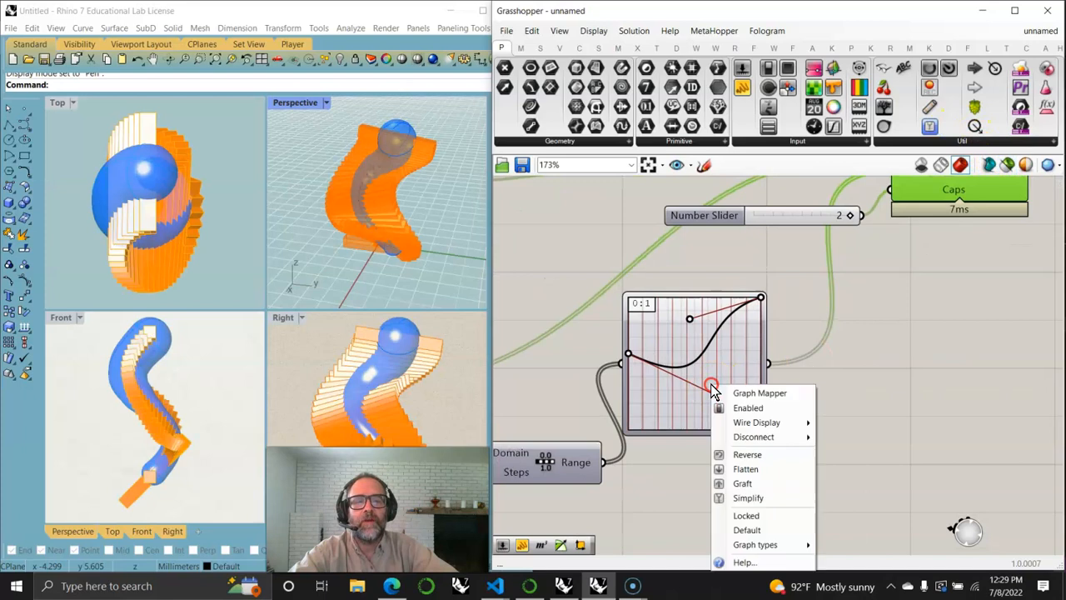
pyautogui.moveTo(755, 544)
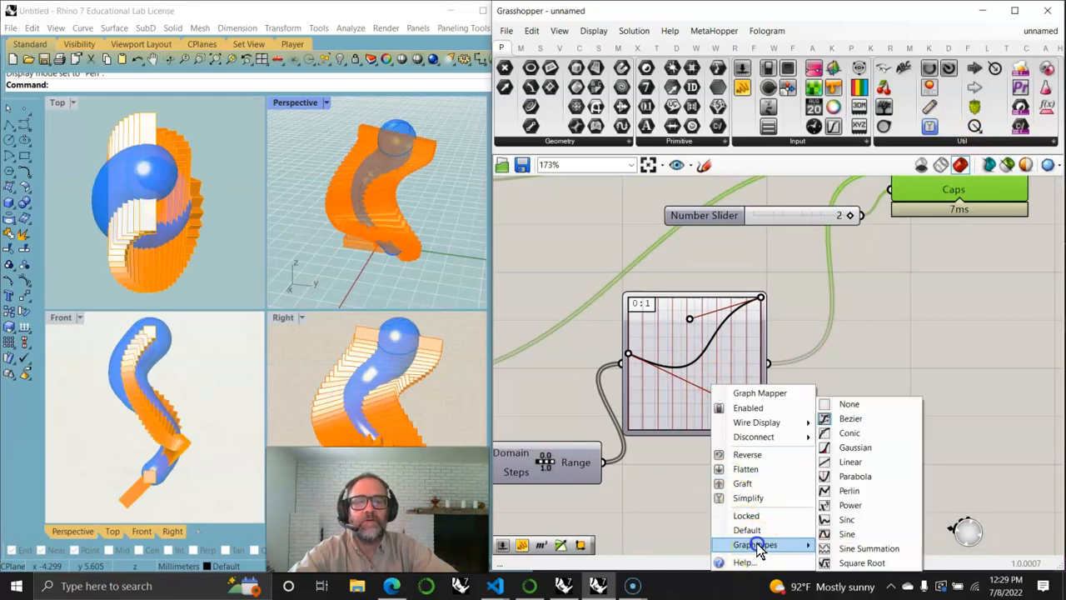
pyautogui.click(854, 476)
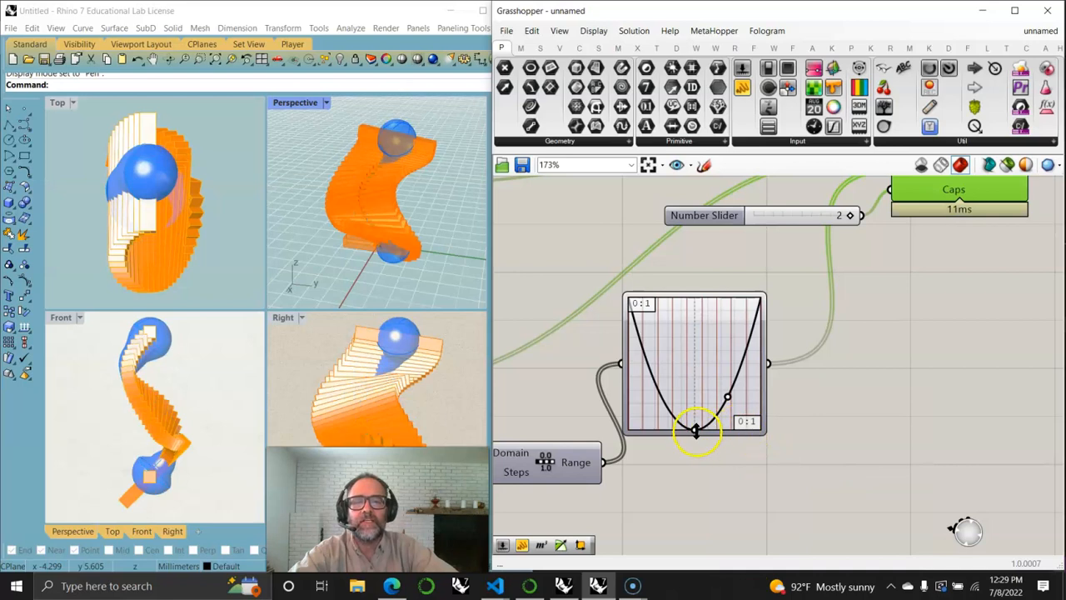
# Reshape the parabola into an arch by raising its vertex and moving its side grip, checking the pipe in the Rhino viewports.
pyautogui.moveTo(698, 438); pyautogui.dragTo(698, 360)
pyautogui.moveTo(724, 397); pyautogui.dragTo(753, 369)
pyautogui.click(381, 374)
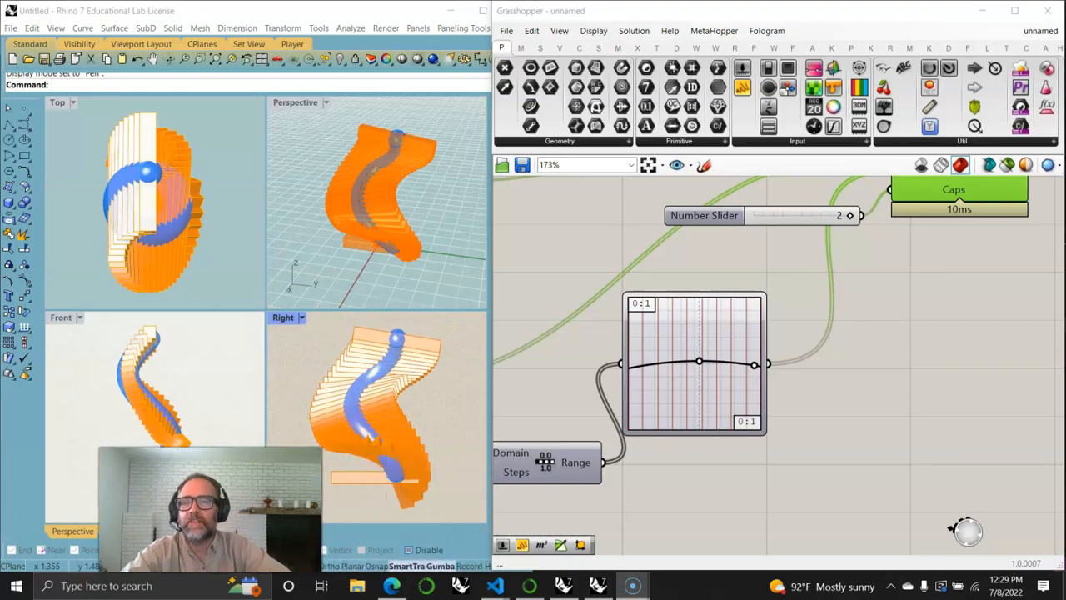
pyautogui.moveTo(389, 435)
pyautogui.mouseDown(button='right')
pyautogui.moveTo(359, 446)
pyautogui.moveTo(370, 437)
pyautogui.mouseUp(button='right')
pyautogui.moveTo(385, 191); pyautogui.dragTo(307, 194, button='right')
pyautogui.moveTo(700, 364); pyautogui.dragTo(700, 334)
pyautogui.moveTo(469, 264); pyautogui.dragTo(321, 172, button='right')
# Move the staircase geometry parameter from above Pipe Variable to just below it.
pyautogui.moveTo(917, 353); pyautogui.dragTo(771, 472, button='right')
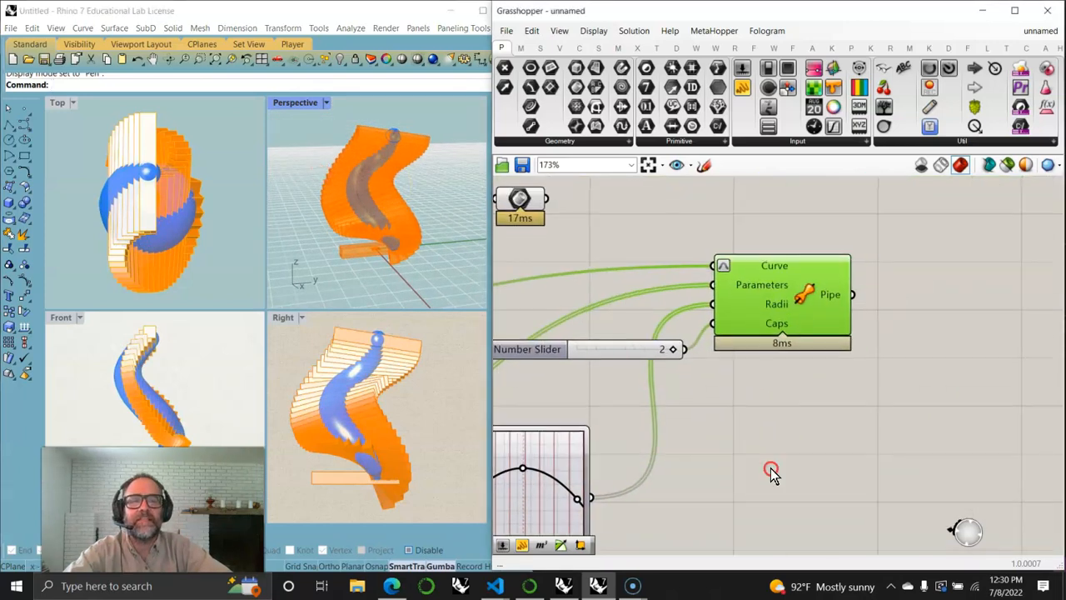
pyautogui.scroll(-3, 771, 472)
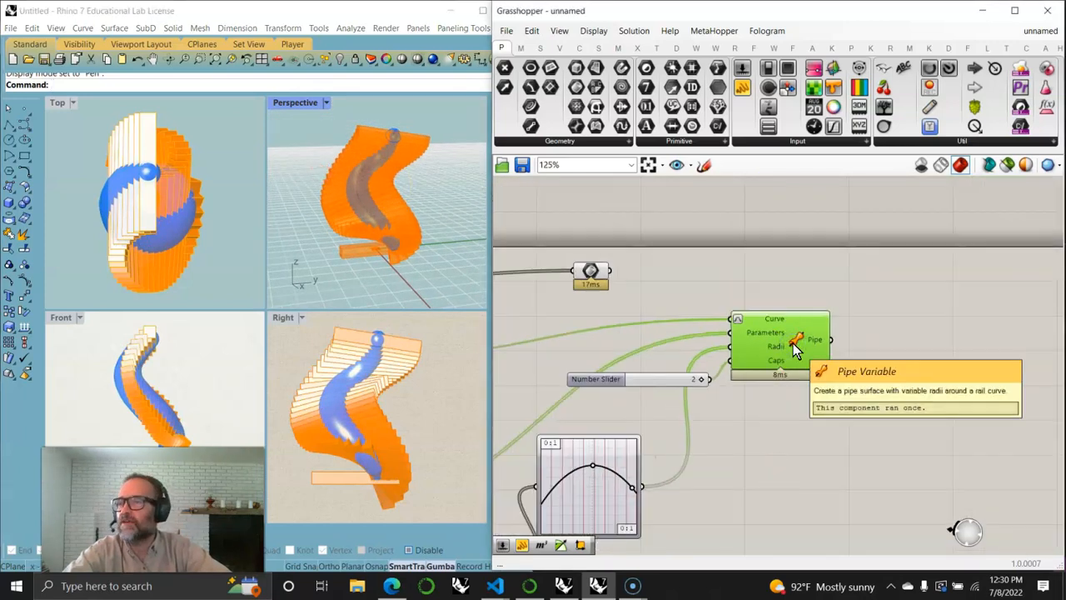
pyautogui.moveTo(593, 277); pyautogui.dragTo(810, 279)
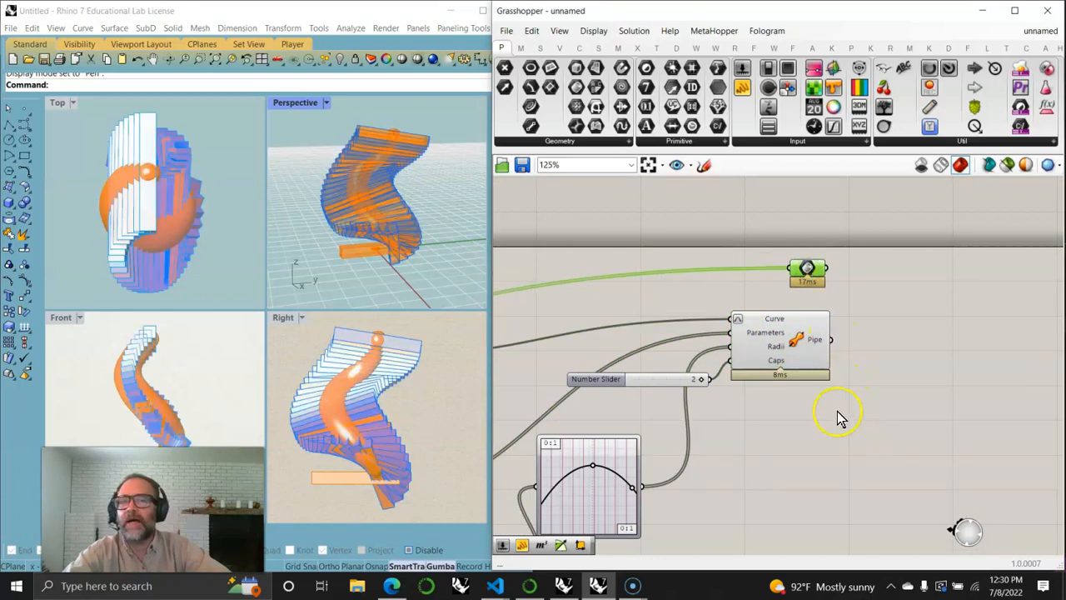
pyautogui.moveTo(839, 417); pyautogui.dragTo(658, 395, button='right')
pyautogui.moveTo(626, 255); pyautogui.dragTo(625, 424)
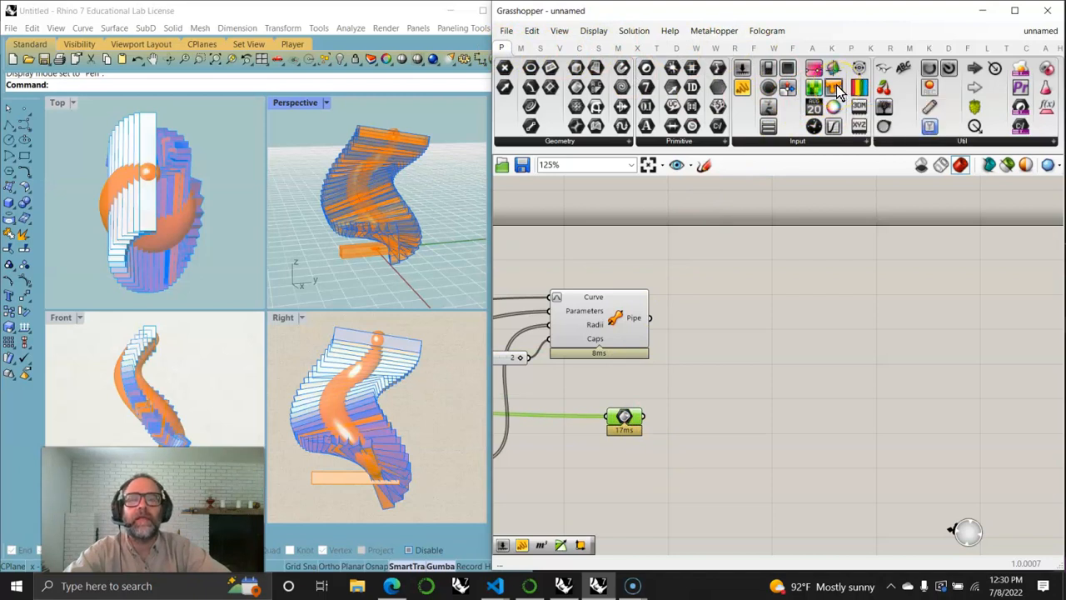
# Add a Colour Swatch beside Pipe Variable and set it to cyan with R 29, G 229, B 255 and alpha 141.
pyautogui.moveTo(679, 383); pyautogui.dragTo(680, 382)
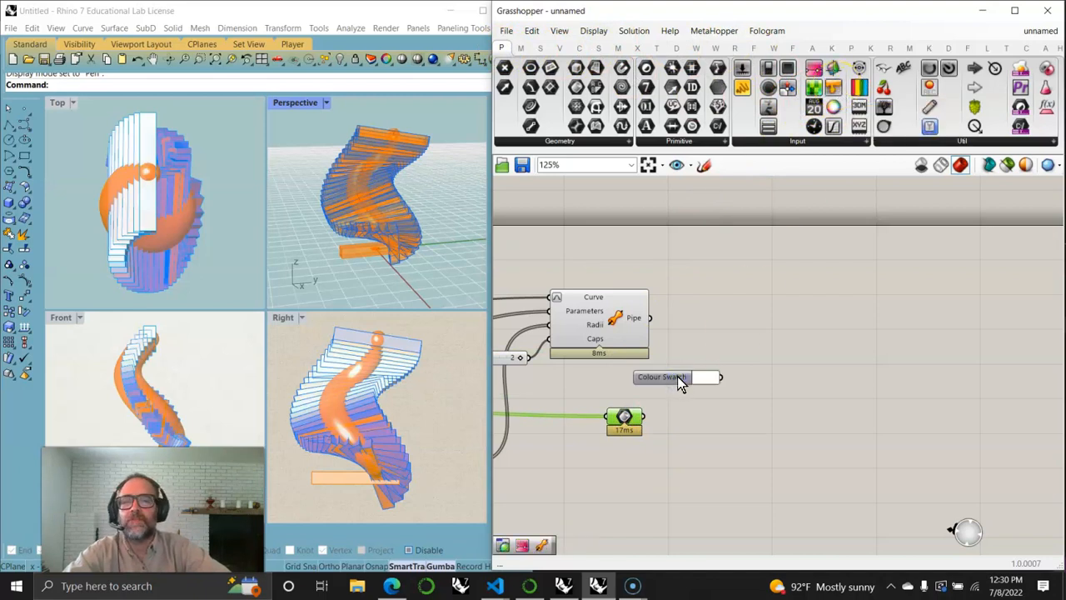
pyautogui.click(699, 380)
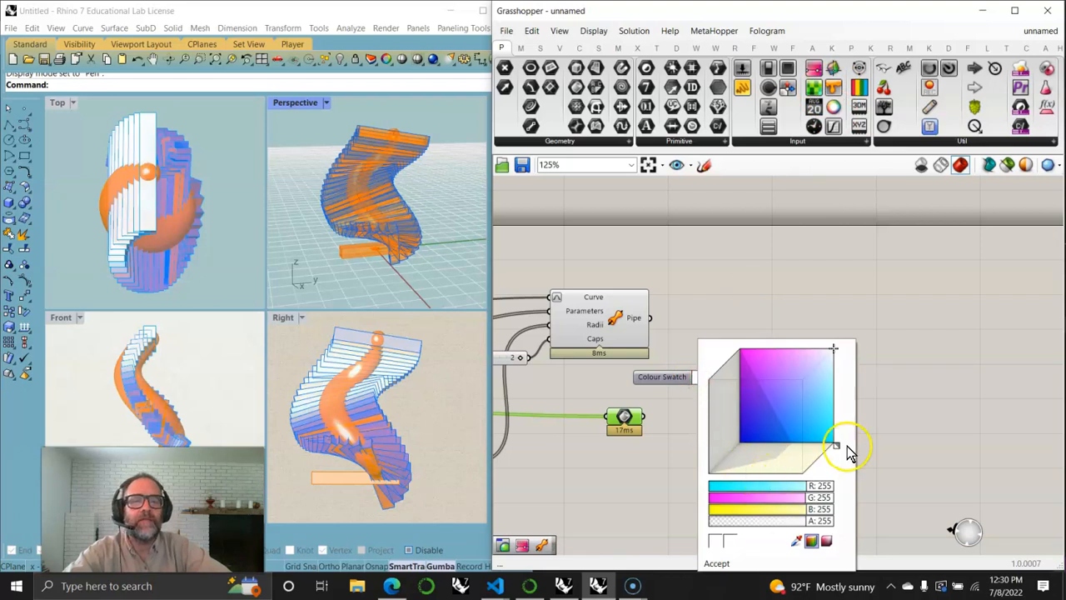
pyautogui.click(824, 431)
pyautogui.moveTo(821, 523); pyautogui.dragTo(776, 533)
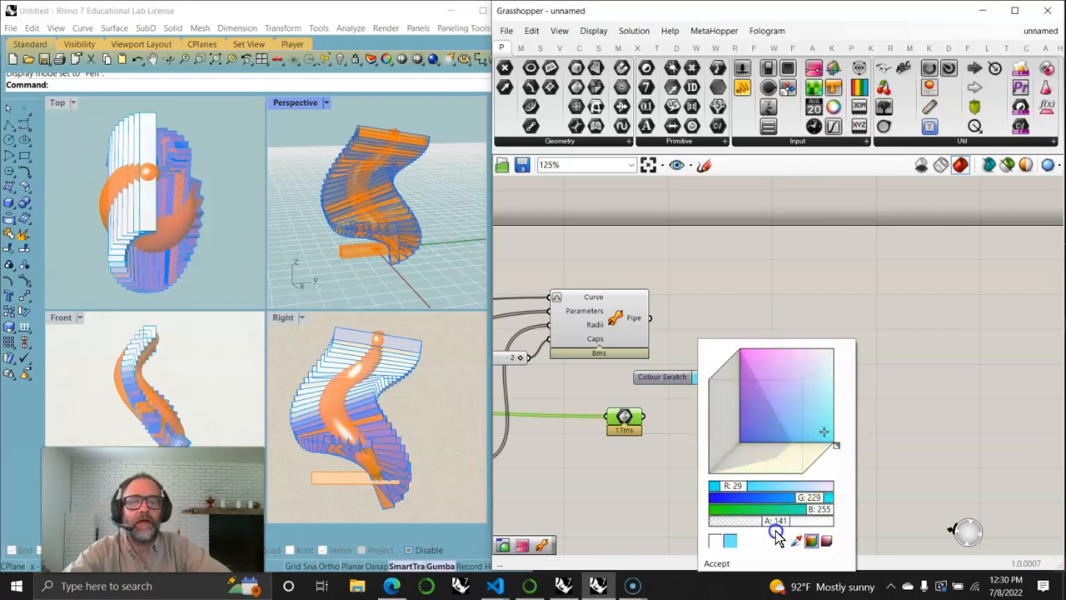
pyautogui.click(935, 403)
pyautogui.moveTo(714, 328); pyautogui.dragTo(764, 362, button='right')
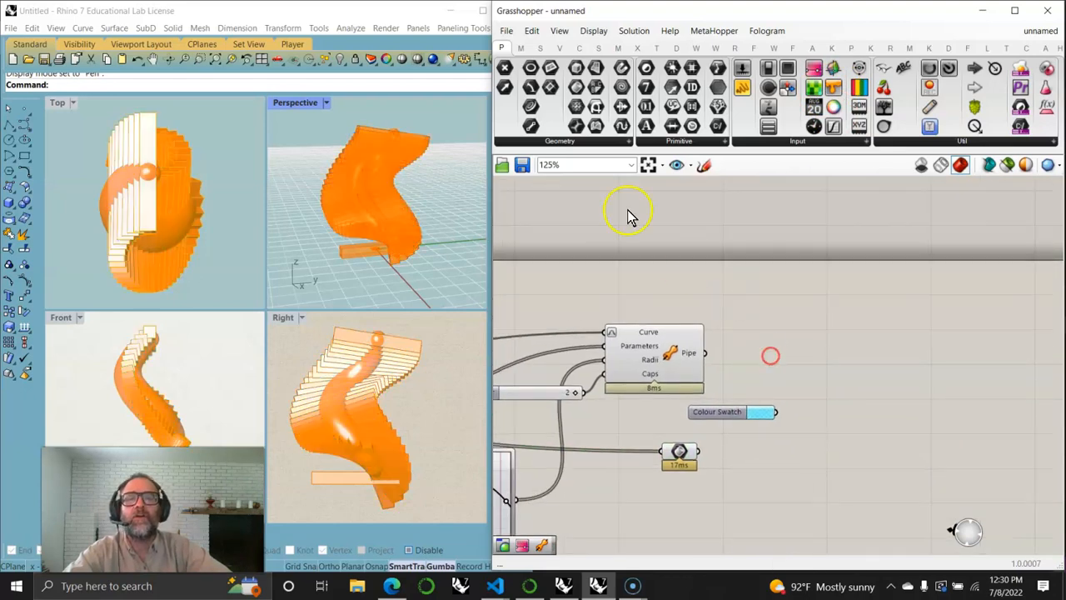
# Add a Custom Preview component and connect Pipe Variable to its Geometry and the cyan Colour Swatch to its Material.
pyautogui.click(678, 47)
pyautogui.moveTo(747, 87); pyautogui.dragTo(843, 345)
pyautogui.moveTo(706, 355); pyautogui.dragTo(812, 338)
pyautogui.moveTo(775, 411); pyautogui.dragTo(805, 386)
pyautogui.moveTo(706, 354); pyautogui.dragTo(813, 332)
pyautogui.moveTo(777, 412); pyautogui.dragTo(859, 384)
pyautogui.click(869, 465)
pyautogui.click(861, 386)
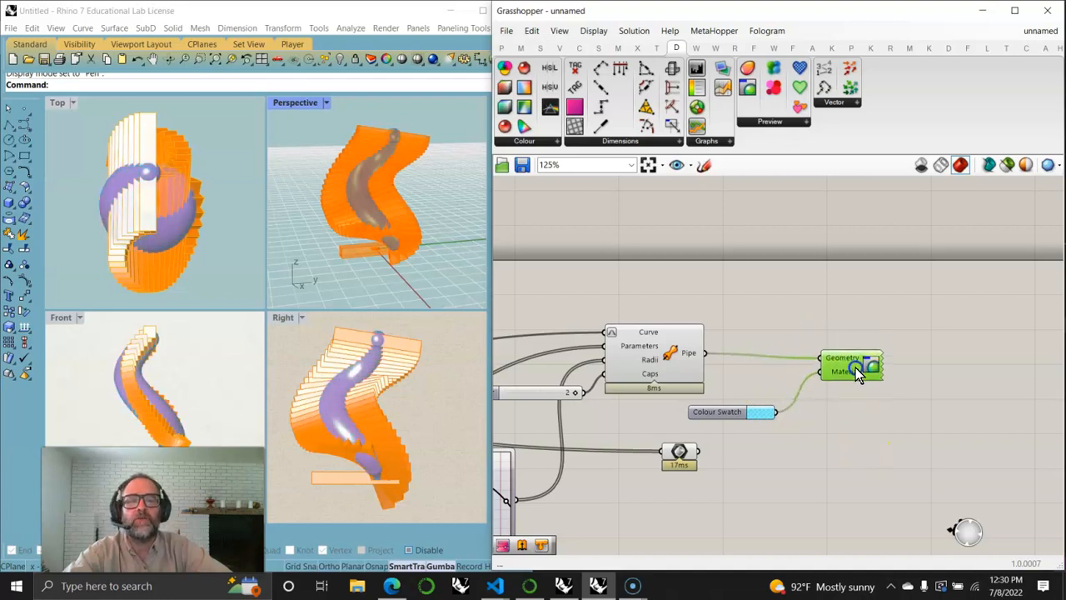
# Line up the Colour Swatch and the Custom Preview beside the Pipe Variable output.
pyautogui.moveTo(808, 477); pyautogui.dragTo(847, 352, button='right')
pyautogui.moveTo(749, 288); pyautogui.dragTo(788, 251)
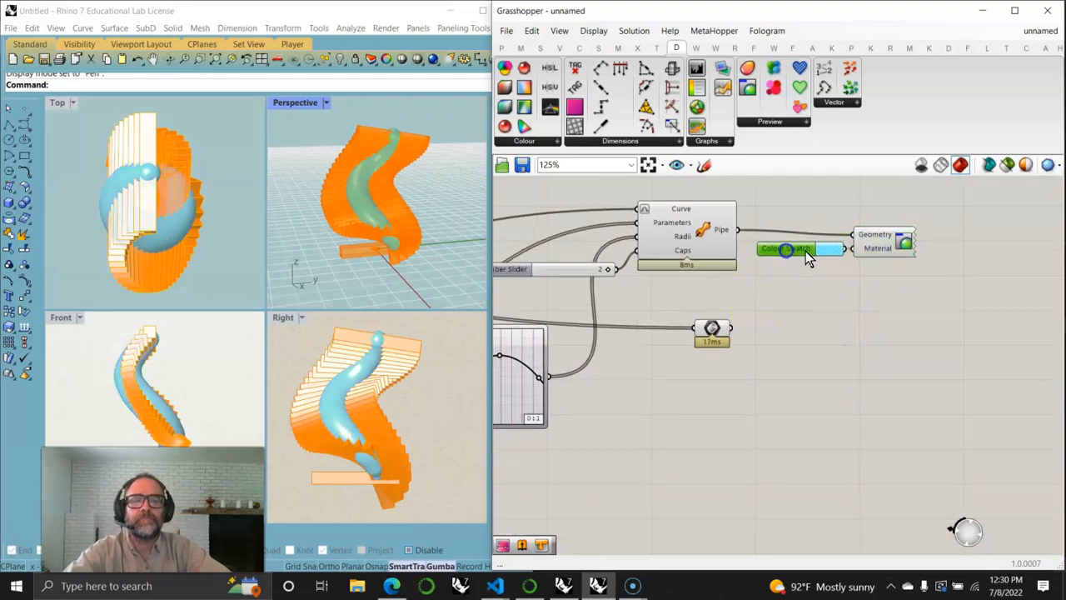
pyautogui.click(887, 237)
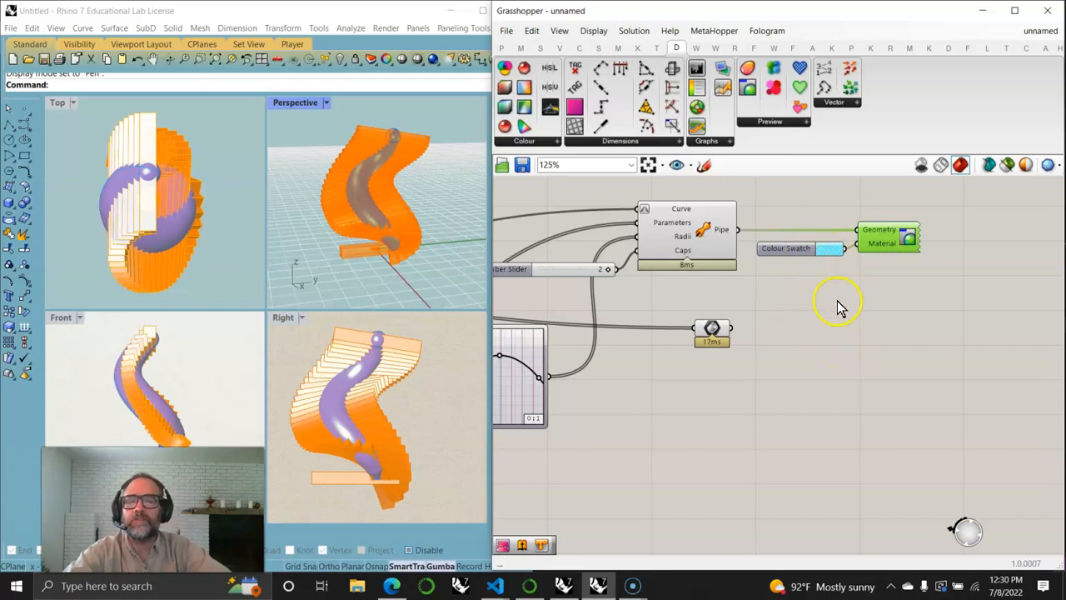
pyautogui.click(869, 283)
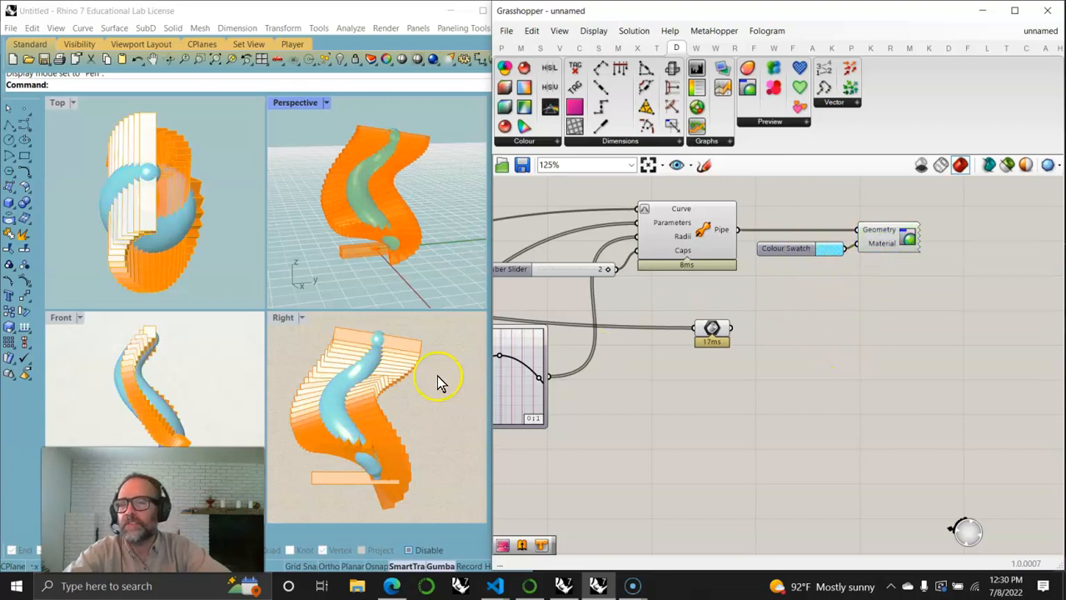
# Duplicate the Custom Preview and place the copy level with the staircase Brep parameter.
pyautogui.moveTo(719, 337)
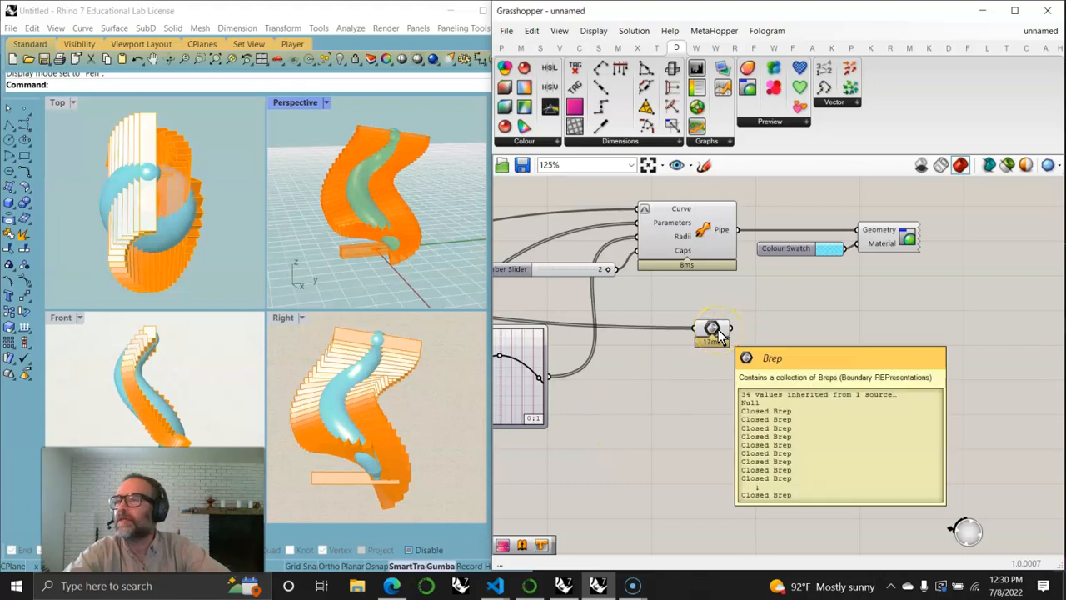
pyautogui.click(884, 241)
pyautogui.moveTo(876, 248); pyautogui.dragTo(888, 344)
# Add a Gradient component below the Brep parameter and apply the white-to-black preset.
pyautogui.click(501, 47)
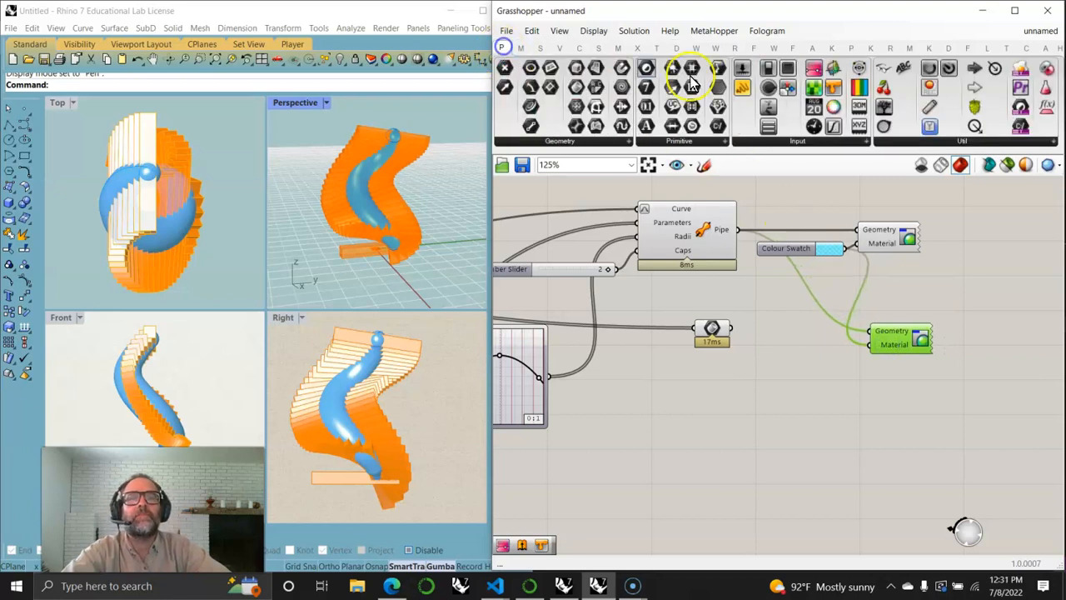
pyautogui.moveTo(812, 73); pyautogui.dragTo(793, 385)
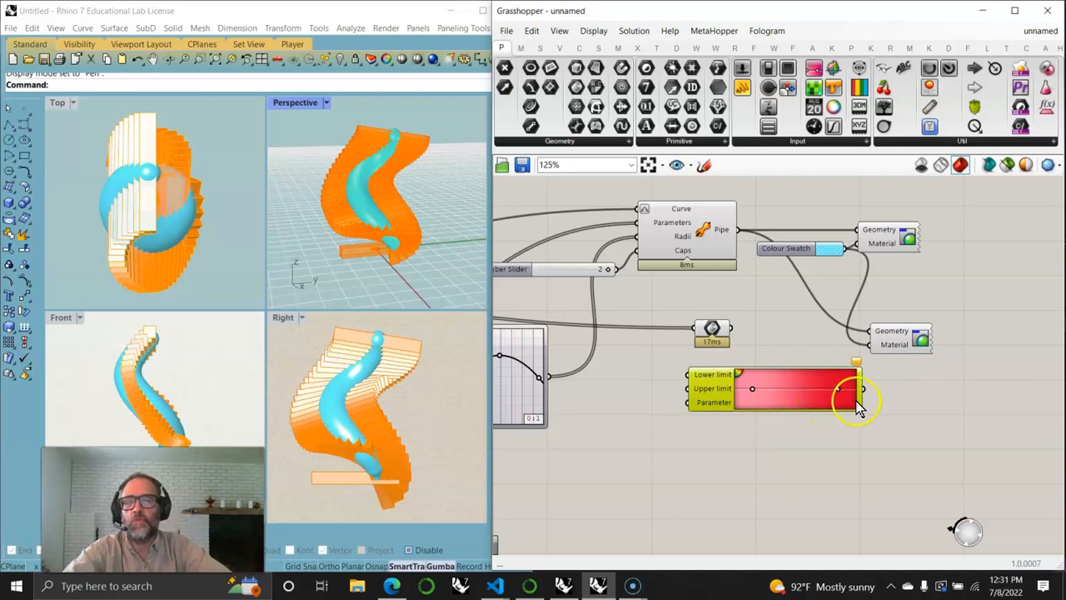
pyautogui.rightClick(798, 399)
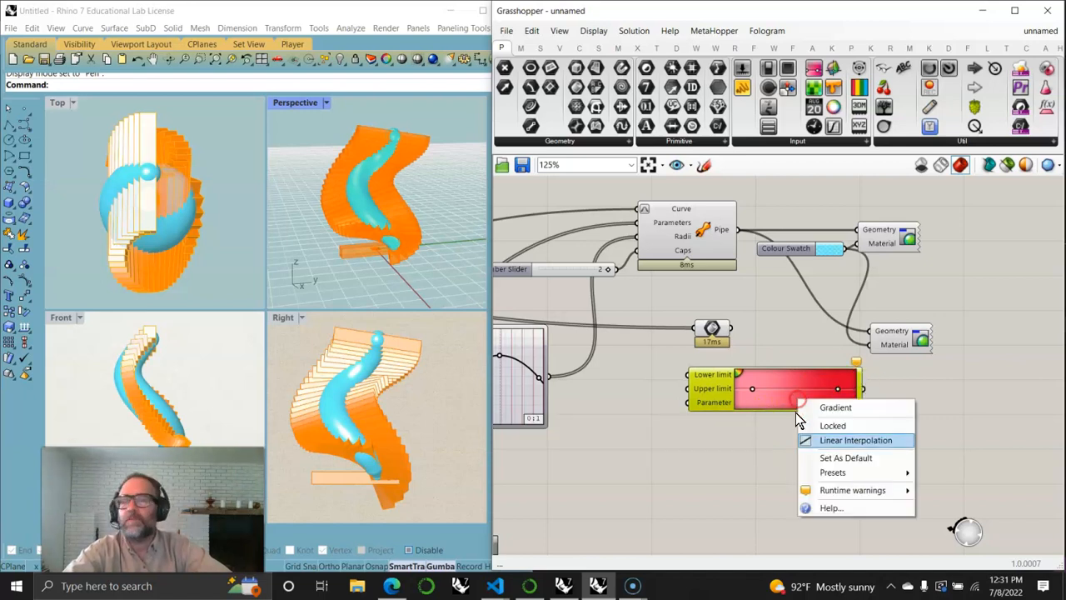
pyautogui.moveTo(841, 480)
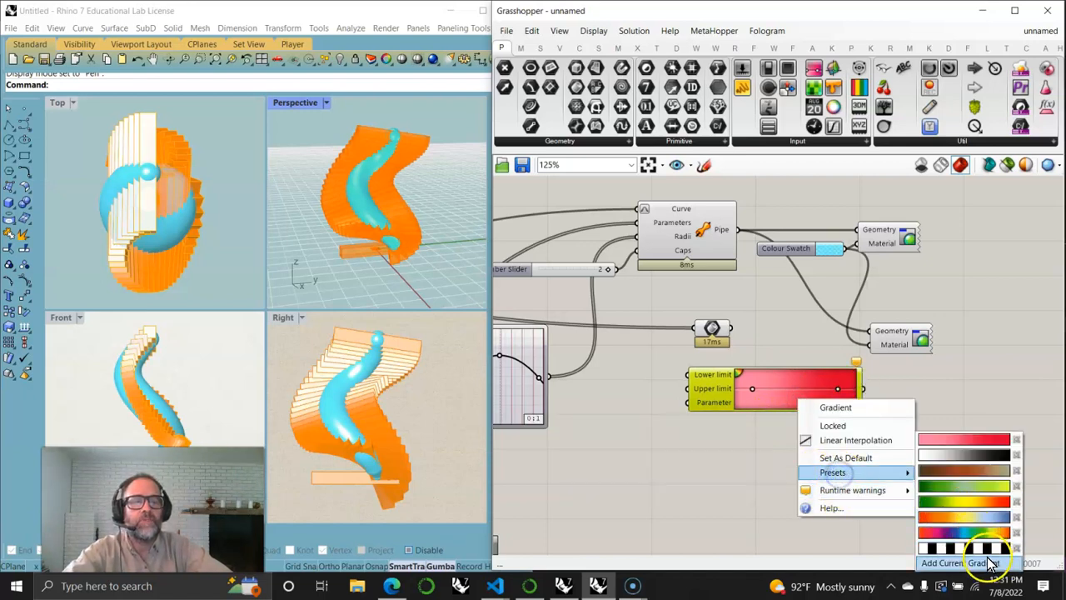
pyautogui.click(962, 455)
# Connect the Gradient to the second Custom Preview's Material and the Brep to its Geometry, and shift the Gradient slightly down.
pyautogui.moveTo(862, 389); pyautogui.dragTo(866, 345)
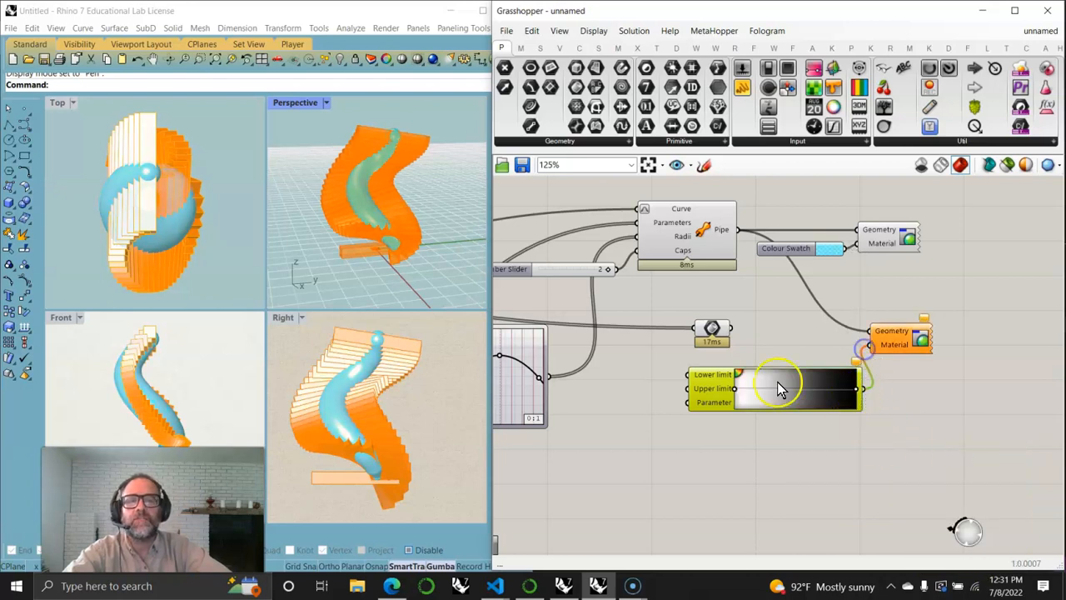
pyautogui.moveTo(731, 328); pyautogui.dragTo(867, 331)
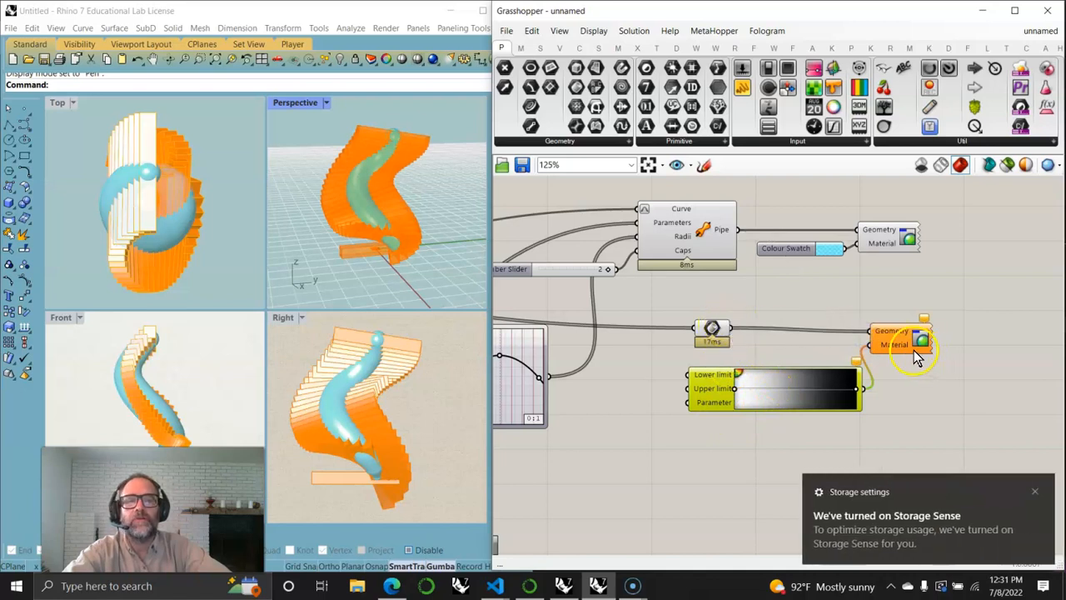
pyautogui.moveTo(910, 350)
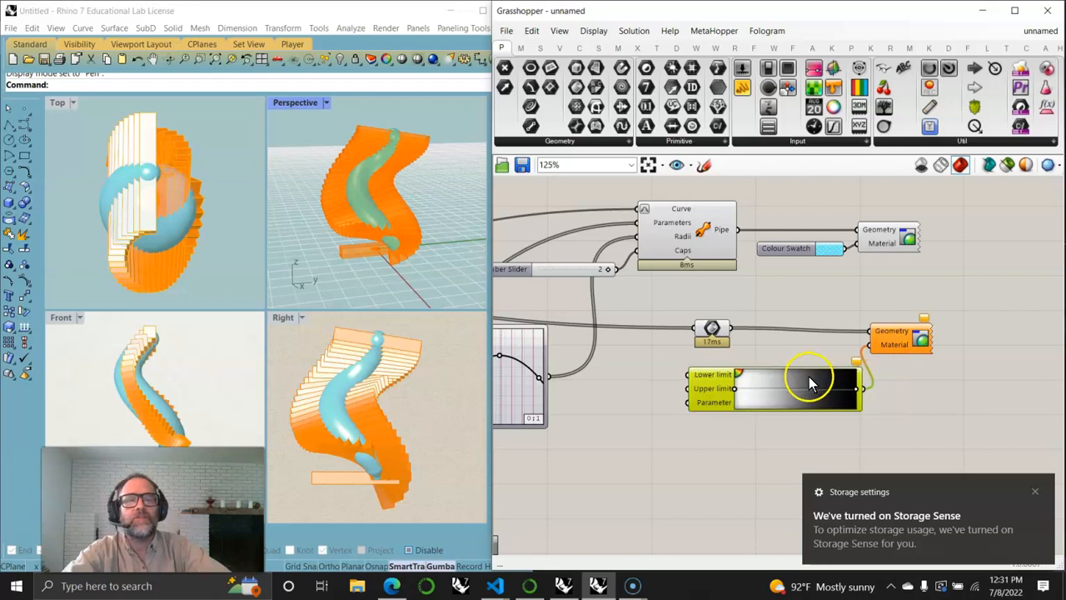
pyautogui.moveTo(806, 398)
pyautogui.mouseDown()
pyautogui.moveTo(813, 433)
pyautogui.moveTo(801, 410)
pyautogui.mouseUp()
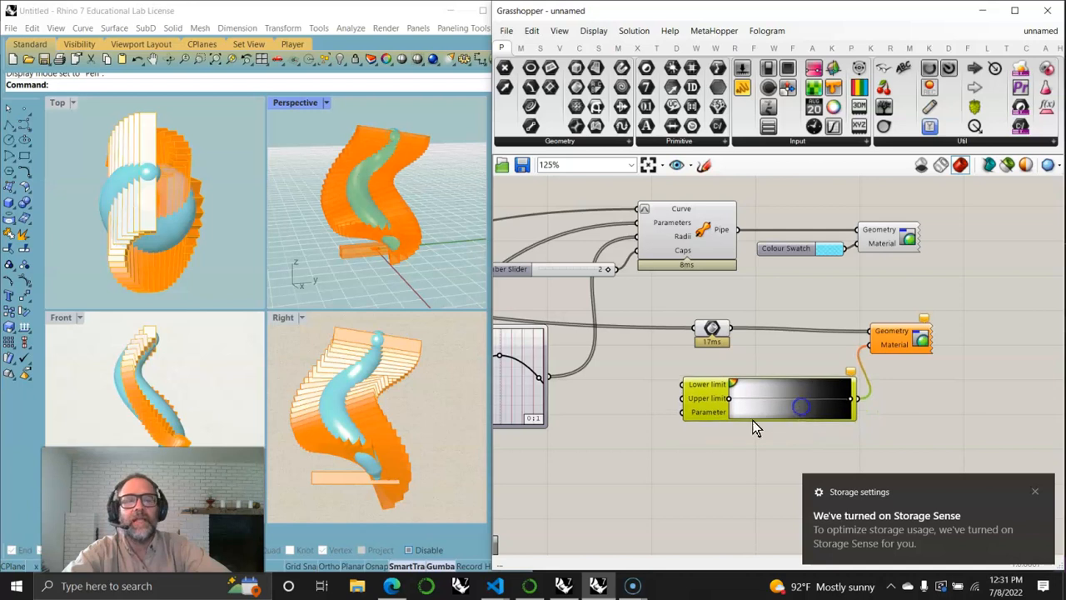
# Duplicate the Graph Mapper with its Range connection and place the copy below the original.
pyautogui.moveTo(702, 483); pyautogui.dragTo(773, 452, button='right')
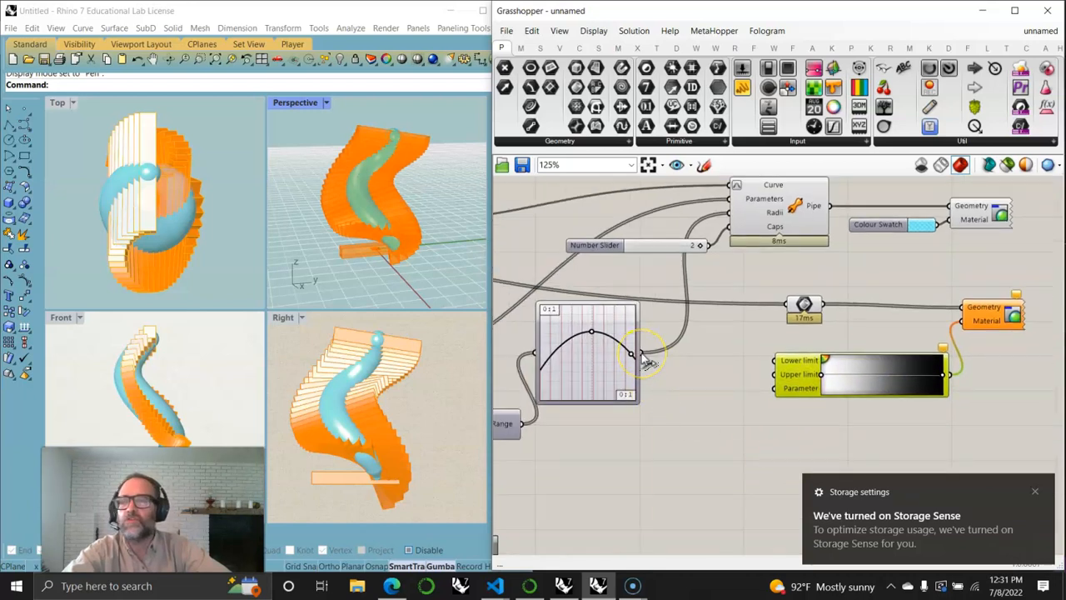
pyautogui.moveTo(642, 353); pyautogui.dragTo(729, 387)
pyautogui.click(588, 381)
pyautogui.moveTo(588, 385)
pyautogui.keyDown('alt'); pyautogui.moveTo(586, 380); pyautogui.dragTo(595, 528); pyautogui.keyUp('alt')
# Change the duplicated Graph Mapper's graph type to Sine.
pyautogui.moveTo(607, 515); pyautogui.dragTo(620, 344, button='right')
pyautogui.rightClick(621, 348)
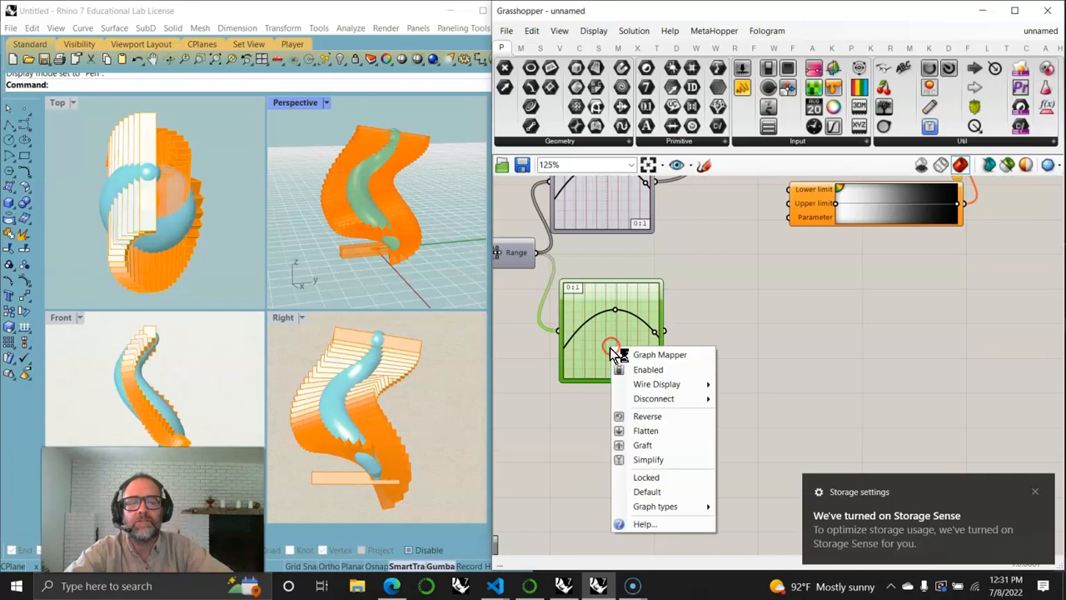
pyautogui.click(667, 509)
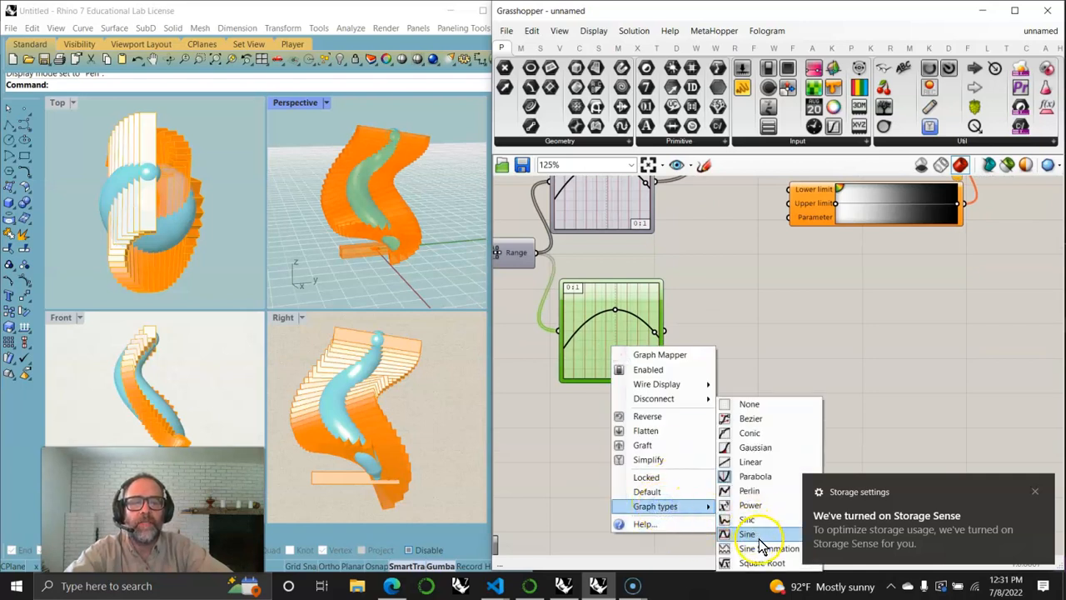
pyautogui.click(750, 521)
# Reshape the sine wave to start high and dip past the middle, and connect the Graph Mapper to the Gradient's Parameter.
pyautogui.moveTo(659, 286); pyautogui.dragTo(609, 295)
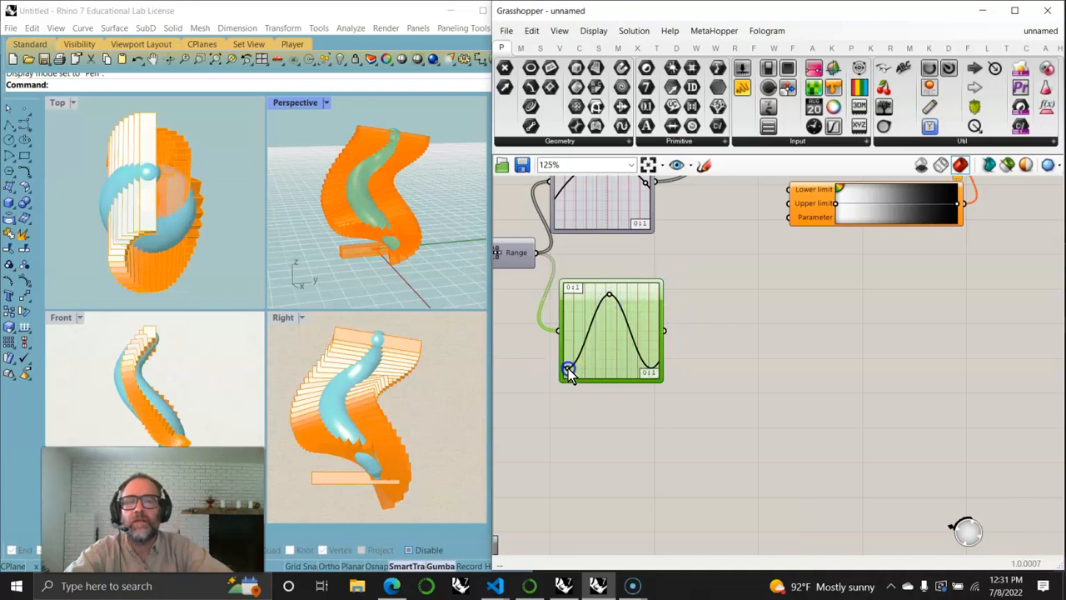
pyautogui.moveTo(563, 312); pyautogui.dragTo(620, 363)
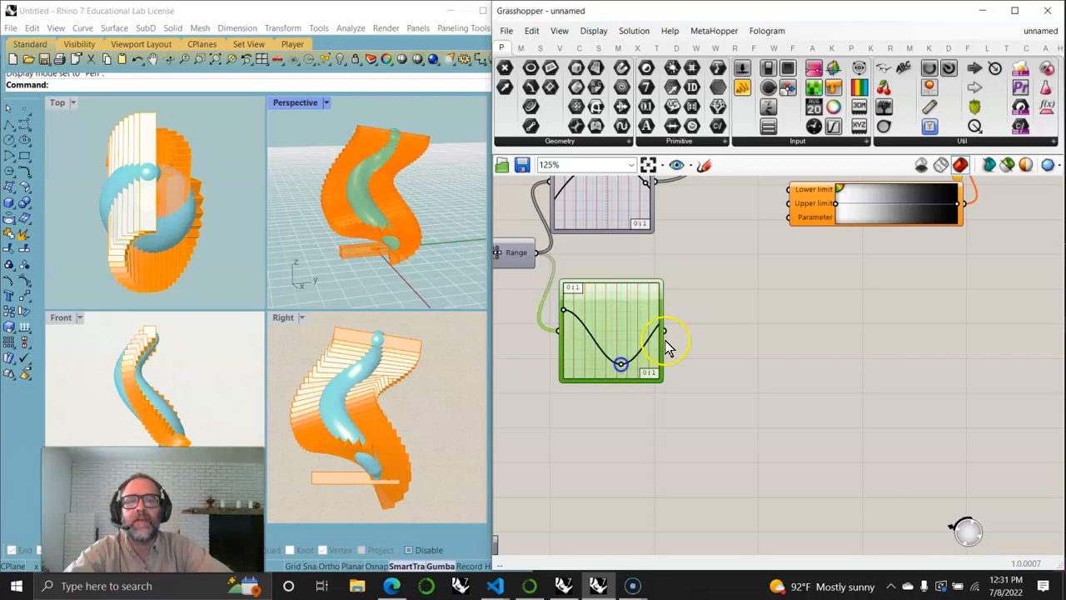
pyautogui.moveTo(664, 330); pyautogui.dragTo(786, 218)
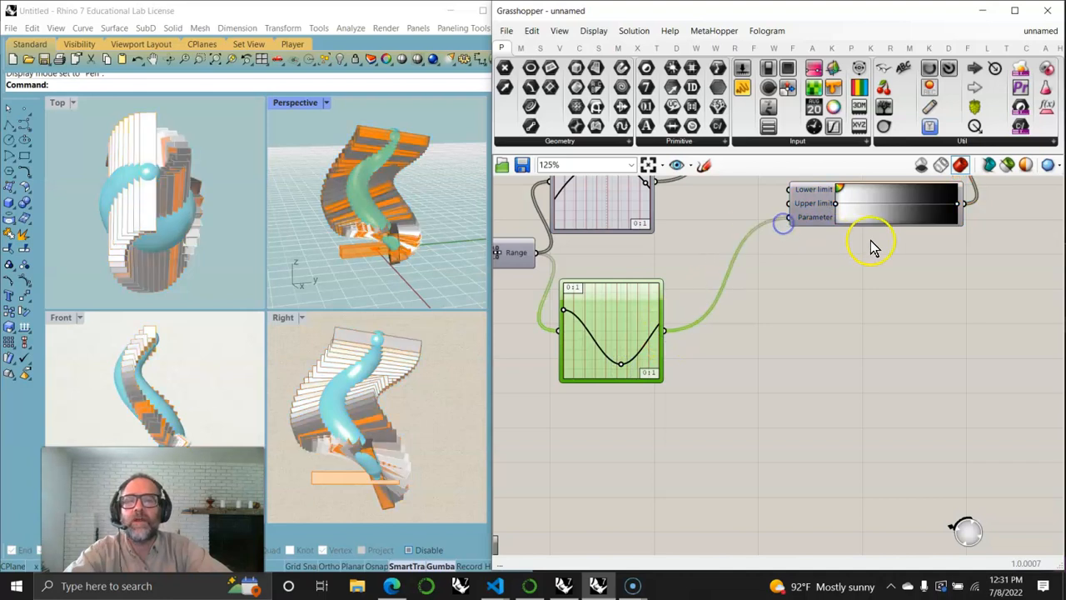
# Nudge the staircase's Custom Preview beside the Gradient and restrict the viewport preview to selected objects only.
pyautogui.moveTo(947, 306); pyautogui.dragTo(810, 390, button='right')
pyautogui.moveTo(879, 223)
pyautogui.mouseDown()
pyautogui.moveTo(881, 211)
pyautogui.moveTo(888, 219)
pyautogui.mouseUp()
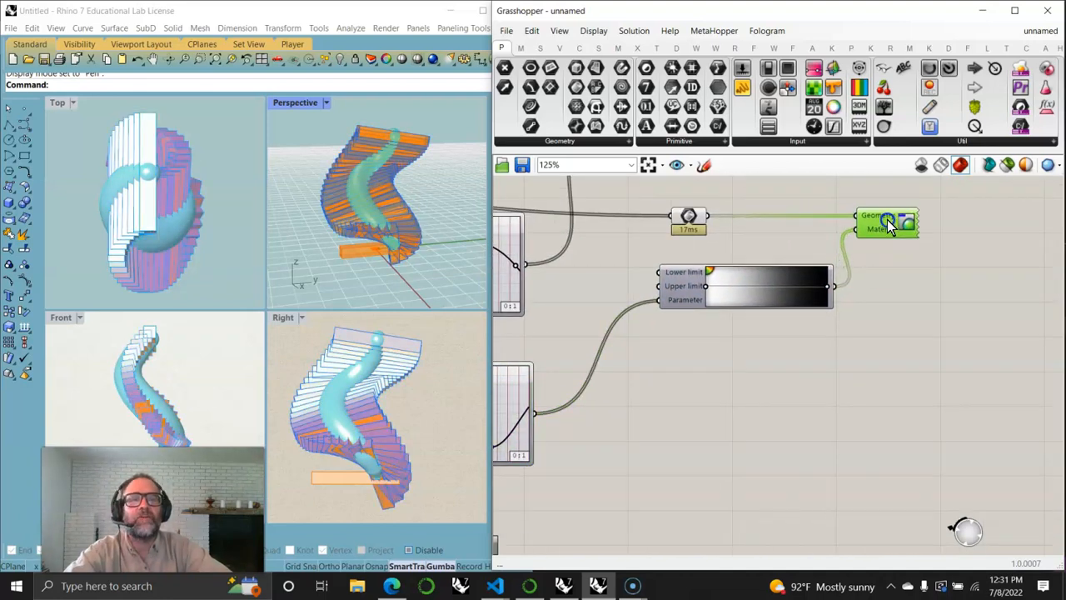
pyautogui.click(1013, 168)
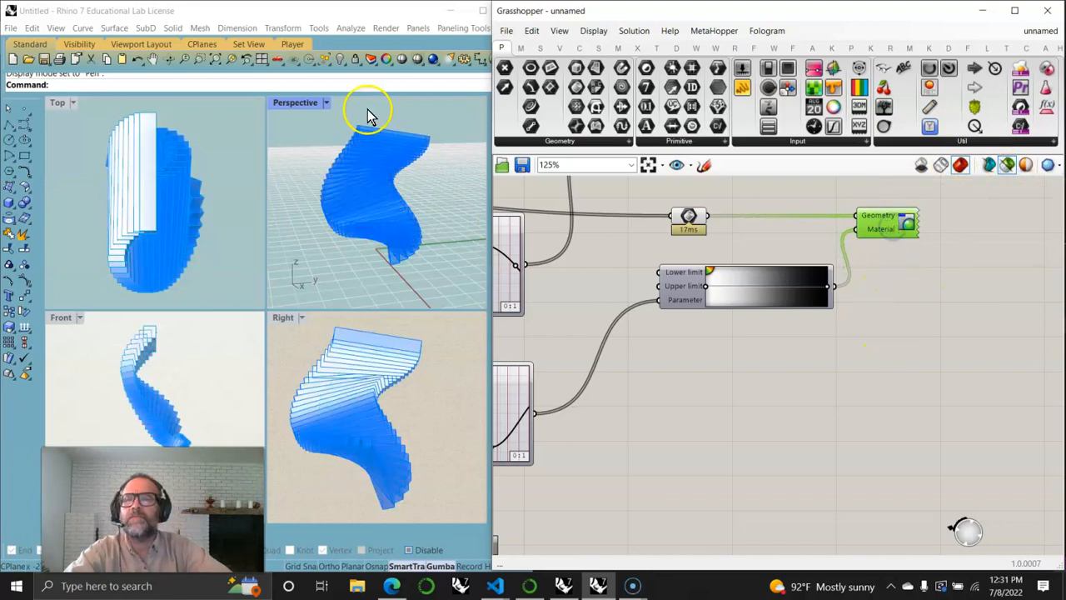
# Set the Perspective viewport to Rendered display, and switch the selected-only preview off and back on to compare.
pyautogui.click(296, 103)
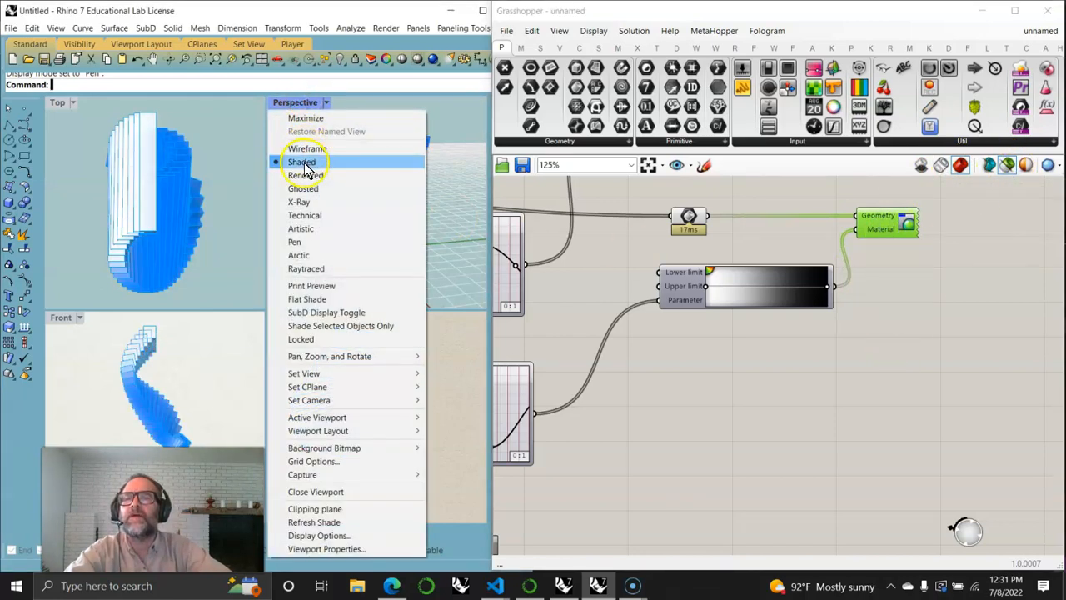
pyautogui.click(309, 175)
pyautogui.click(783, 358)
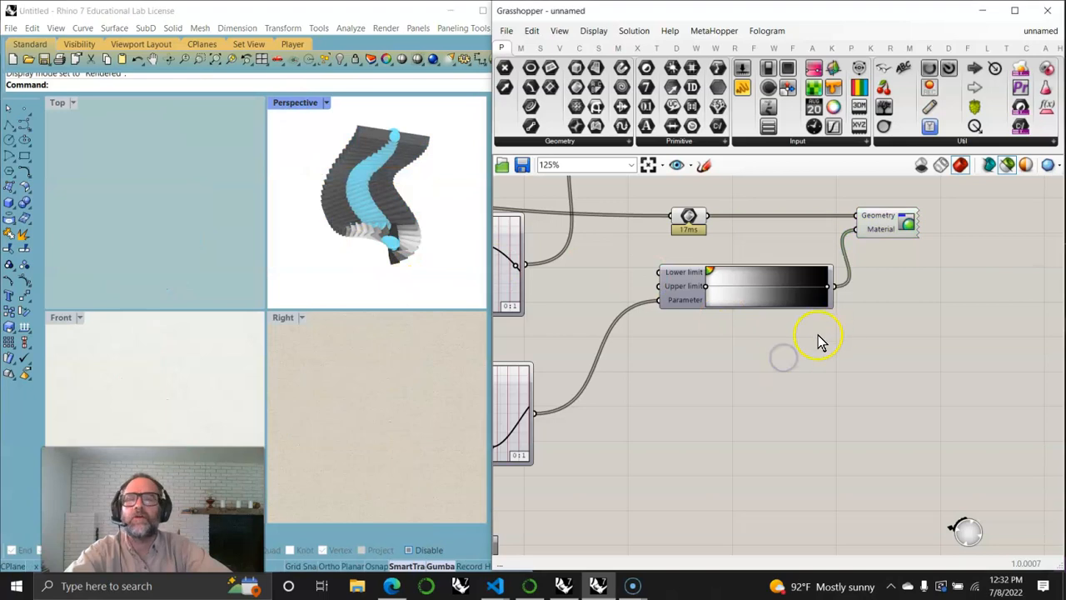
pyautogui.click(1008, 165)
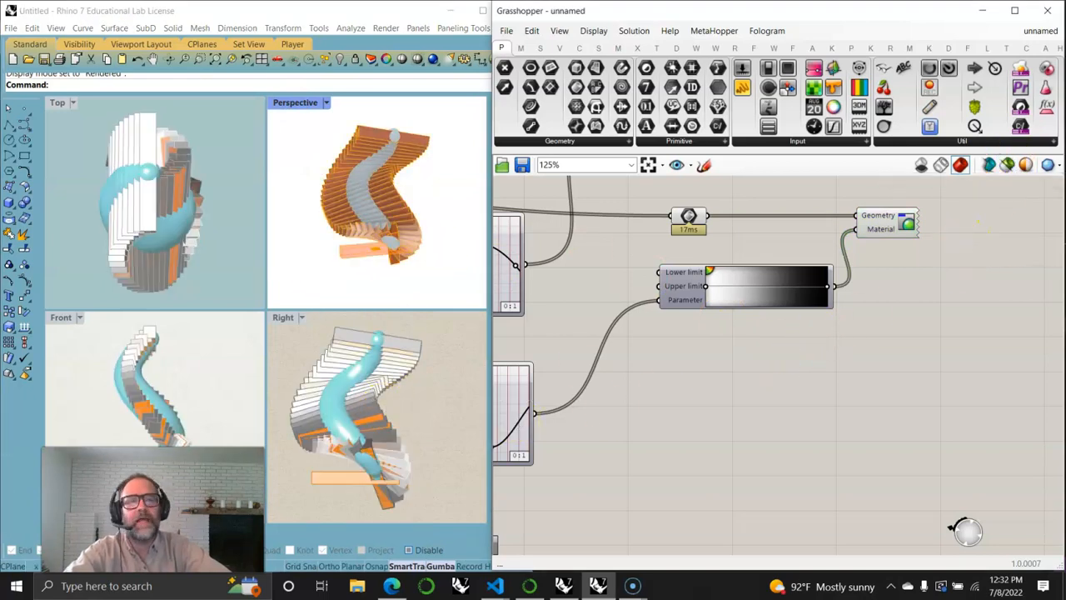
pyautogui.click(1009, 165)
# Maximize the Perspective viewport and orbit around the rendered staircase.
pyautogui.click(323, 131)
pyautogui.doubleClick(300, 106)
pyautogui.moveTo(275, 280); pyautogui.dragTo(101, 257, button='right')
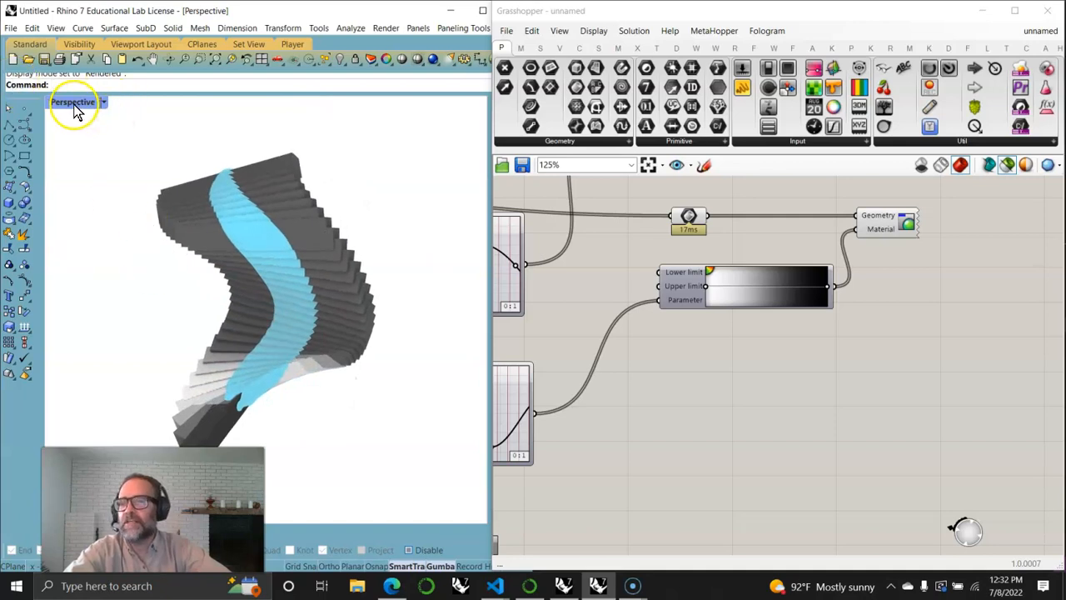
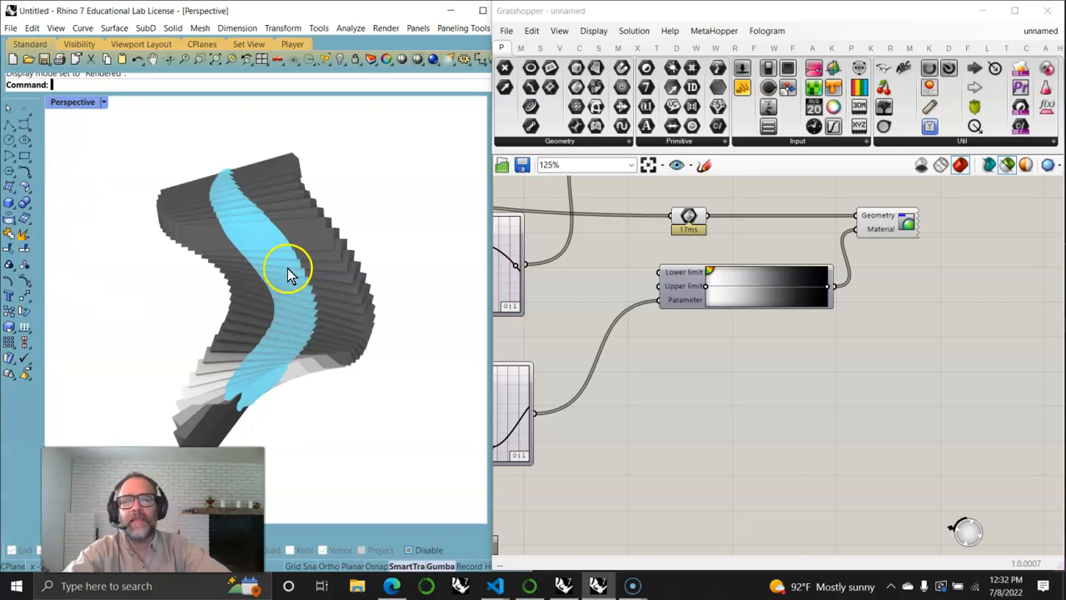
# Turn off the preview of all components except the two Custom Previews, and disable the selected-only preview.
pyautogui.click(649, 165)
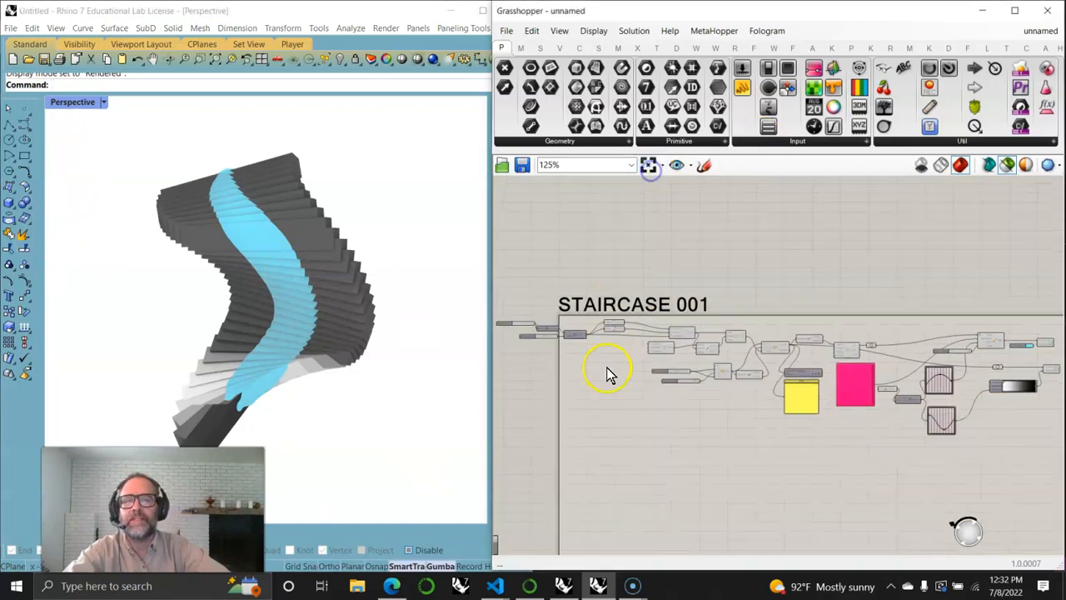
pyautogui.moveTo(1021, 455); pyautogui.dragTo(493, 293)
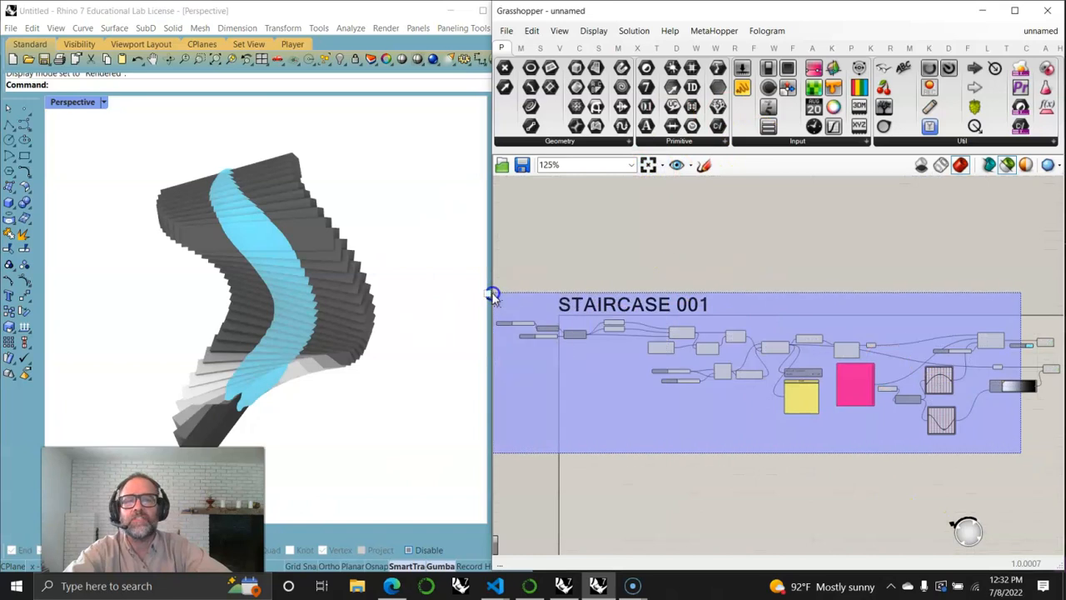
pyautogui.rightClick(575, 223)
pyautogui.click(612, 245)
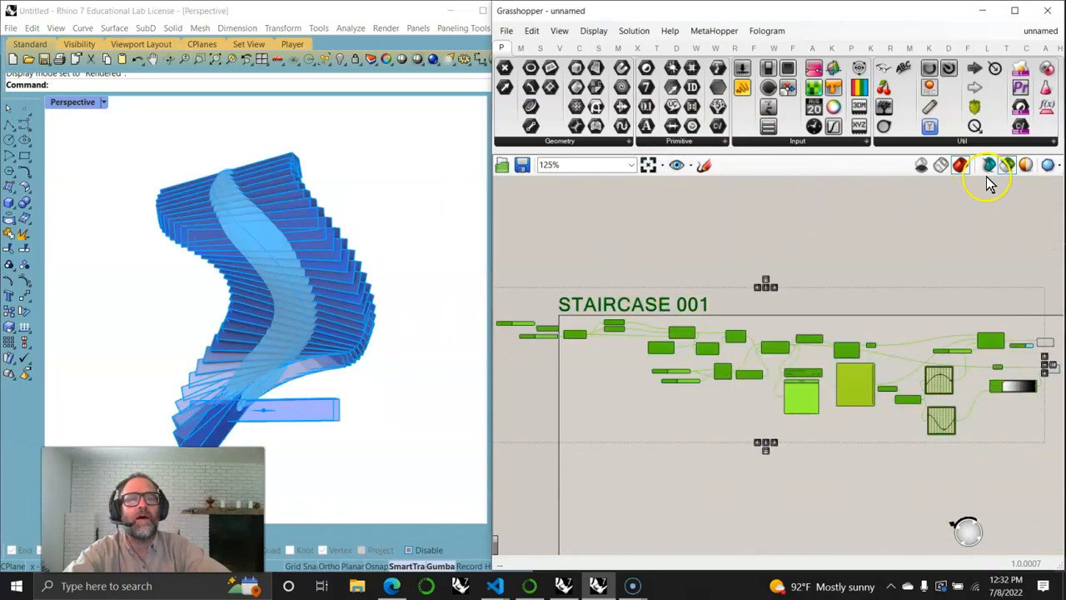
pyautogui.click(1006, 165)
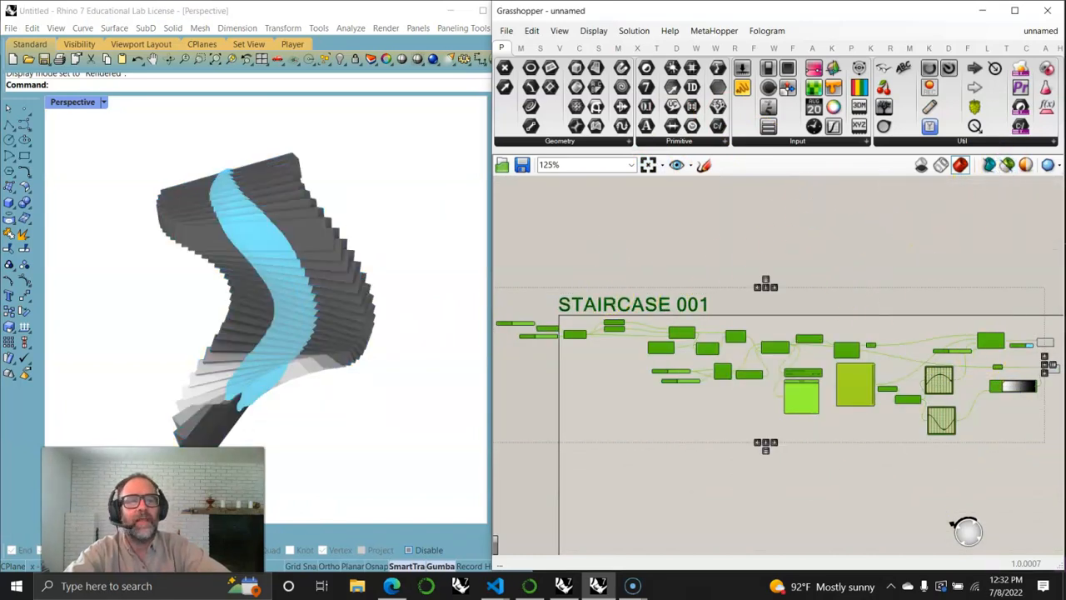
pyautogui.click(1048, 351)
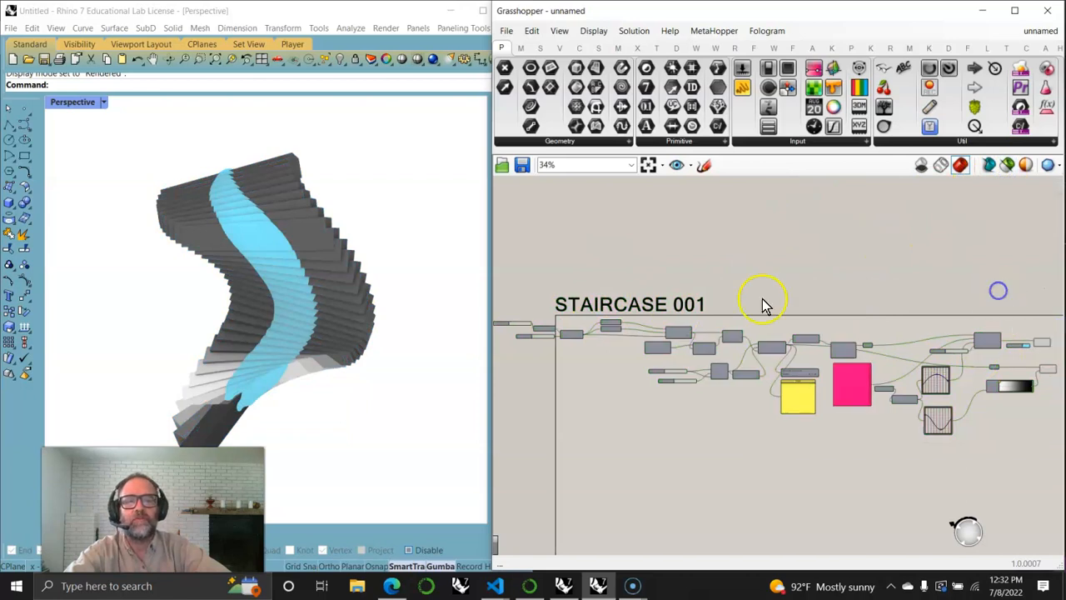
# Run the Turntable command in the Rhino Perspective view with the rotation speed at 18.
pyautogui.click(75, 87)
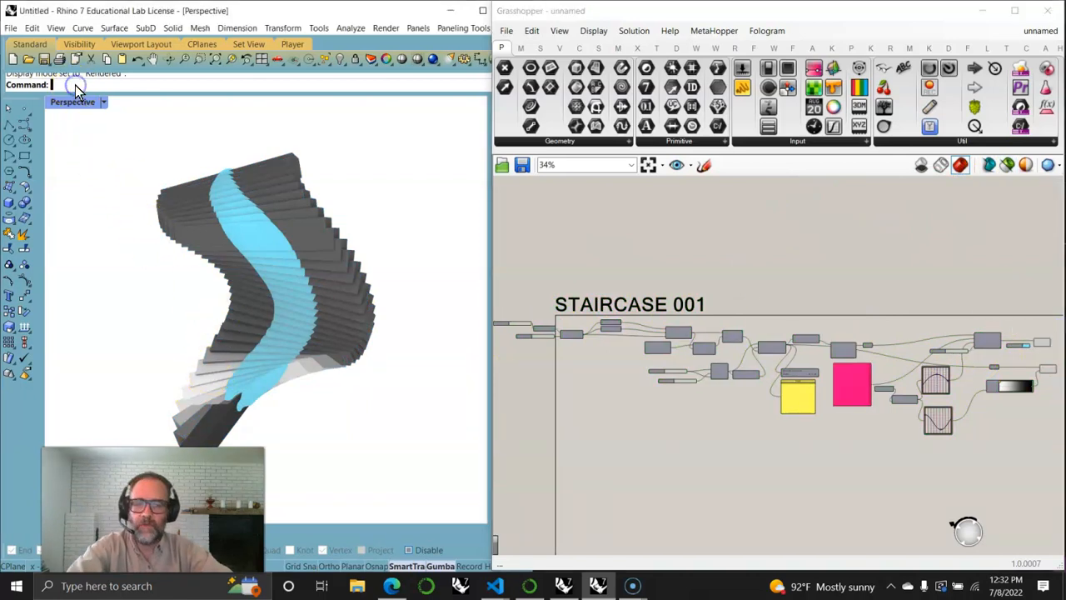
pyautogui.write('Turntable')
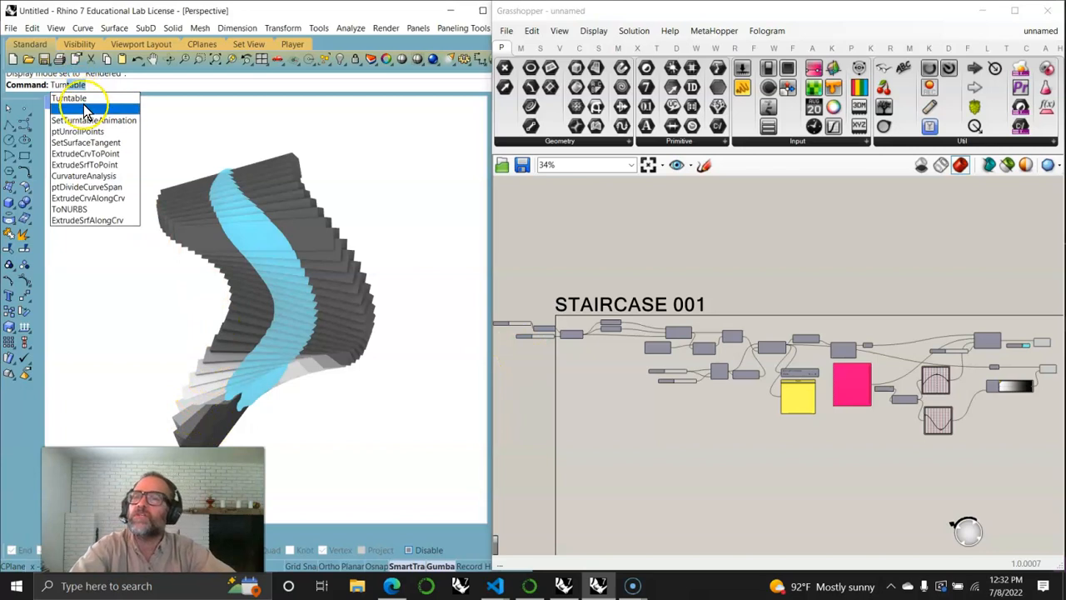
pyautogui.click(66, 105)
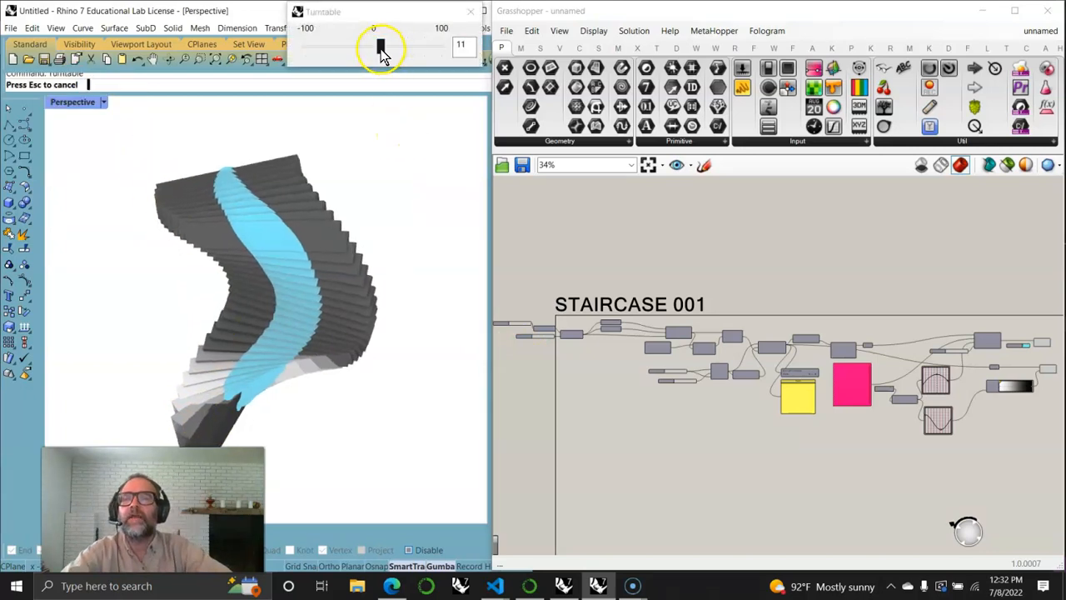
pyautogui.moveTo(381, 52); pyautogui.dragTo(385, 53)
pyautogui.moveTo(287, 316); pyautogui.dragTo(285, 318, button='right')
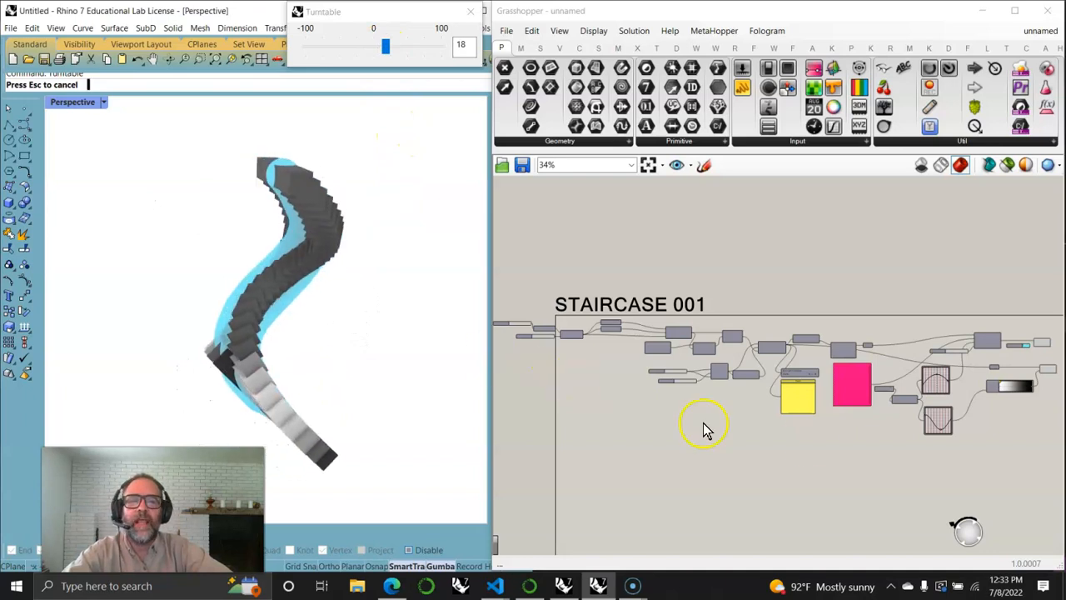
# Lower the valley of the Graph Mapper curve that drives the gradient, and set the Gene Pool's fourth value to 0.32.
pyautogui.scroll(6, 949, 433)
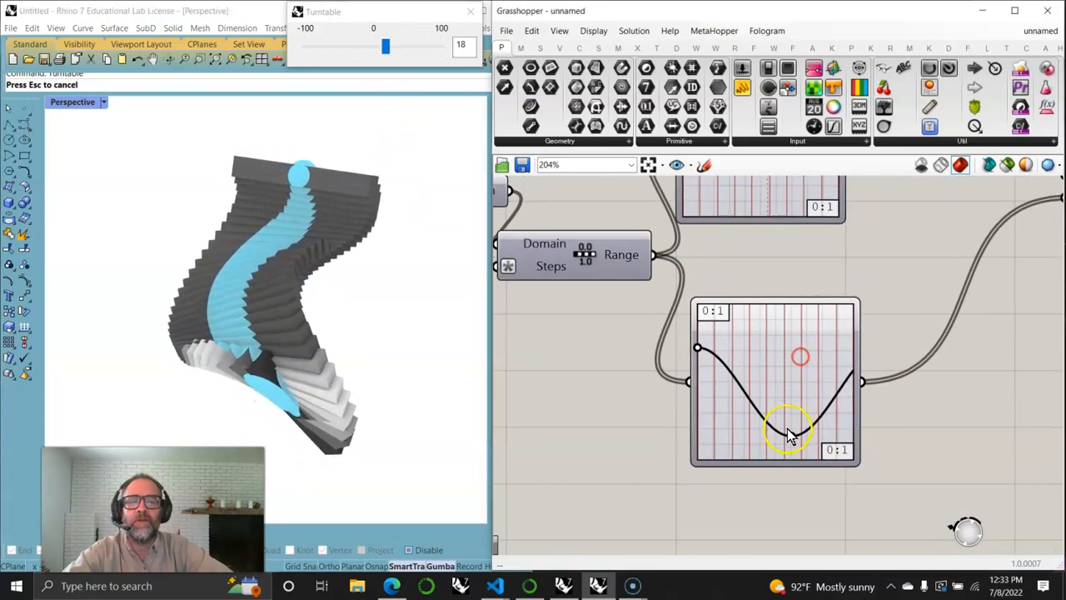
pyautogui.moveTo(792, 439)
pyautogui.mouseDown()
pyautogui.moveTo(785, 409)
pyautogui.moveTo(786, 457)
pyautogui.mouseUp()
pyautogui.moveTo(589, 345); pyautogui.dragTo(857, 459, button='right')
pyautogui.moveTo(679, 428); pyautogui.dragTo(869, 449, button='right')
pyautogui.moveTo(650, 361); pyautogui.dragTo(899, 493, button='right')
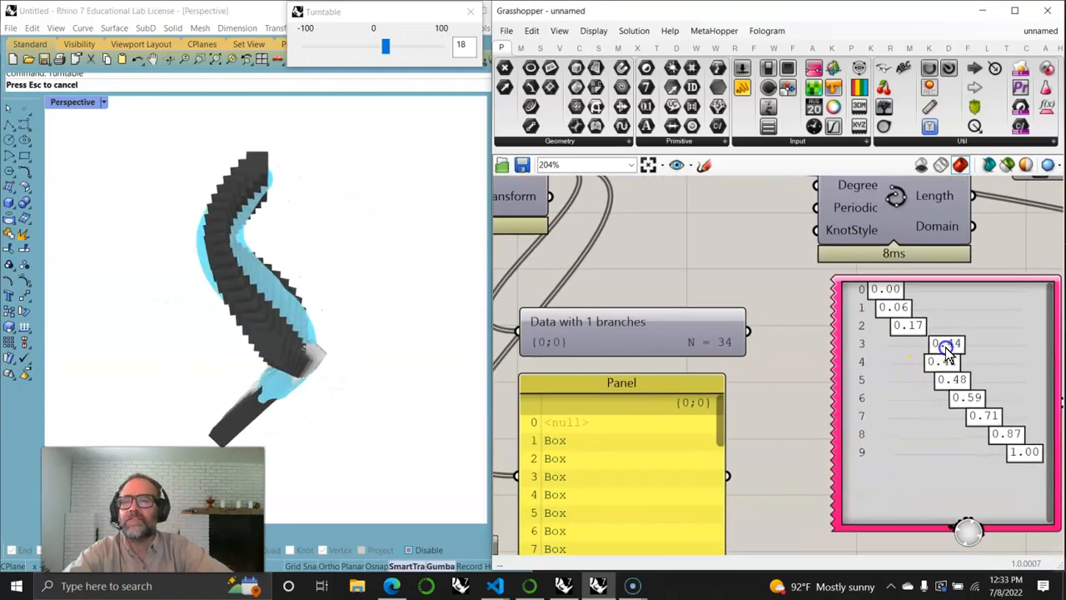
pyautogui.moveTo(634, 381); pyautogui.dragTo(696, 366, button='right')
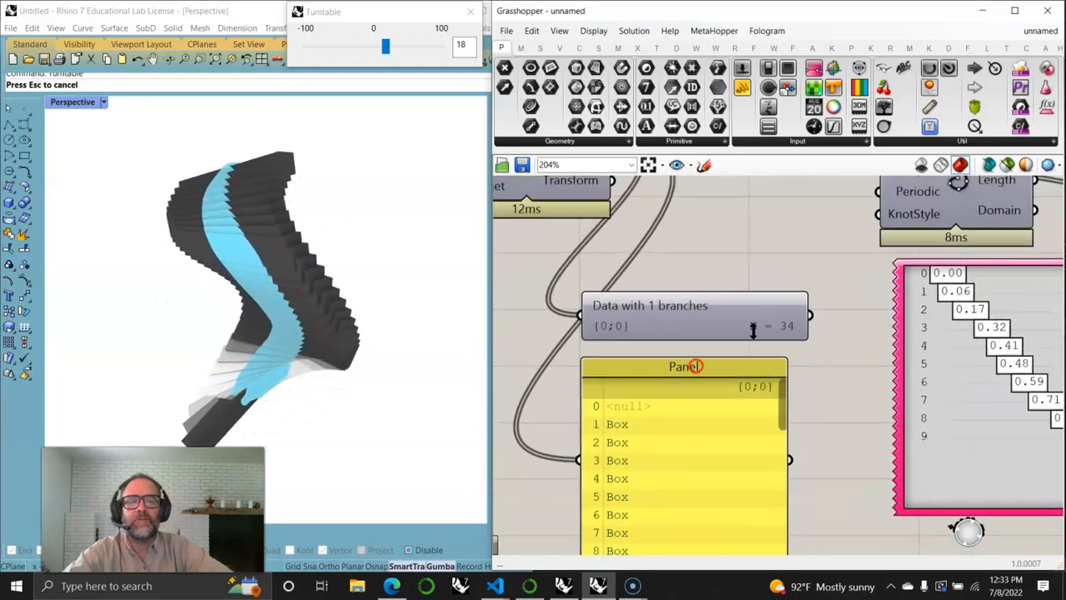
# Set the step box's X and Z slider to 0.22, keeping its Y slider at 2.00.
pyautogui.moveTo(632, 380); pyautogui.dragTo(765, 325, button='right')
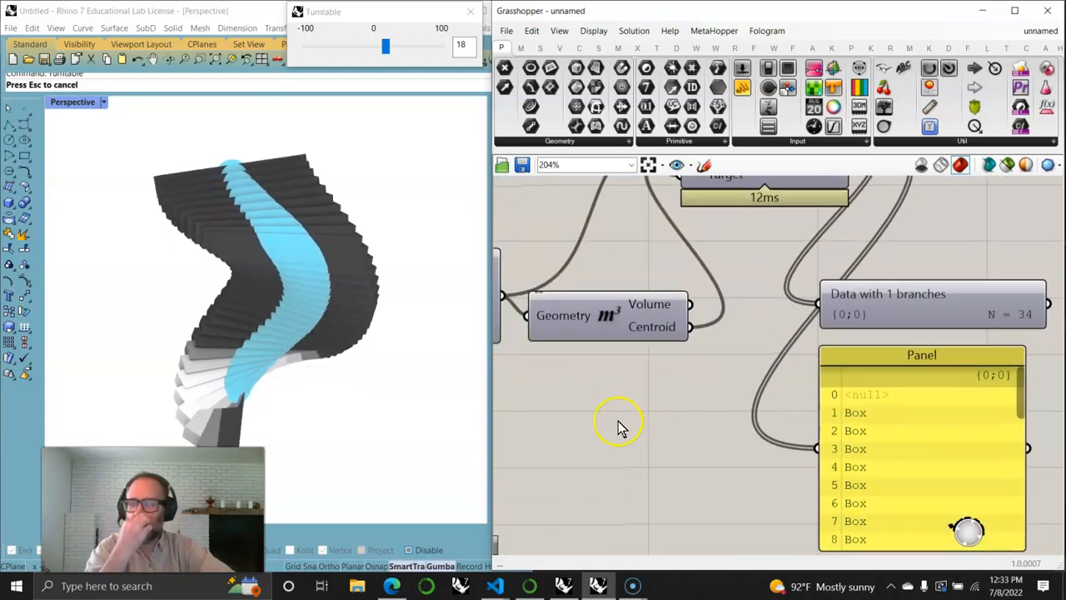
pyautogui.scroll(-3, 616, 442)
pyautogui.moveTo(638, 453); pyautogui.dragTo(758, 484, button='right')
pyautogui.moveTo(559, 458); pyautogui.dragTo(747, 448, button='right')
pyautogui.scroll(3, 768, 404)
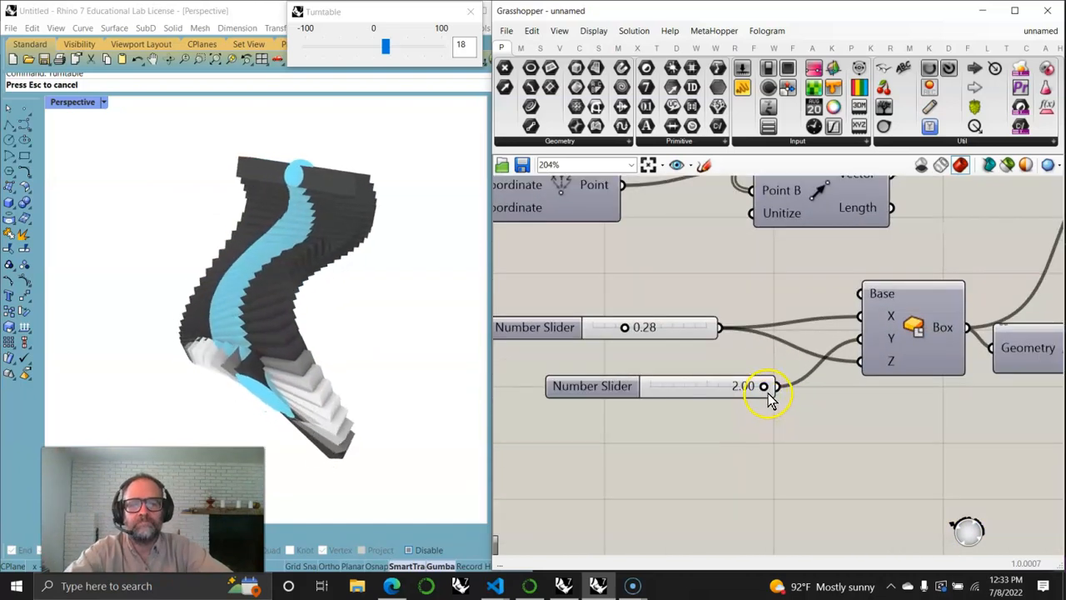
pyautogui.moveTo(752, 389); pyautogui.dragTo(814, 393)
pyautogui.moveTo(617, 330); pyautogui.dragTo(643, 335)
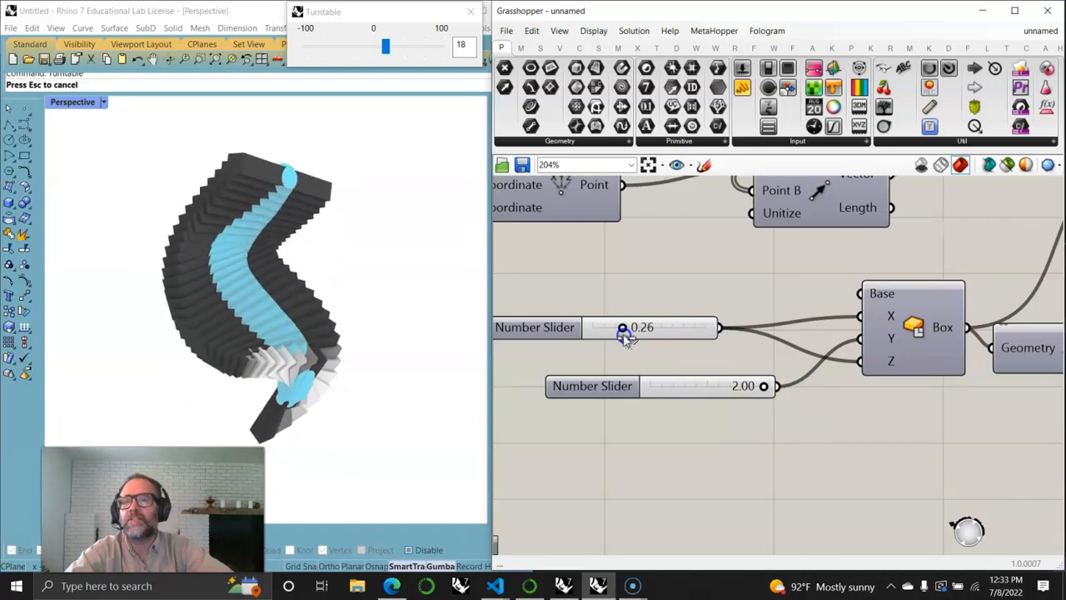
# Vary the Pi factor slider down to 0.15 and return it to 2.00.
pyautogui.moveTo(560, 250); pyautogui.dragTo(797, 274, button='right')
pyautogui.moveTo(618, 294); pyautogui.dragTo(704, 465, button='right')
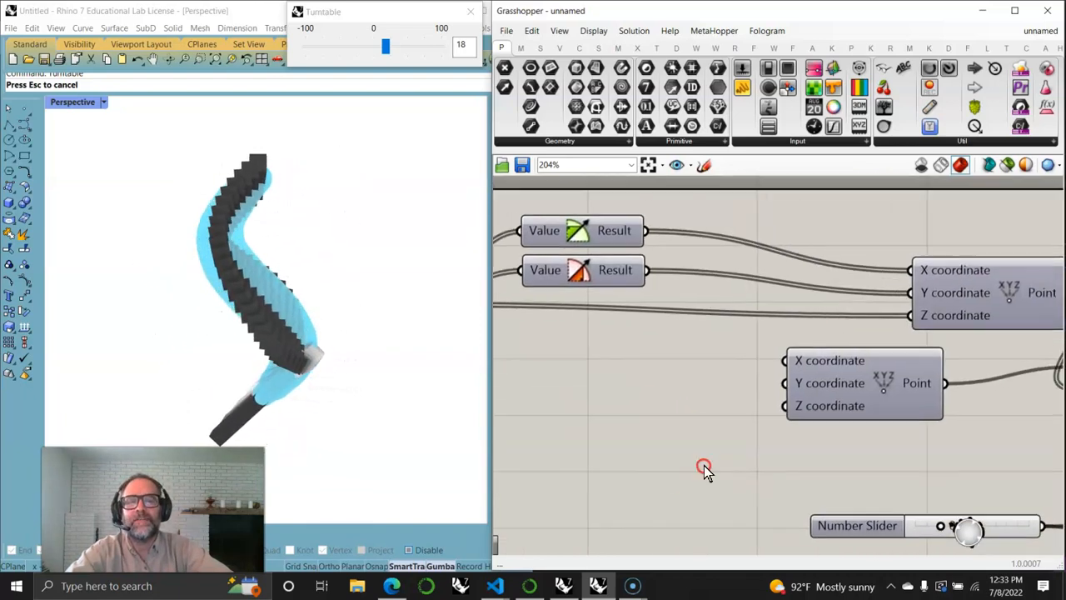
pyautogui.scroll(-2, 676, 418)
pyautogui.moveTo(570, 406); pyautogui.dragTo(797, 365, button='right')
pyautogui.moveTo(661, 381); pyautogui.dragTo(818, 386, button='right')
pyautogui.moveTo(696, 349); pyautogui.dragTo(768, 378, button='right')
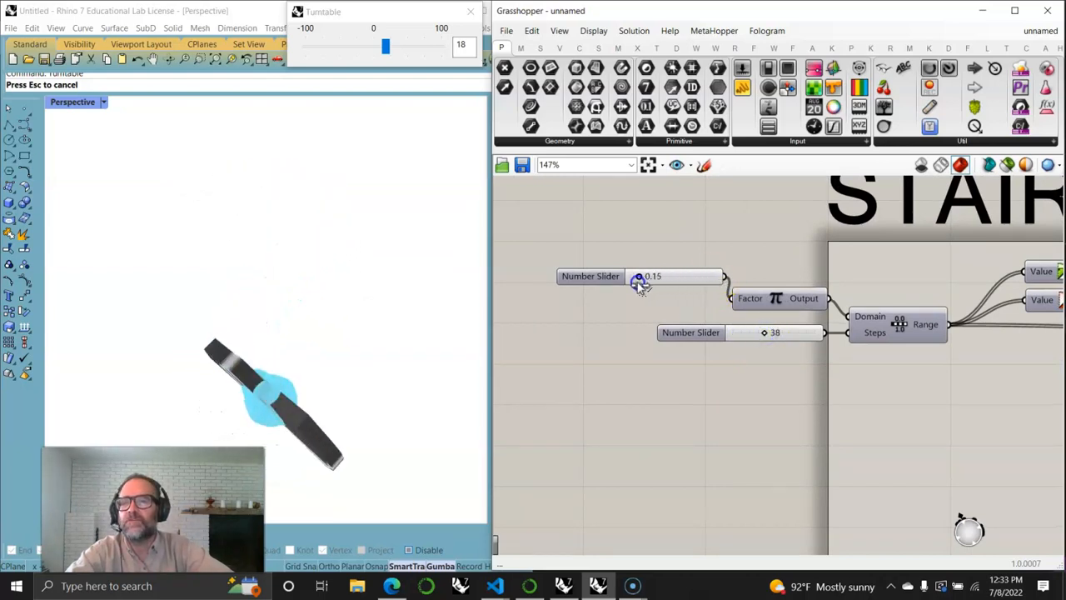
pyautogui.moveTo(747, 279); pyautogui.dragTo(583, 276, button='right')
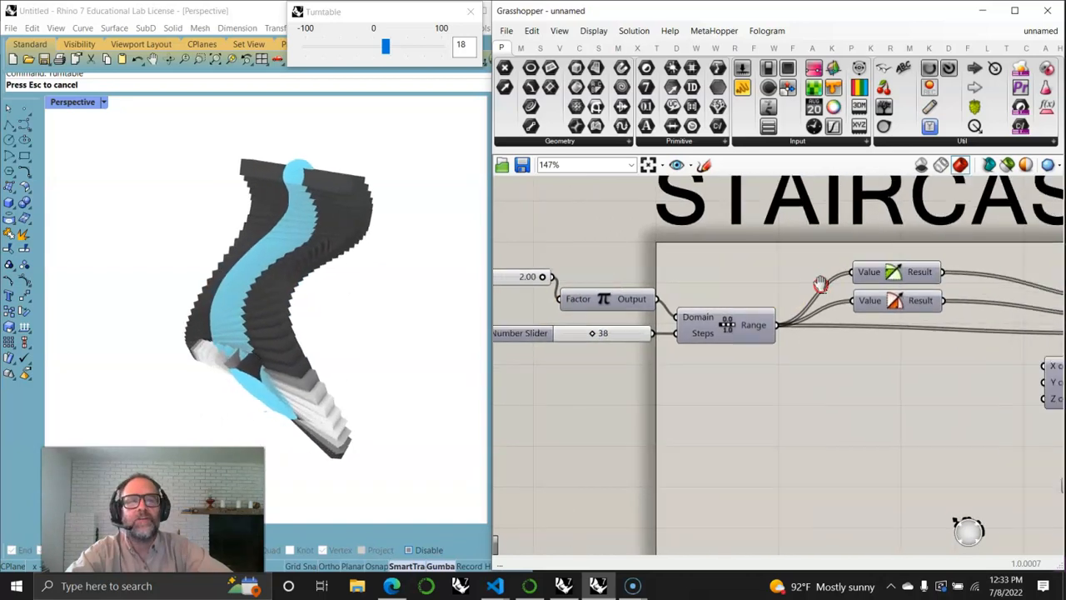
# Add a Multiplication component below the two trigonometric components and wire the upper one's result into its A input.
pyautogui.moveTo(822, 281); pyautogui.dragTo(639, 247, button='right')
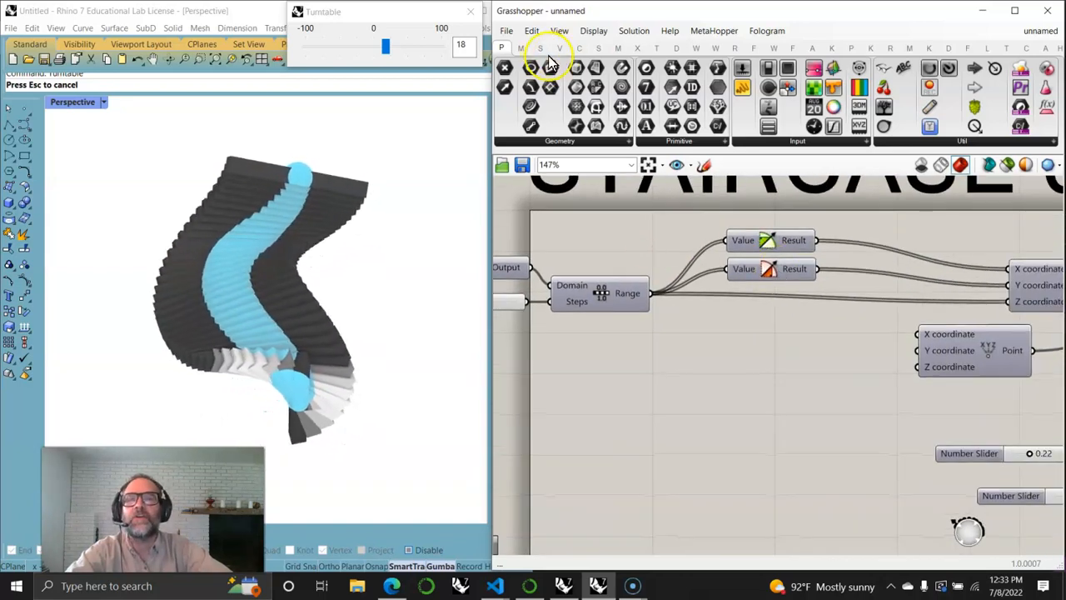
pyautogui.click(520, 48)
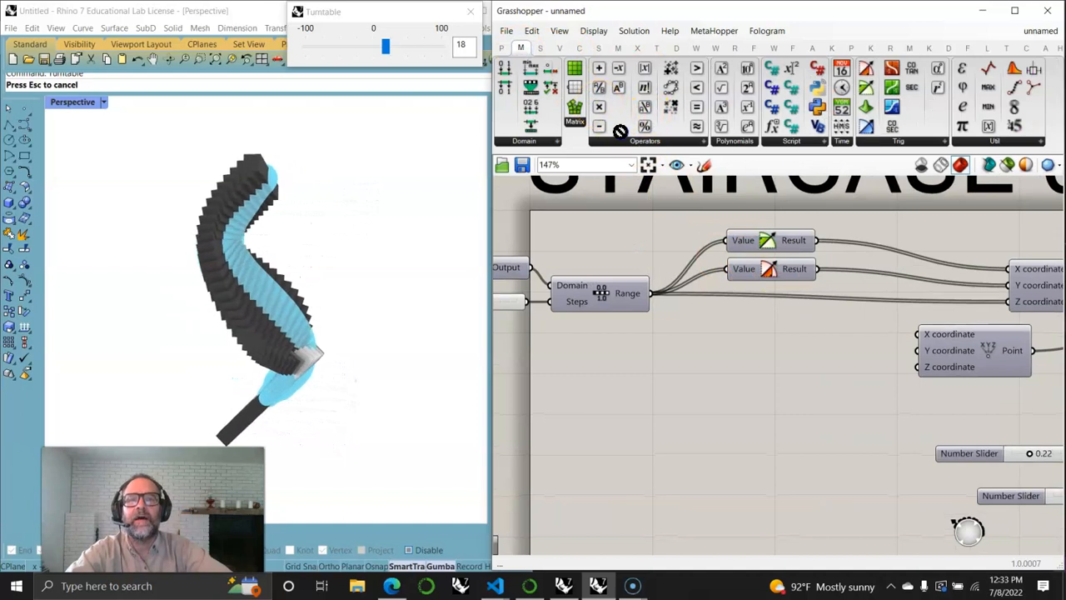
pyautogui.moveTo(808, 359); pyautogui.dragTo(807, 360)
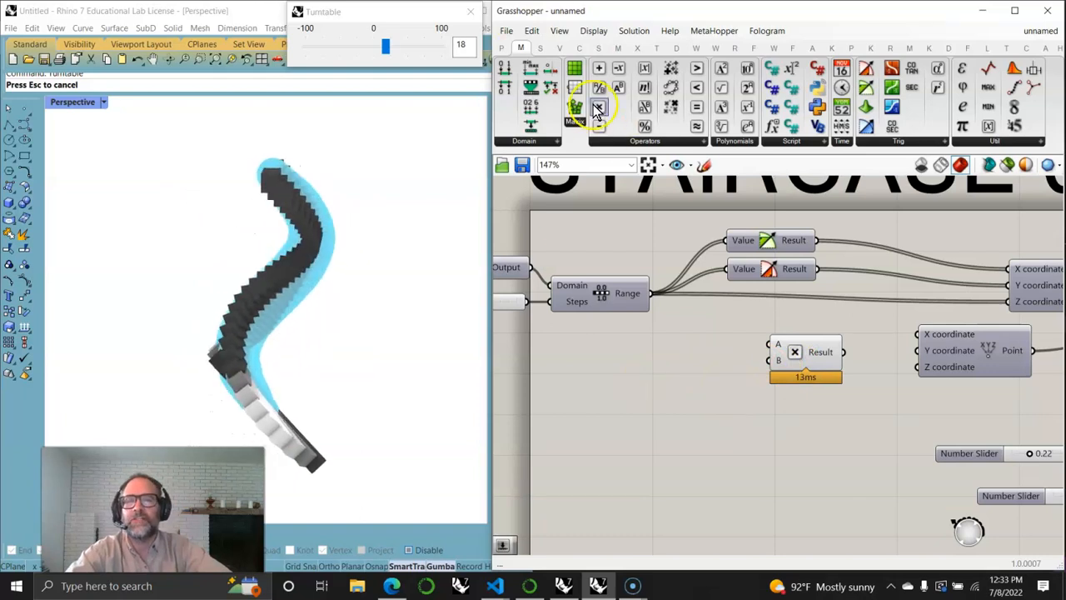
pyautogui.moveTo(818, 241); pyautogui.dragTo(768, 344)
# Feed the Multiplication's B input from a new 1.00 number slider, and wire its result into the upper Construct Point's X coordinate.
pyautogui.doubleClick(665, 398)
pyautogui.write('1')
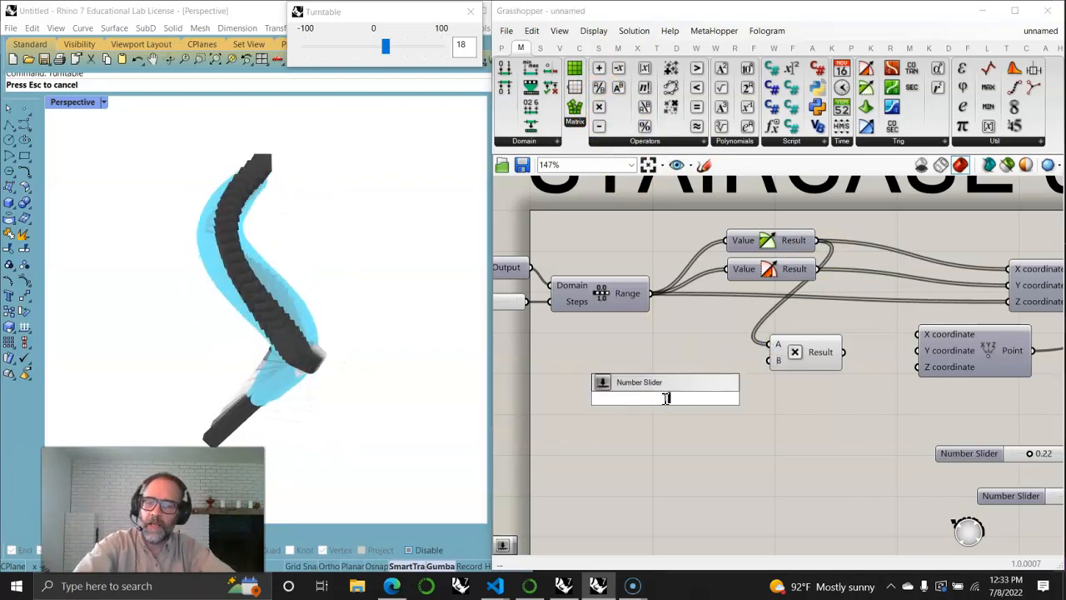
pyautogui.write('.00')
pyautogui.press('Return')
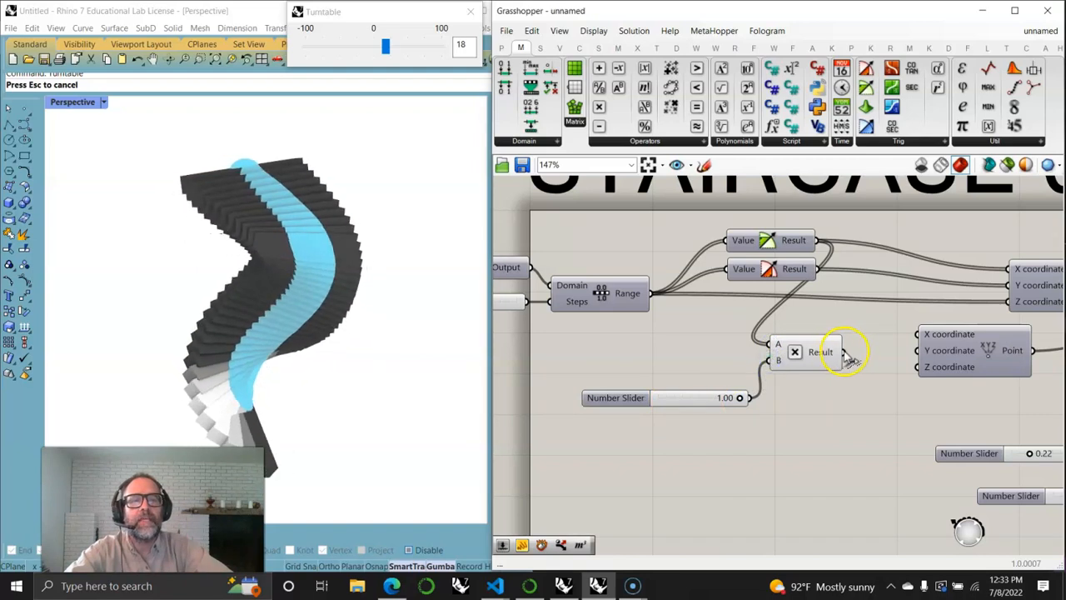
pyautogui.moveTo(926, 306); pyautogui.dragTo(918, 334)
pyautogui.moveTo(768, 360); pyautogui.dragTo(744, 400)
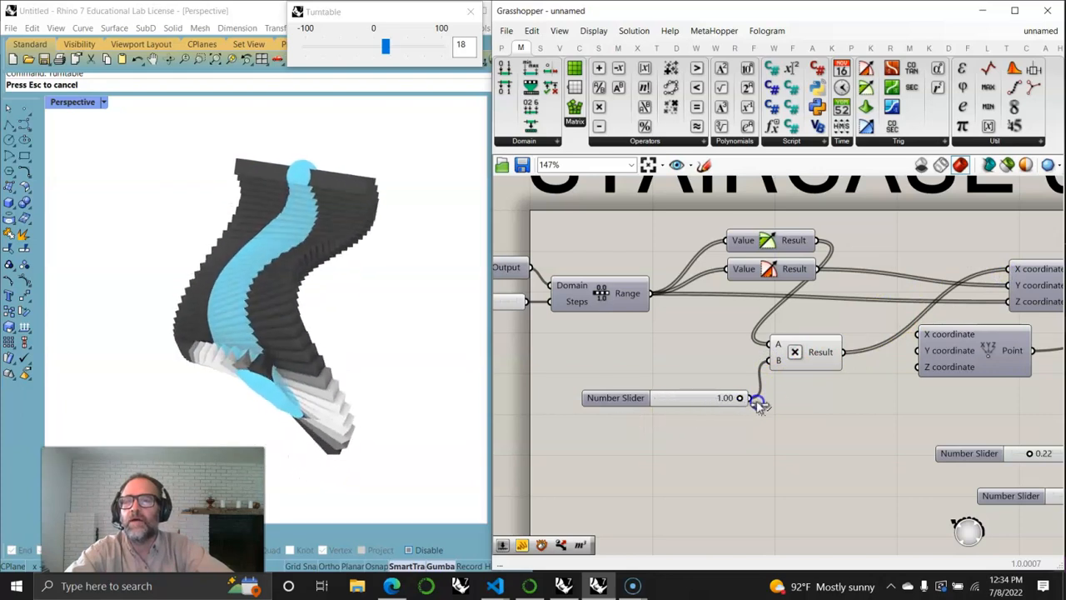
pyautogui.moveTo(690, 408); pyautogui.dragTo(673, 390)
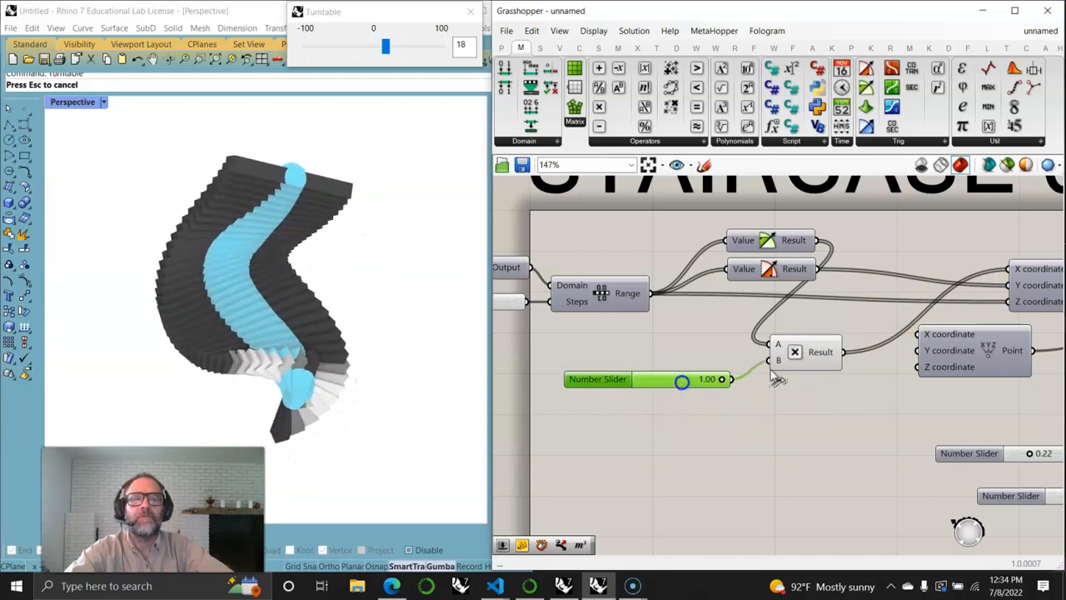
# Duplicate the Multiplication below the original, wiring the lower trigonometric result into A and the product into the upper Construct Point's Y coordinate.
pyautogui.click(815, 354)
pyautogui.keyDown('alt'); pyautogui.moveTo(818, 364); pyautogui.dragTo(813, 421); pyautogui.keyUp('alt')
pyautogui.moveTo(820, 270); pyautogui.dragTo(779, 406)
pyautogui.moveTo(986, 296); pyautogui.dragTo(1003, 292)
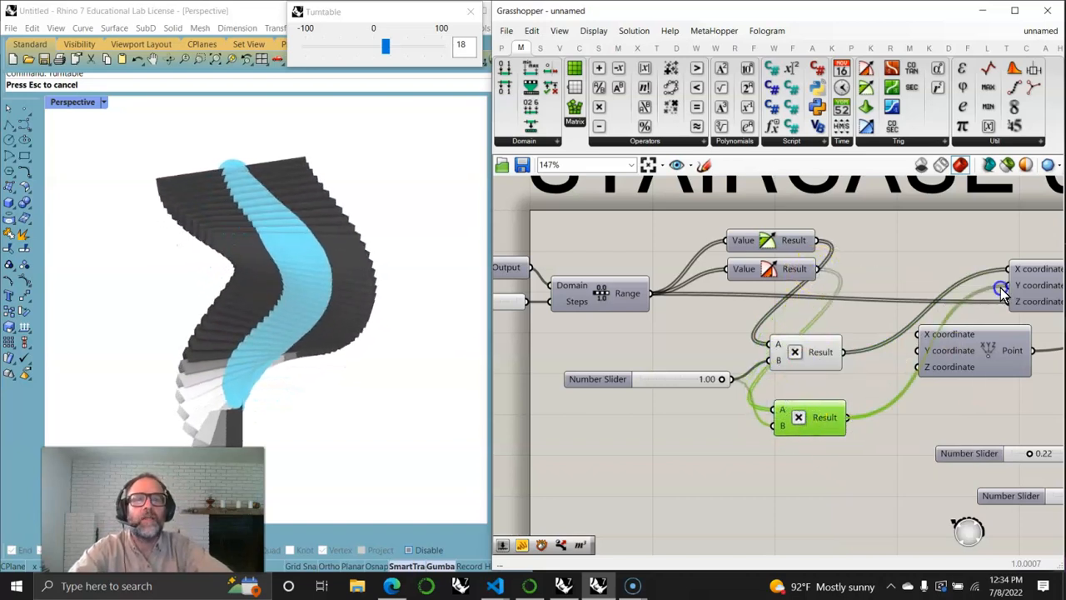
# Copy the 1.00 multiplier slider below the original and raise the copy's maximum.
pyautogui.moveTo(723, 385); pyautogui.dragTo(647, 428)
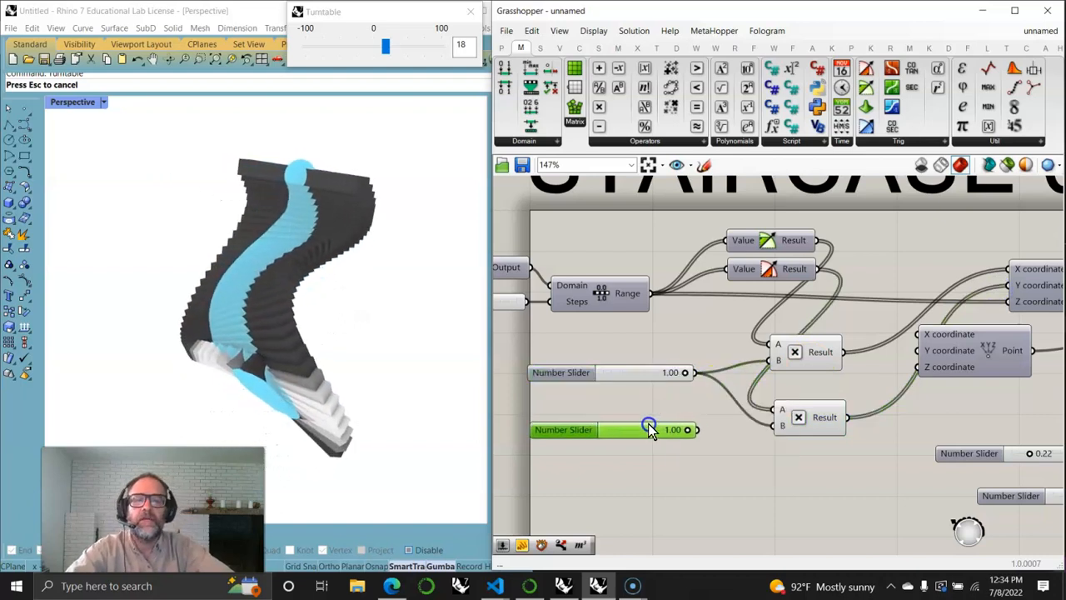
pyautogui.rightClick(643, 428)
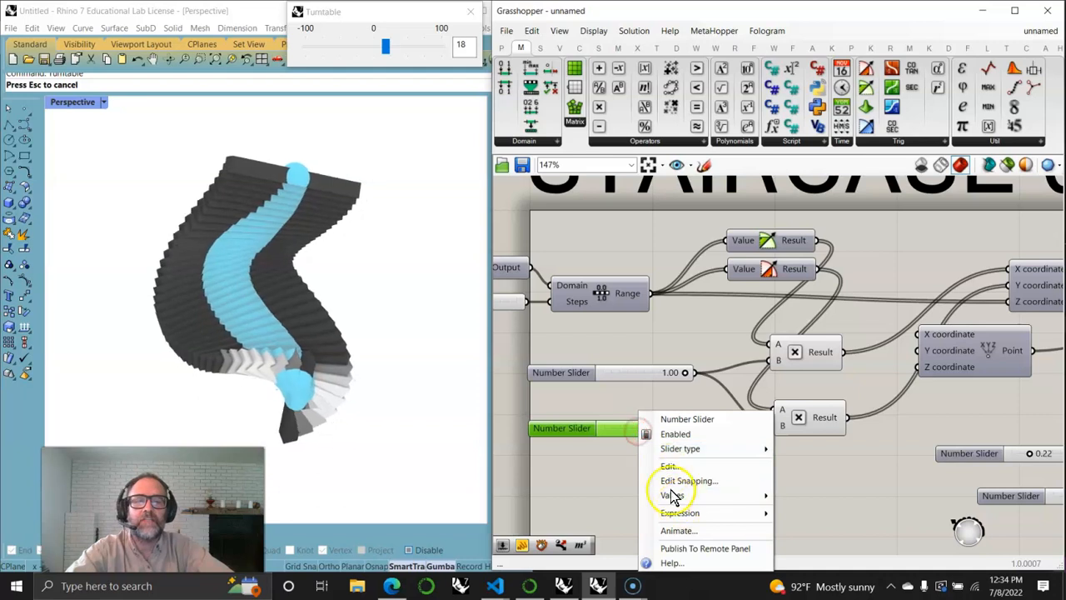
pyautogui.click(669, 466)
pyautogui.click(739, 458)
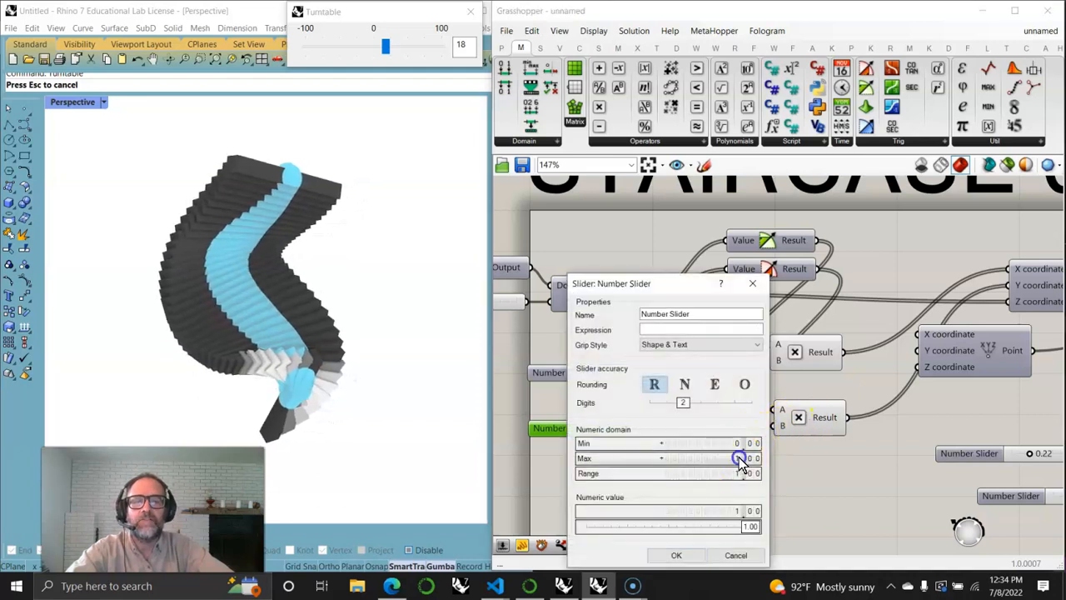
pyautogui.click(686, 555)
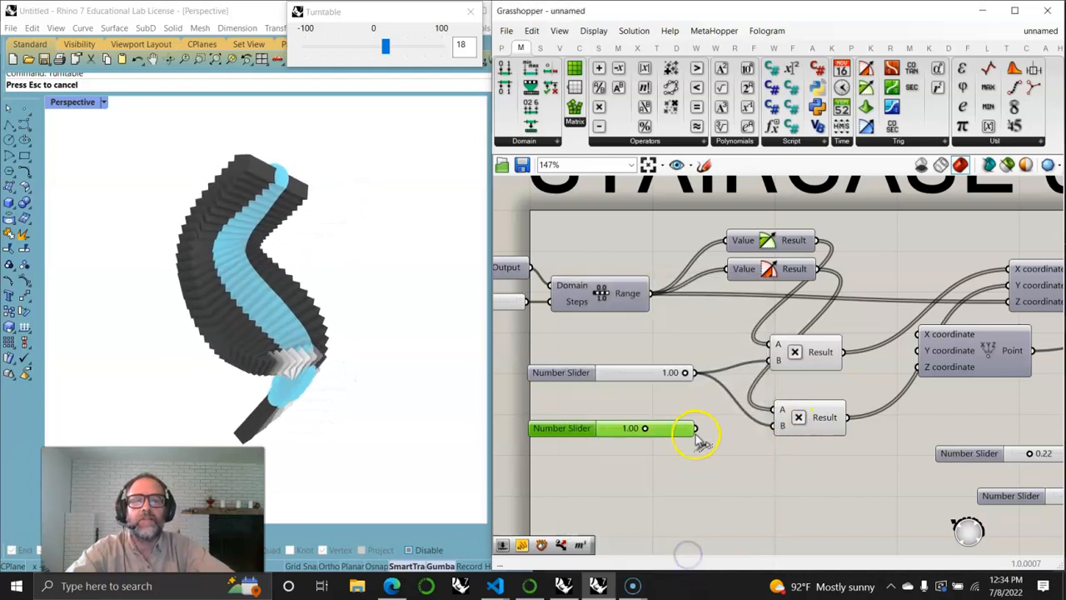
# Wire the copied slider into the lower Multiplication's B input instead of the original slider, and raise its value.
pyautogui.moveTo(783, 421); pyautogui.dragTo(773, 439)
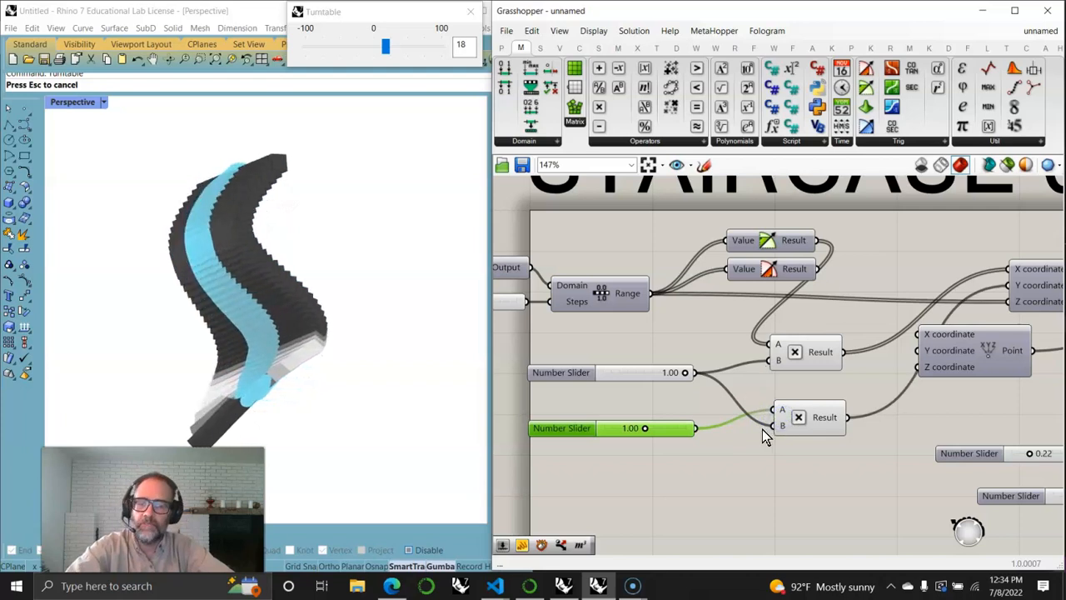
pyautogui.hotkey('ctrl', 'z')
pyautogui.moveTo(697, 428); pyautogui.dragTo(768, 427)
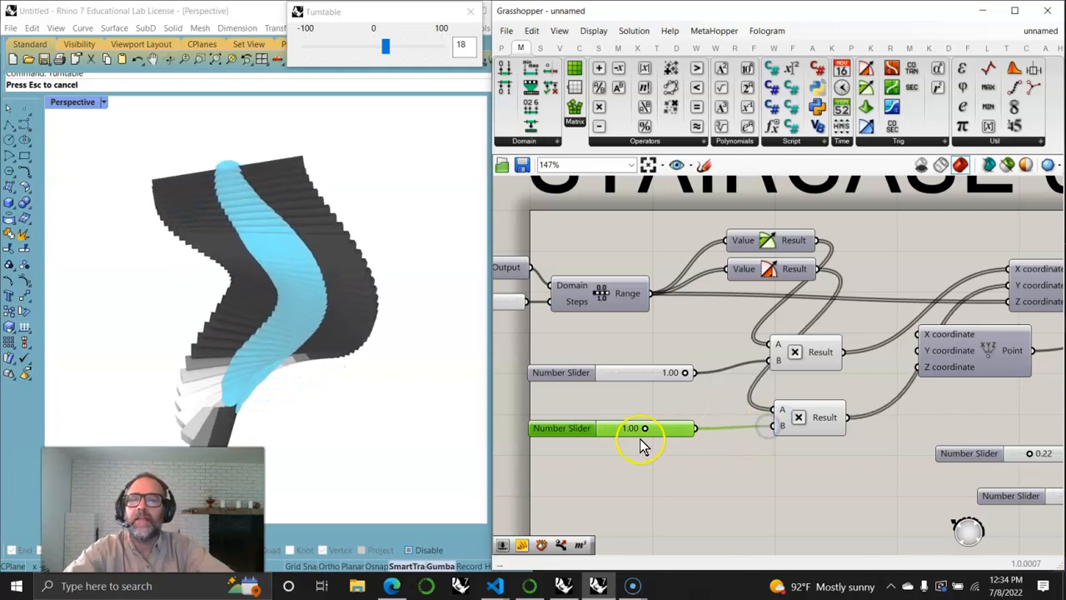
pyautogui.moveTo(657, 430); pyautogui.dragTo(695, 428)
pyautogui.moveTo(683, 374); pyautogui.dragTo(757, 374)
# Inspect the variable Pipe component, its caps slider and the colour swatch feeding its Custom Preview.
pyautogui.scroll(-3, 883, 407)
pyautogui.moveTo(898, 427); pyautogui.dragTo(719, 408, button='right')
pyautogui.moveTo(884, 406); pyautogui.dragTo(655, 376, button='right')
pyautogui.moveTo(923, 395); pyautogui.dragTo(653, 360, button='right')
pyautogui.moveTo(898, 349); pyautogui.dragTo(662, 312, button='right')
pyautogui.moveTo(927, 319); pyautogui.dragTo(671, 297, button='right')
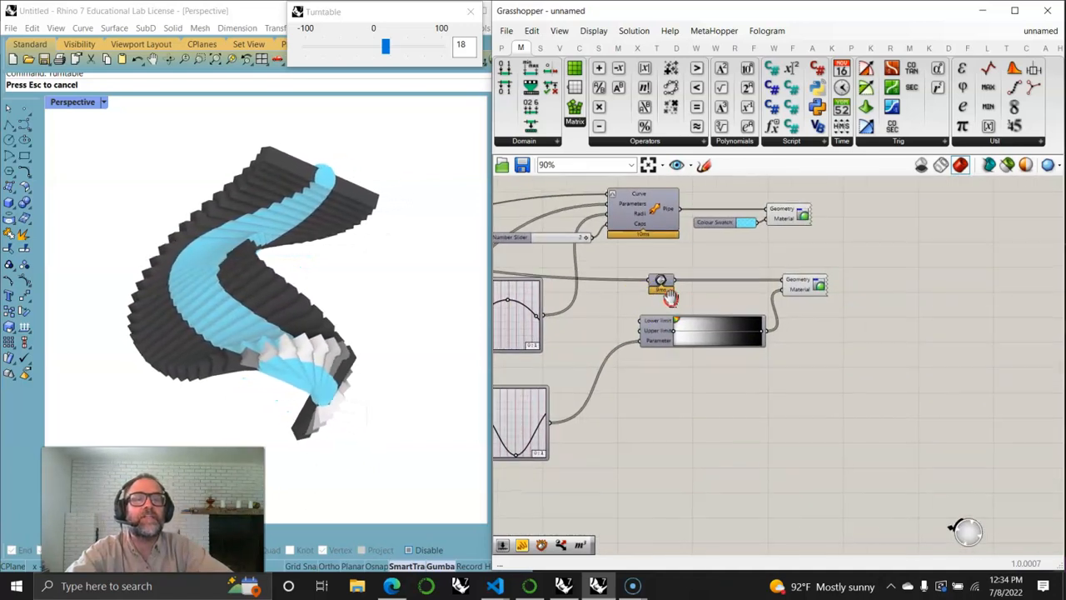
pyautogui.scroll(5, 762, 287)
pyautogui.moveTo(758, 274)
pyautogui.mouseDown(button='right')
pyautogui.moveTo(850, 431)
pyautogui.moveTo(895, 421)
pyautogui.mouseUp(button='right')
pyautogui.moveTo(600, 472); pyautogui.dragTo(797, 459, button='right')
pyautogui.moveTo(746, 315); pyautogui.dragTo(731, 337, button='right')
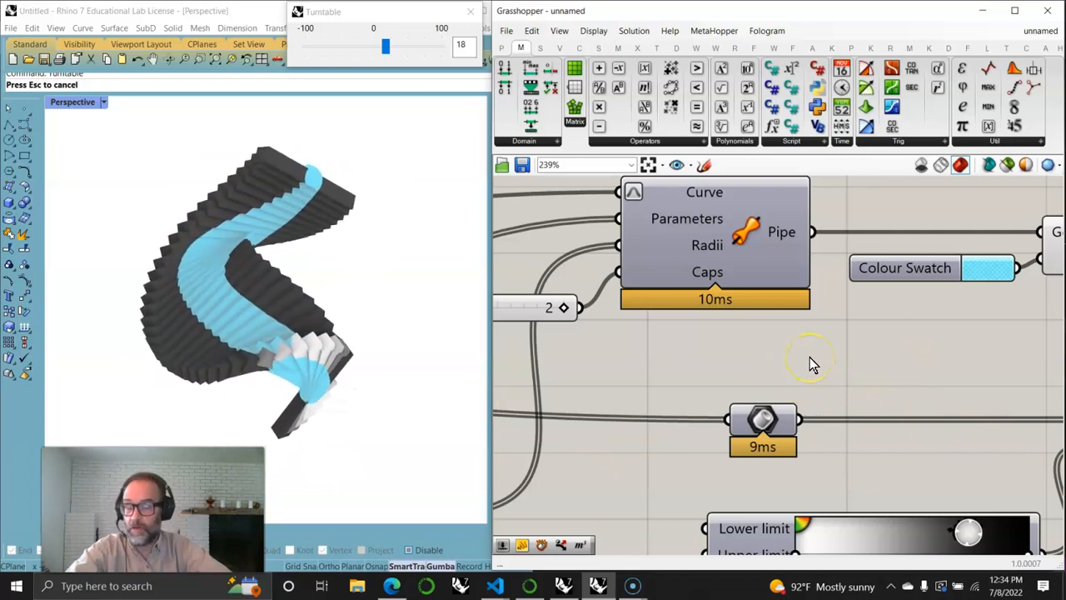
pyautogui.scroll(-2, 780, 363)
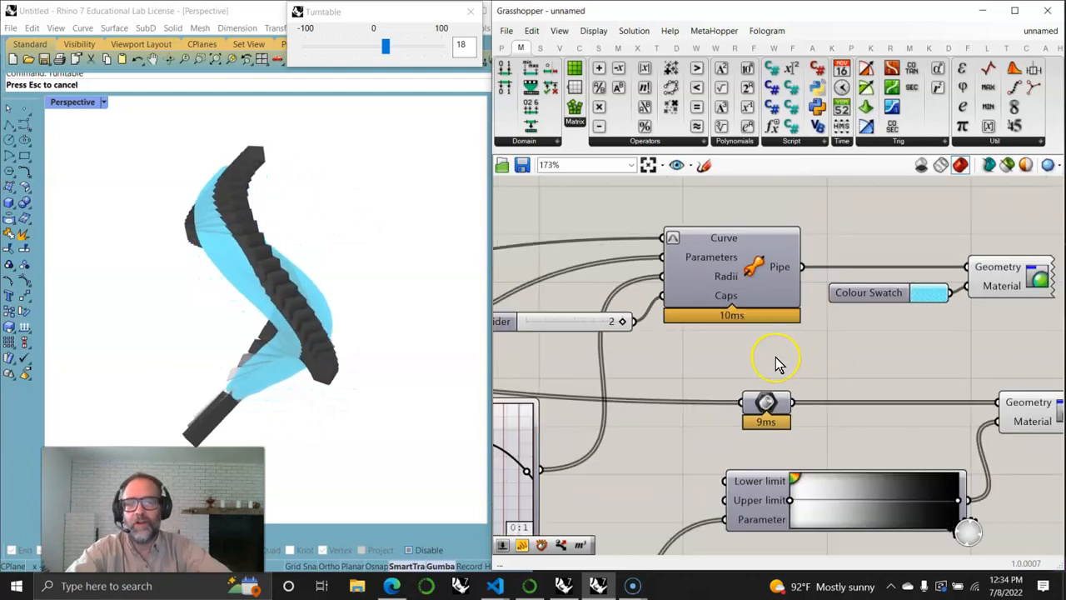
# Nudge the pipe's Custom Preview and its Colour Swatch slightly away from the Pipe component.
pyautogui.moveTo(776, 356); pyautogui.dragTo(640, 321, button='right')
pyautogui.click(886, 239)
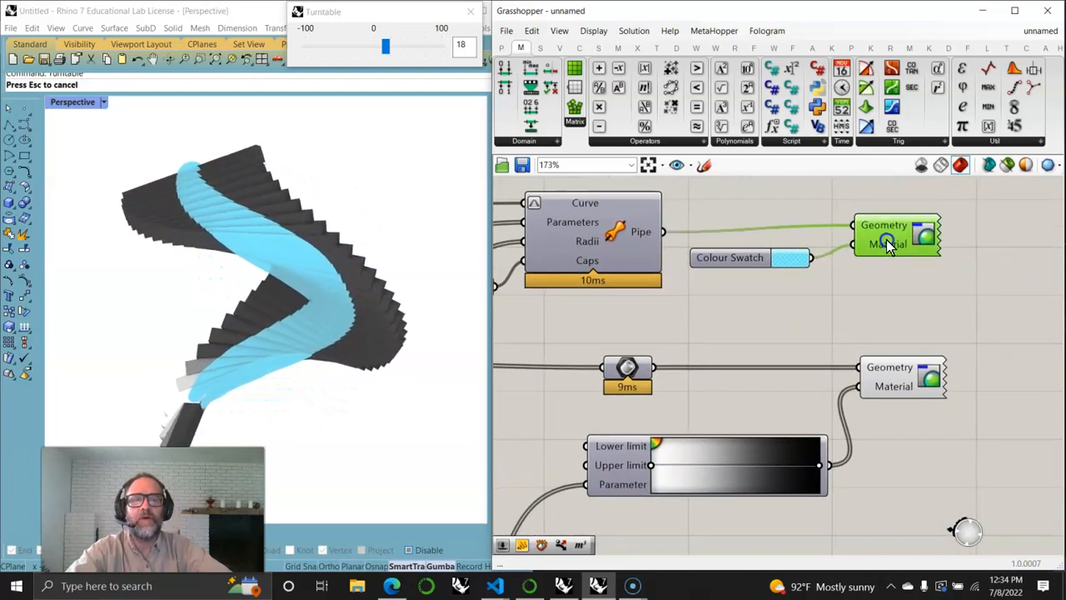
pyautogui.moveTo(752, 262); pyautogui.dragTo(767, 263)
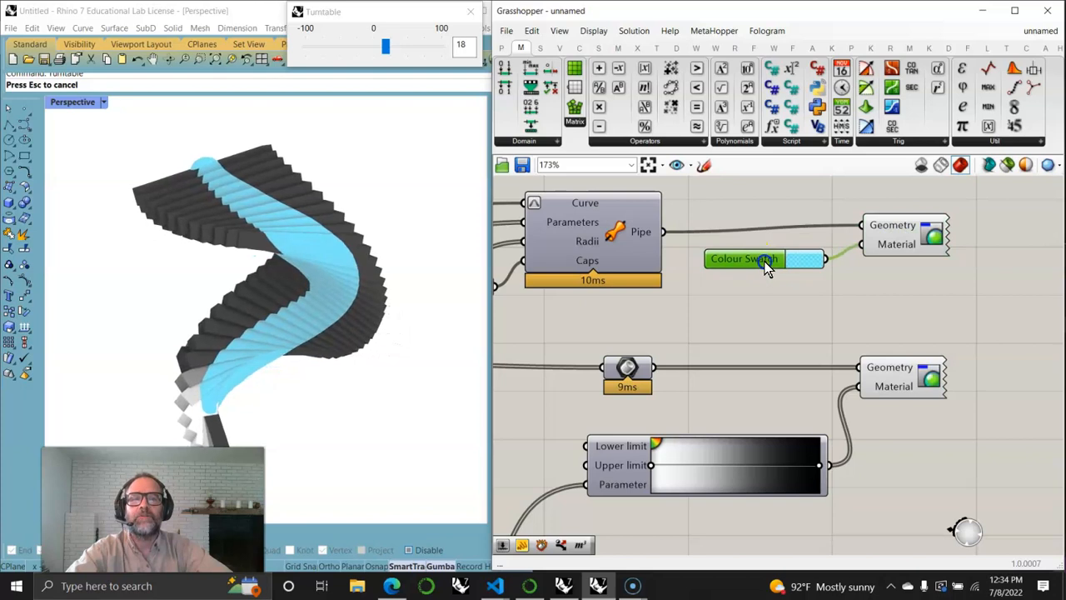
pyautogui.click(890, 246)
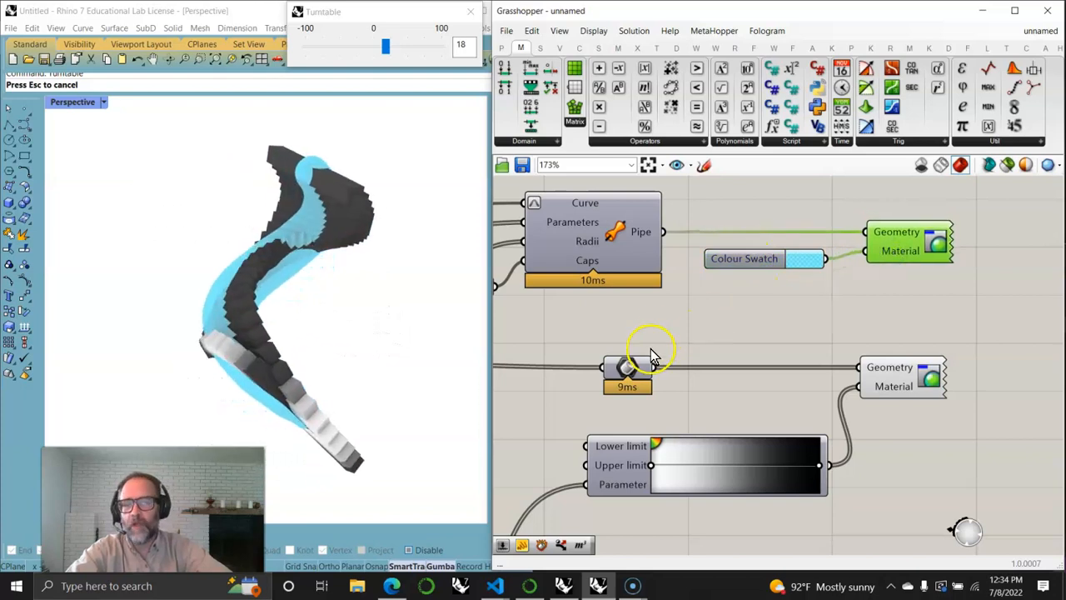
# Review the staircase definition from the input sliders through the point, plane, box and orientation components to the Gene Pool.
pyautogui.moveTo(688, 325); pyautogui.dragTo(861, 309, button='right')
pyautogui.scroll(-3, 757, 333)
pyautogui.moveTo(669, 367); pyautogui.dragTo(888, 325, button='right')
pyautogui.moveTo(673, 332); pyautogui.dragTo(912, 335, button='right')
pyautogui.moveTo(598, 299); pyautogui.dragTo(751, 336, button='right')
pyautogui.moveTo(606, 393); pyautogui.dragTo(773, 318, button='right')
pyautogui.moveTo(627, 332); pyautogui.dragTo(873, 379, button='right')
pyautogui.moveTo(725, 294); pyautogui.dragTo(904, 357, button='right')
pyautogui.scroll(3, 655, 291)
pyautogui.moveTo(793, 323); pyautogui.dragTo(631, 298, button='right')
pyautogui.moveTo(923, 313); pyautogui.dragTo(666, 307, button='right')
pyautogui.scroll(-4, 729, 365)
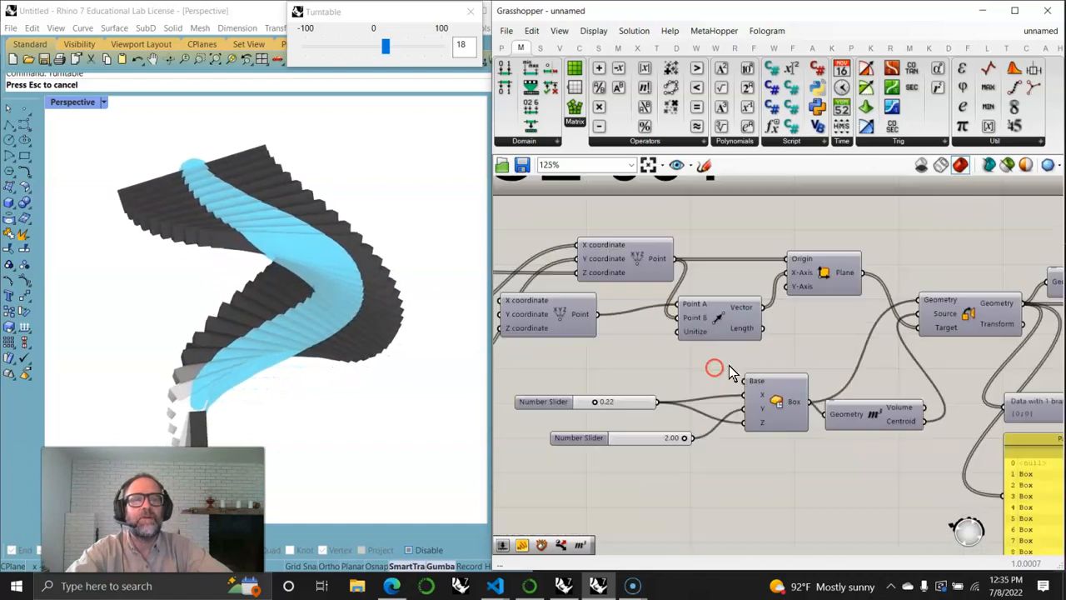
pyautogui.moveTo(582, 420); pyautogui.dragTo(610, 333, button='right')
pyautogui.moveTo(843, 364); pyautogui.dragTo(683, 409, button='right')
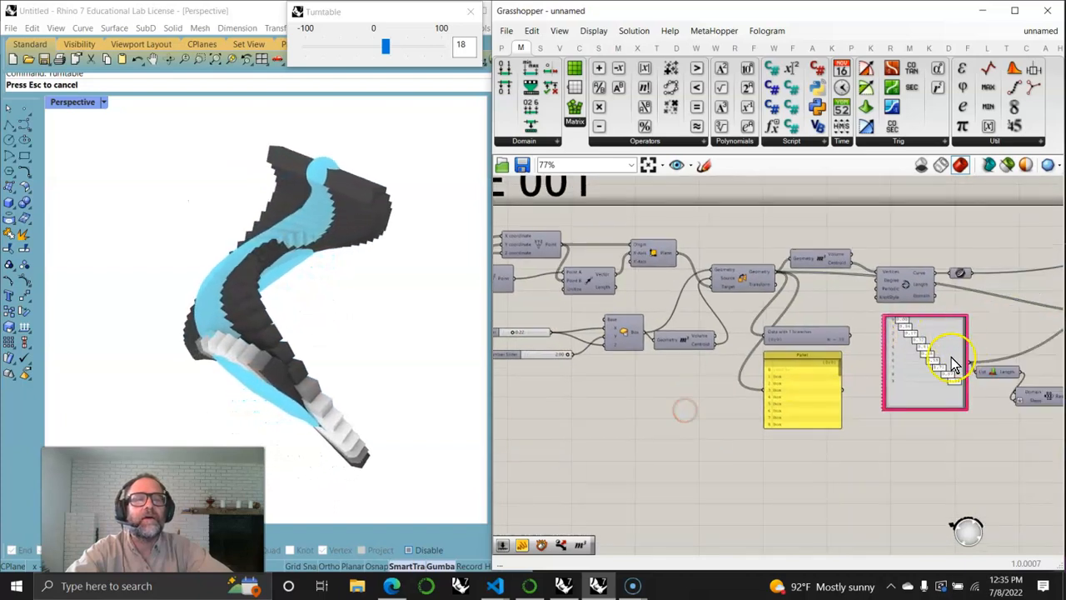
pyautogui.moveTo(952, 357); pyautogui.dragTo(750, 428, button='right')
# Place an Evaluate component and an Expression component on the empty canvas below the Range component.
pyautogui.scroll(5, 741, 408)
pyautogui.scroll(1, 762, 388)
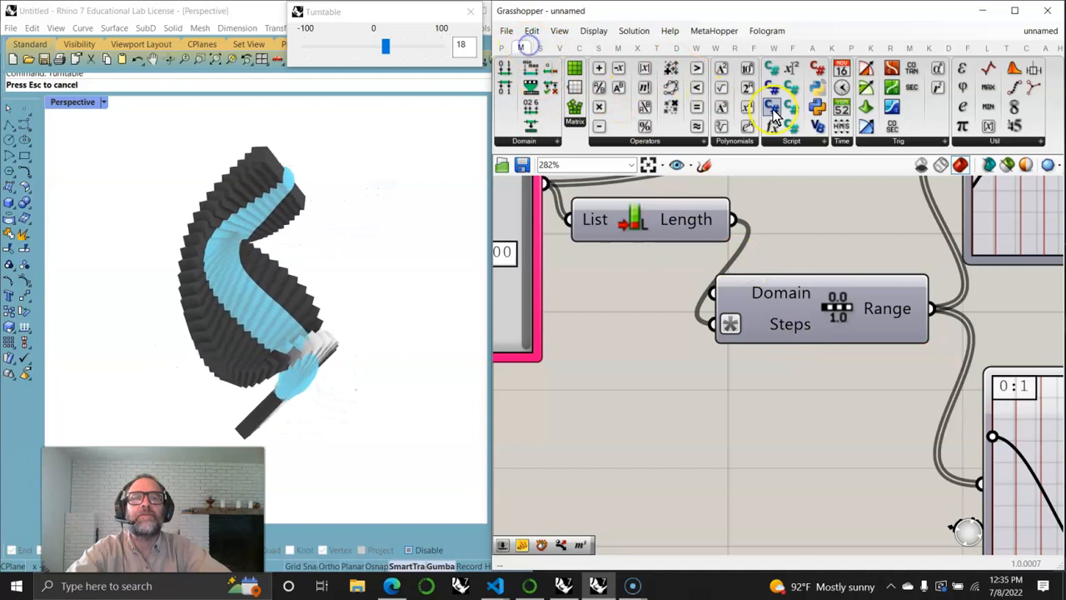
pyautogui.moveTo(773, 375); pyautogui.dragTo(673, 419)
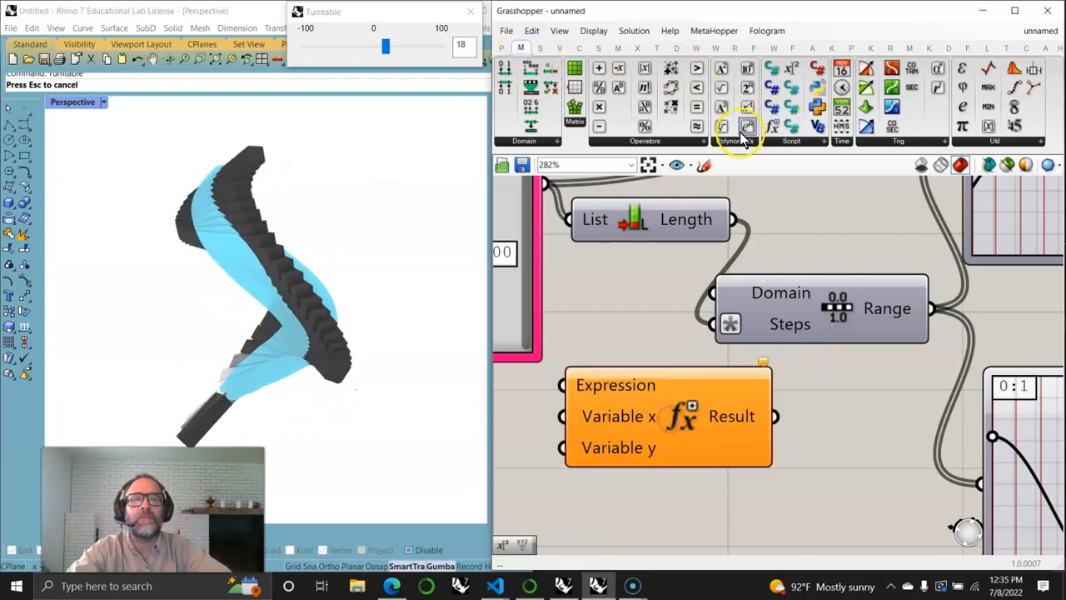
pyautogui.moveTo(652, 537); pyautogui.dragTo(661, 515)
# Place a Python script component and a C# script component side by side below the Expression component.
pyautogui.moveTo(649, 513); pyautogui.dragTo(798, 302, button='right')
pyautogui.moveTo(817, 105); pyautogui.dragTo(782, 373)
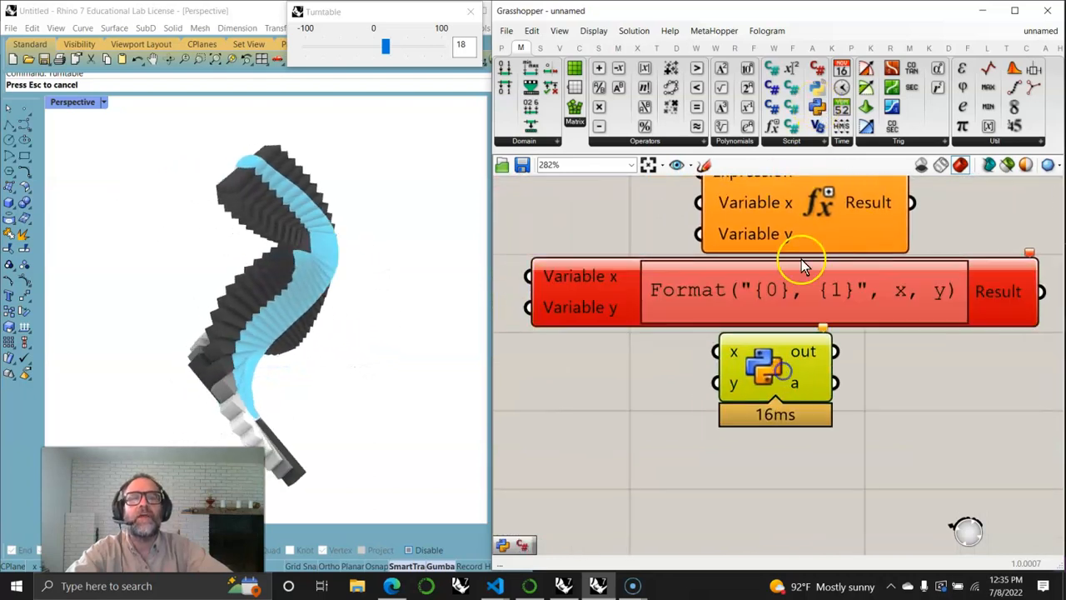
pyautogui.moveTo(819, 74); pyautogui.dragTo(931, 381)
# Place the remote Python component with location, run and modules inputs below the two script components and centre it under them.
pyautogui.moveTo(817, 126); pyautogui.dragTo(825, 93)
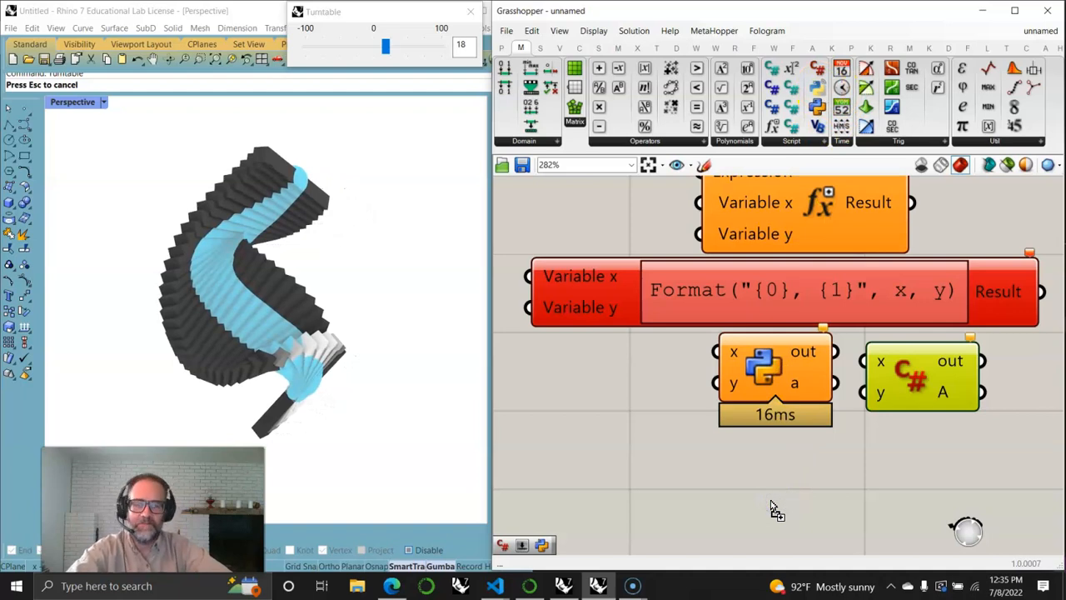
pyautogui.scroll(-2, 765, 499)
pyautogui.moveTo(765, 497)
pyautogui.mouseDown()
pyautogui.moveTo(760, 527)
pyautogui.moveTo(760, 518)
pyautogui.mouseUp()
pyautogui.moveTo(760, 517); pyautogui.dragTo(752, 355, button='right')
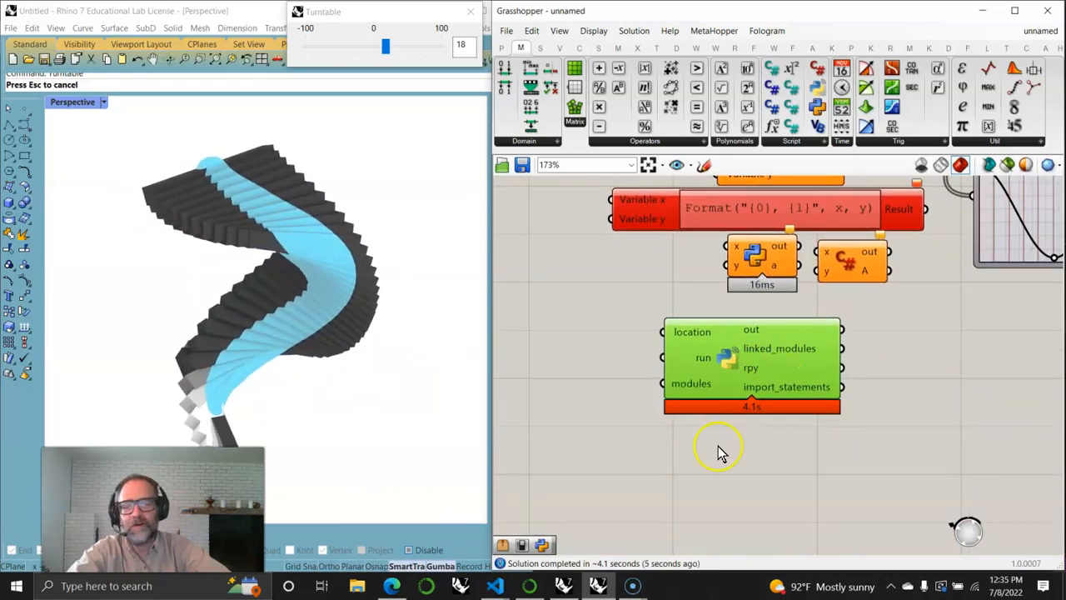
pyautogui.moveTo(746, 380); pyautogui.dragTo(762, 370)
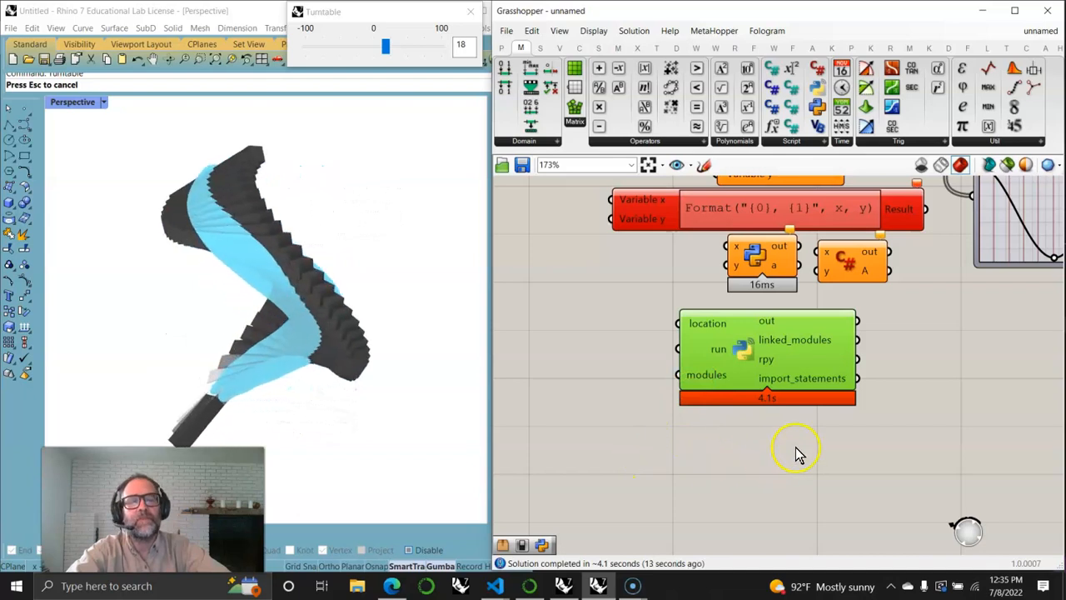
# Review the whole STAIRCASE 001 definition, from the point and box components through to the Graph Mappers and Custom Previews.
pyautogui.scroll(-4, 751, 490)
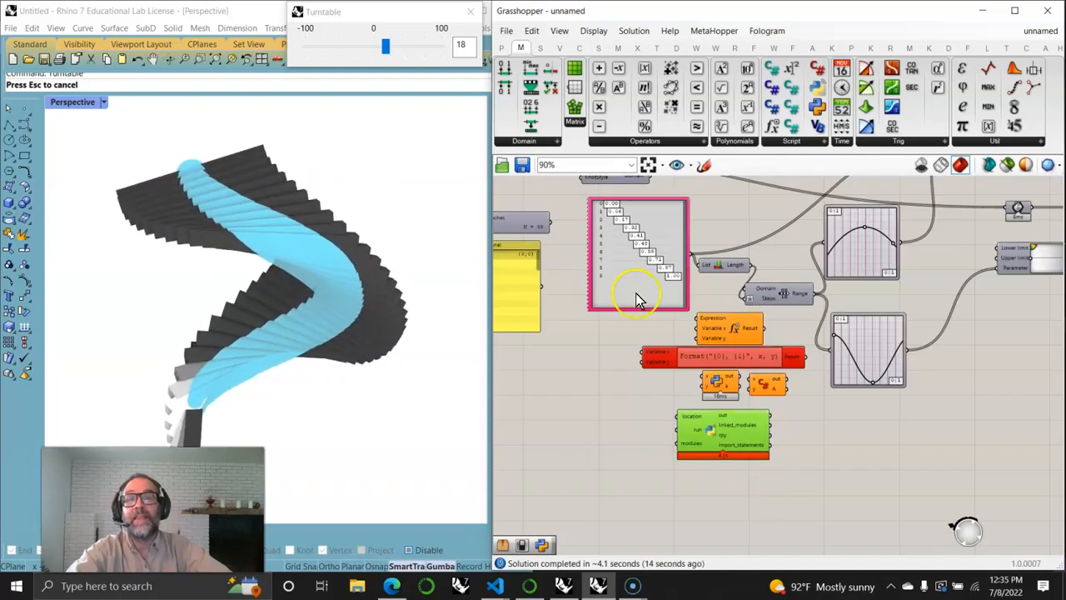
pyautogui.click(648, 164)
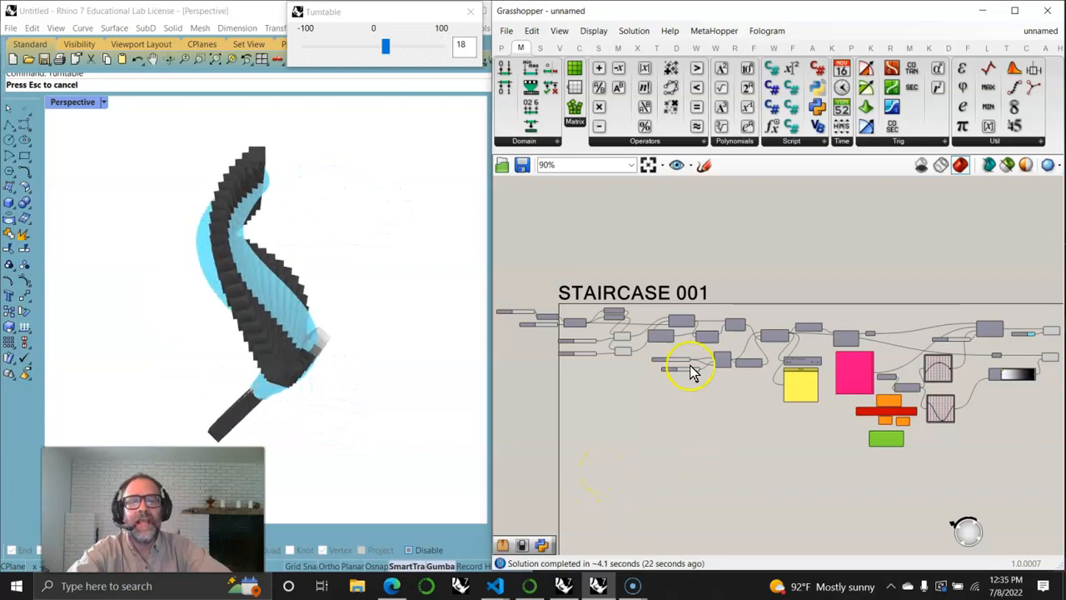
pyautogui.scroll(5, 691, 371)
pyautogui.moveTo(803, 431); pyautogui.dragTo(887, 469, button='right')
pyautogui.rightClick(726, 417)
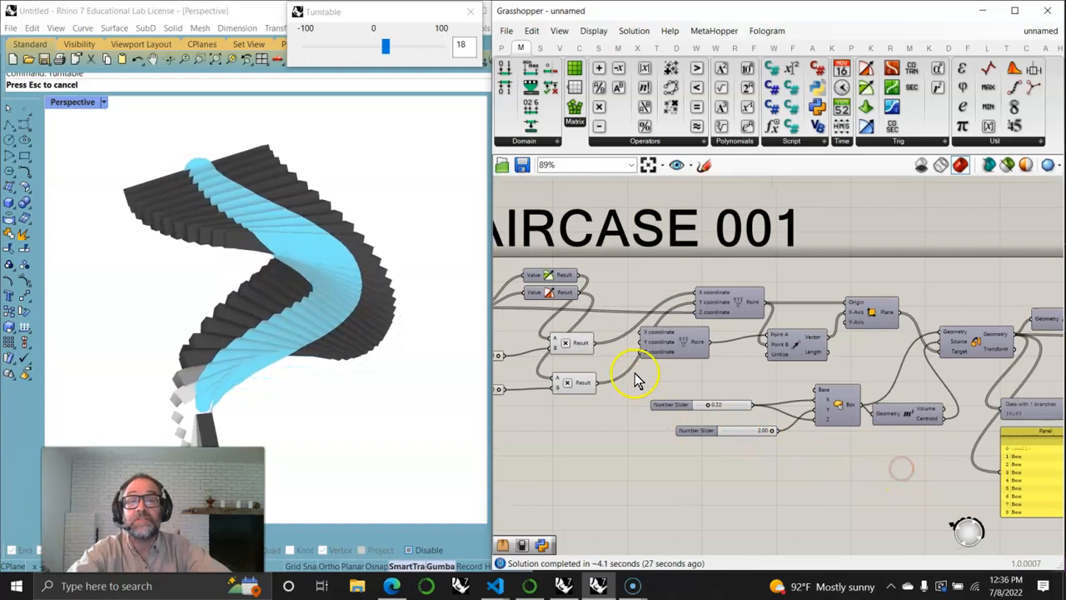
pyautogui.moveTo(827, 381); pyautogui.dragTo(604, 362, button='right')
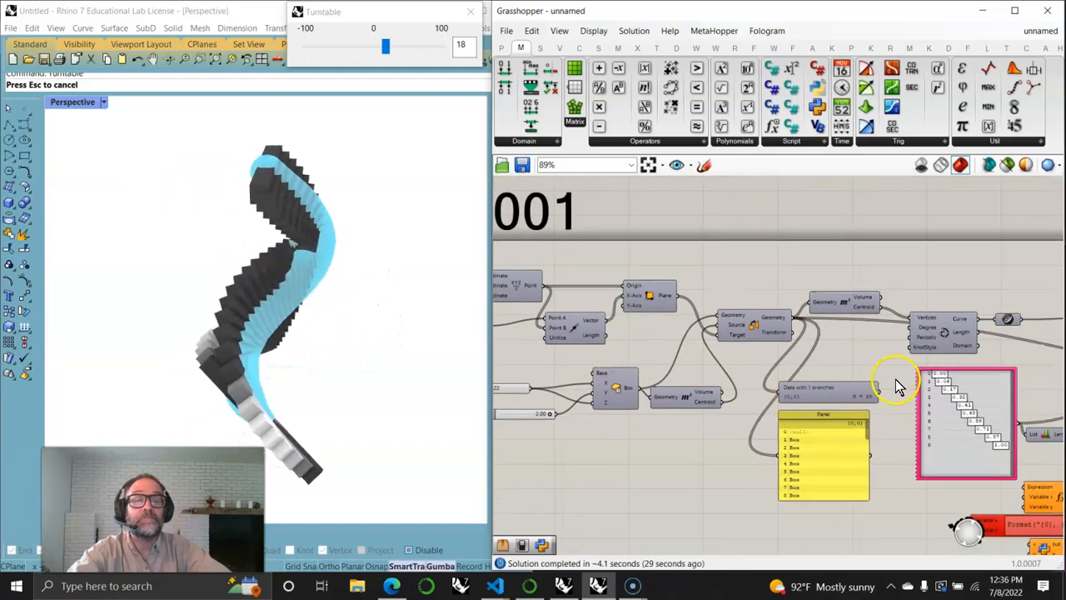
pyautogui.moveTo(891, 377); pyautogui.dragTo(618, 279, button='right')
pyautogui.moveTo(913, 403); pyautogui.dragTo(737, 434, button='right')
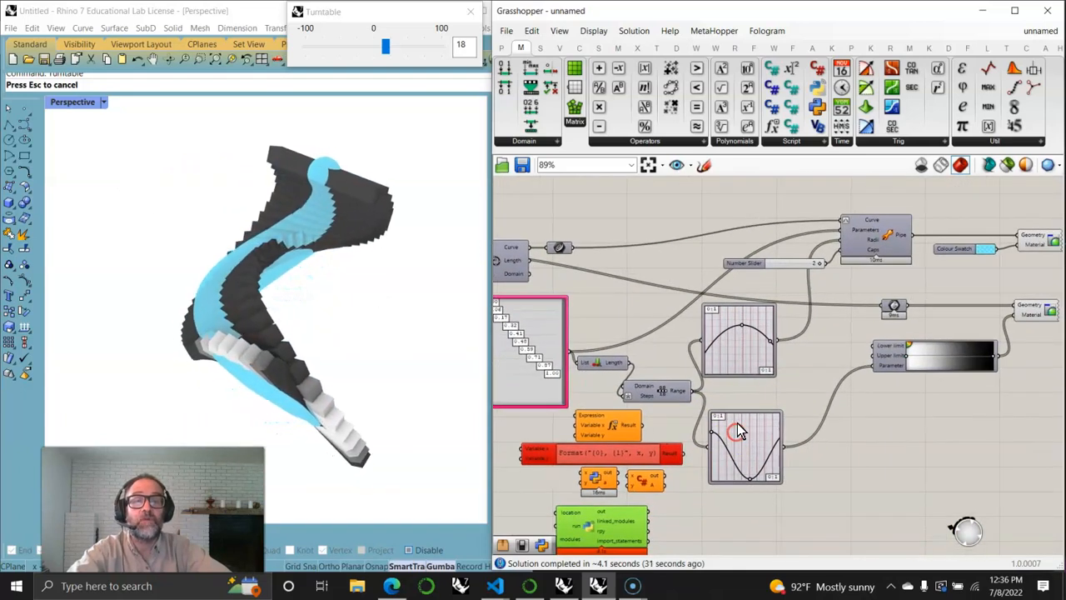
# Shift both Graph Mappers away from the Range component and place a Jitter component in the freed space.
pyautogui.moveTo(759, 367); pyautogui.dragTo(823, 340)
pyautogui.moveTo(757, 458); pyautogui.dragTo(814, 461)
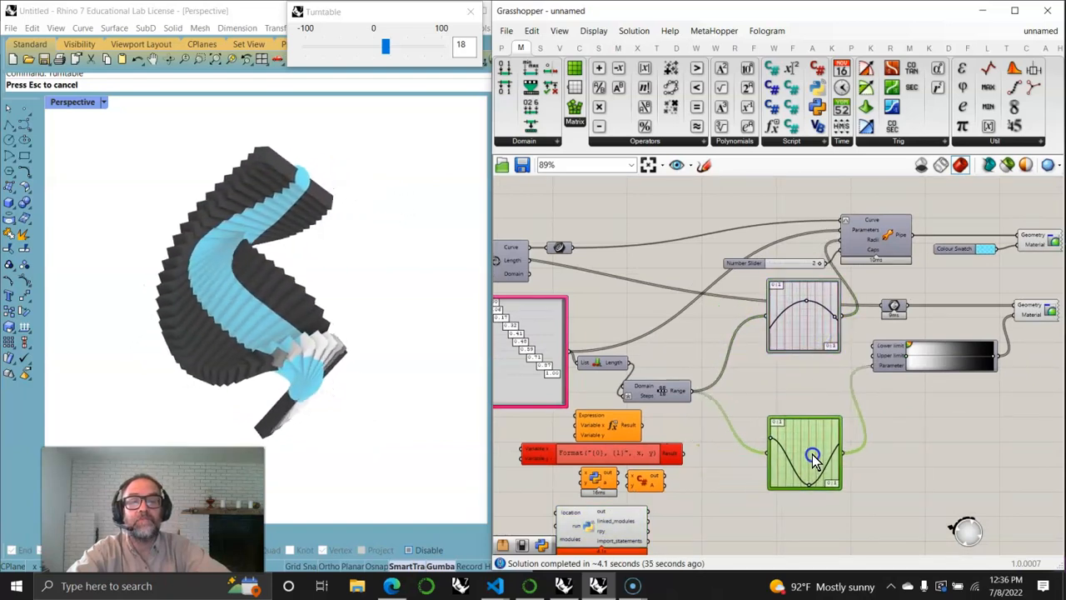
pyautogui.doubleClick(698, 349)
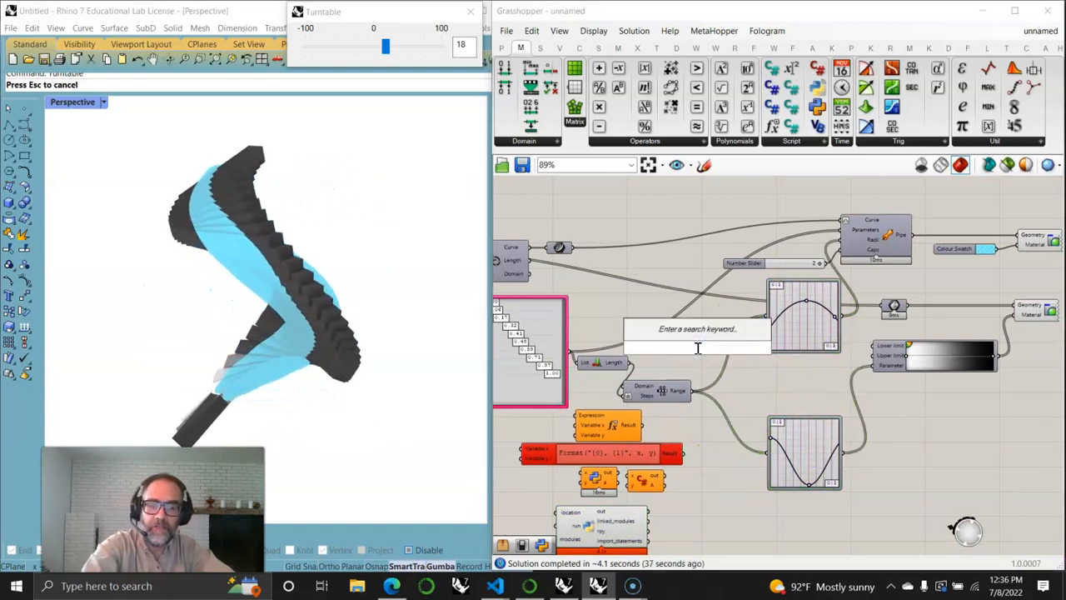
pyautogui.write('jitter')
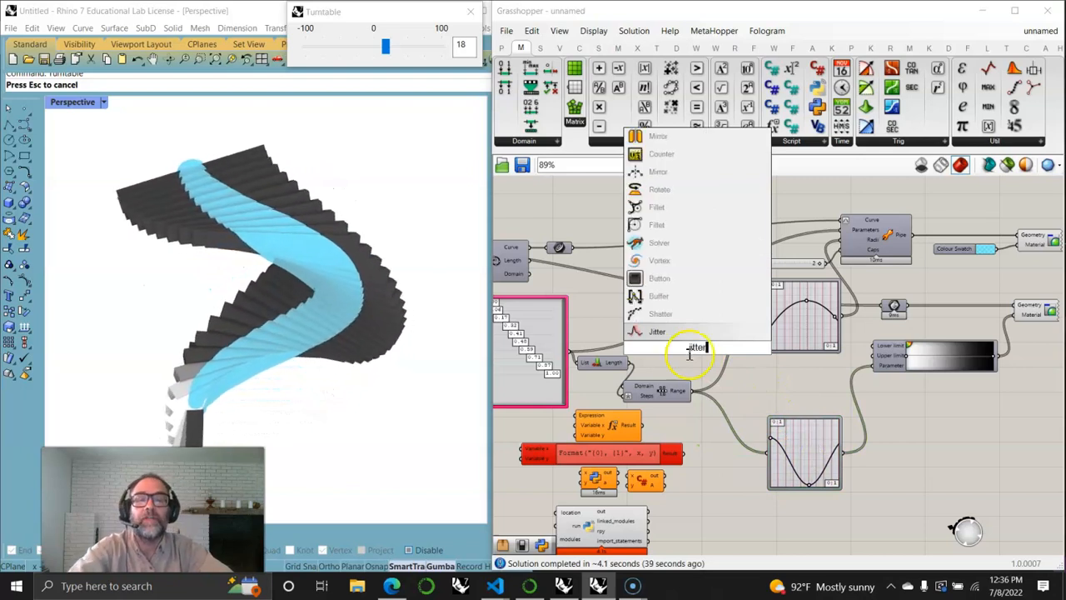
pyautogui.click(657, 332)
# Route the Range output through Jitter's List input and its Values output into the upper Graph Mapper, nudging that mapper closer.
pyautogui.moveTo(623, 362); pyautogui.dragTo(669, 346)
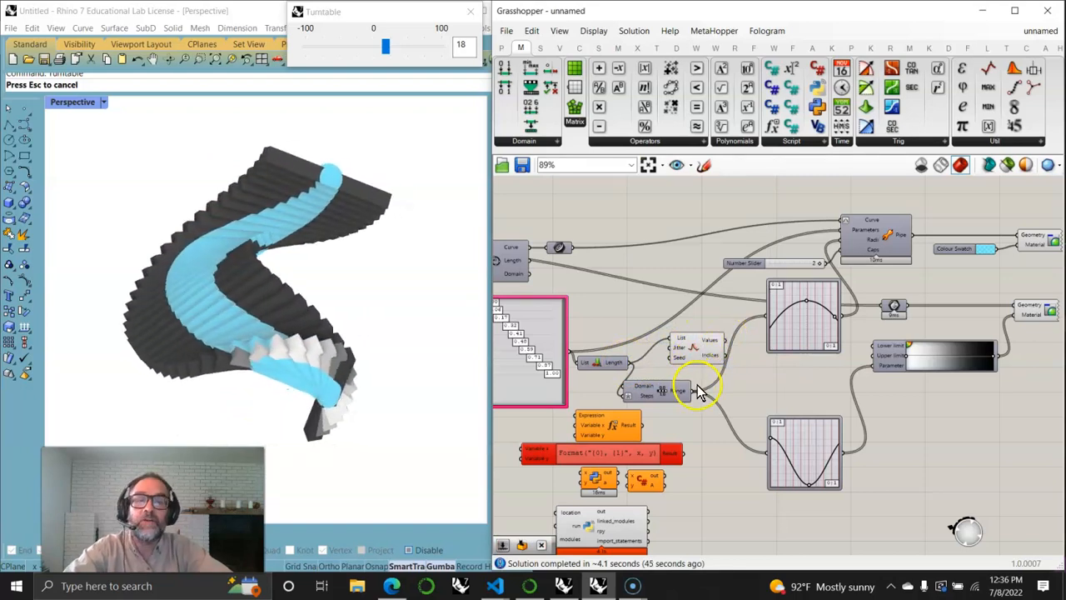
pyautogui.moveTo(672, 336); pyautogui.dragTo(671, 334)
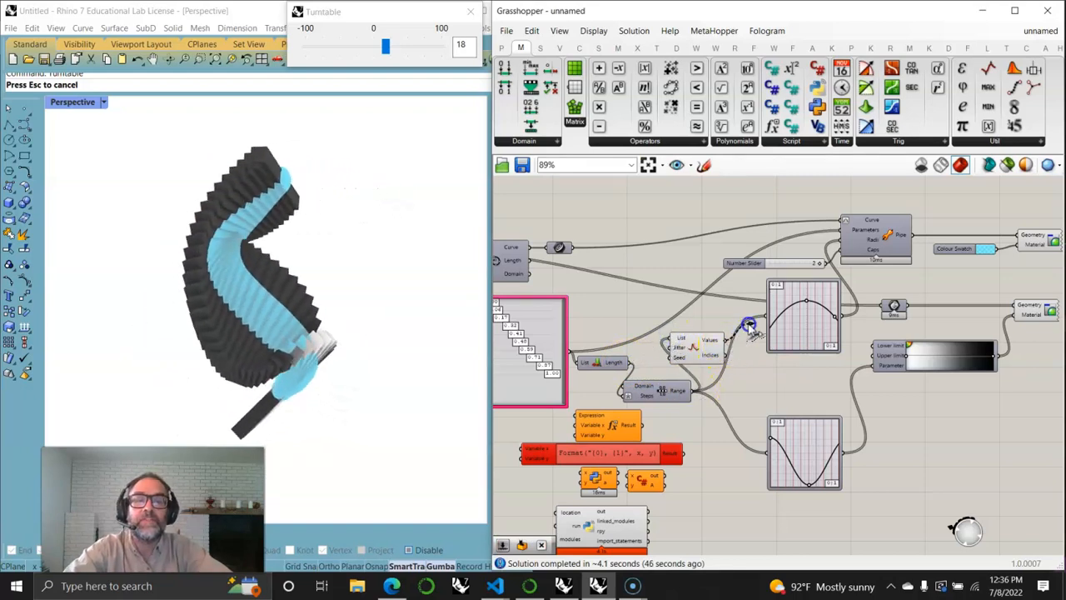
pyautogui.moveTo(282, 334); pyautogui.dragTo(308, 335, button='right')
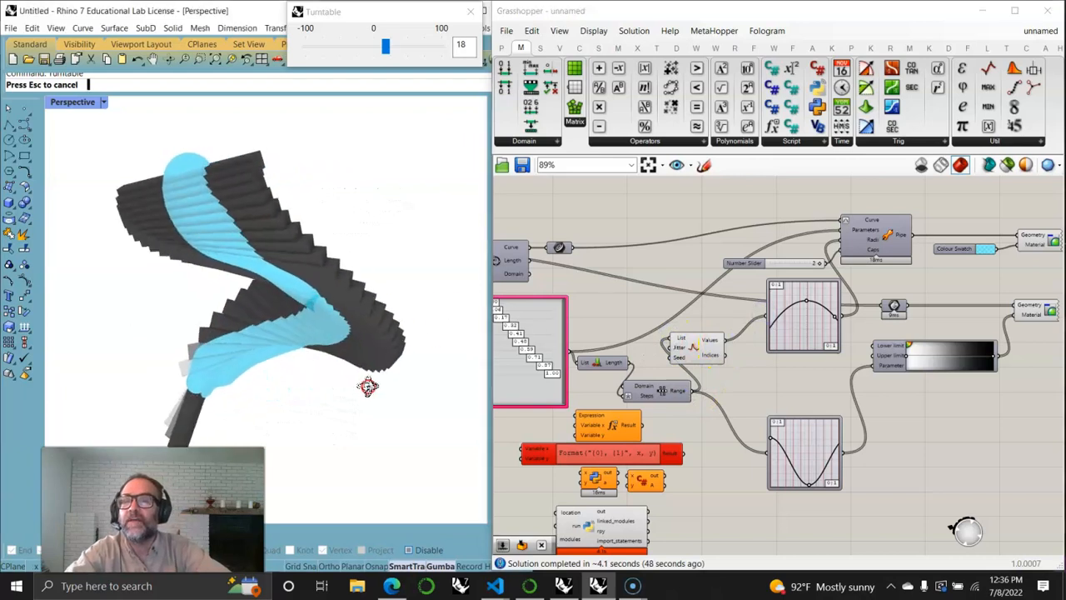
pyautogui.moveTo(367, 386); pyautogui.dragTo(288, 348, button='right')
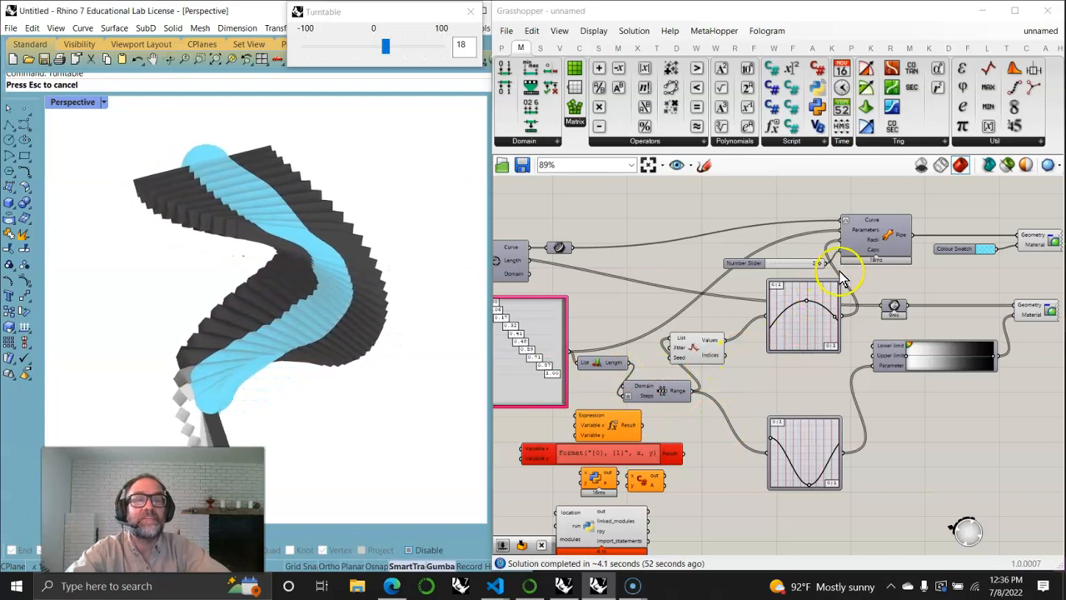
pyautogui.moveTo(817, 324)
pyautogui.mouseDown()
pyautogui.moveTo(805, 350)
pyautogui.moveTo(805, 317)
pyautogui.mouseUp()
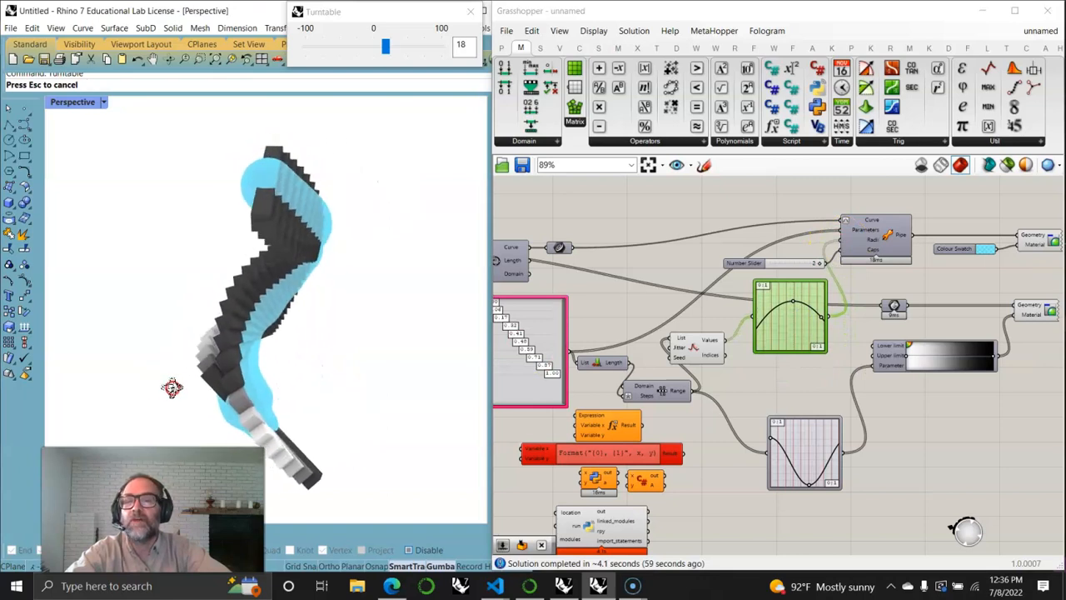
pyautogui.click(787, 316)
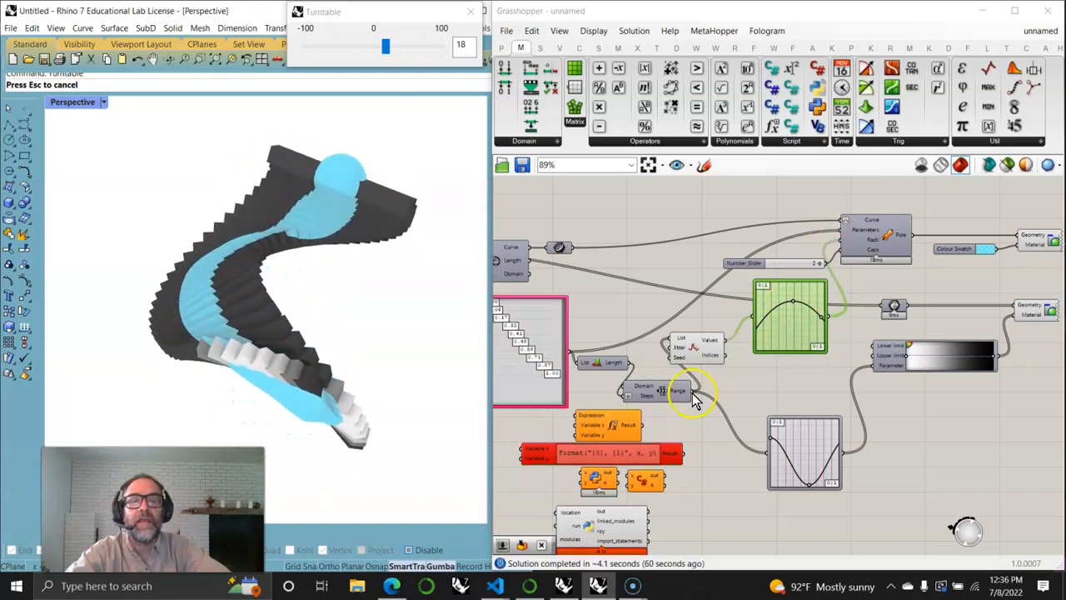
# Add a number slider from 1.00, connect it to the Jitter component's Jitter input, and lower the jitter amount.
pyautogui.click(698, 348)
pyautogui.moveTo(706, 370); pyautogui.dragTo(764, 401, button='right')
pyautogui.scroll(5, 764, 402)
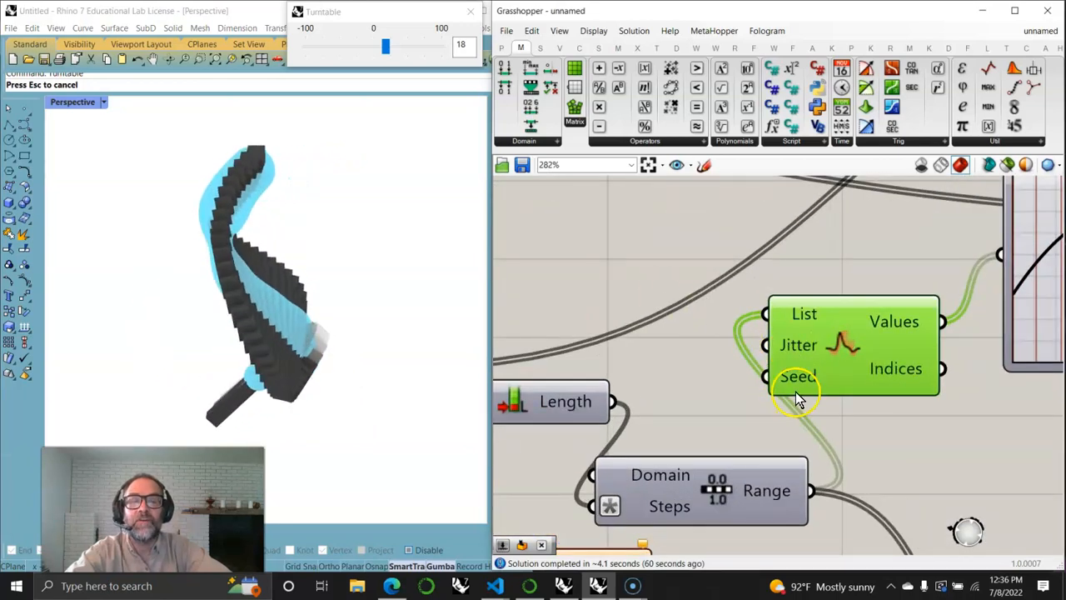
pyautogui.doubleClick(614, 240)
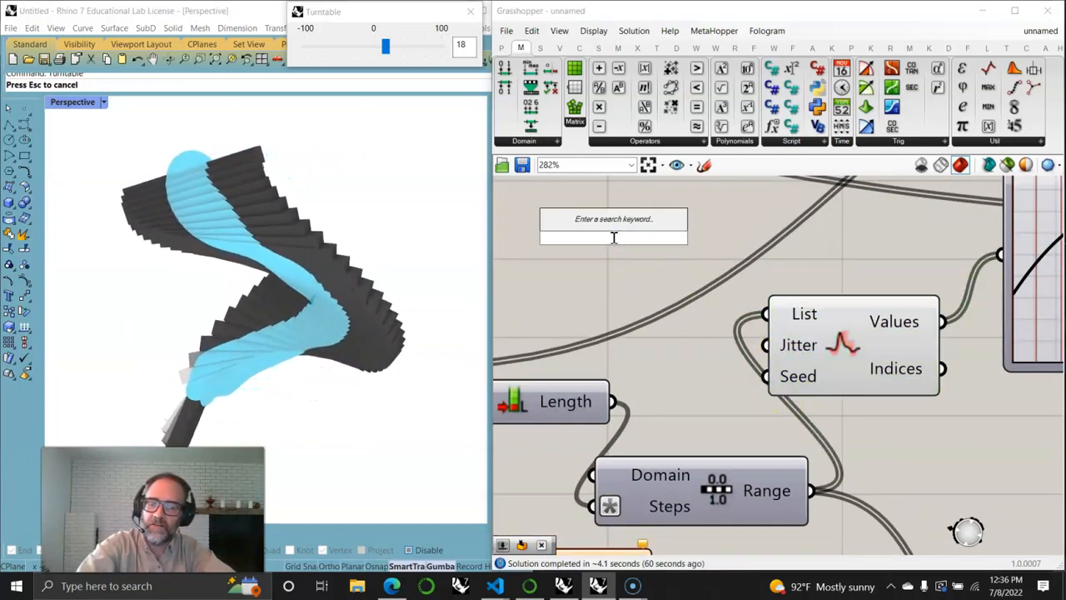
pyautogui.write('1.00')
pyautogui.press('Return')
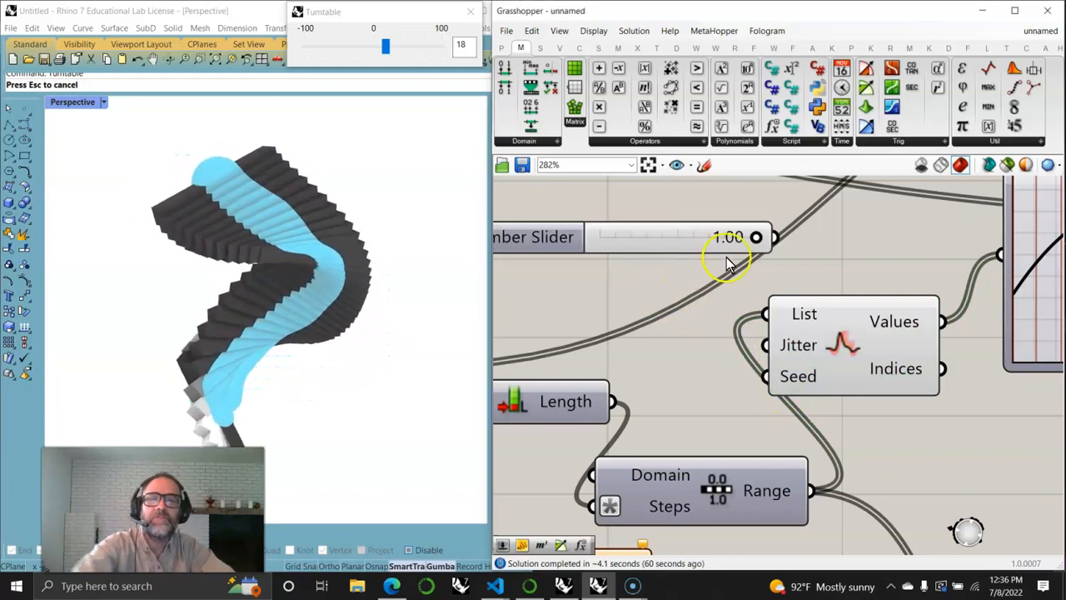
pyautogui.moveTo(777, 239); pyautogui.dragTo(765, 343)
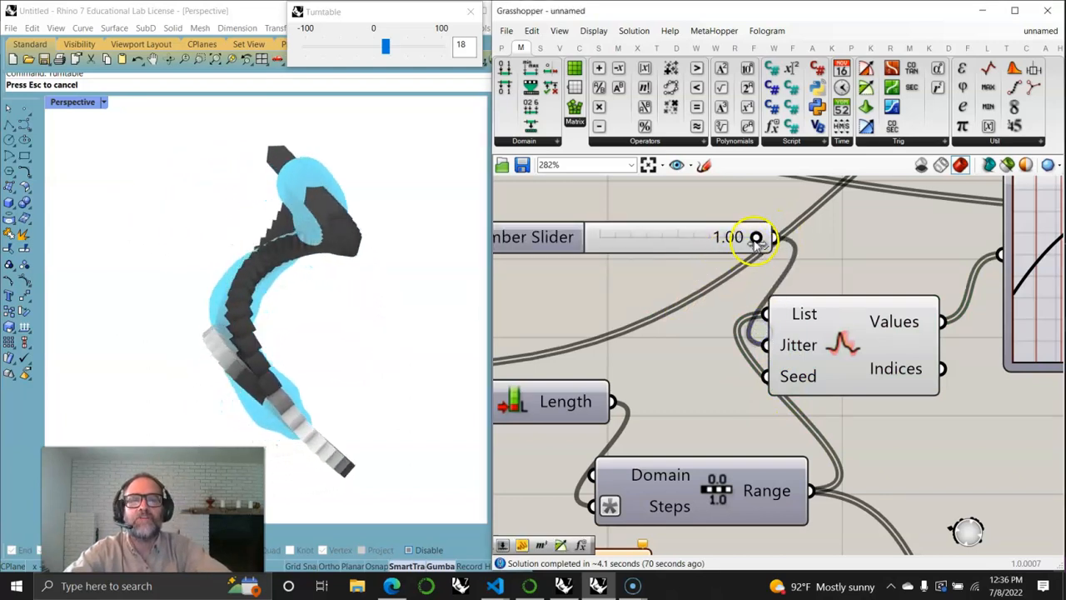
pyautogui.moveTo(658, 254); pyautogui.dragTo(627, 250)
# Select all the expression and script components and move them together beneath the Gene Pool.
pyautogui.scroll(-6, 631, 409)
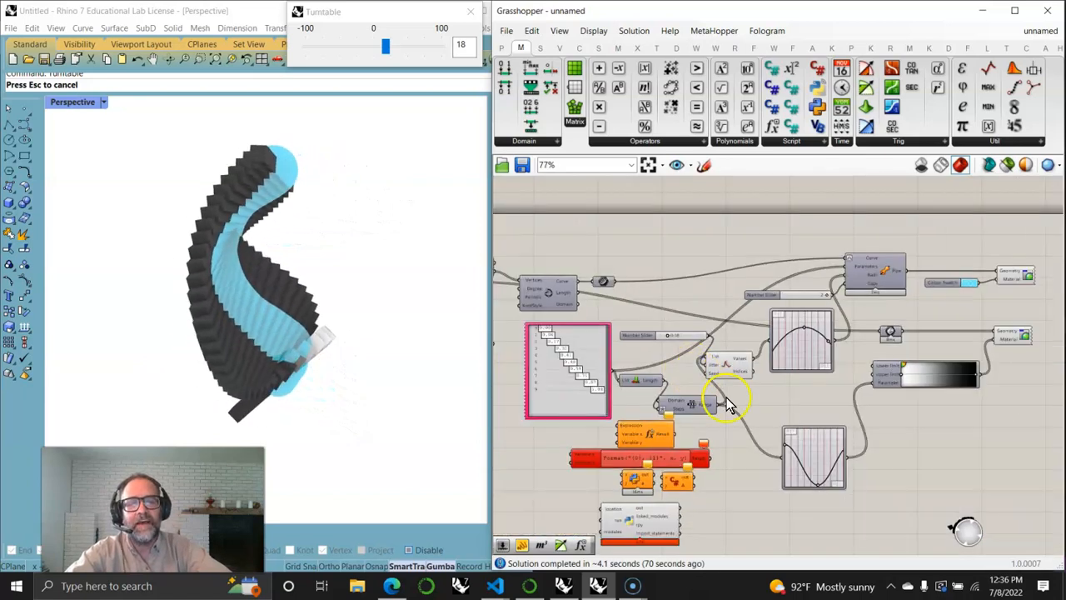
pyautogui.moveTo(737, 508); pyautogui.dragTo(633, 338)
pyautogui.moveTo(687, 366); pyautogui.dragTo(611, 390)
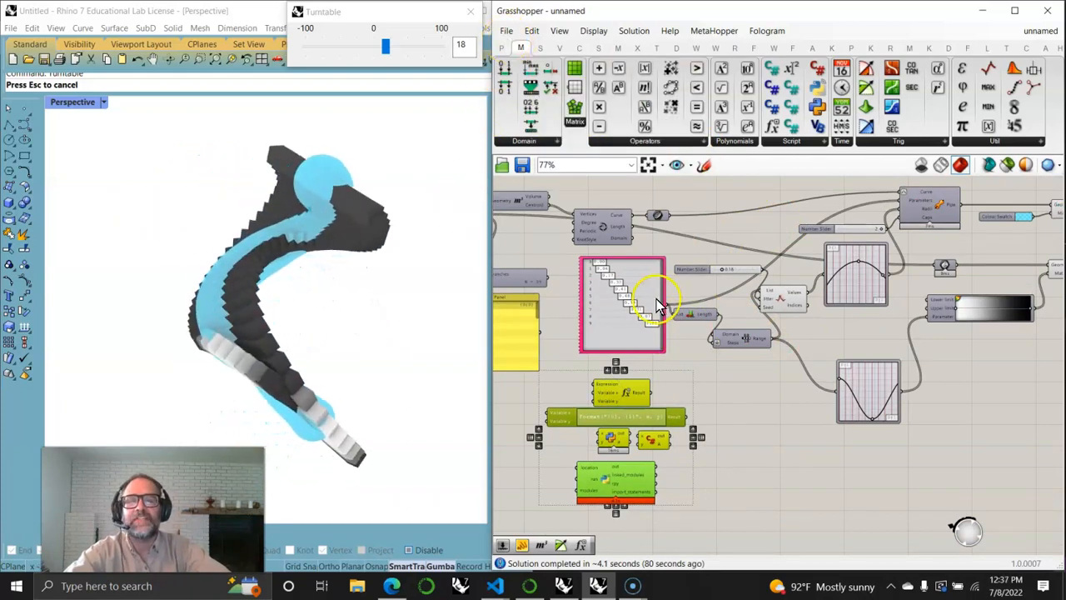
pyautogui.click(648, 166)
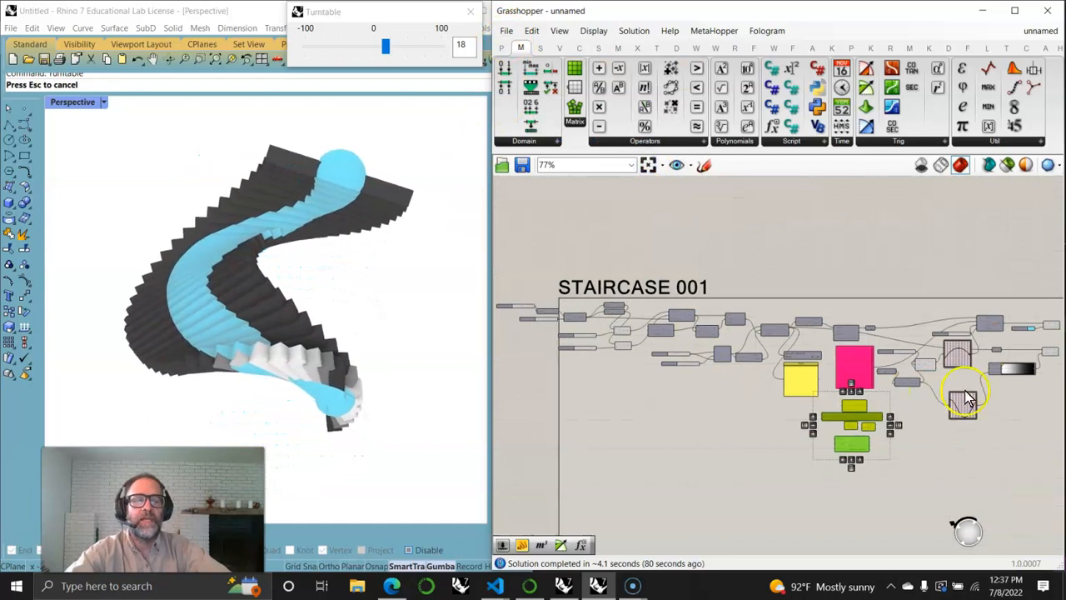